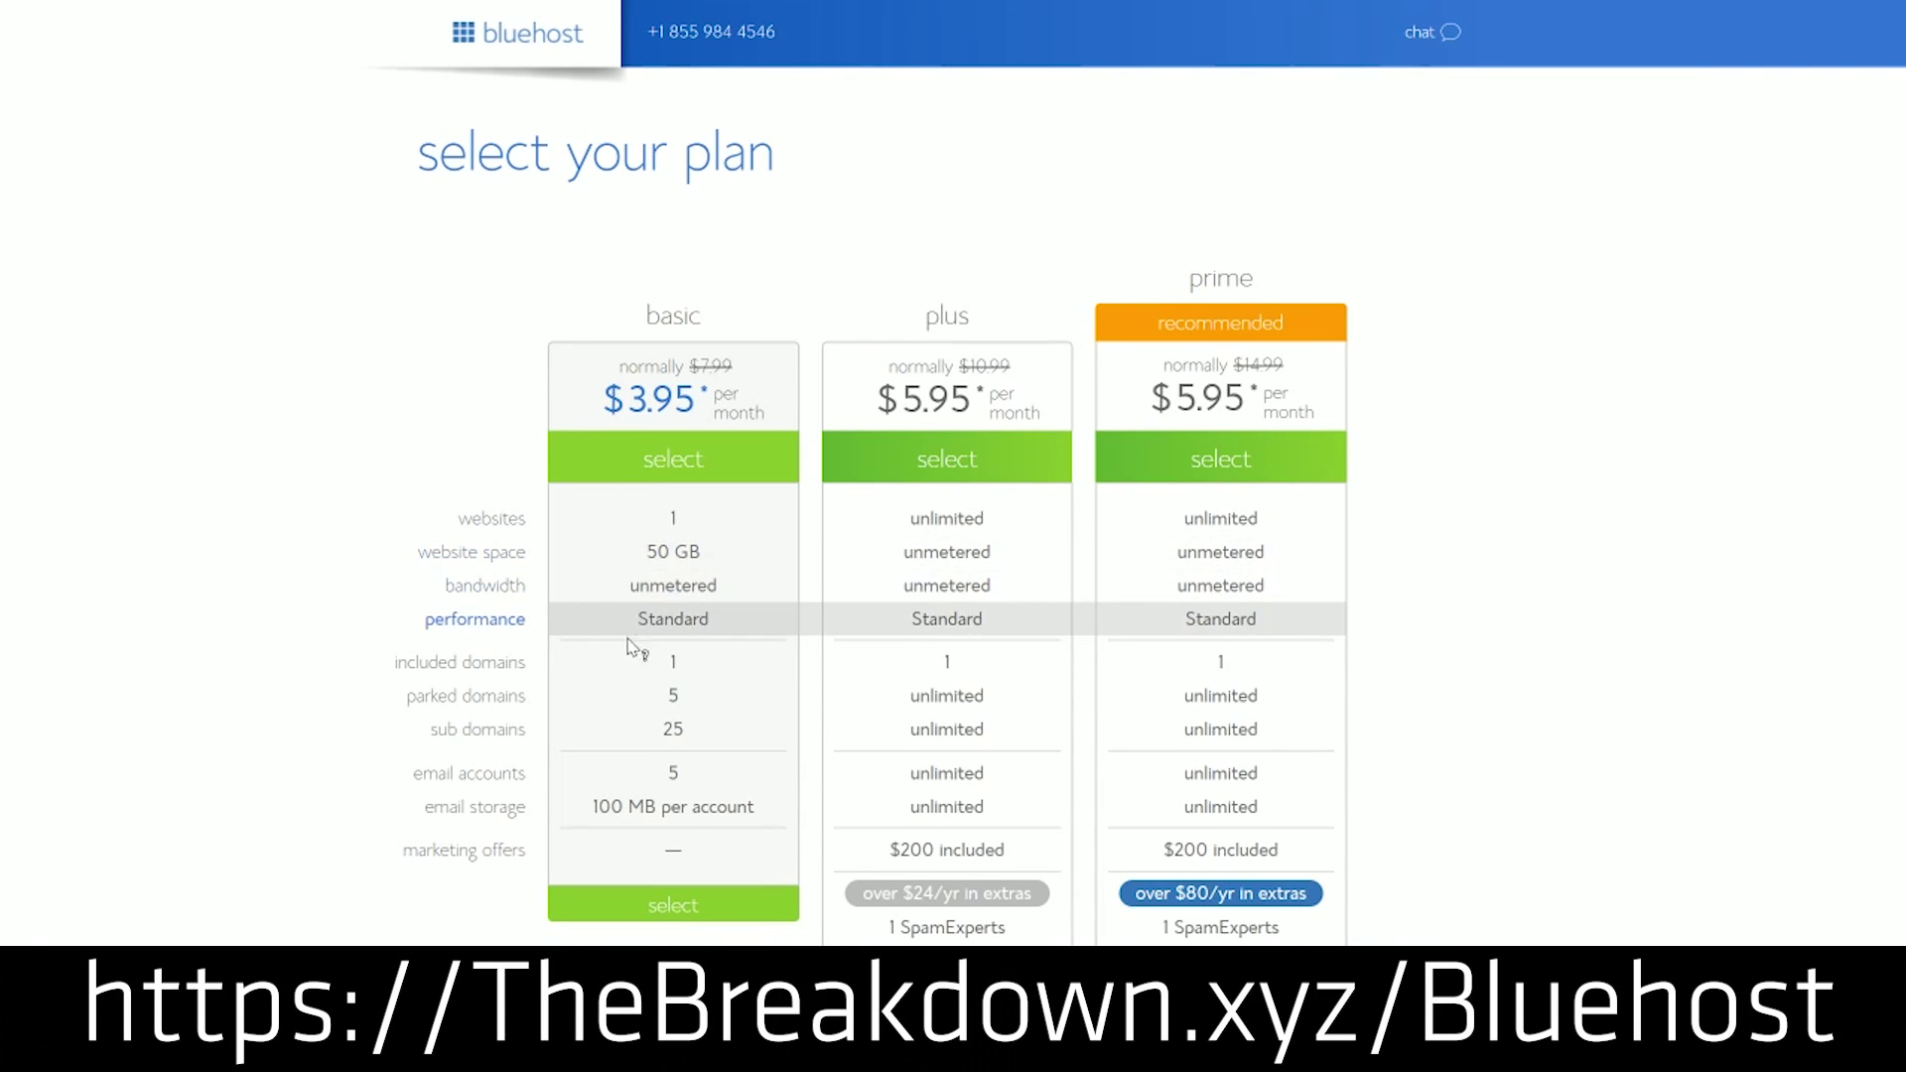
Choose the basic Bluehost plan and enter the domain 'asdfafwefasdfaw' to continue.
{"action": "left_click", "coordinate": [636, 911]}
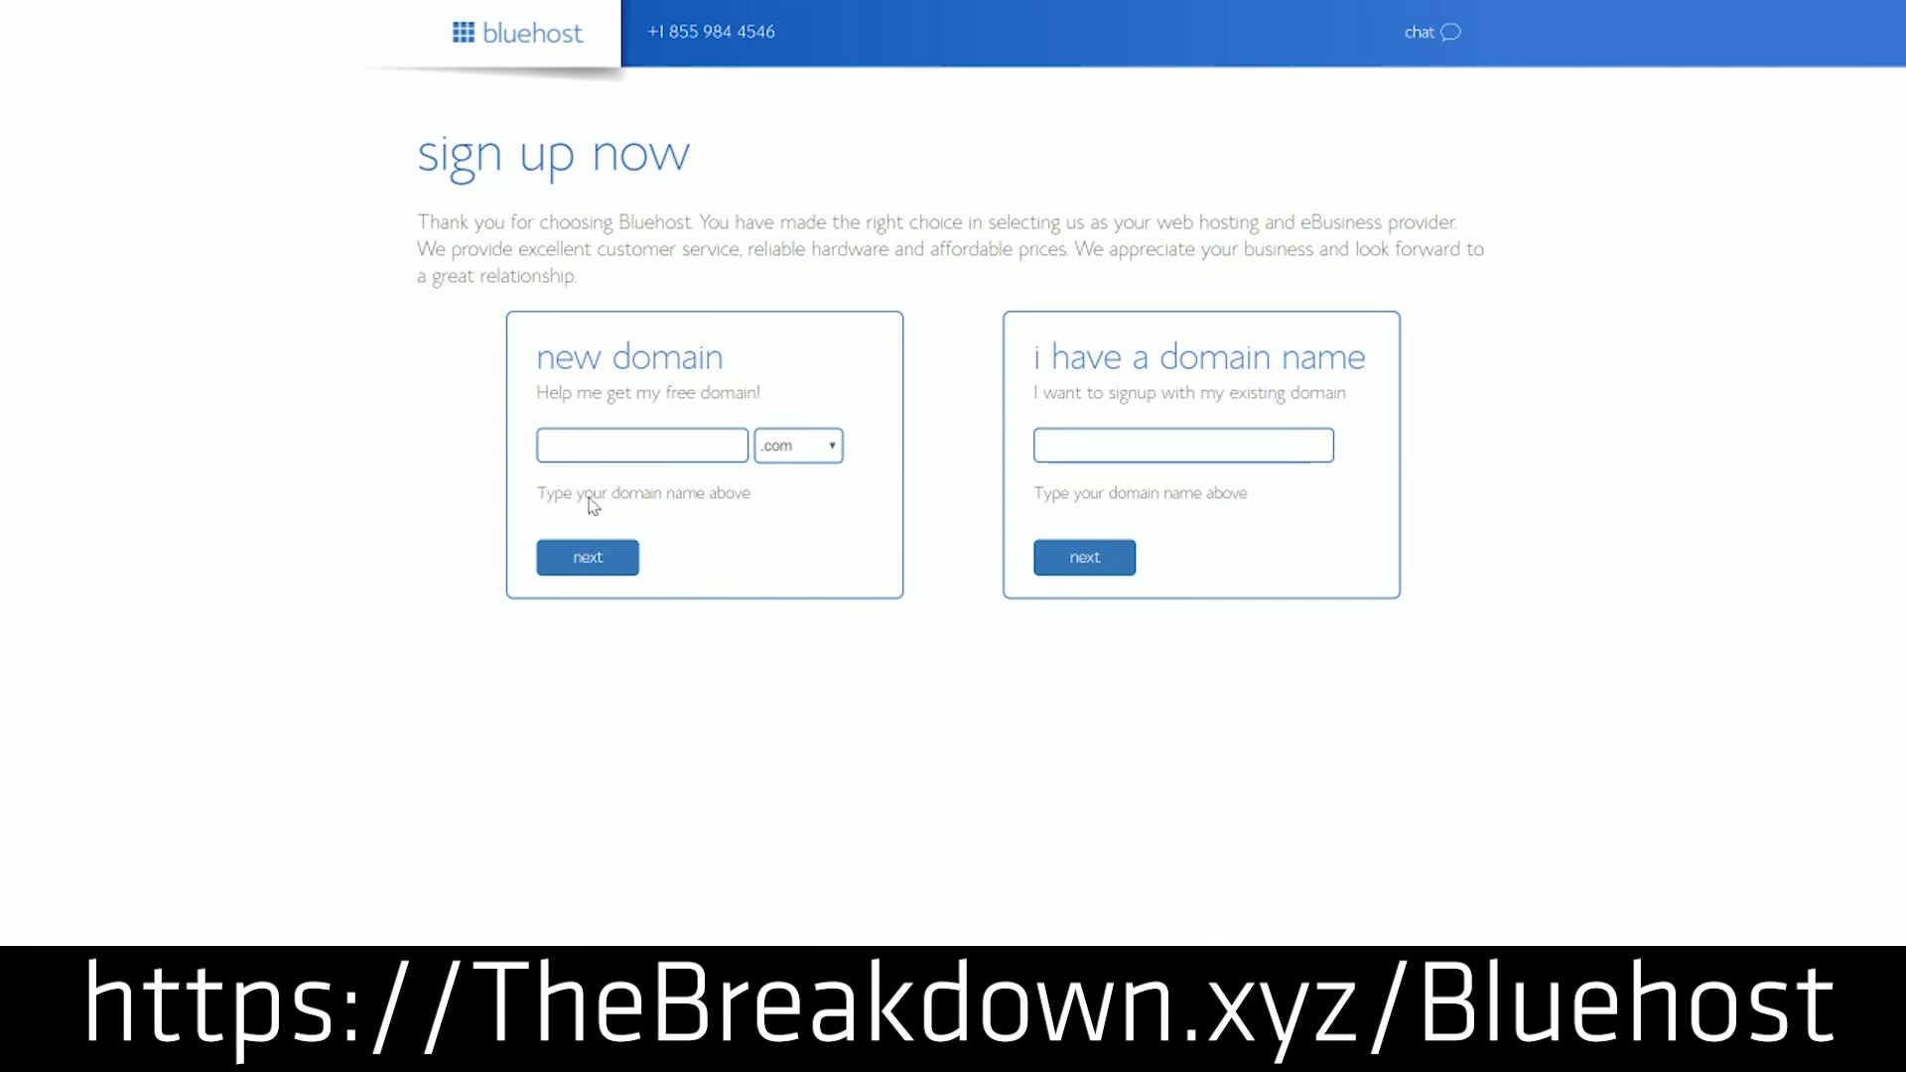
{"action": "left_click", "coordinate": [596, 447]}
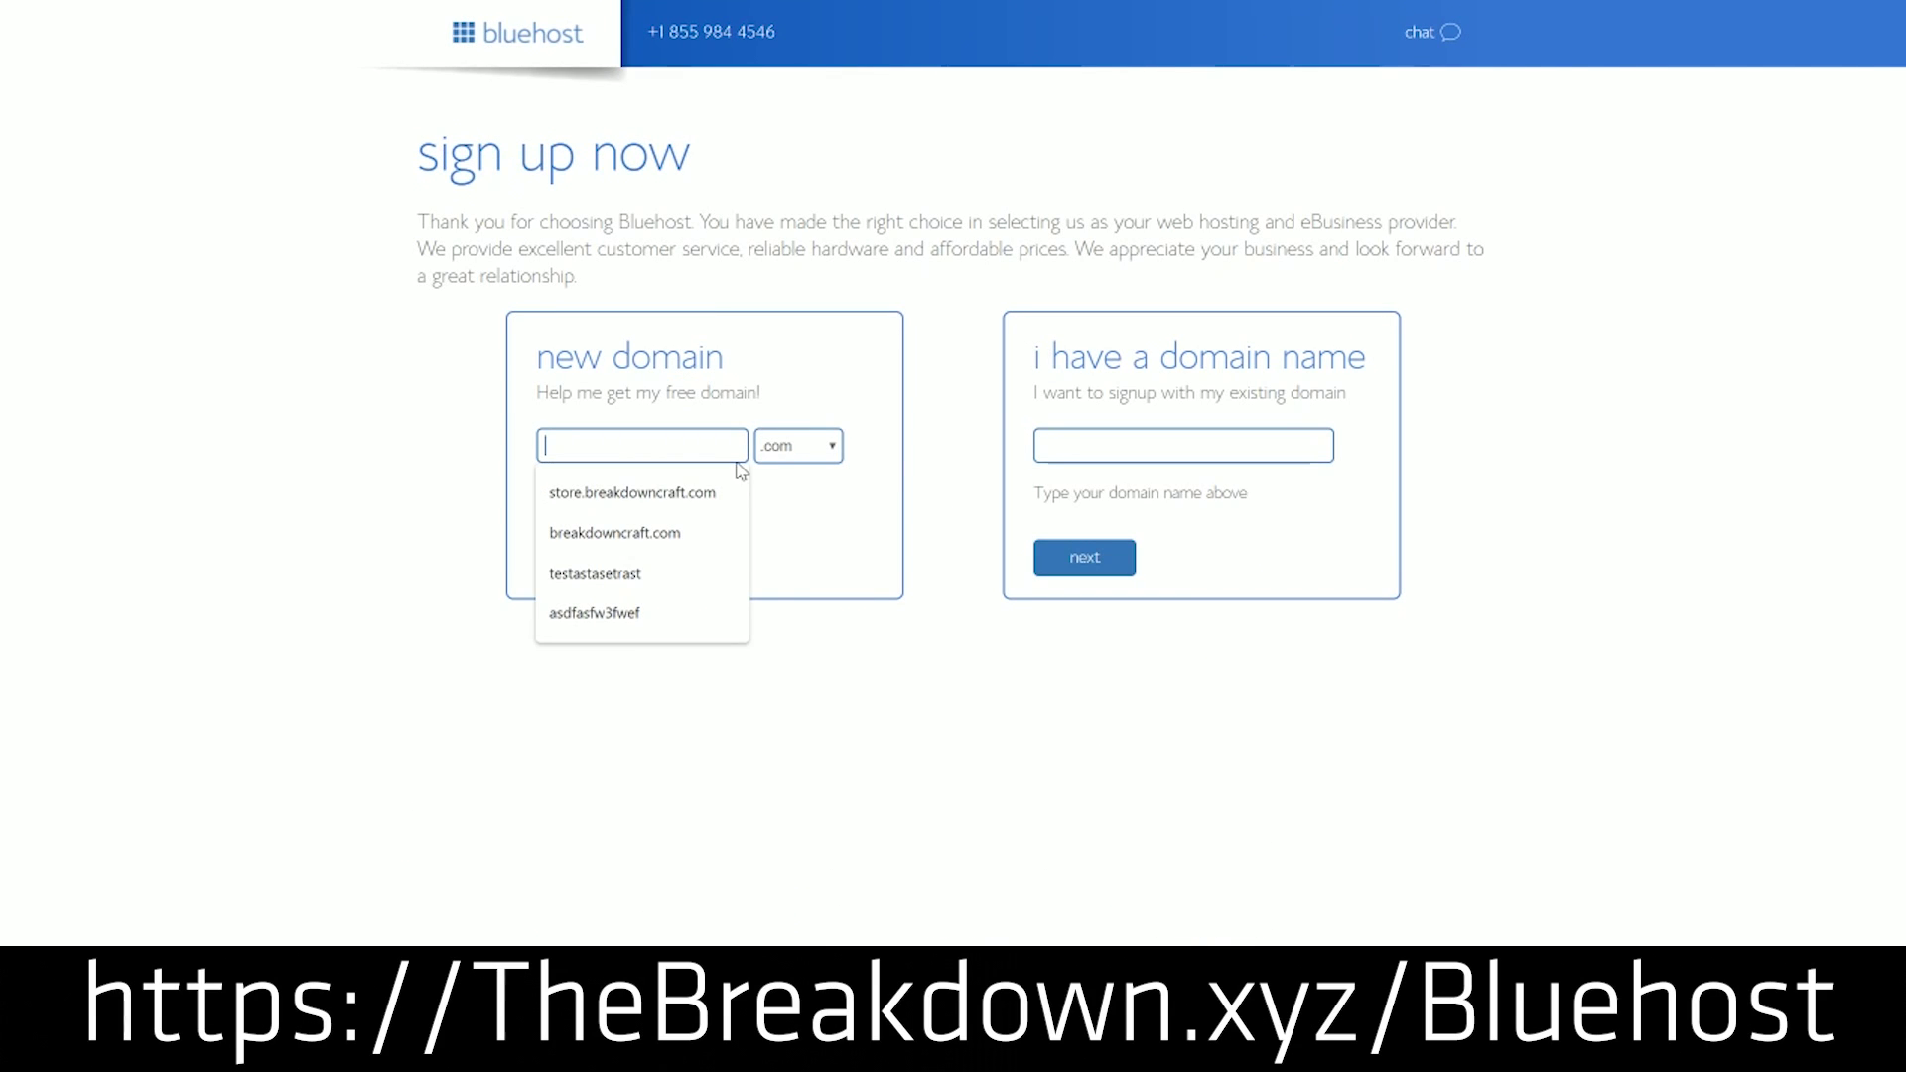
{"action": "type", "text": "asdfafwefasdfaw"}
{"action": "left_click", "coordinate": [588, 557]}
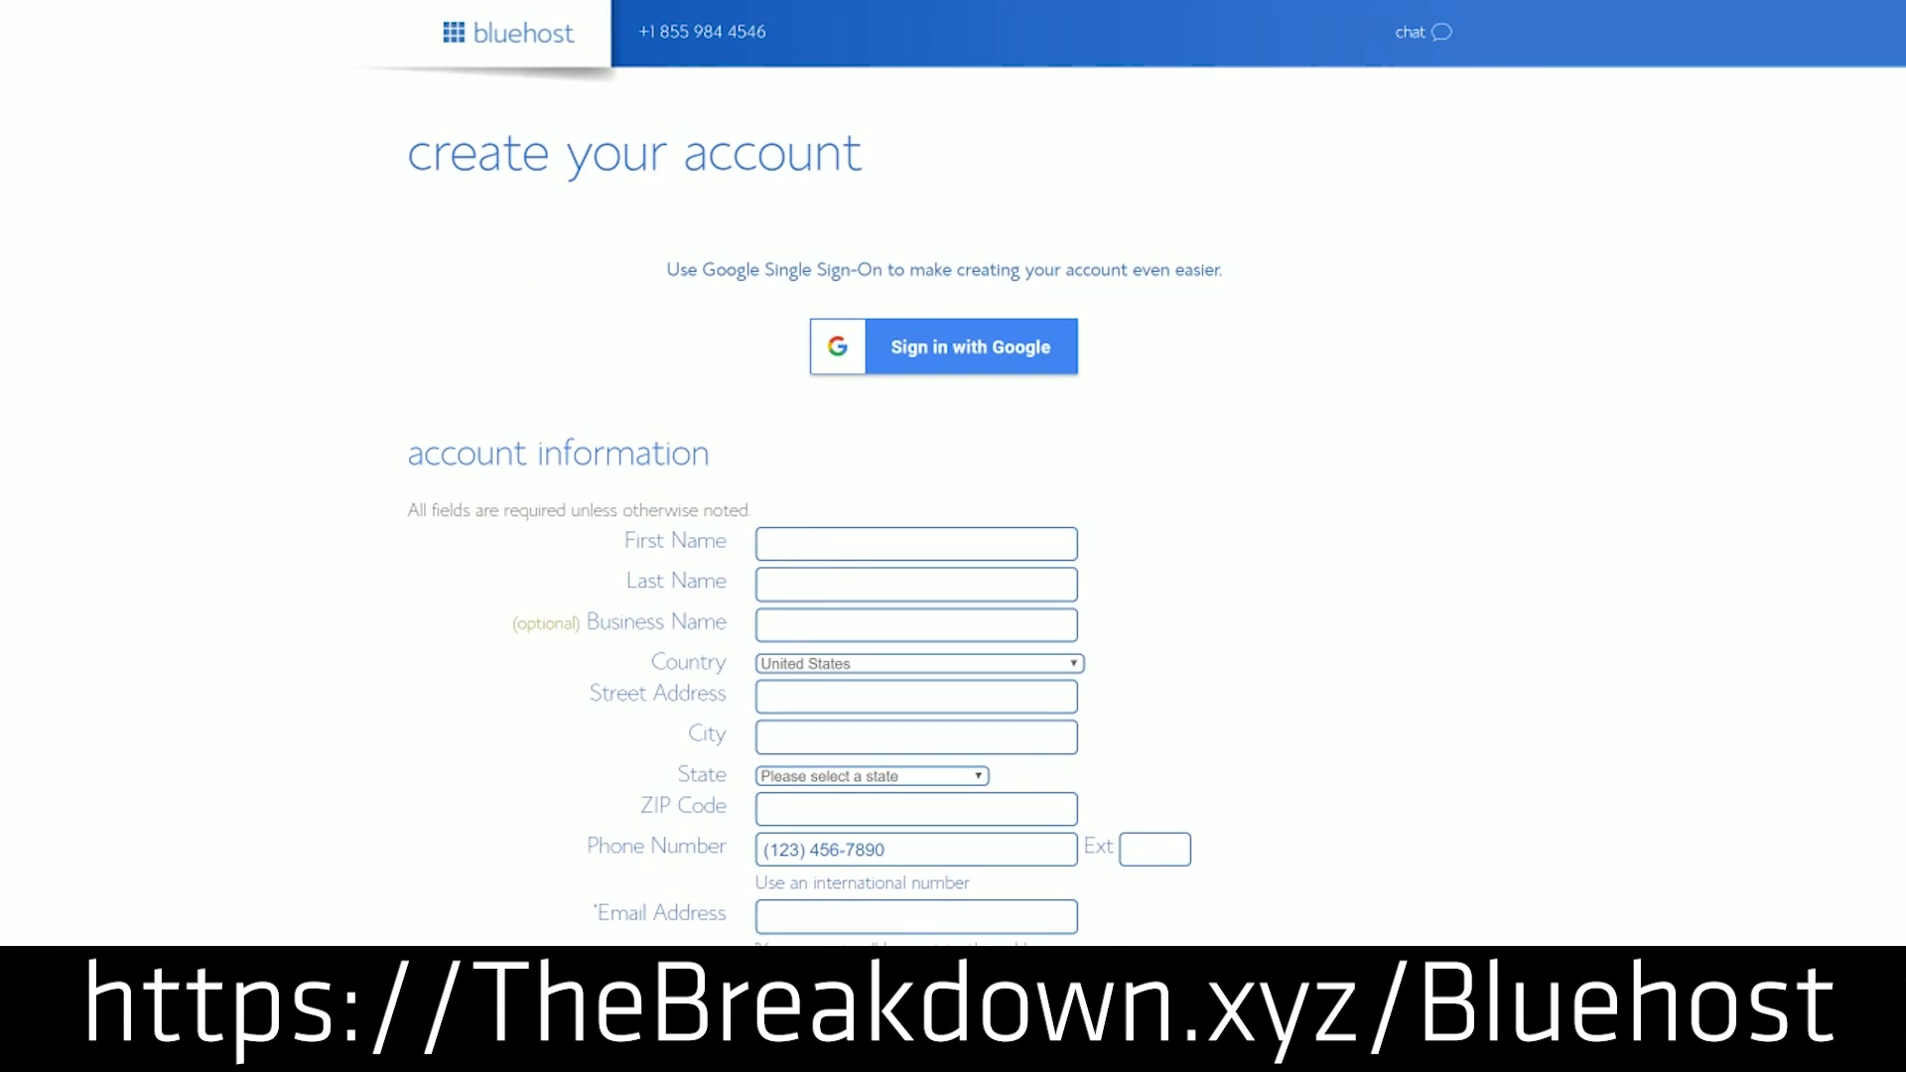
Set the account plan term to Basic 12 Month.
{"action": "scroll", "coordinate": [814, 646], "scroll_direction": "down", "scroll_amount": 5}
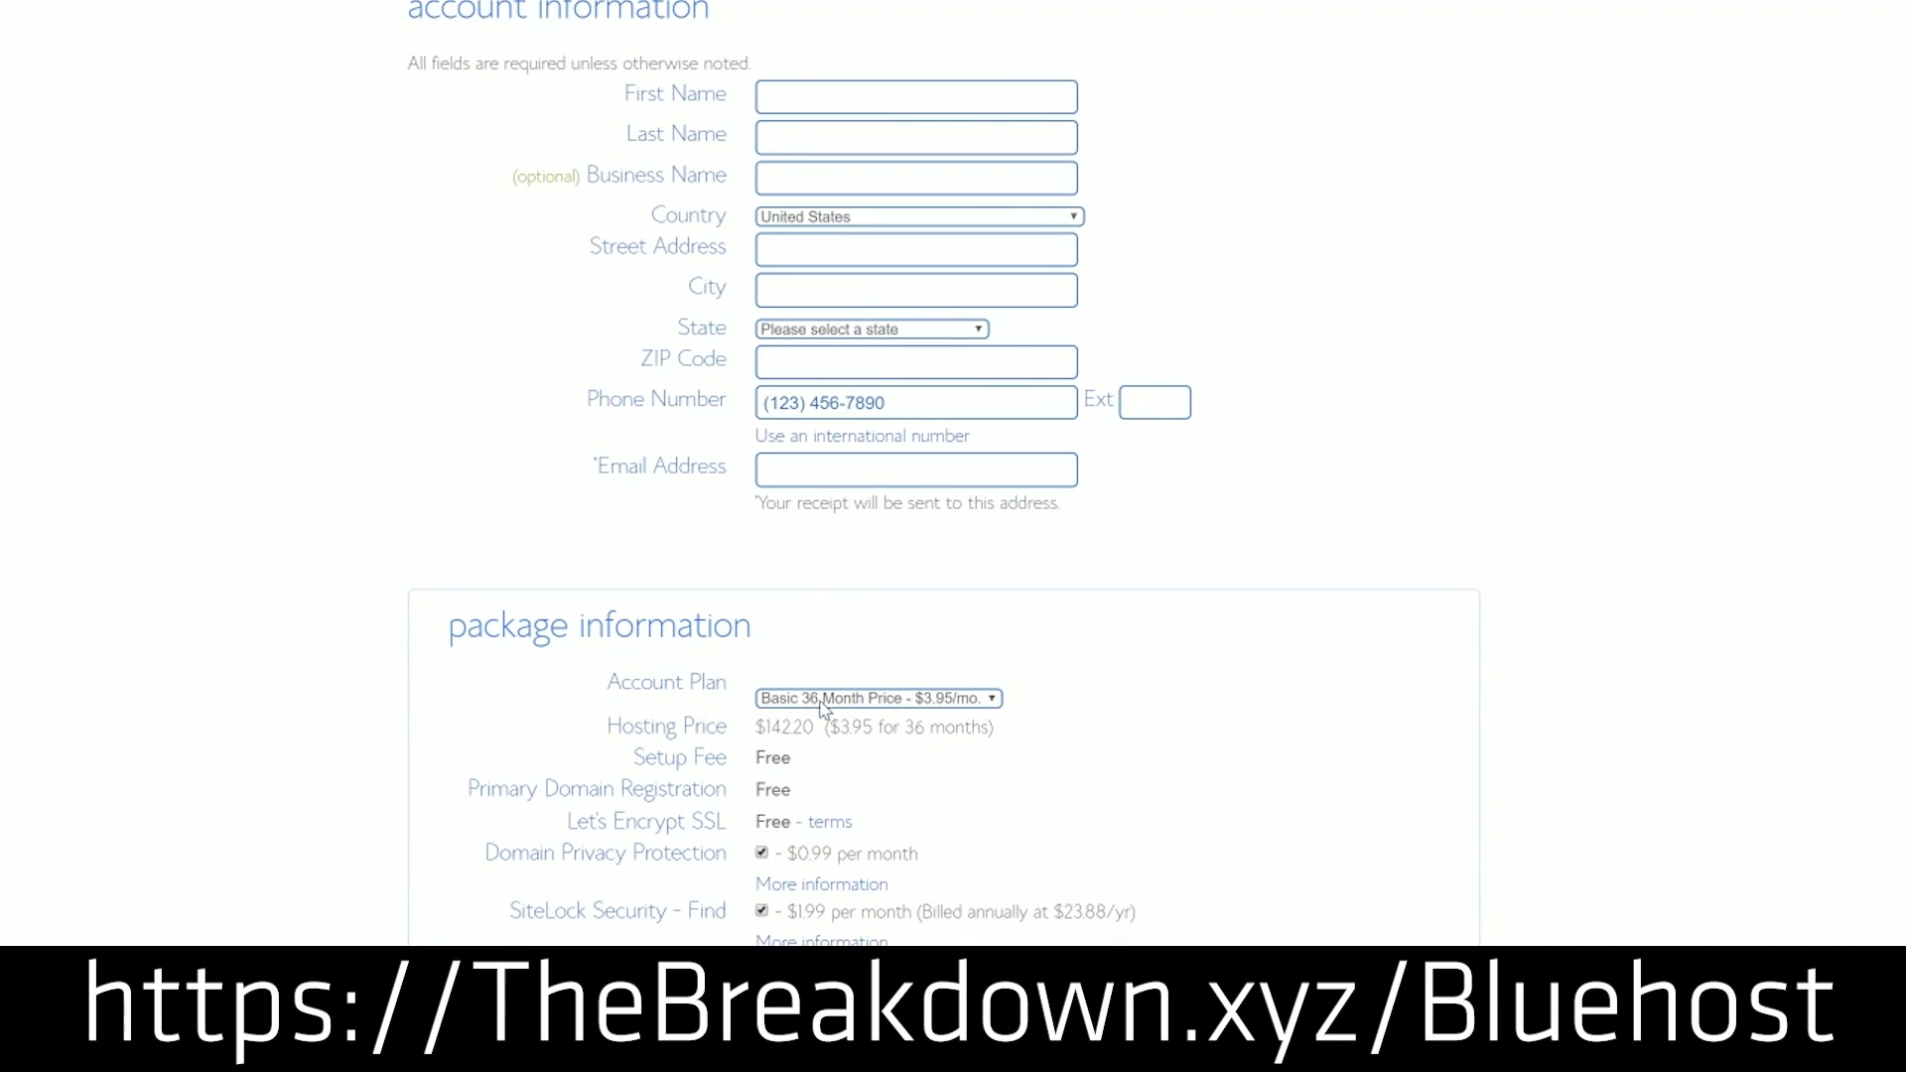
{"action": "left_click", "coordinate": [844, 685]}
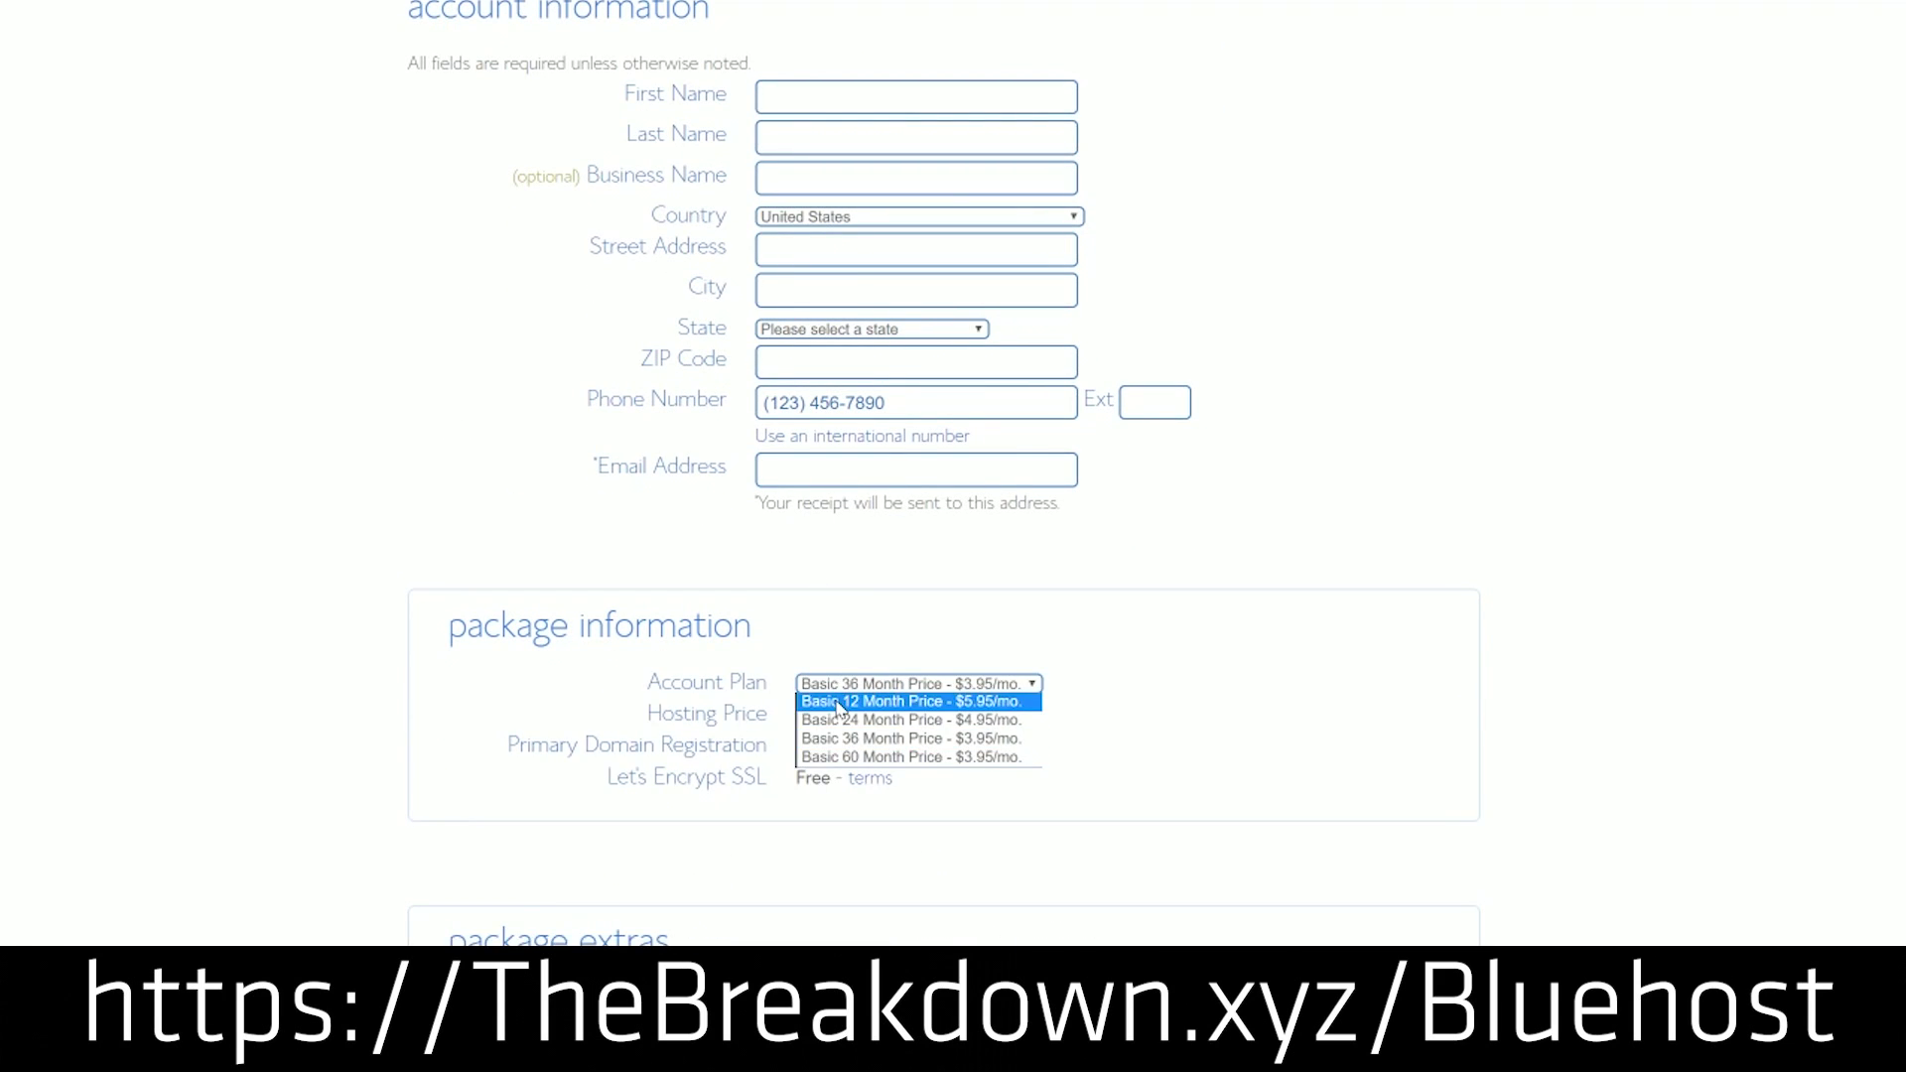
{"action": "left_click", "coordinate": [837, 703]}
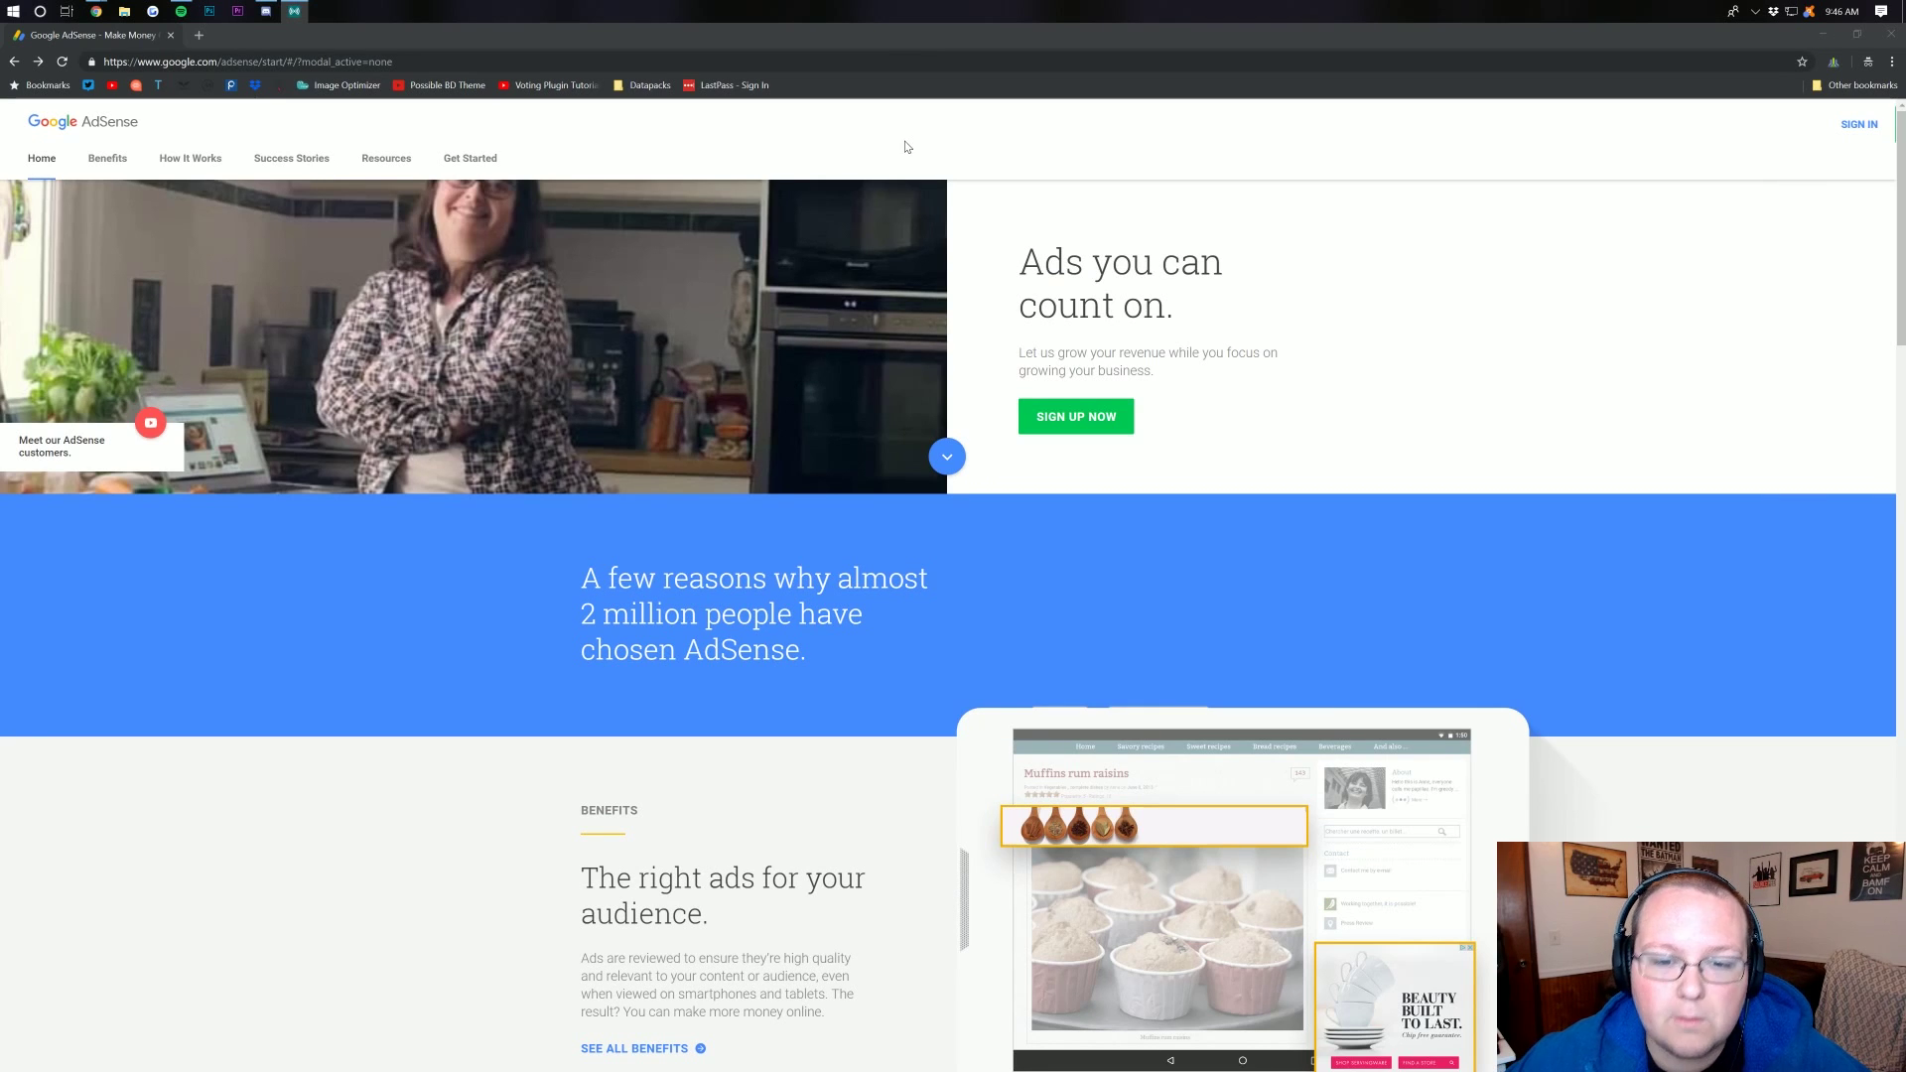
Back out of sign-up and sign in to AdSense with the saved Google account.
{"action": "left_click", "coordinate": [1067, 428]}
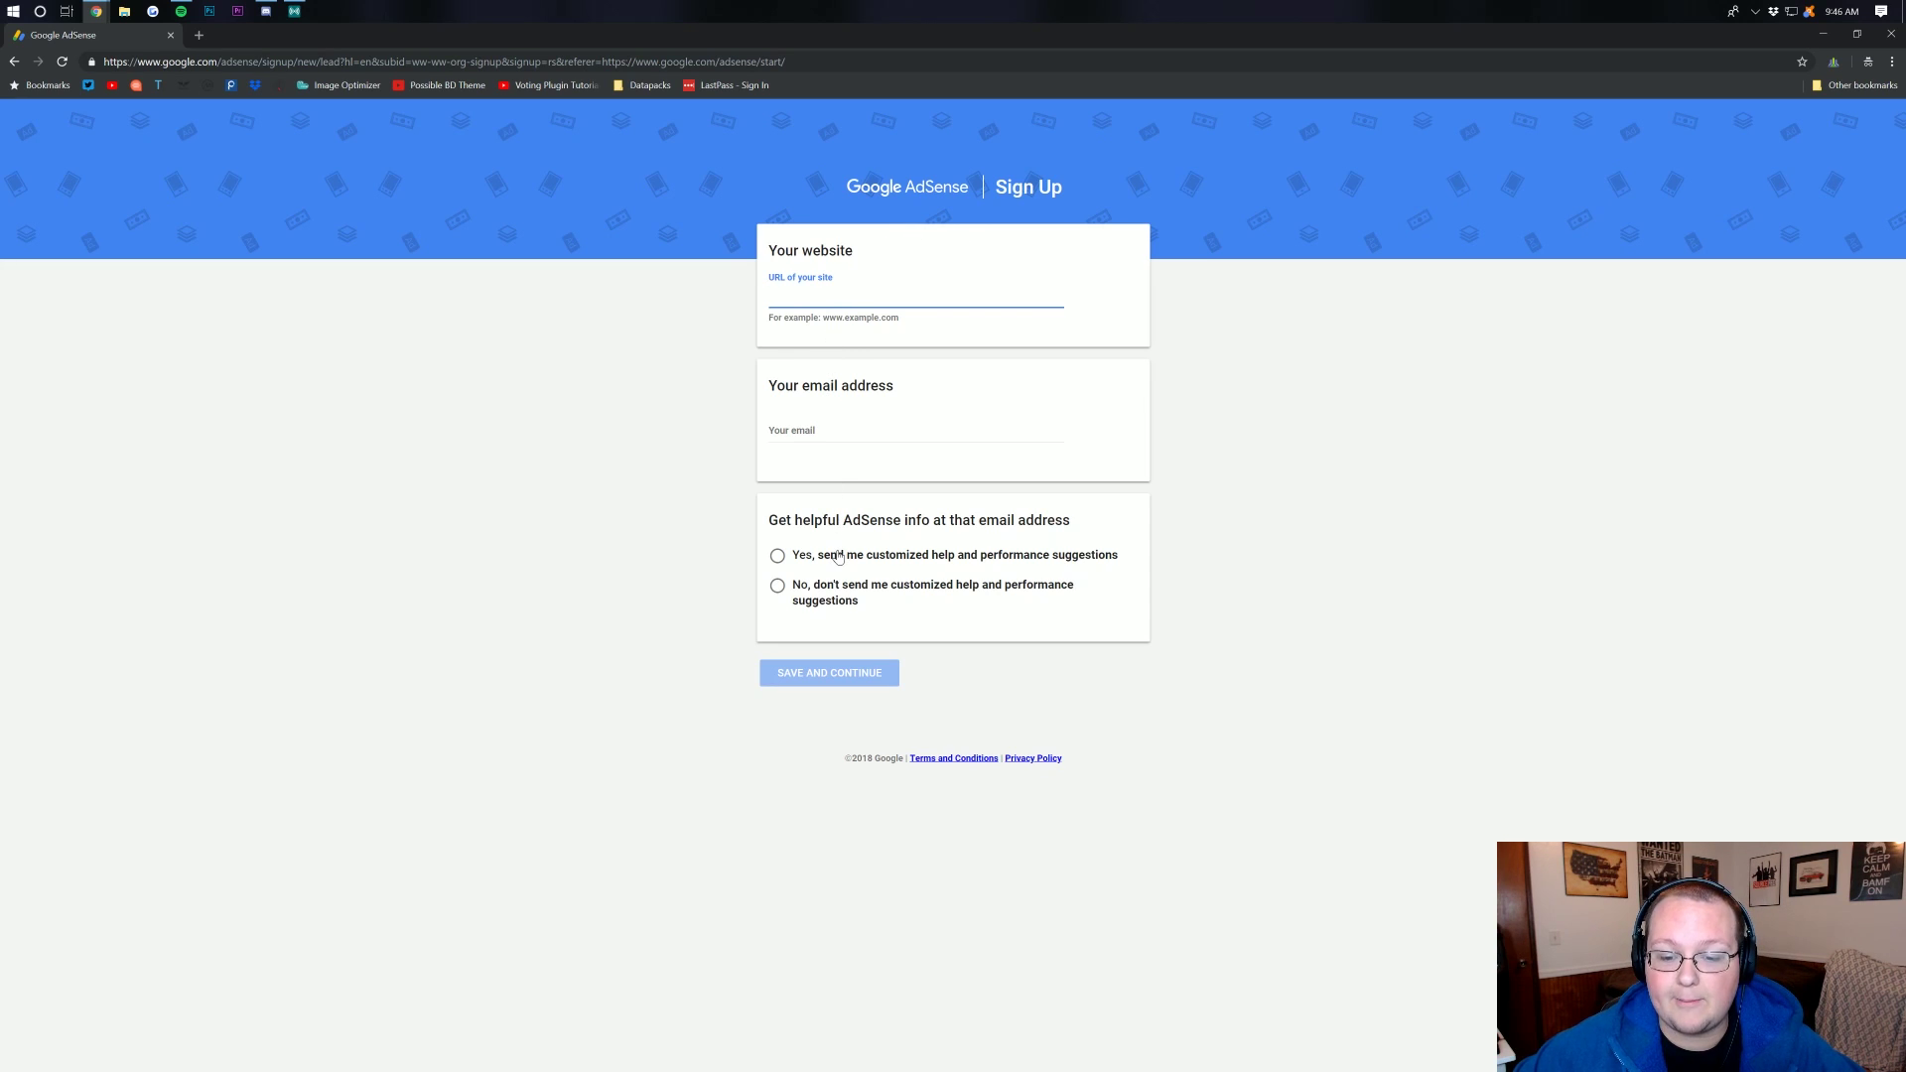
{"action": "key", "text": "alt+Left"}
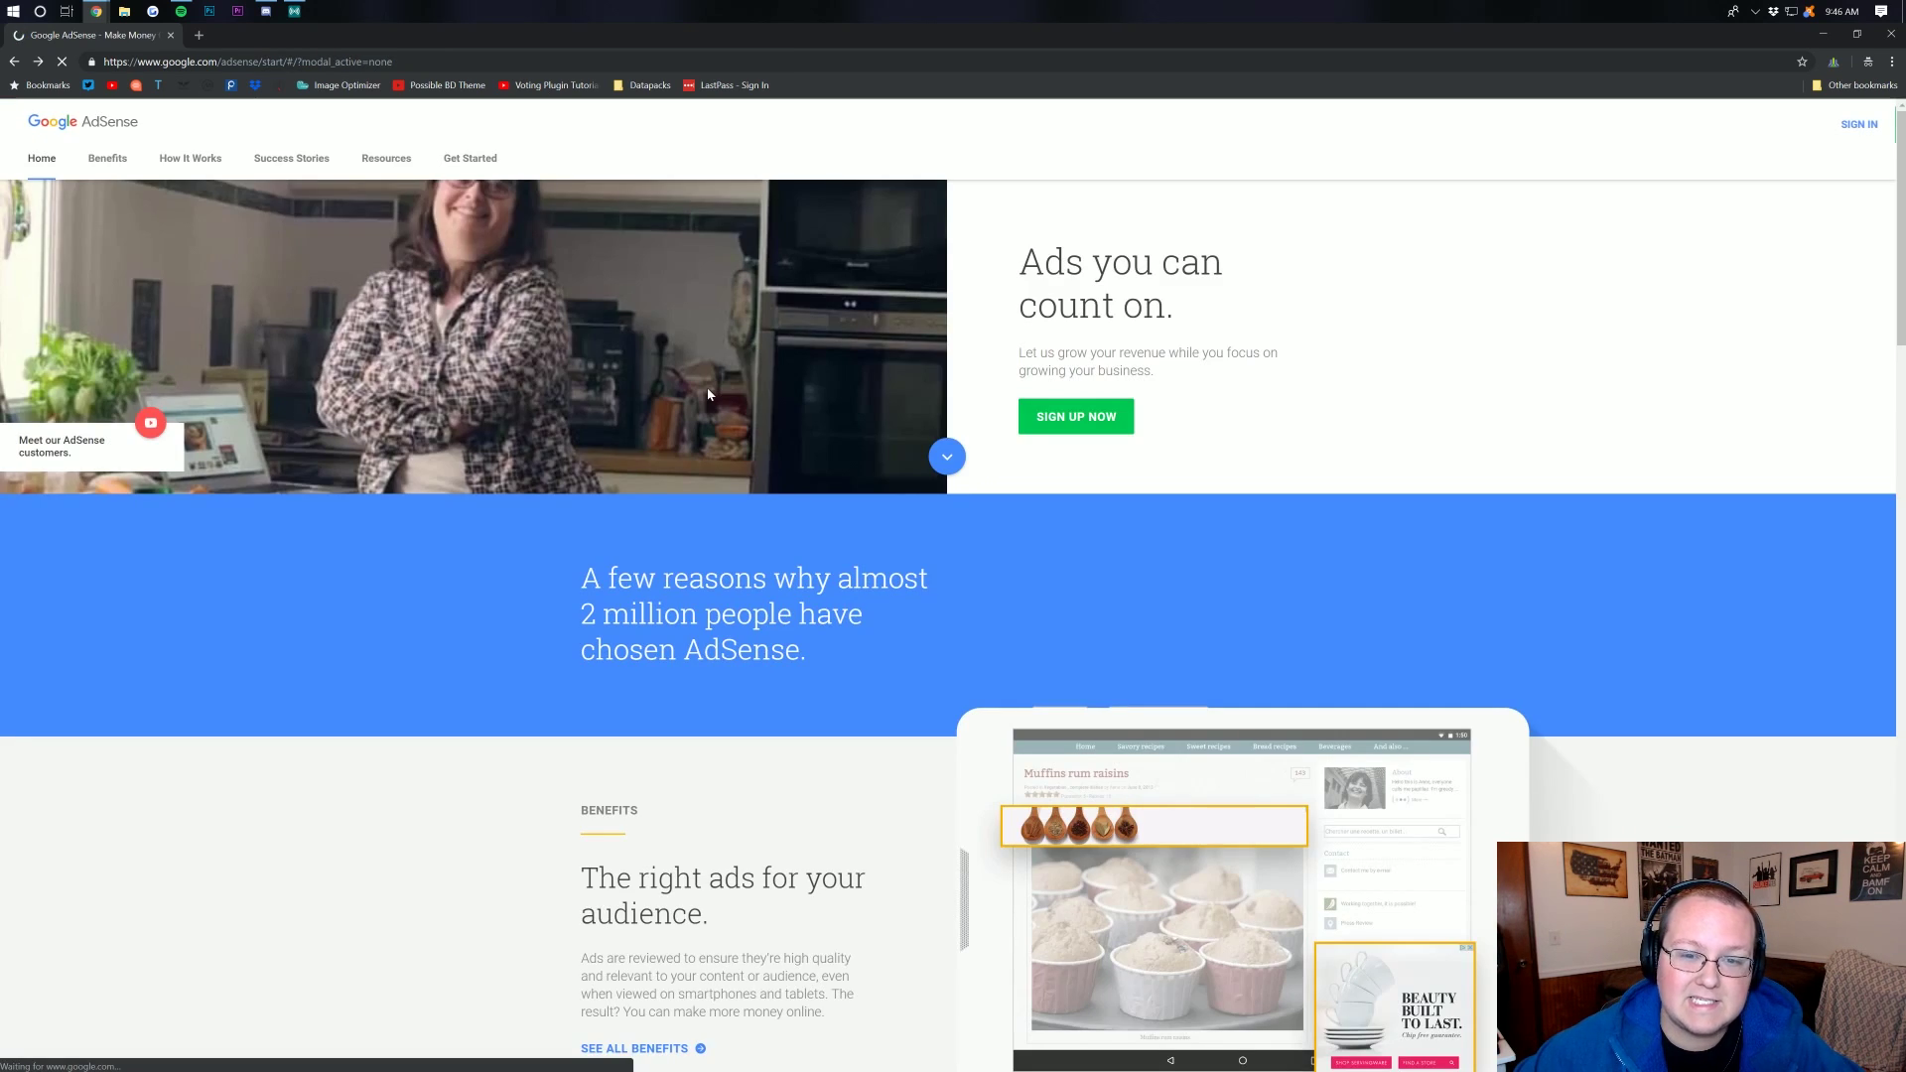
{"action": "left_click", "coordinate": [1858, 124]}
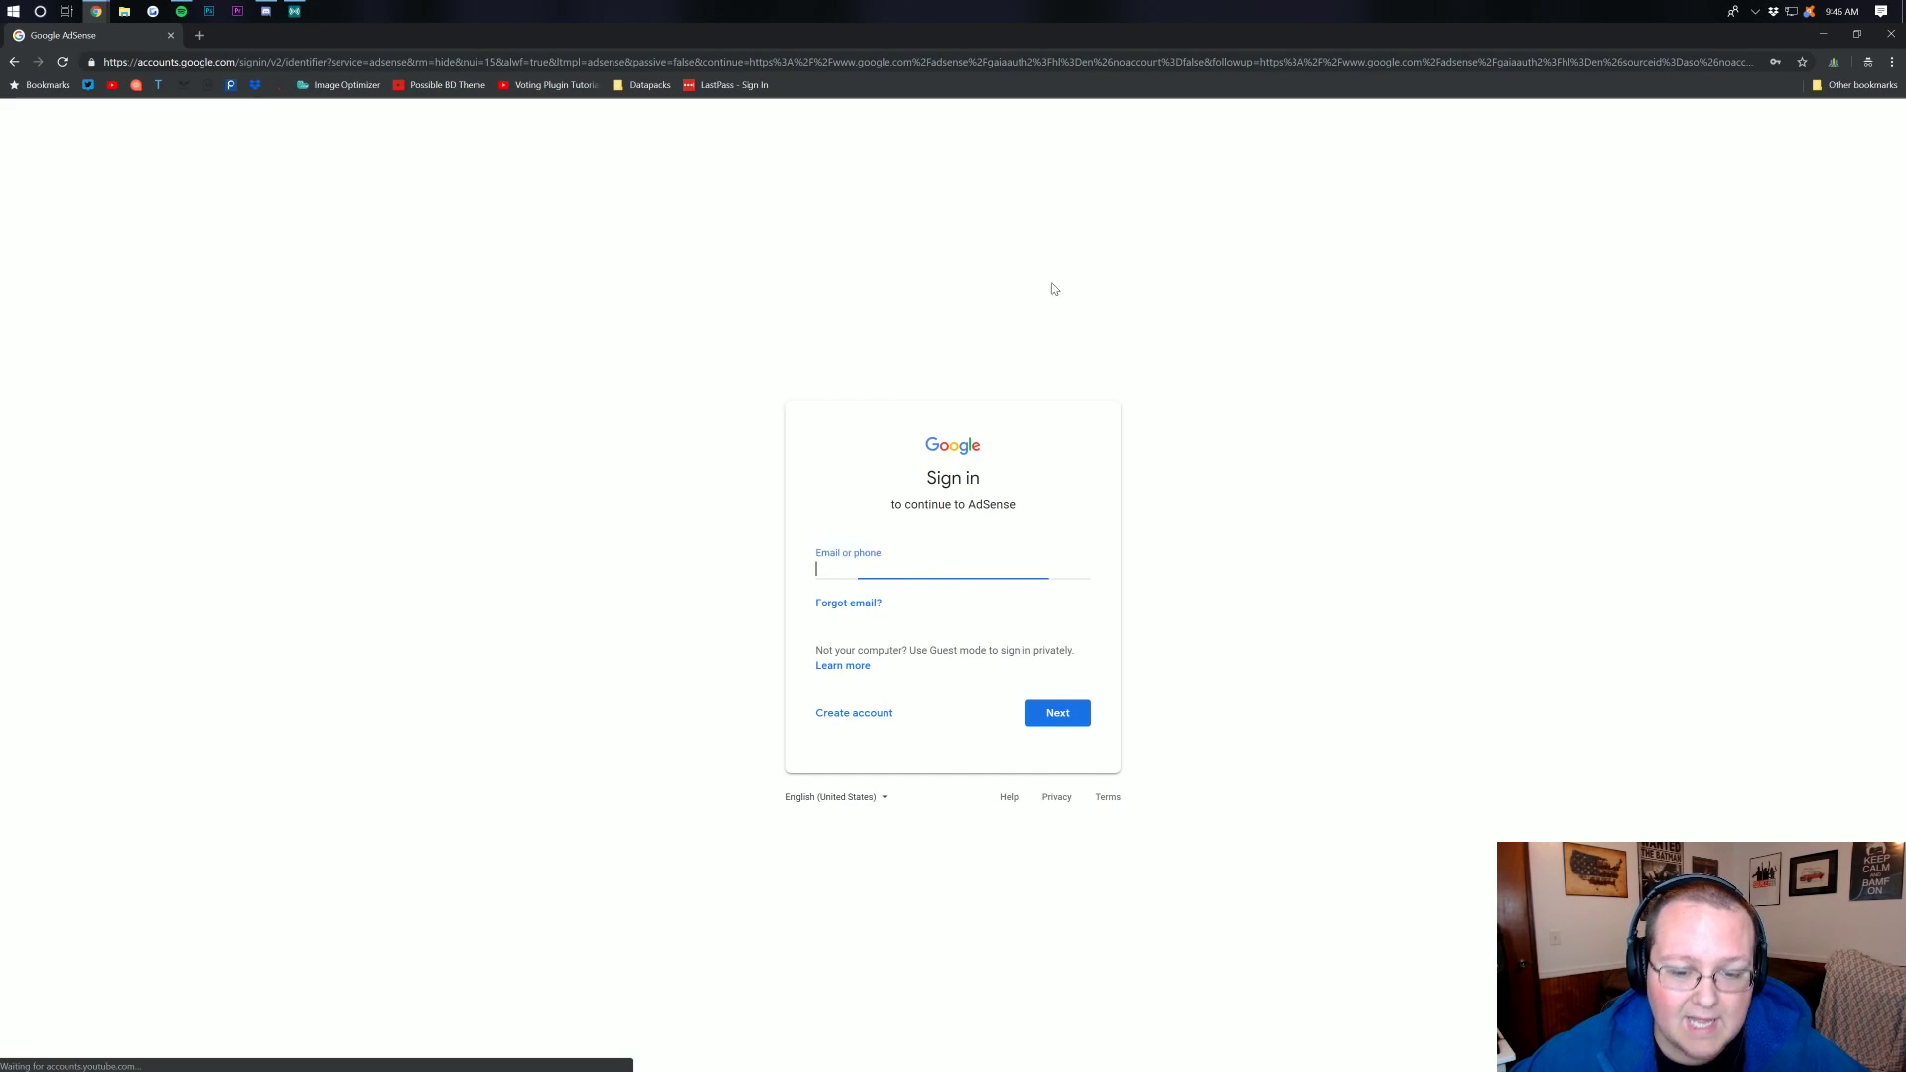
{"action": "left_click", "coordinate": [899, 585]}
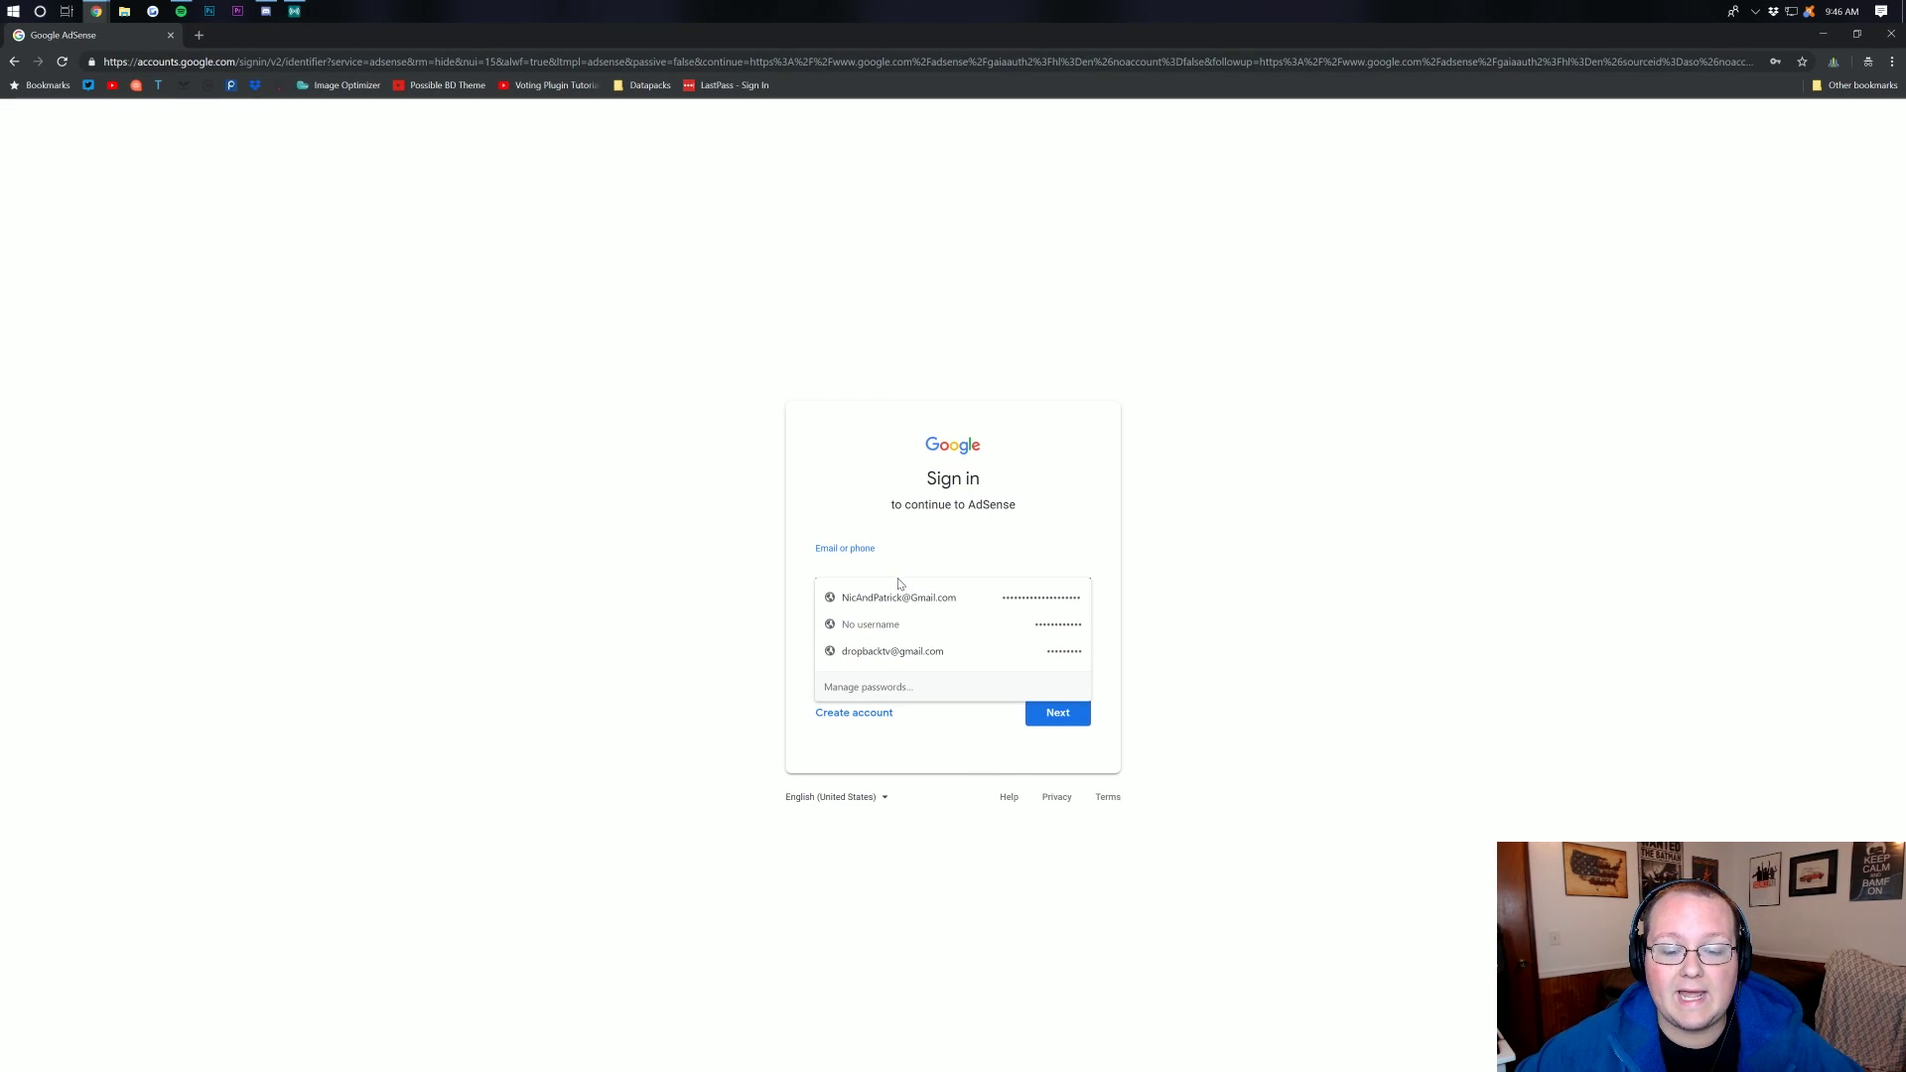
{"action": "left_click", "coordinate": [893, 651]}
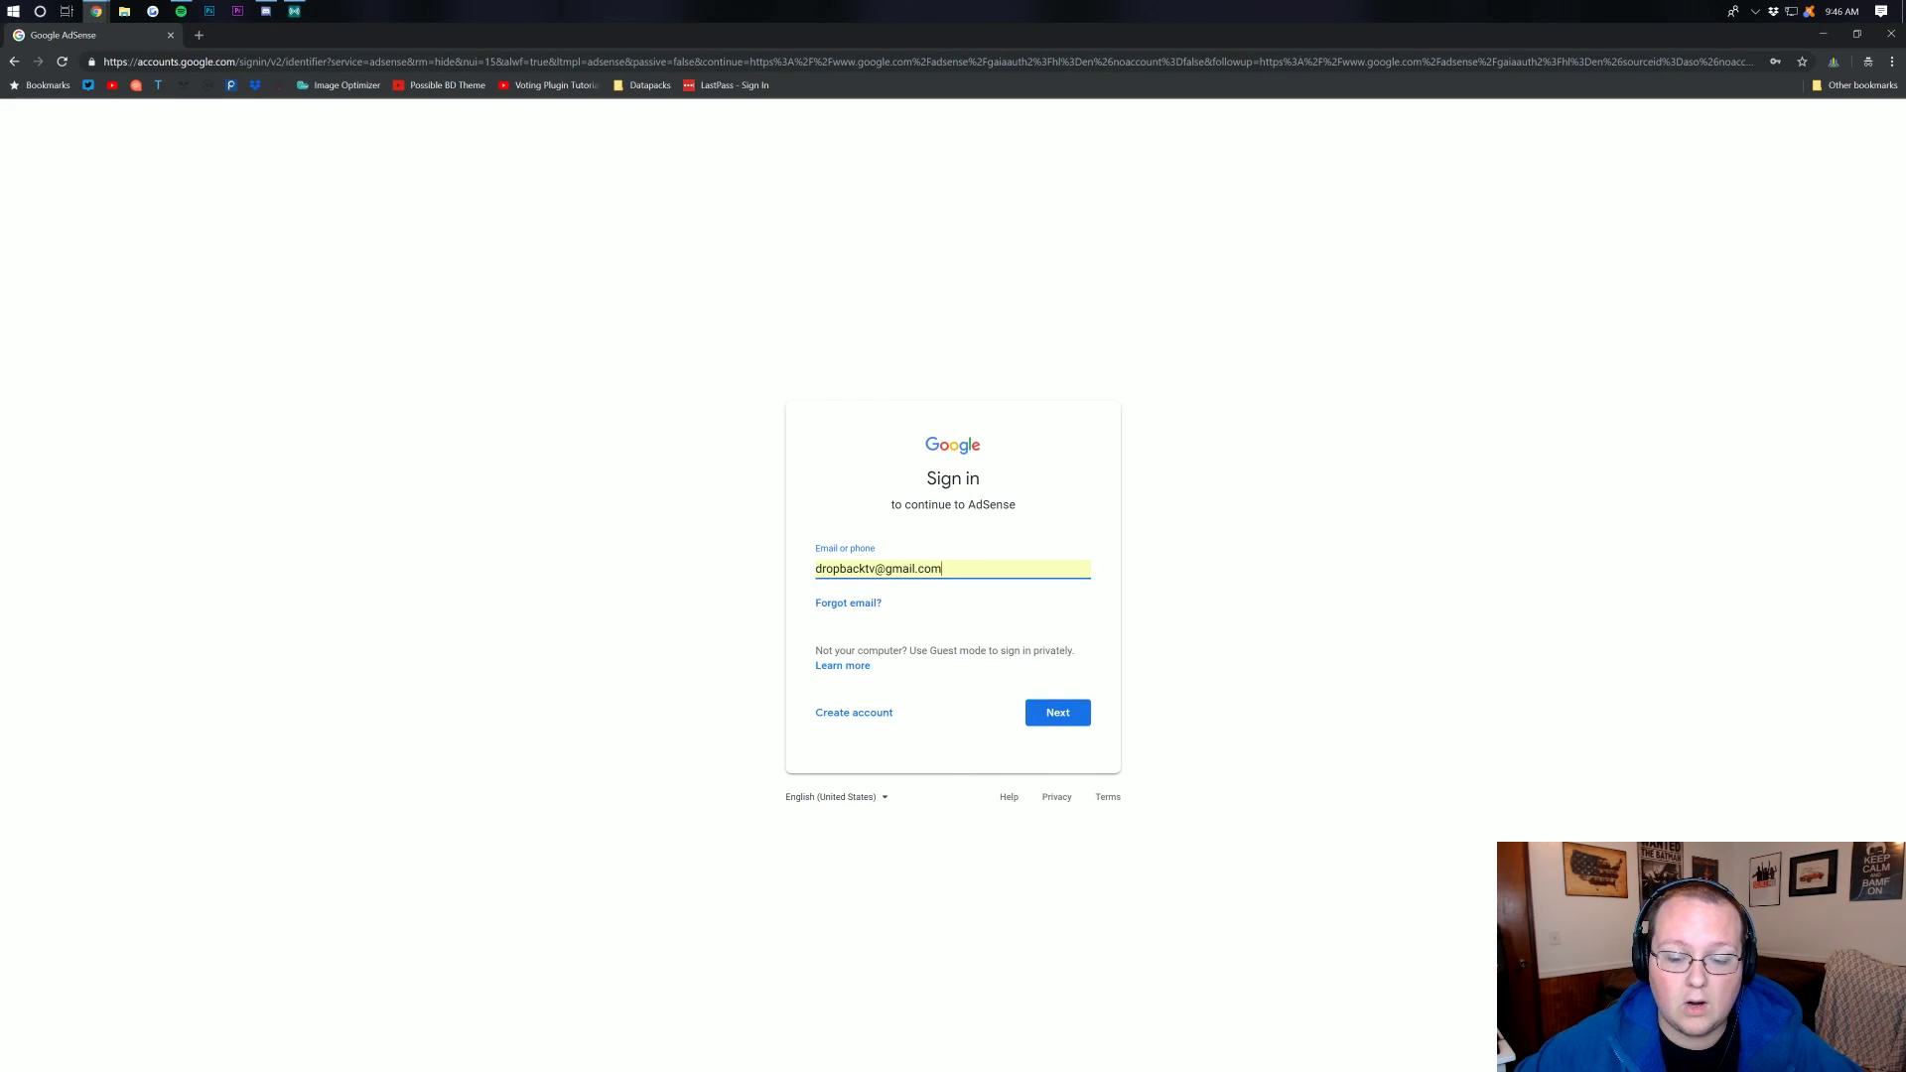
{"action": "left_click", "coordinate": [1080, 711]}
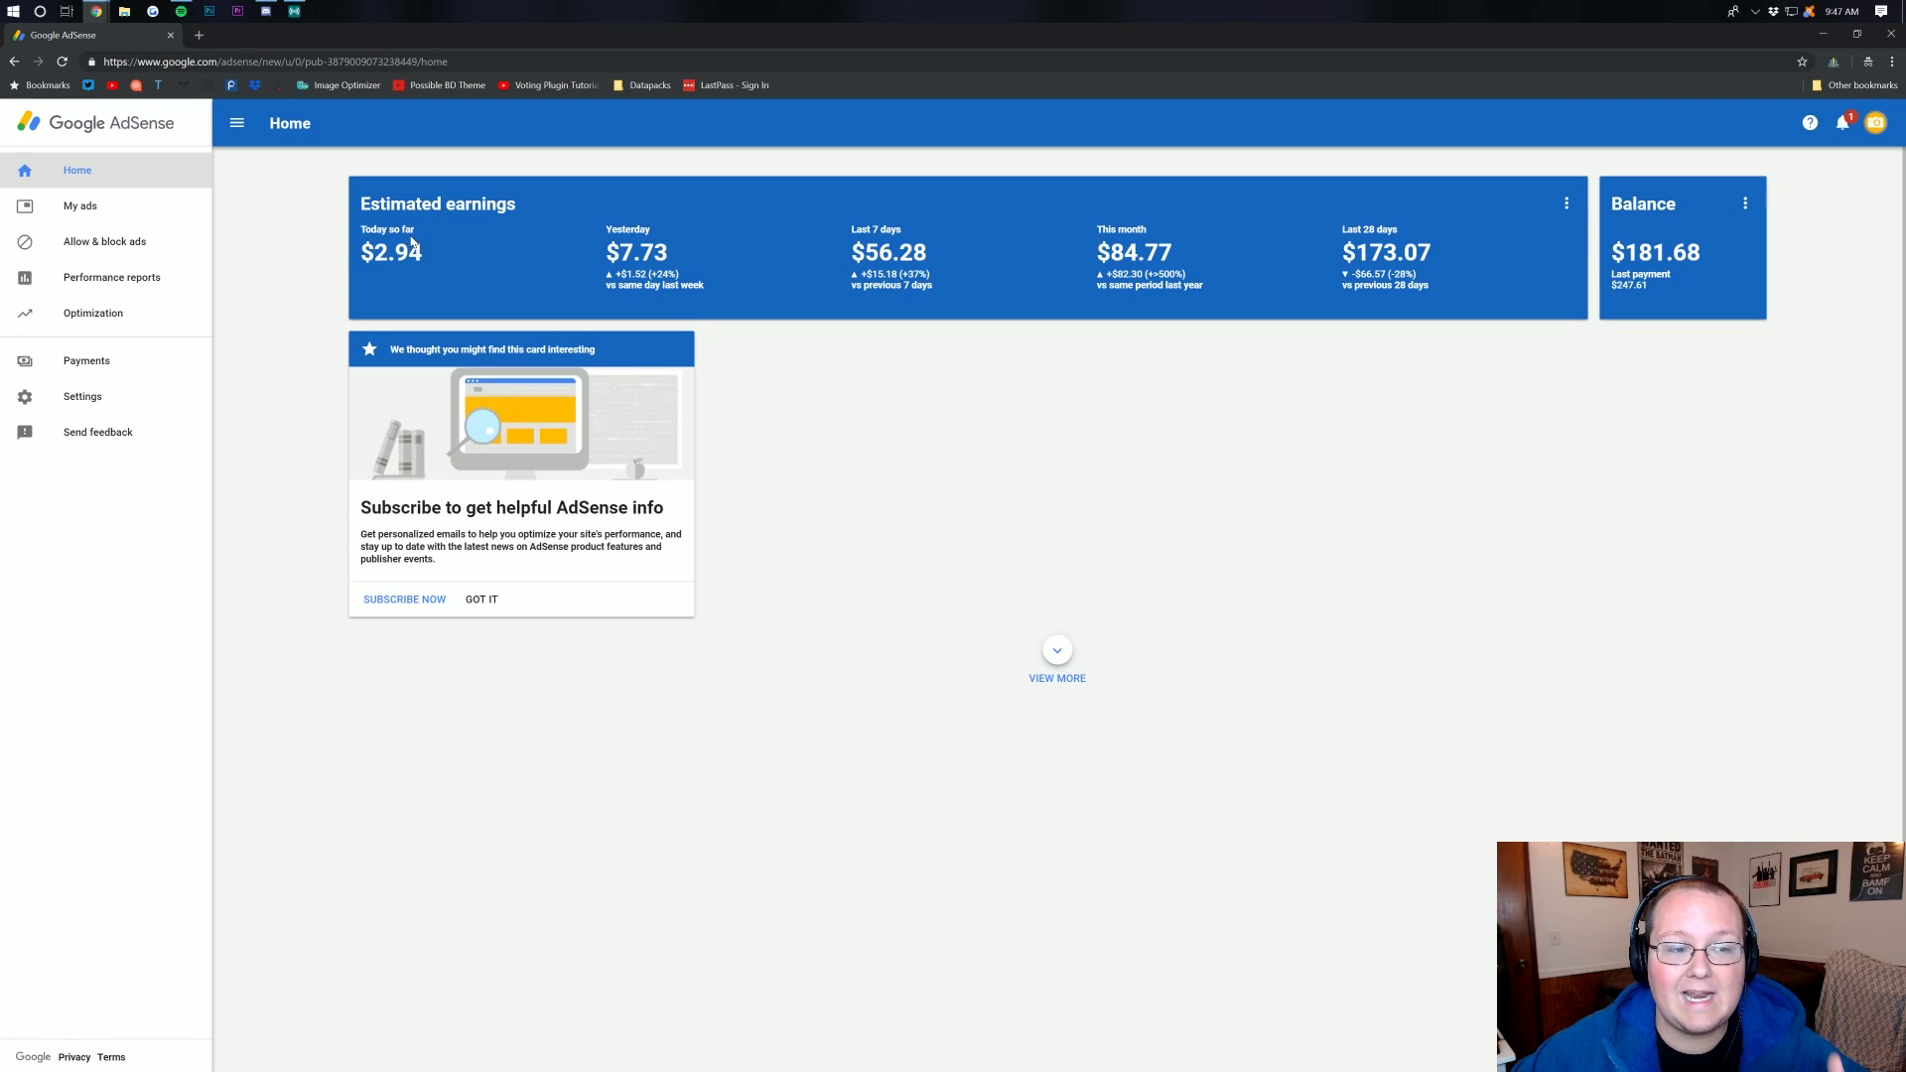
Open Settings > My Sites to list dropback.tv, rkt.us and thebreakdown.xyz.
{"action": "left_click", "coordinate": [121, 411]}
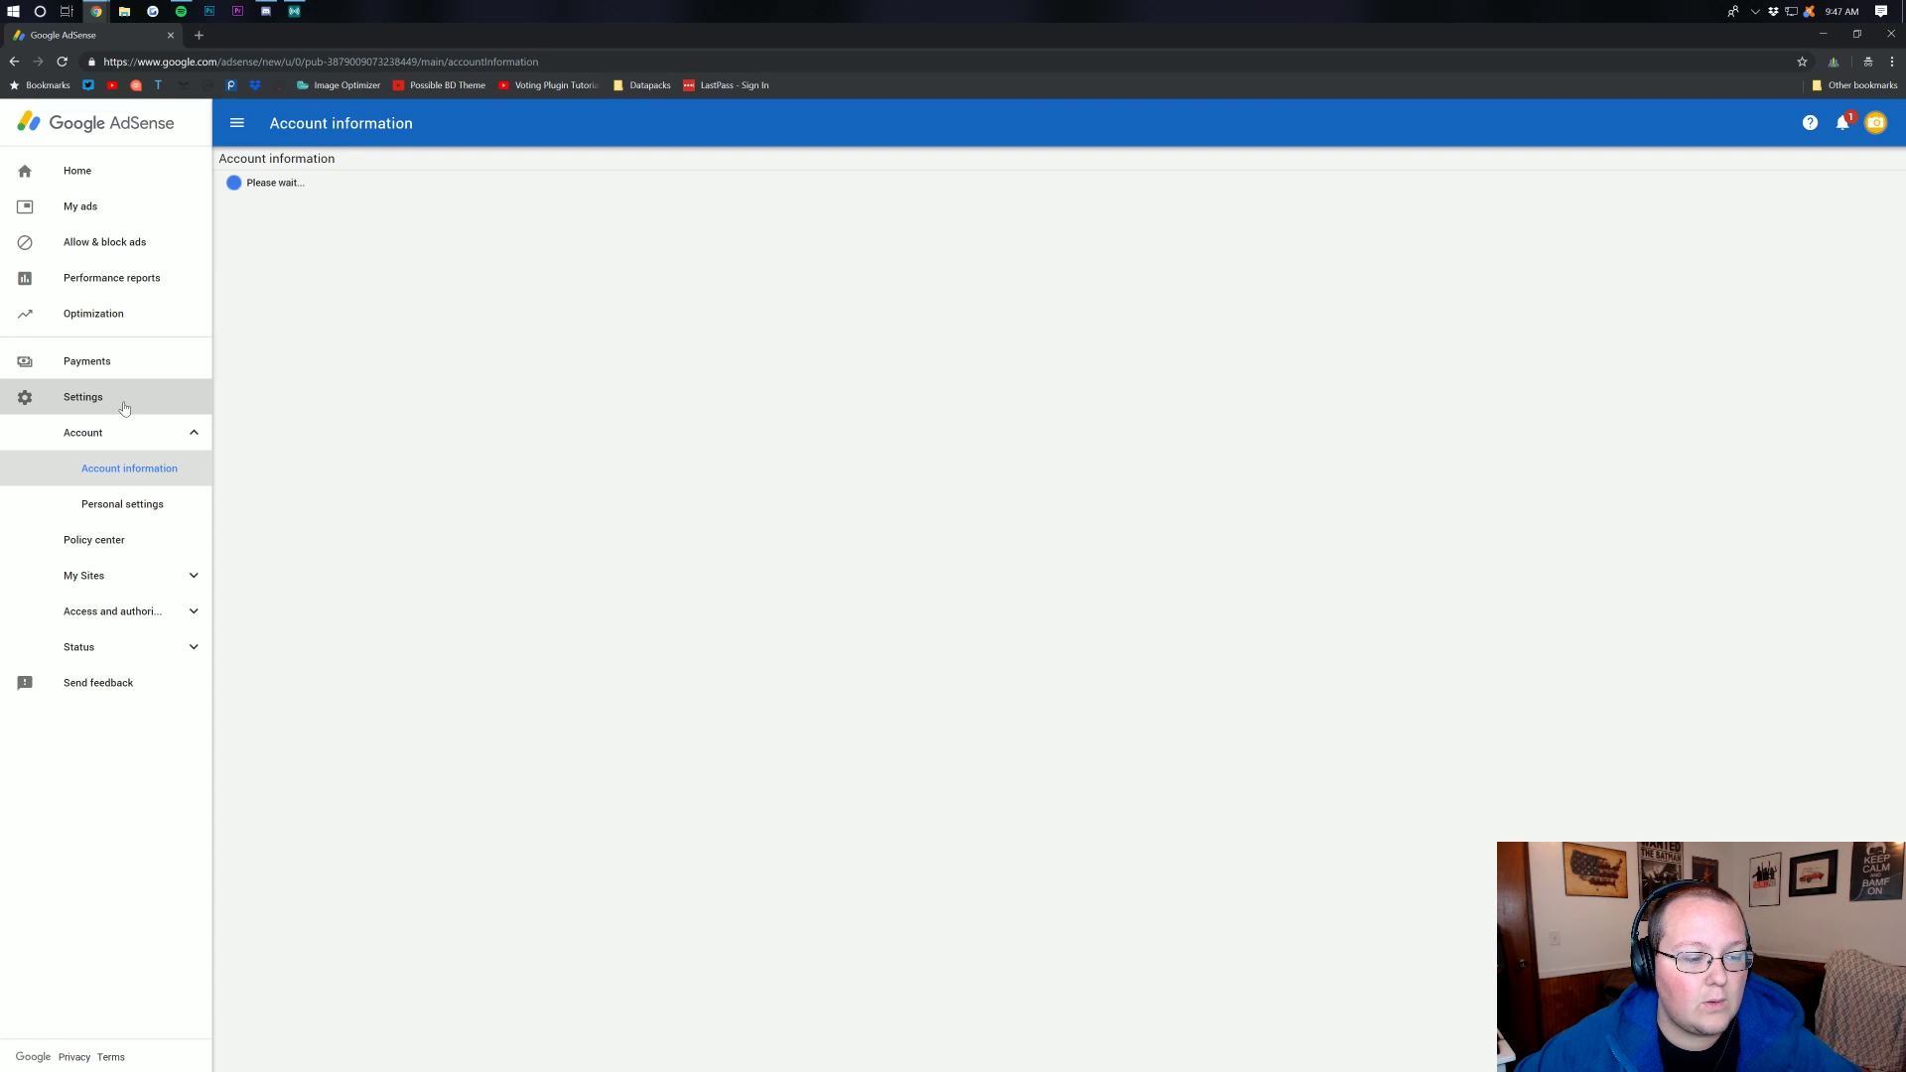
{"action": "left_click", "coordinate": [128, 584]}
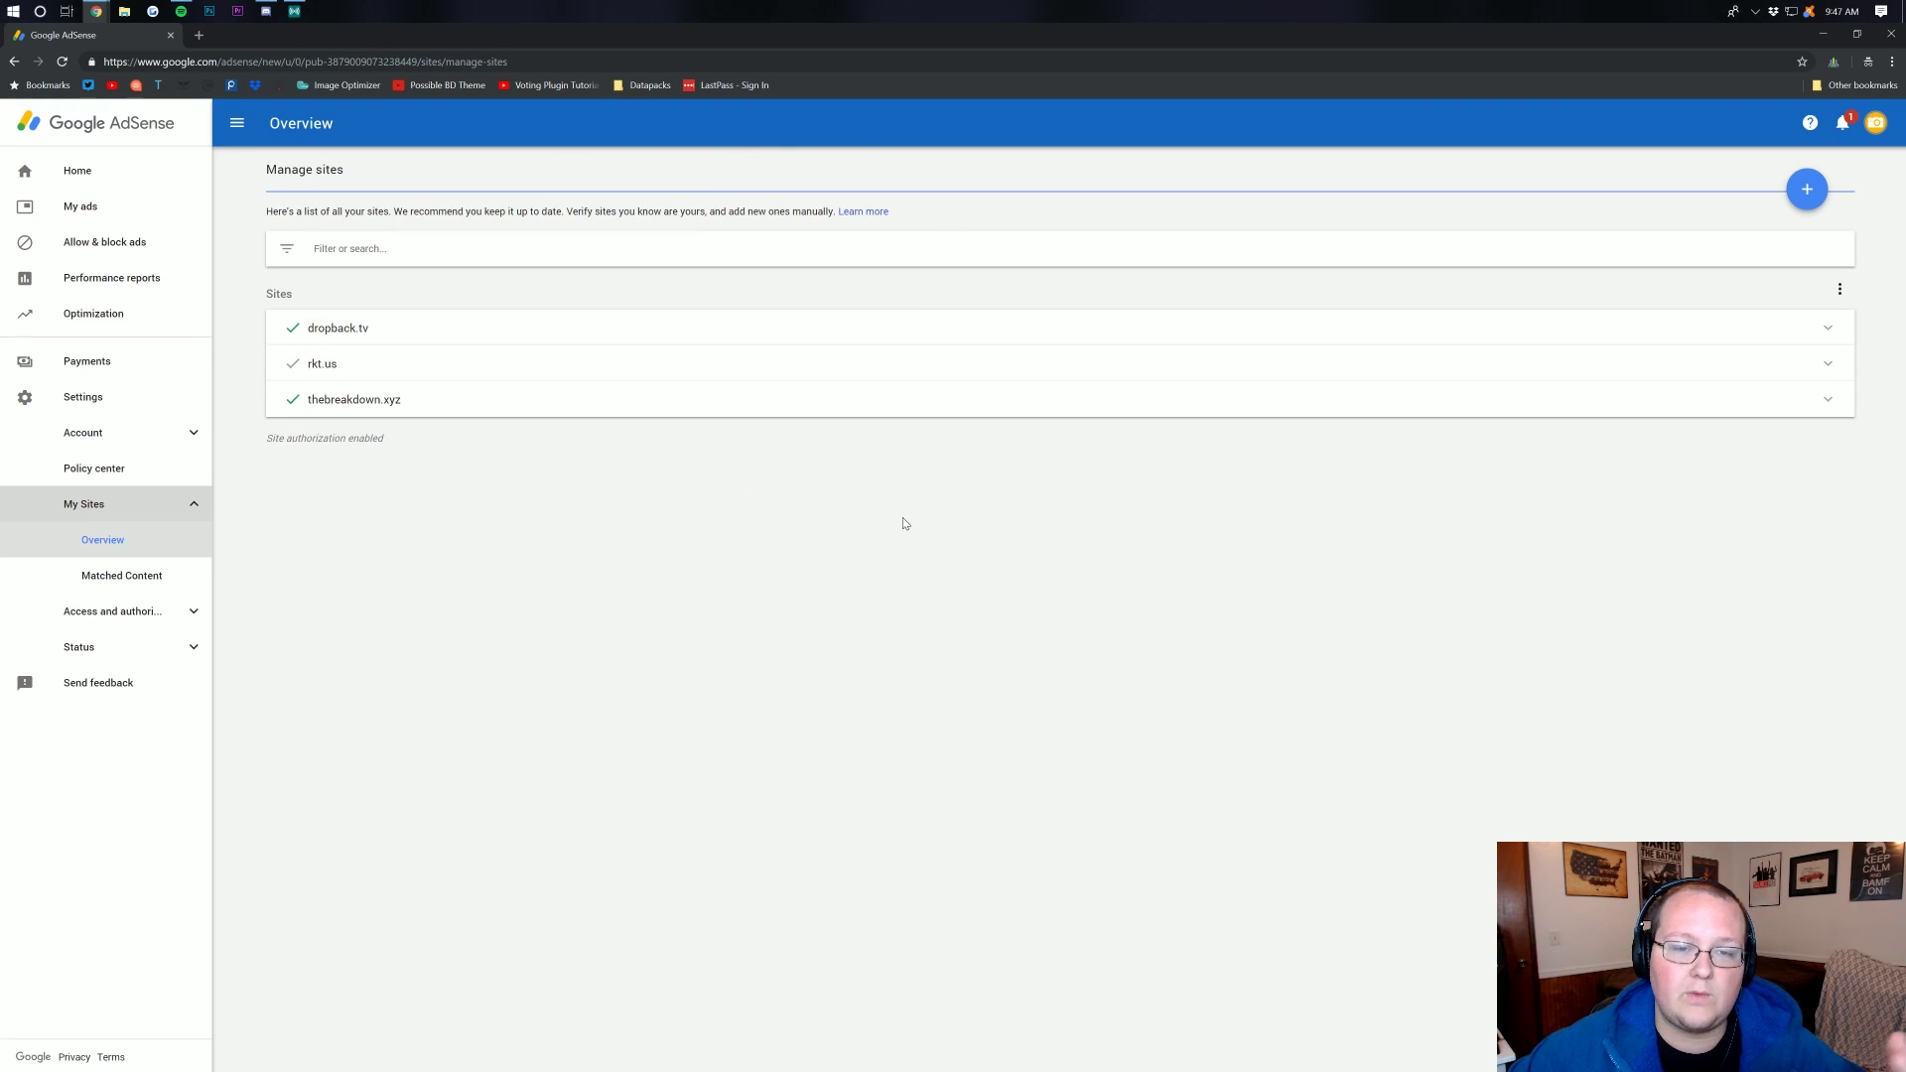
Add nicking.xyz as a new site and check its row shows it verified.
{"action": "left_click", "coordinate": [1810, 199]}
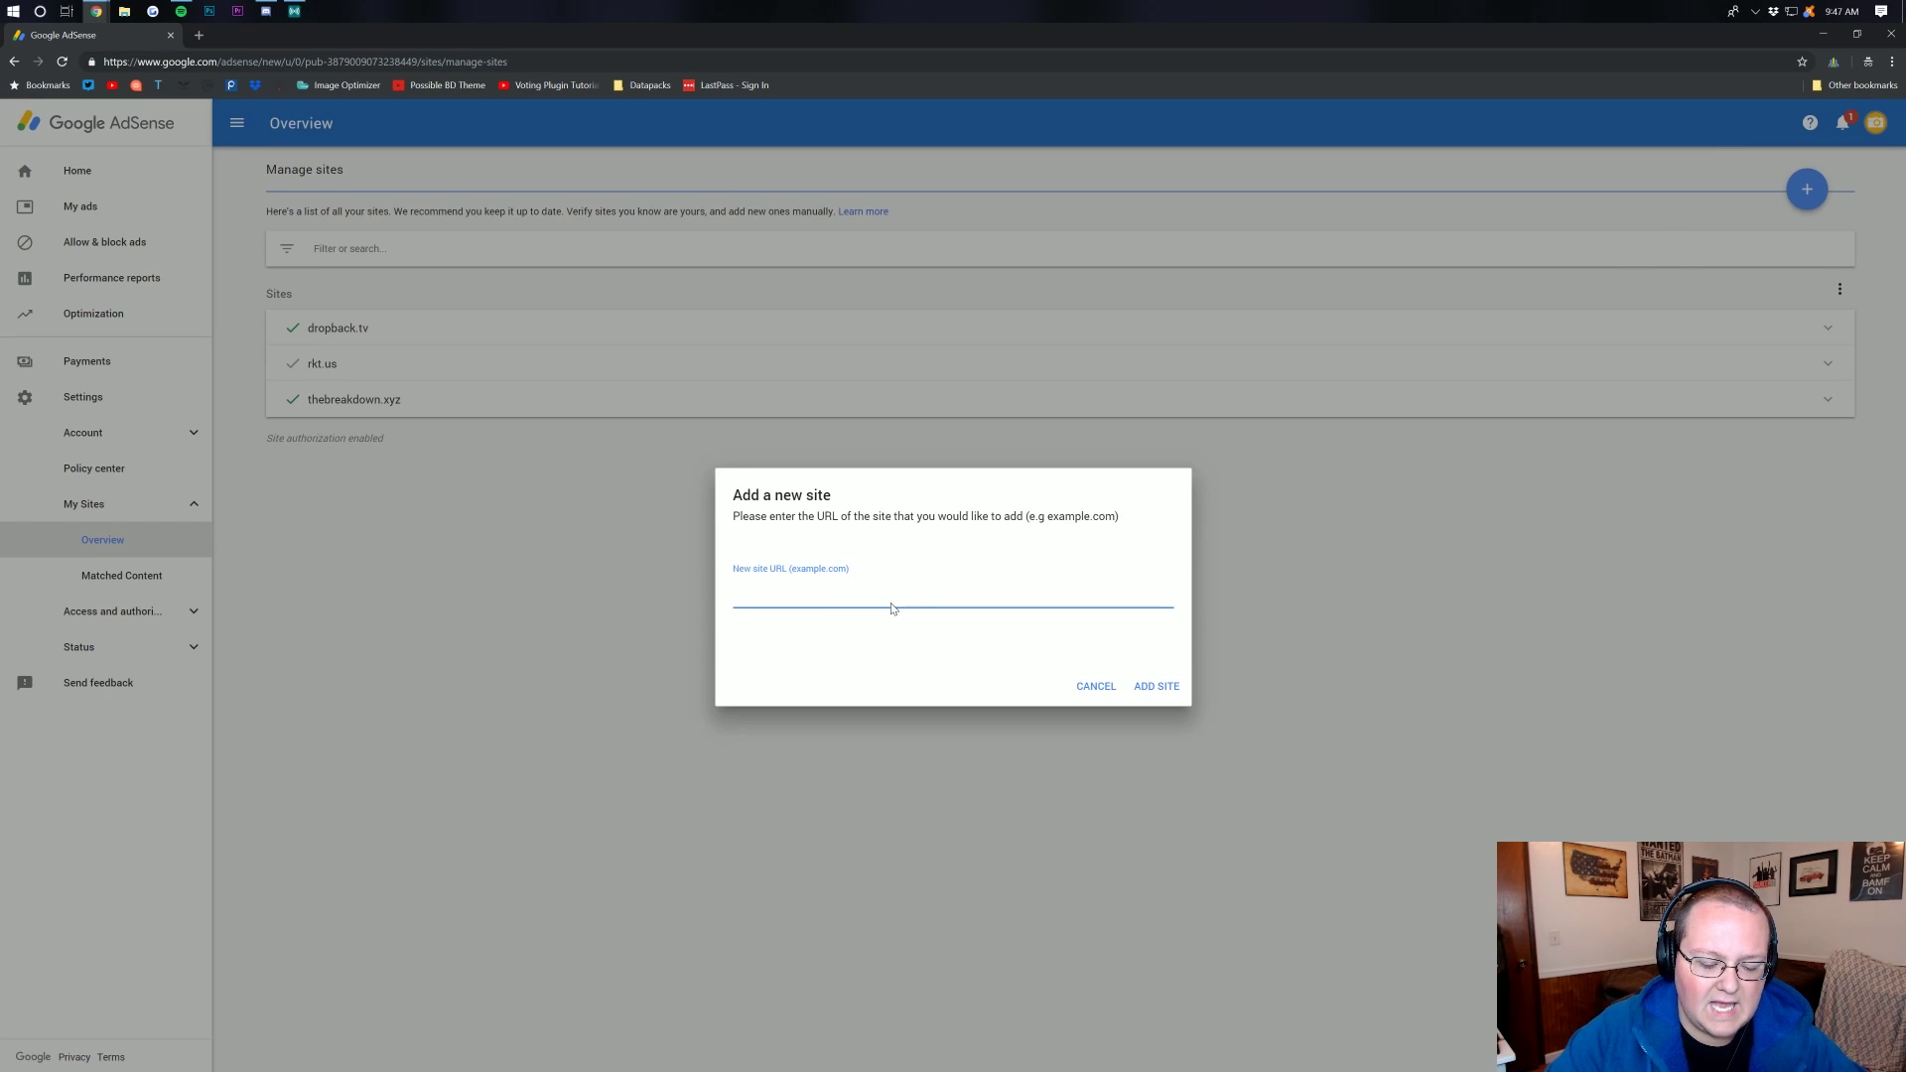
{"action": "type", "text": "nicking.x"}
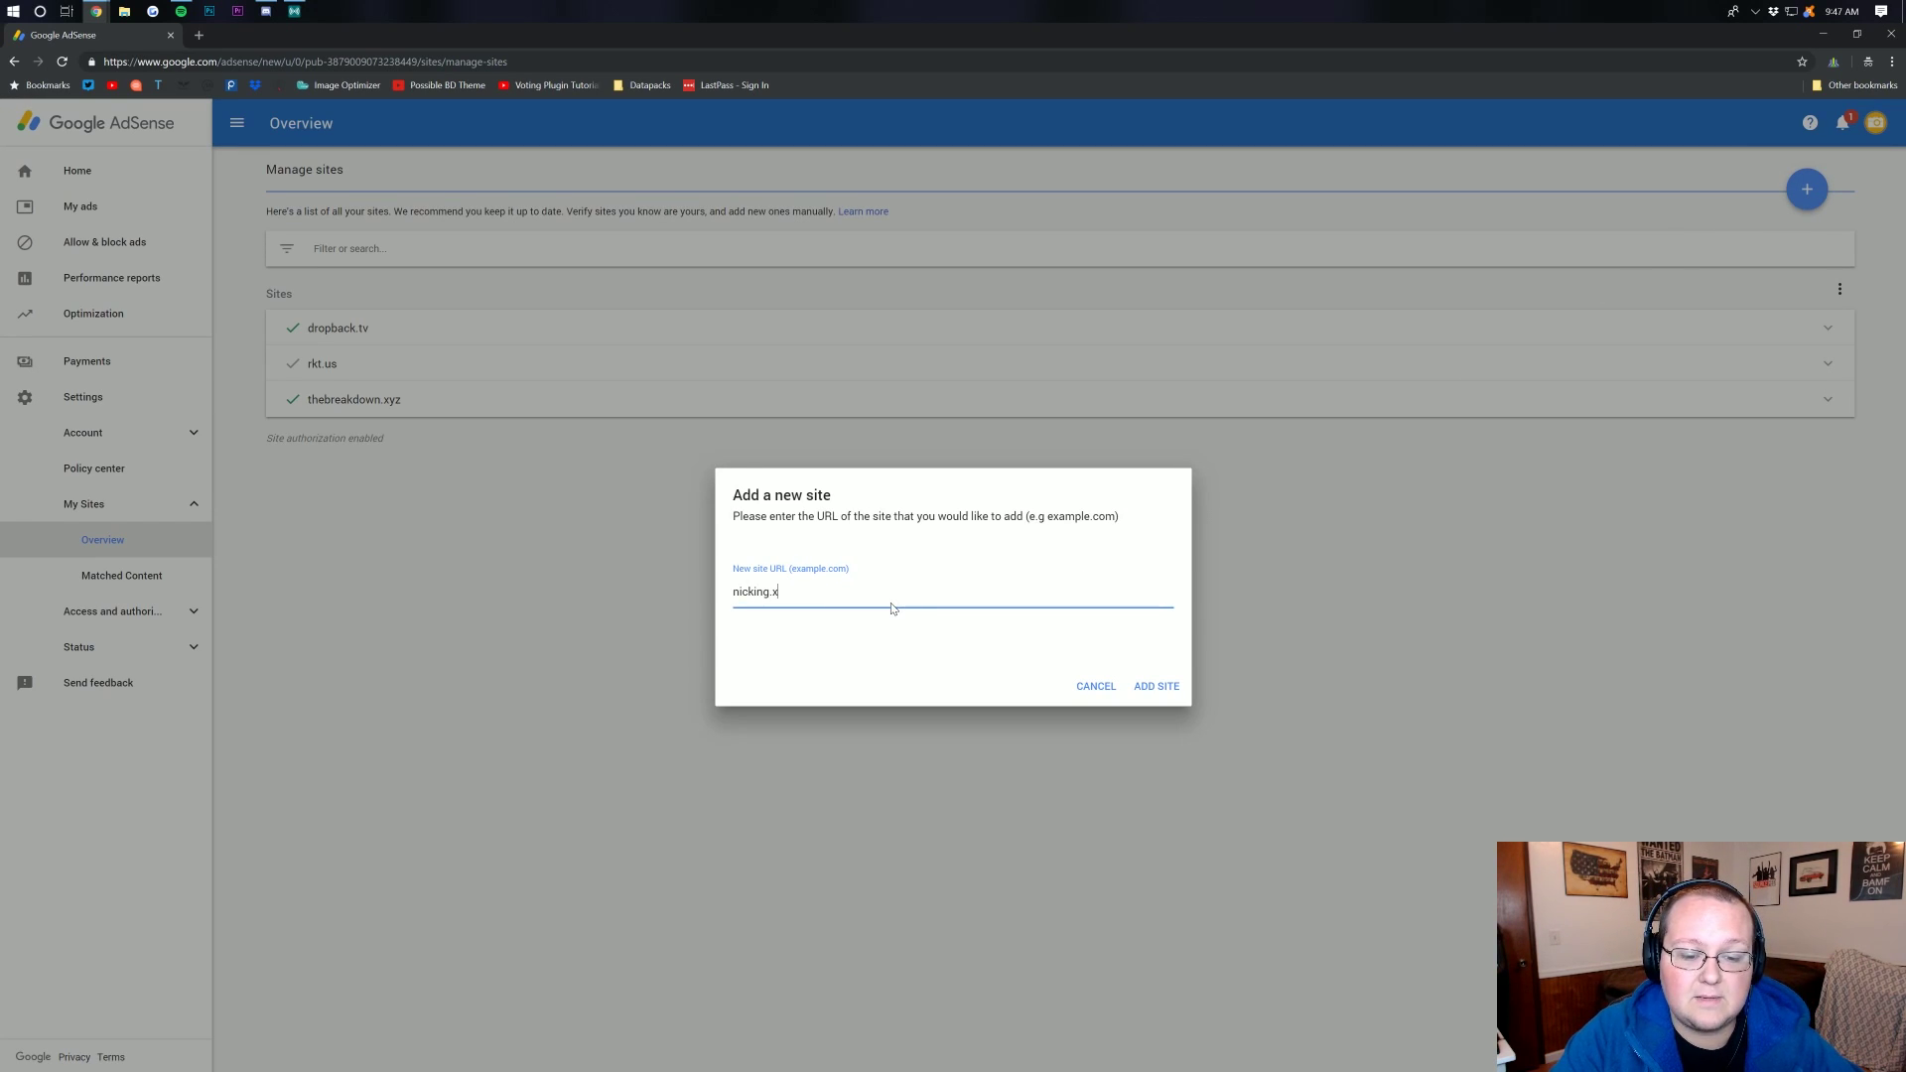
{"action": "type", "text": "yz"}
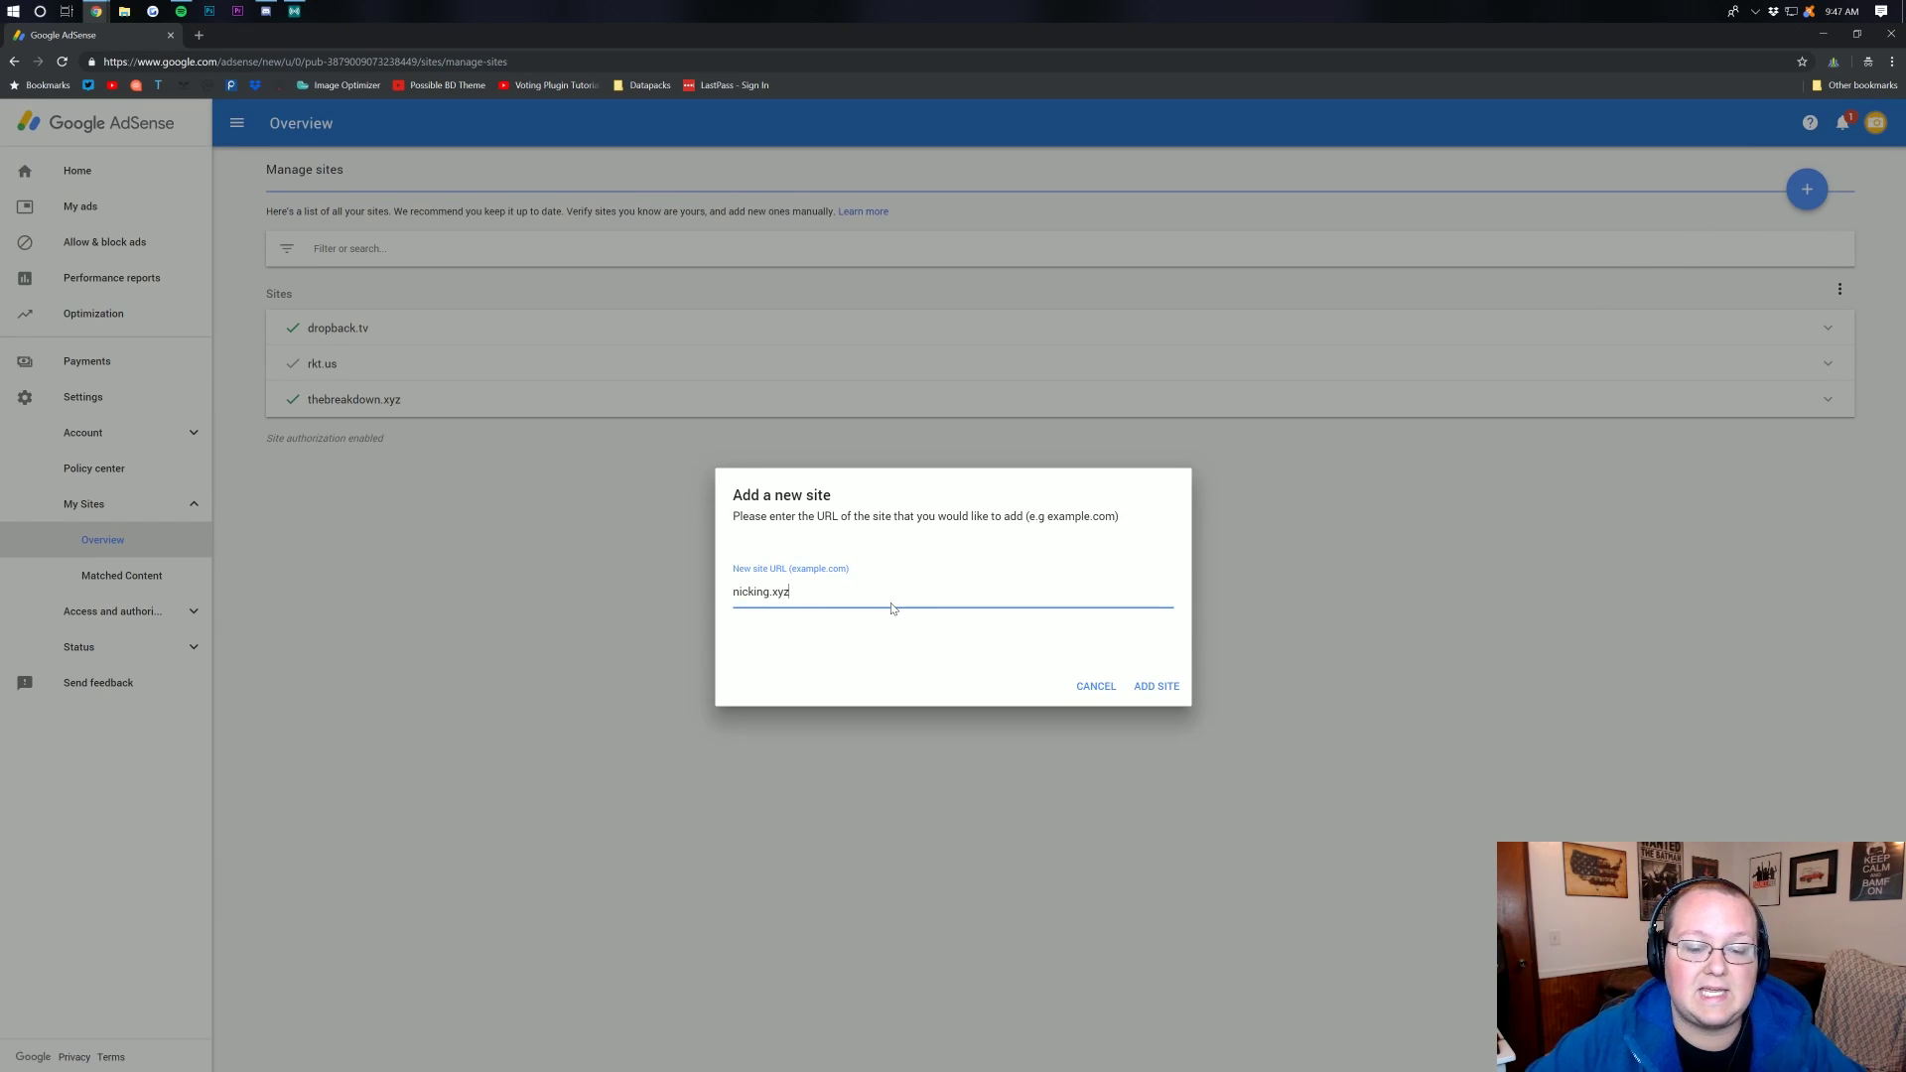
{"action": "left_click", "coordinate": [1154, 685]}
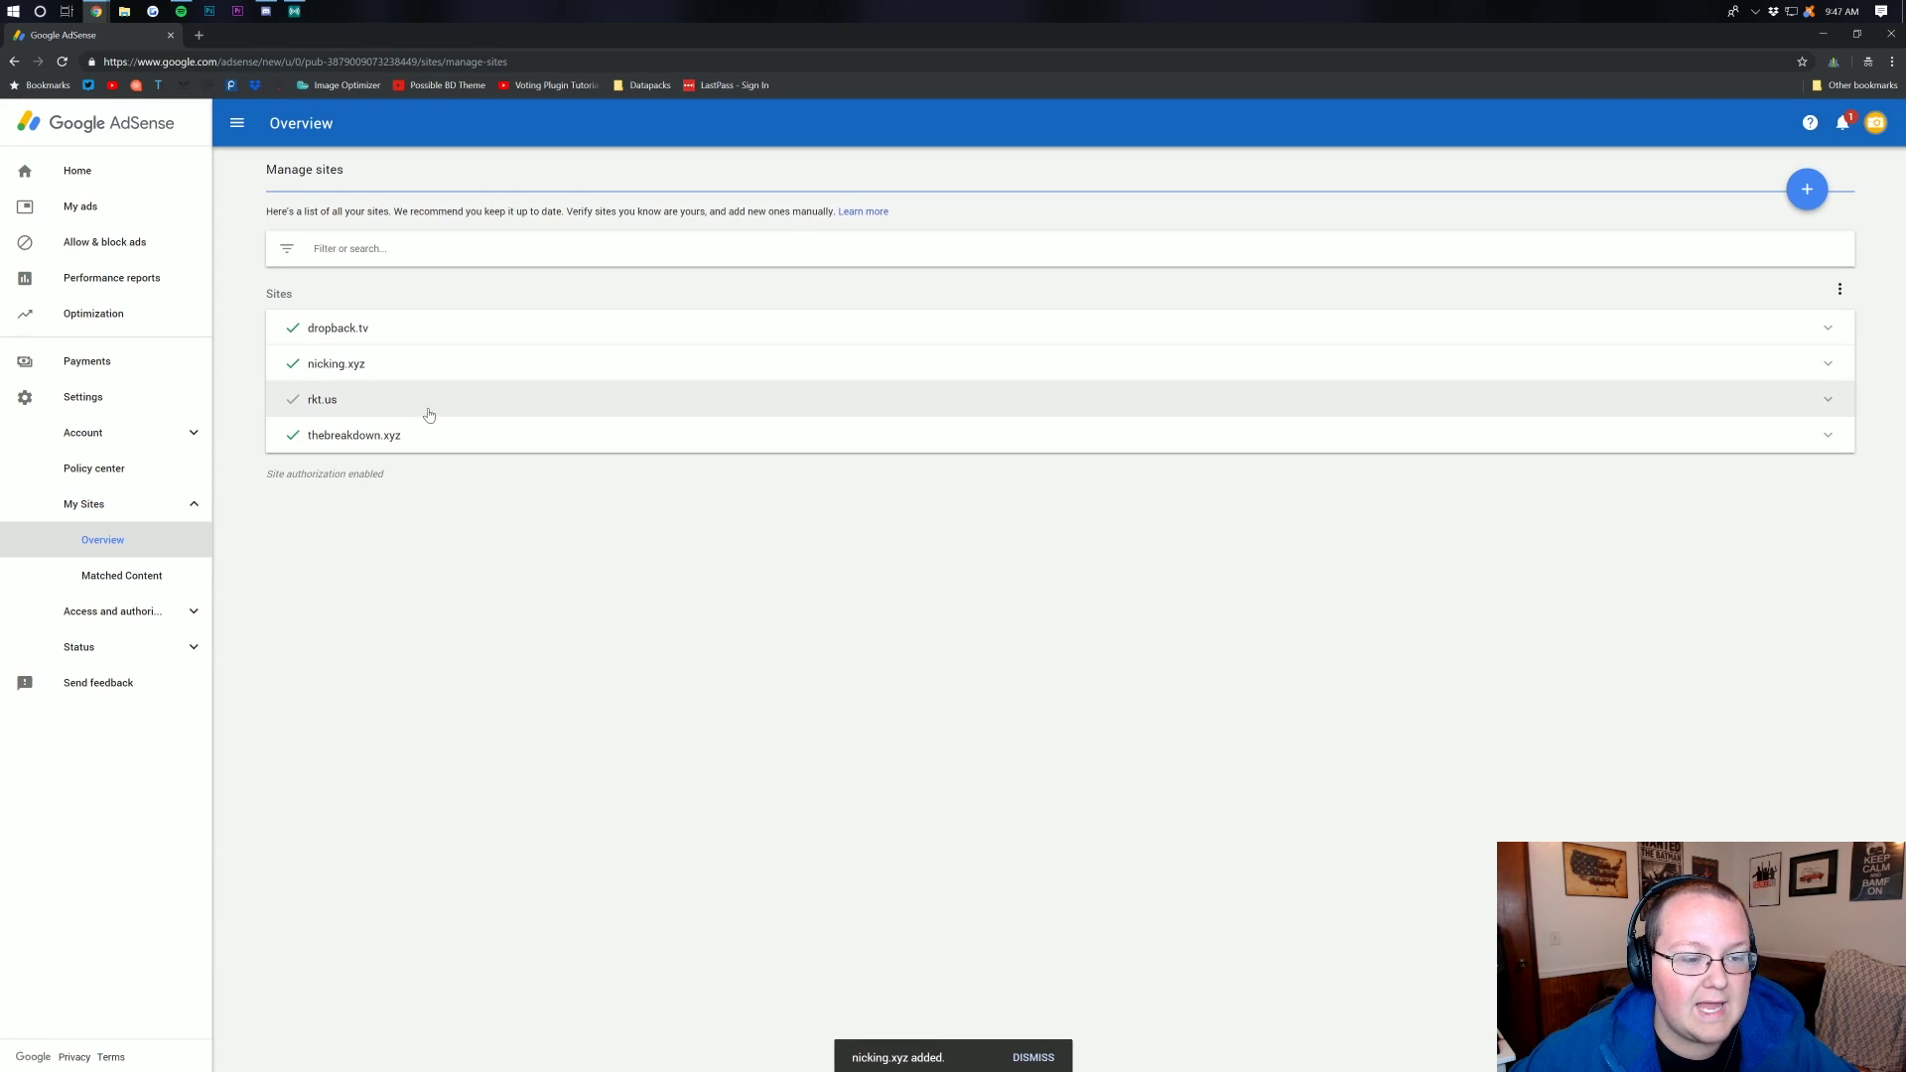
{"action": "left_click", "coordinate": [989, 362]}
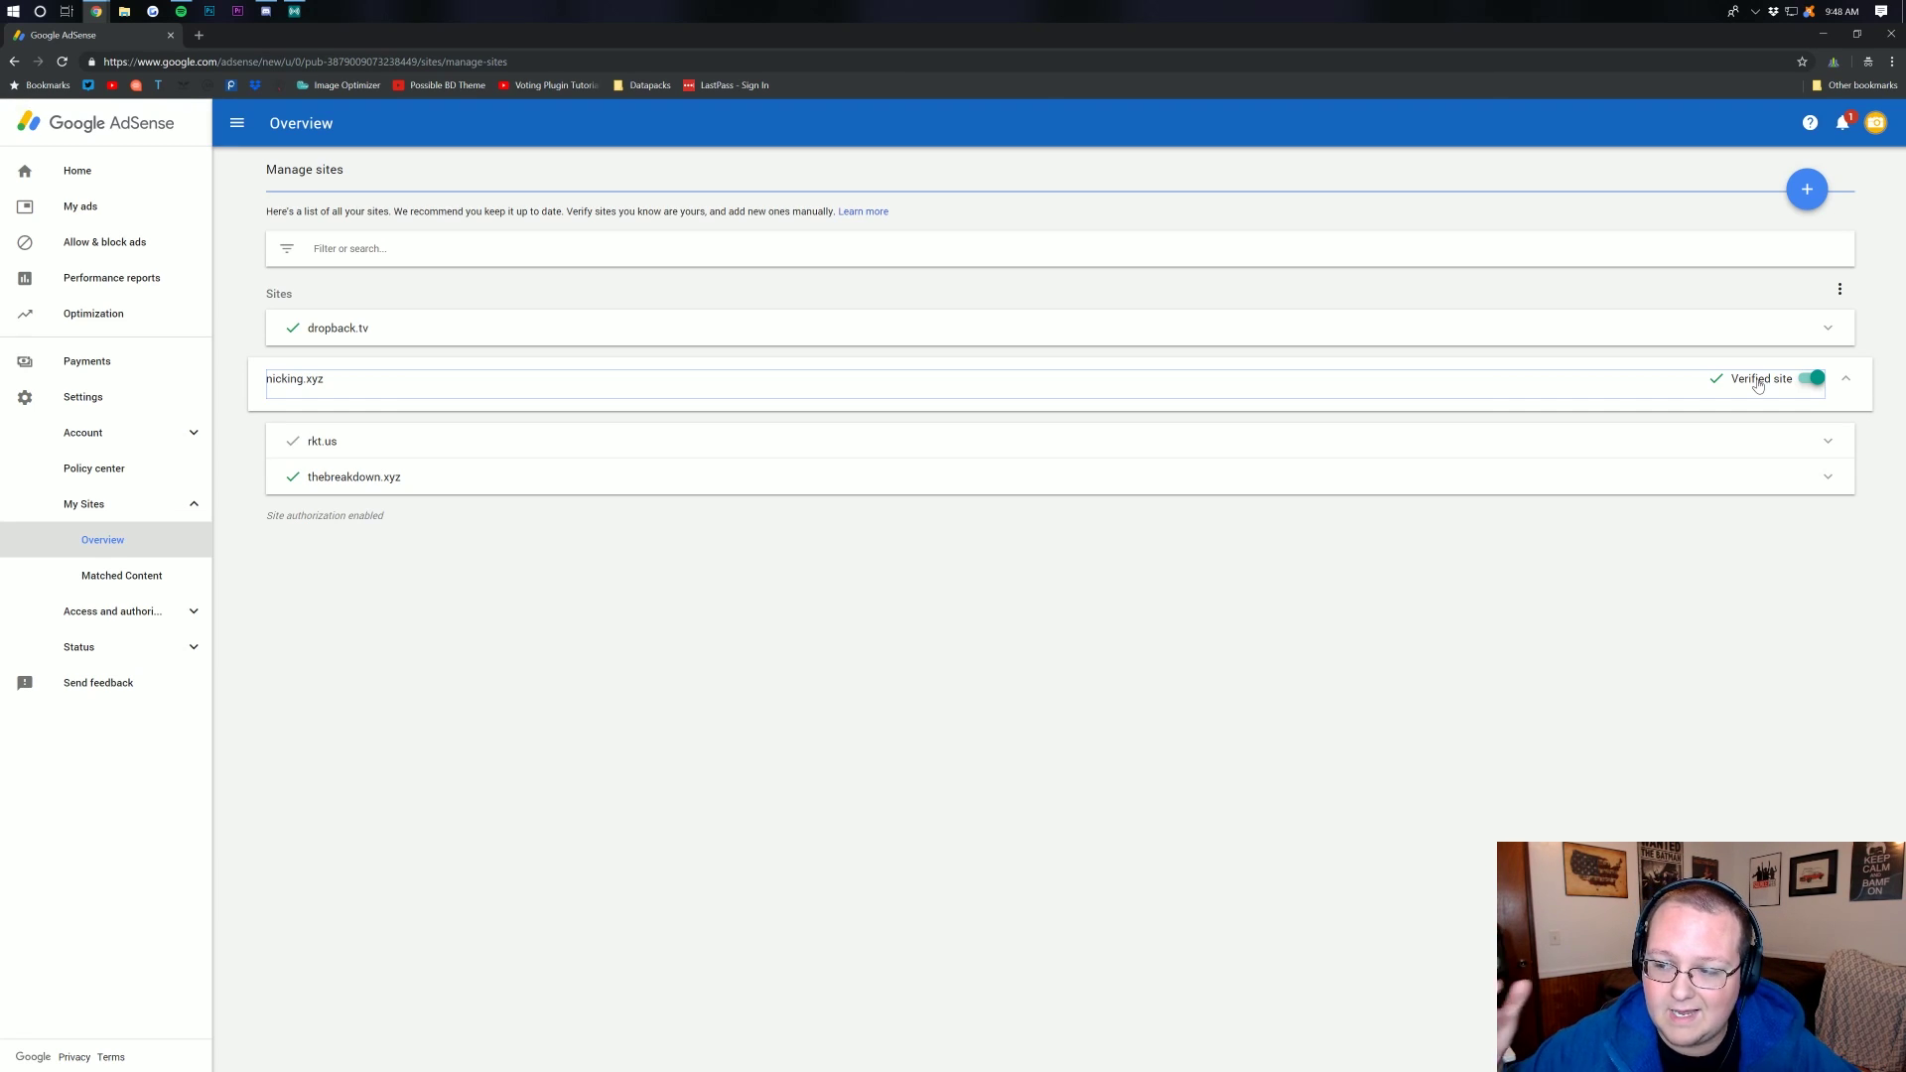
{"action": "left_click", "coordinate": [1845, 380]}
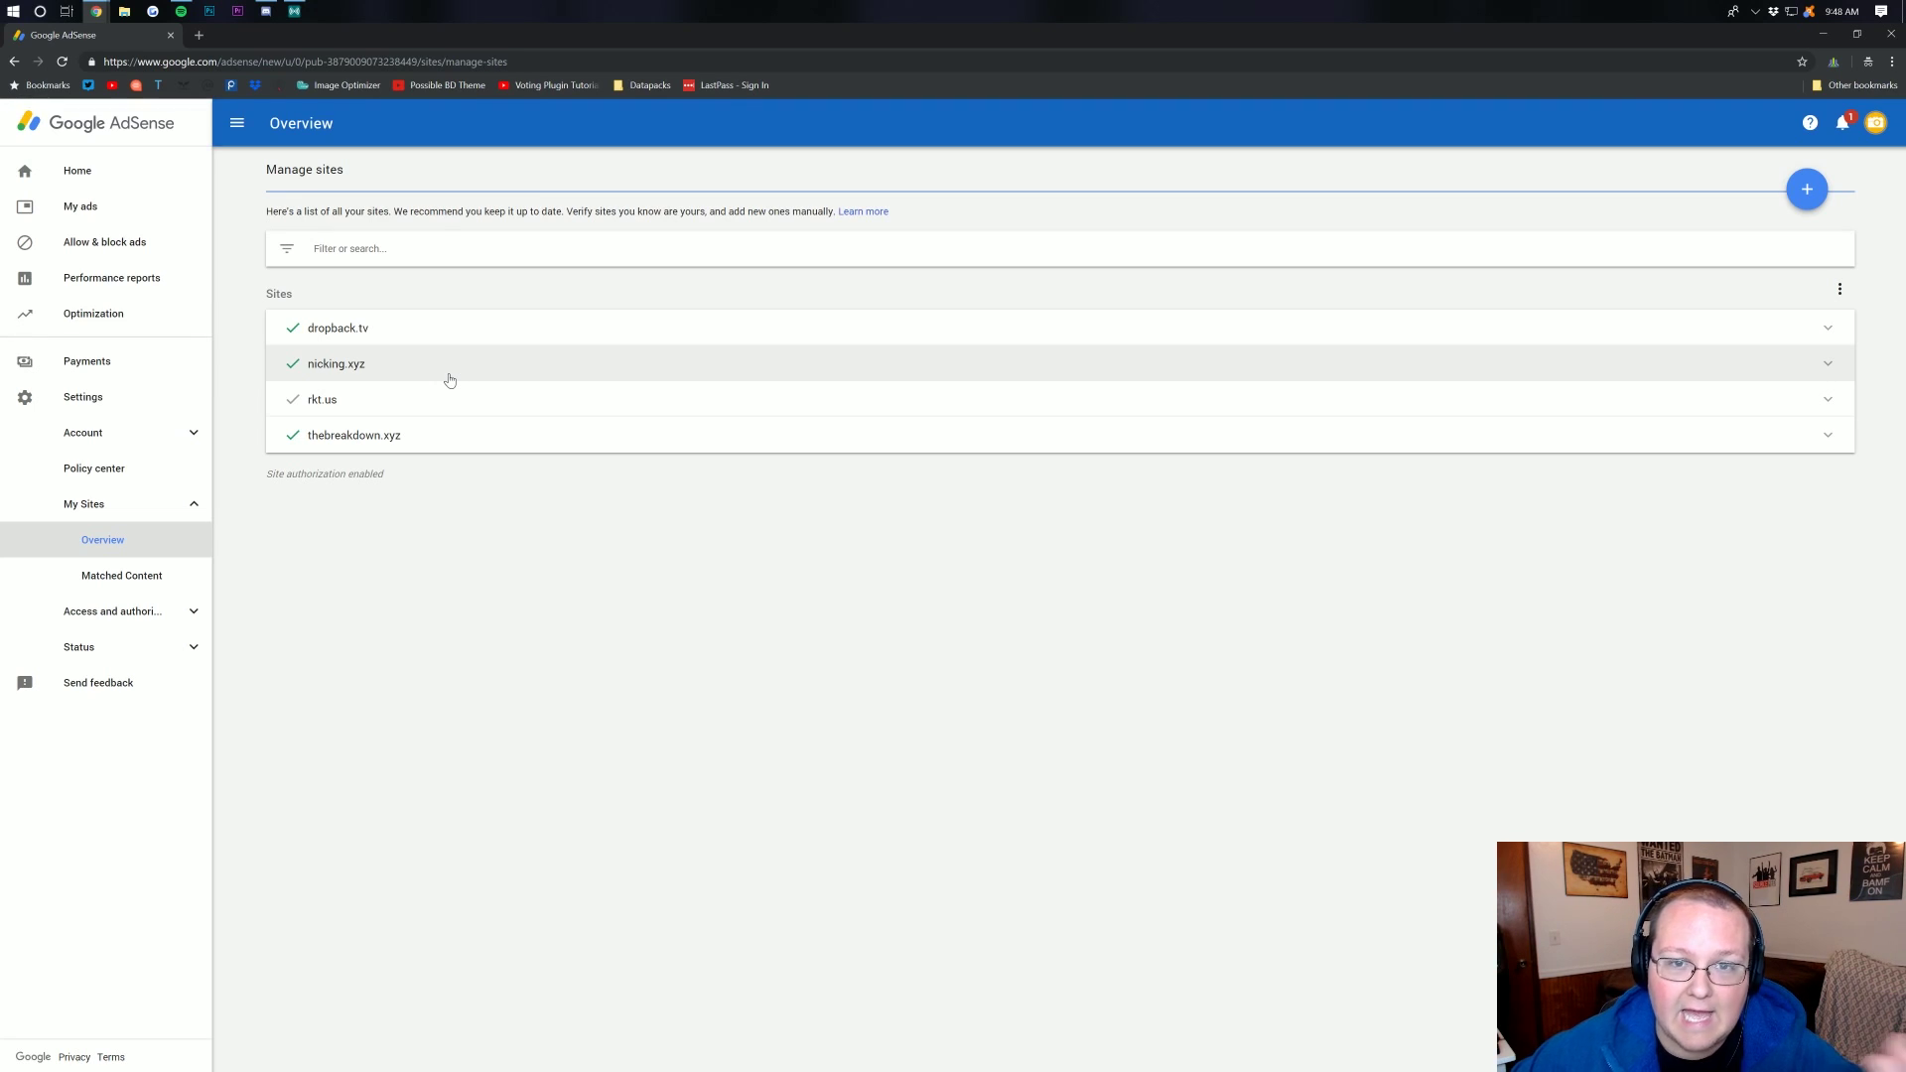
{"action": "left_click", "coordinate": [142, 221]}
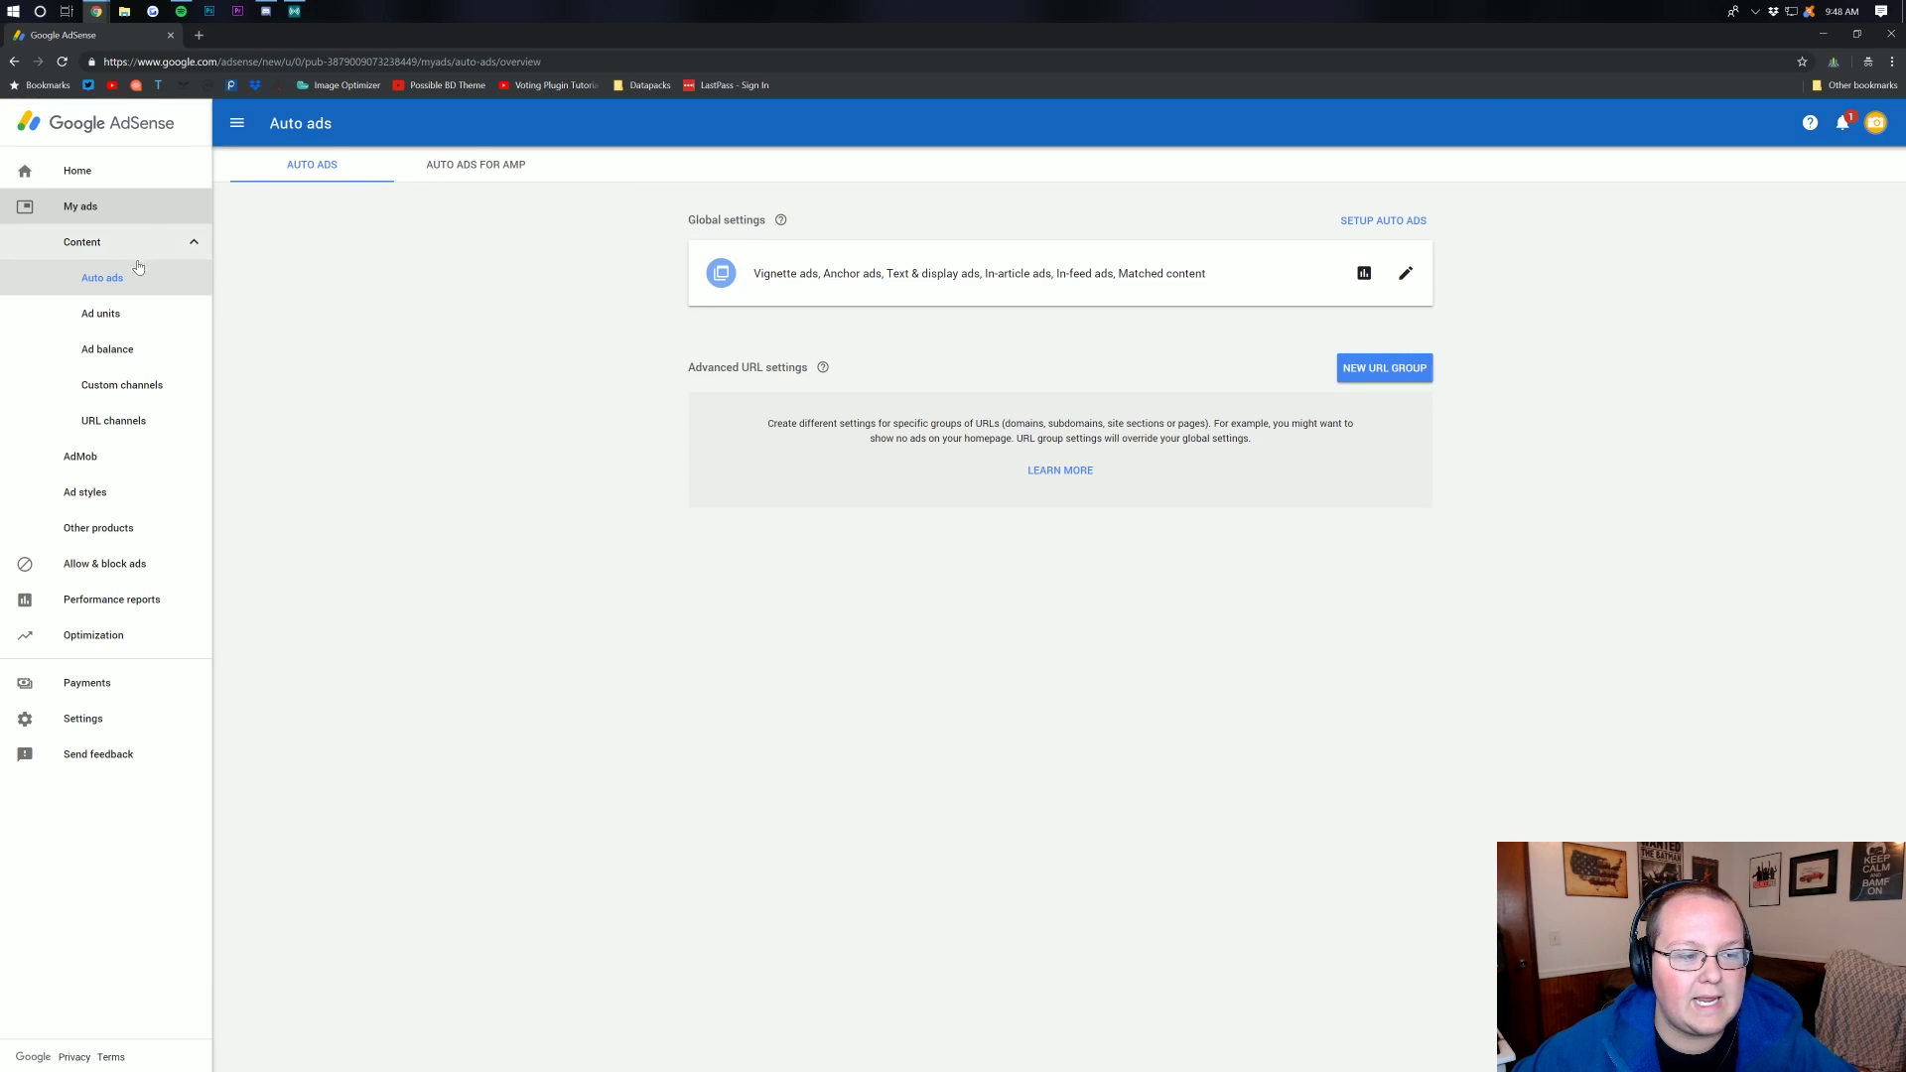
{"action": "left_click", "coordinate": [100, 313]}
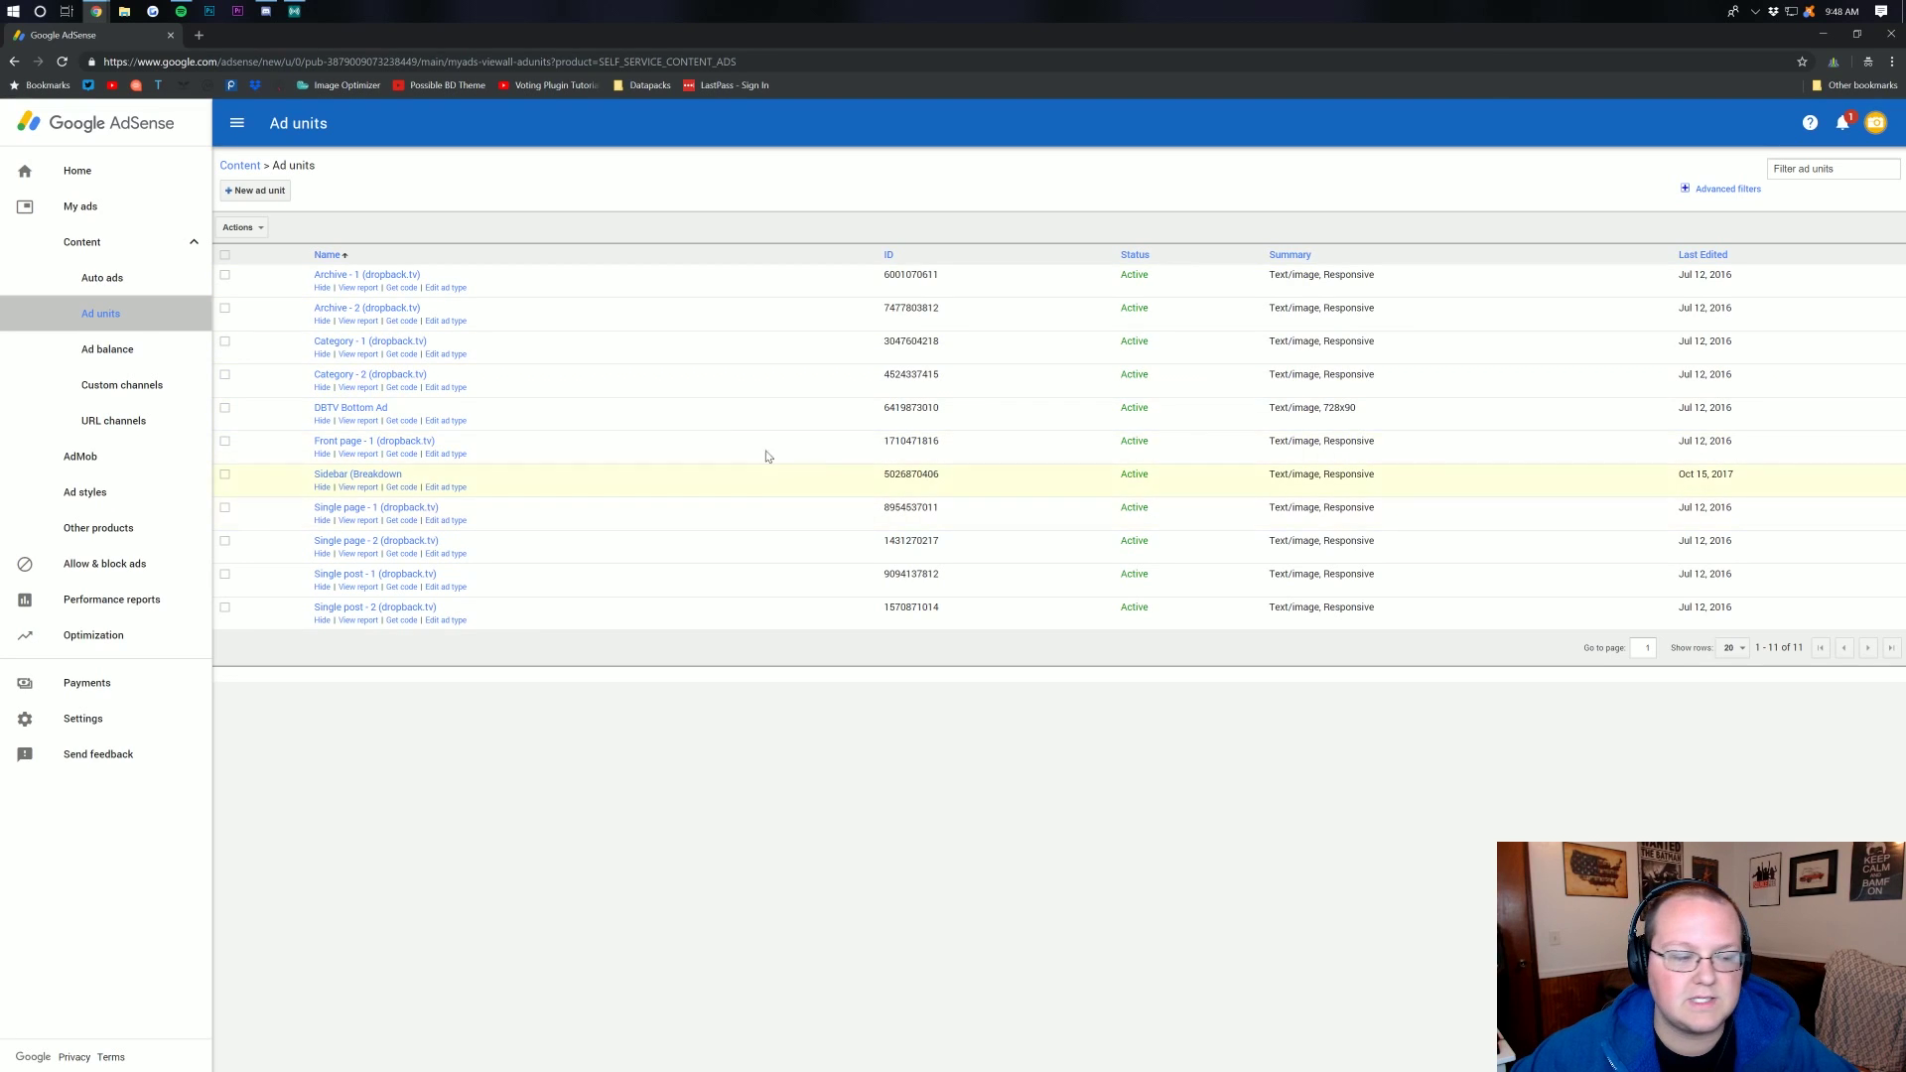
Go from Auto ads to the Ad units list and begin a new ad unit.
{"action": "left_click", "coordinate": [133, 279]}
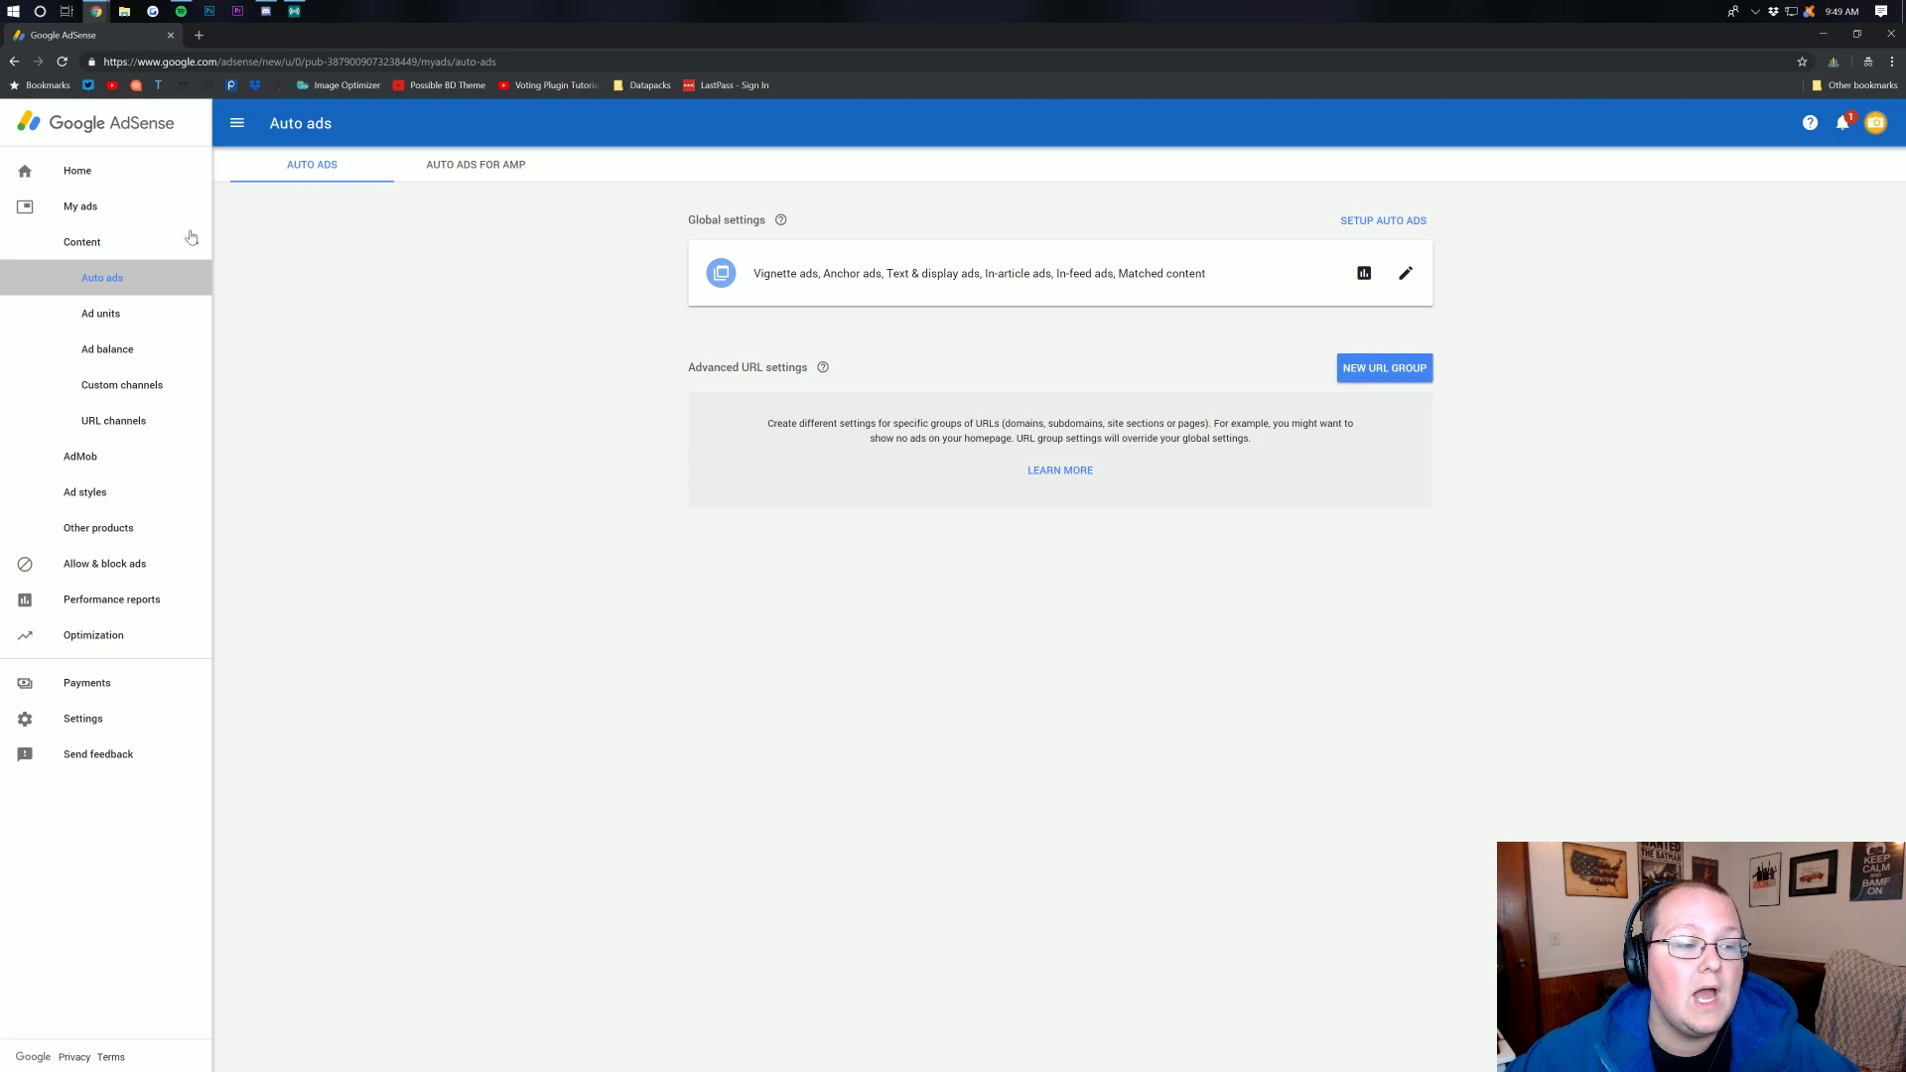
{"action": "left_click", "coordinate": [112, 312]}
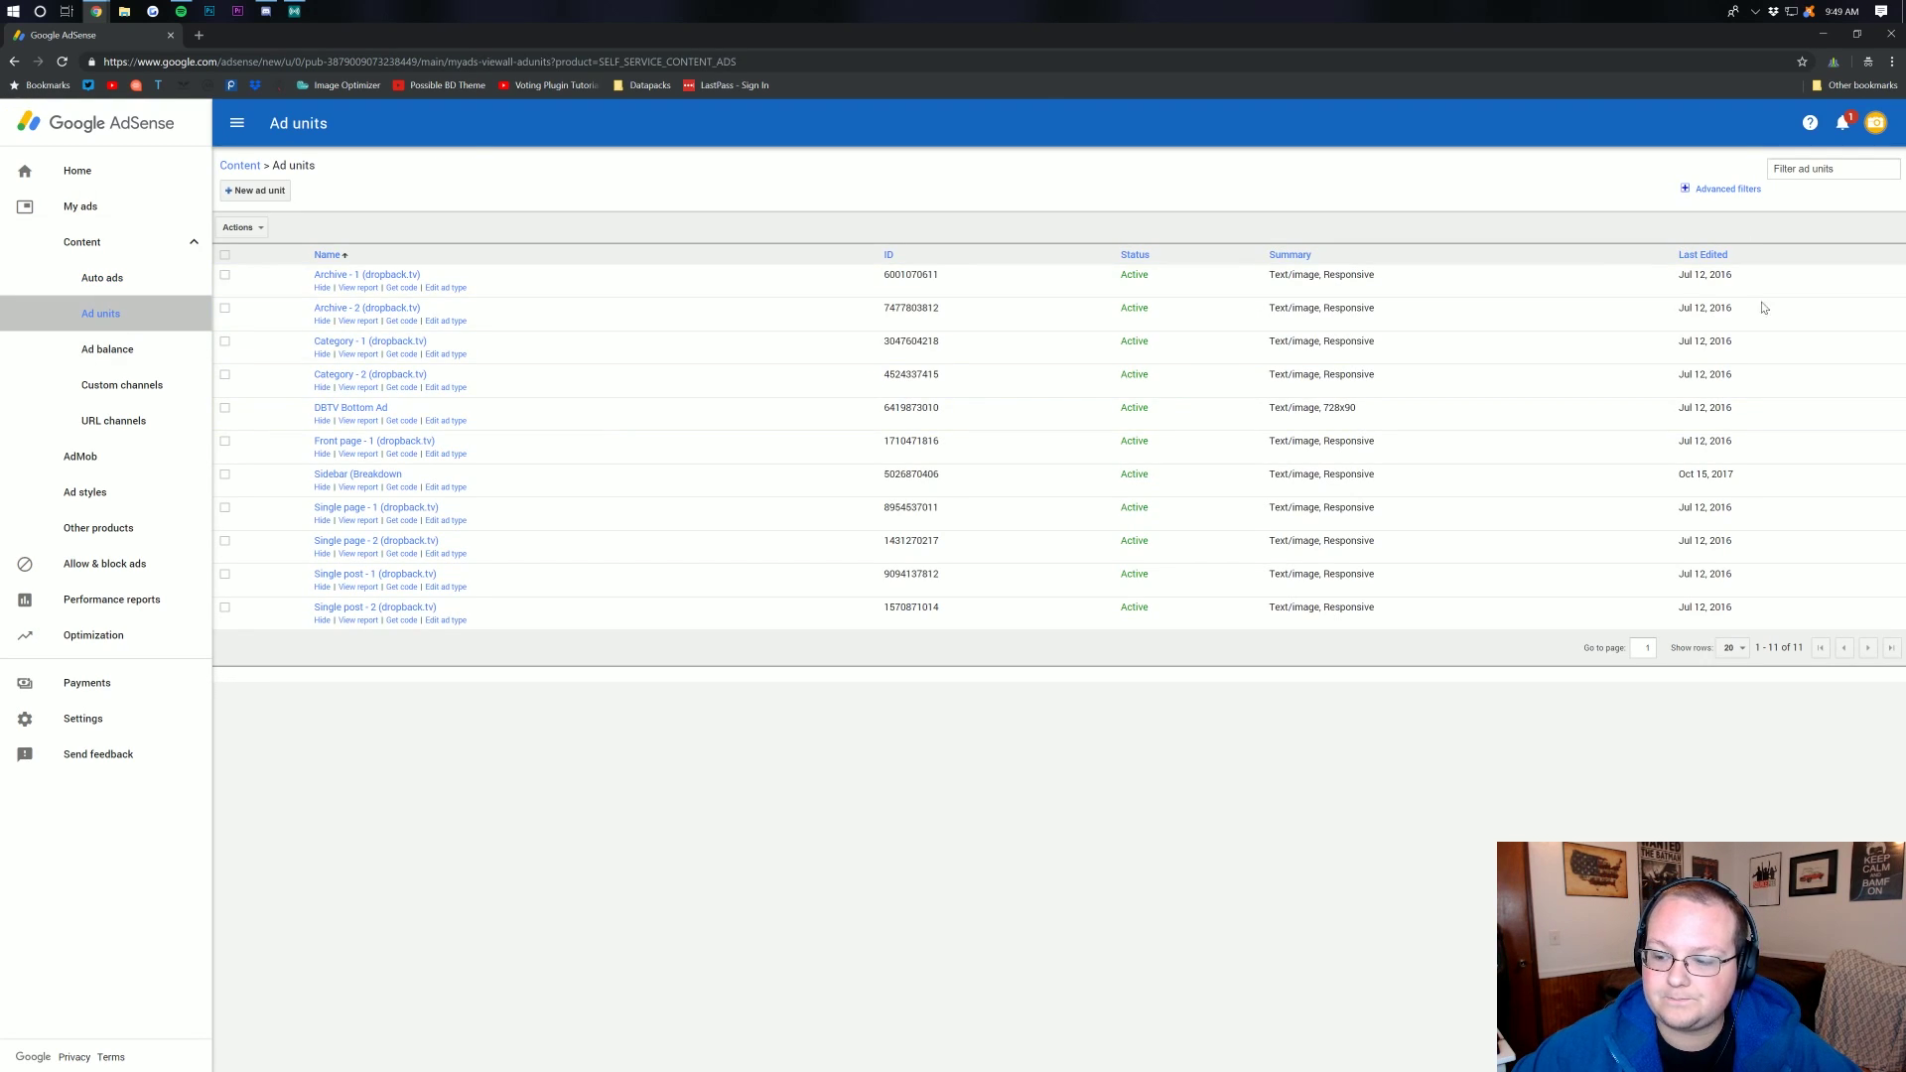
{"action": "left_click", "coordinate": [256, 190]}
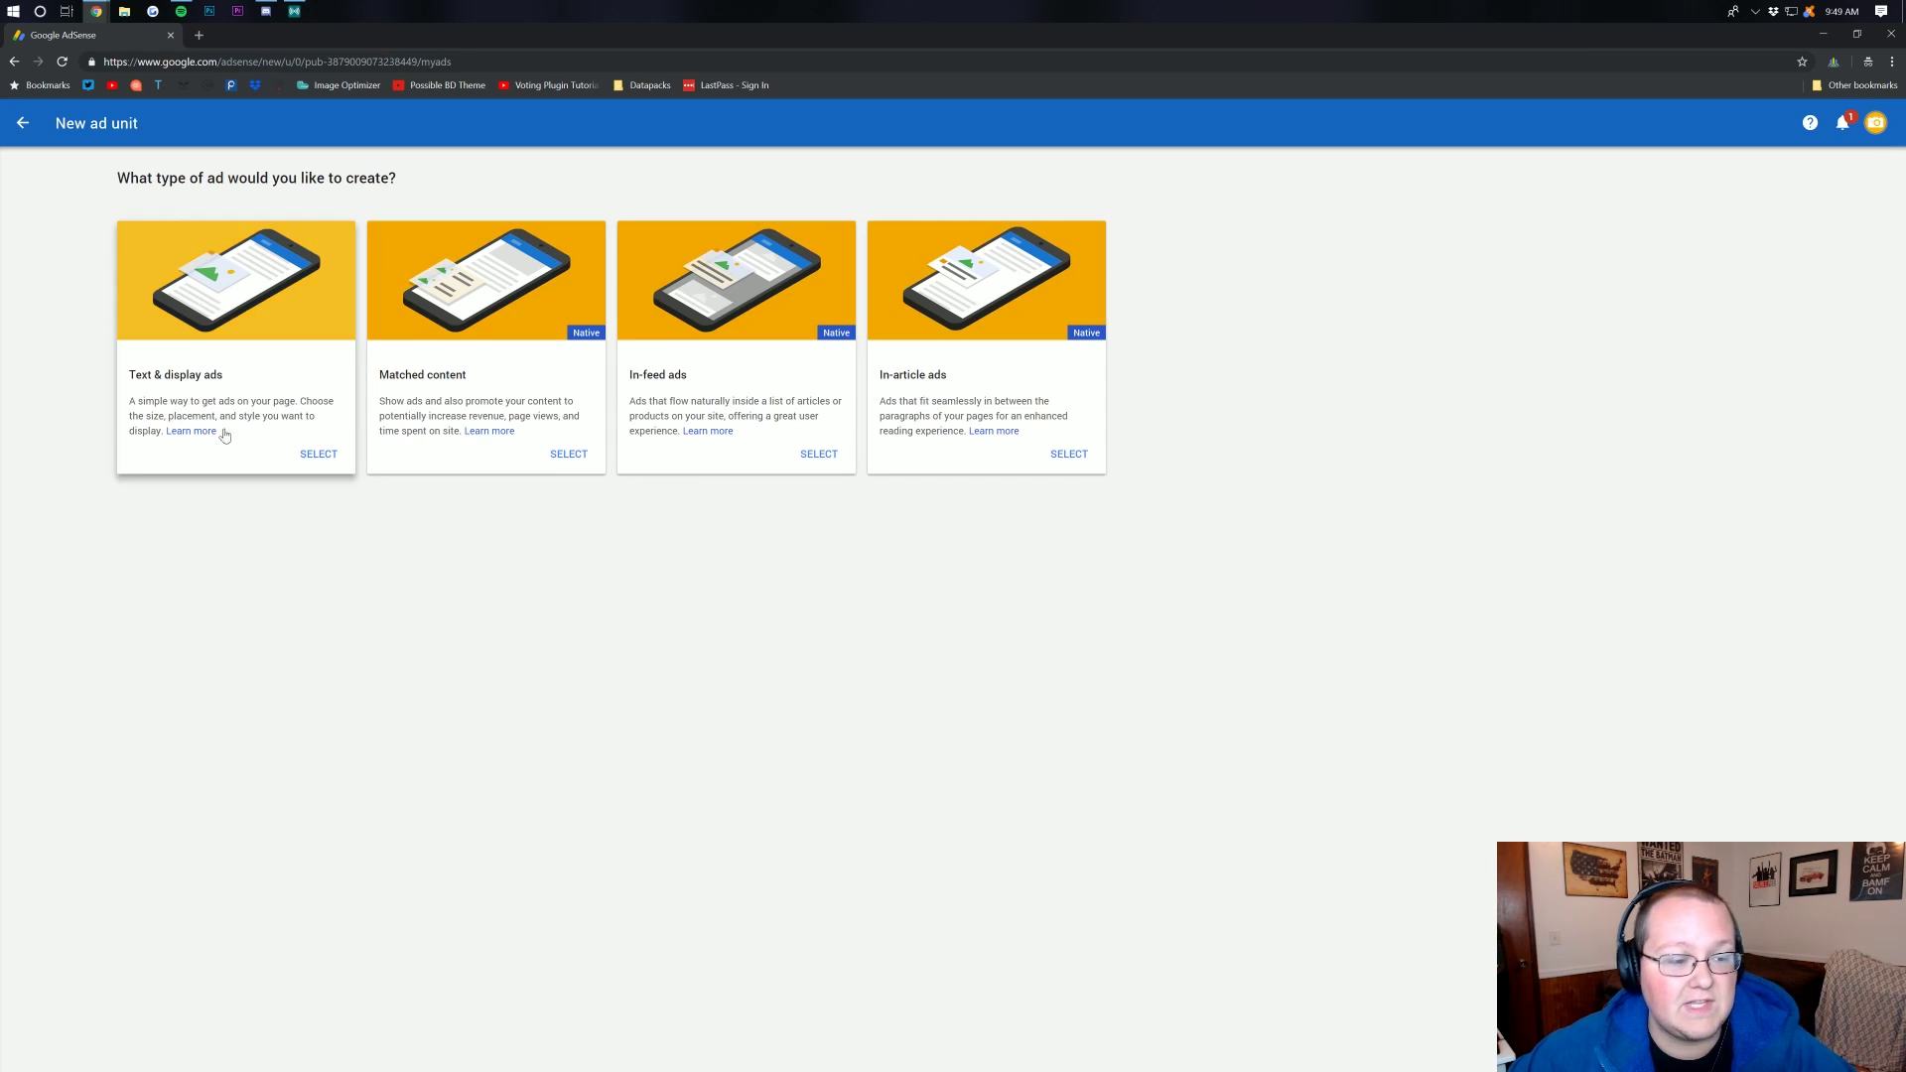
Name the Text & display unit 'NicKing.xyz Display' and size it 970x90 Large Leaderboard.
{"action": "left_click", "coordinate": [279, 428]}
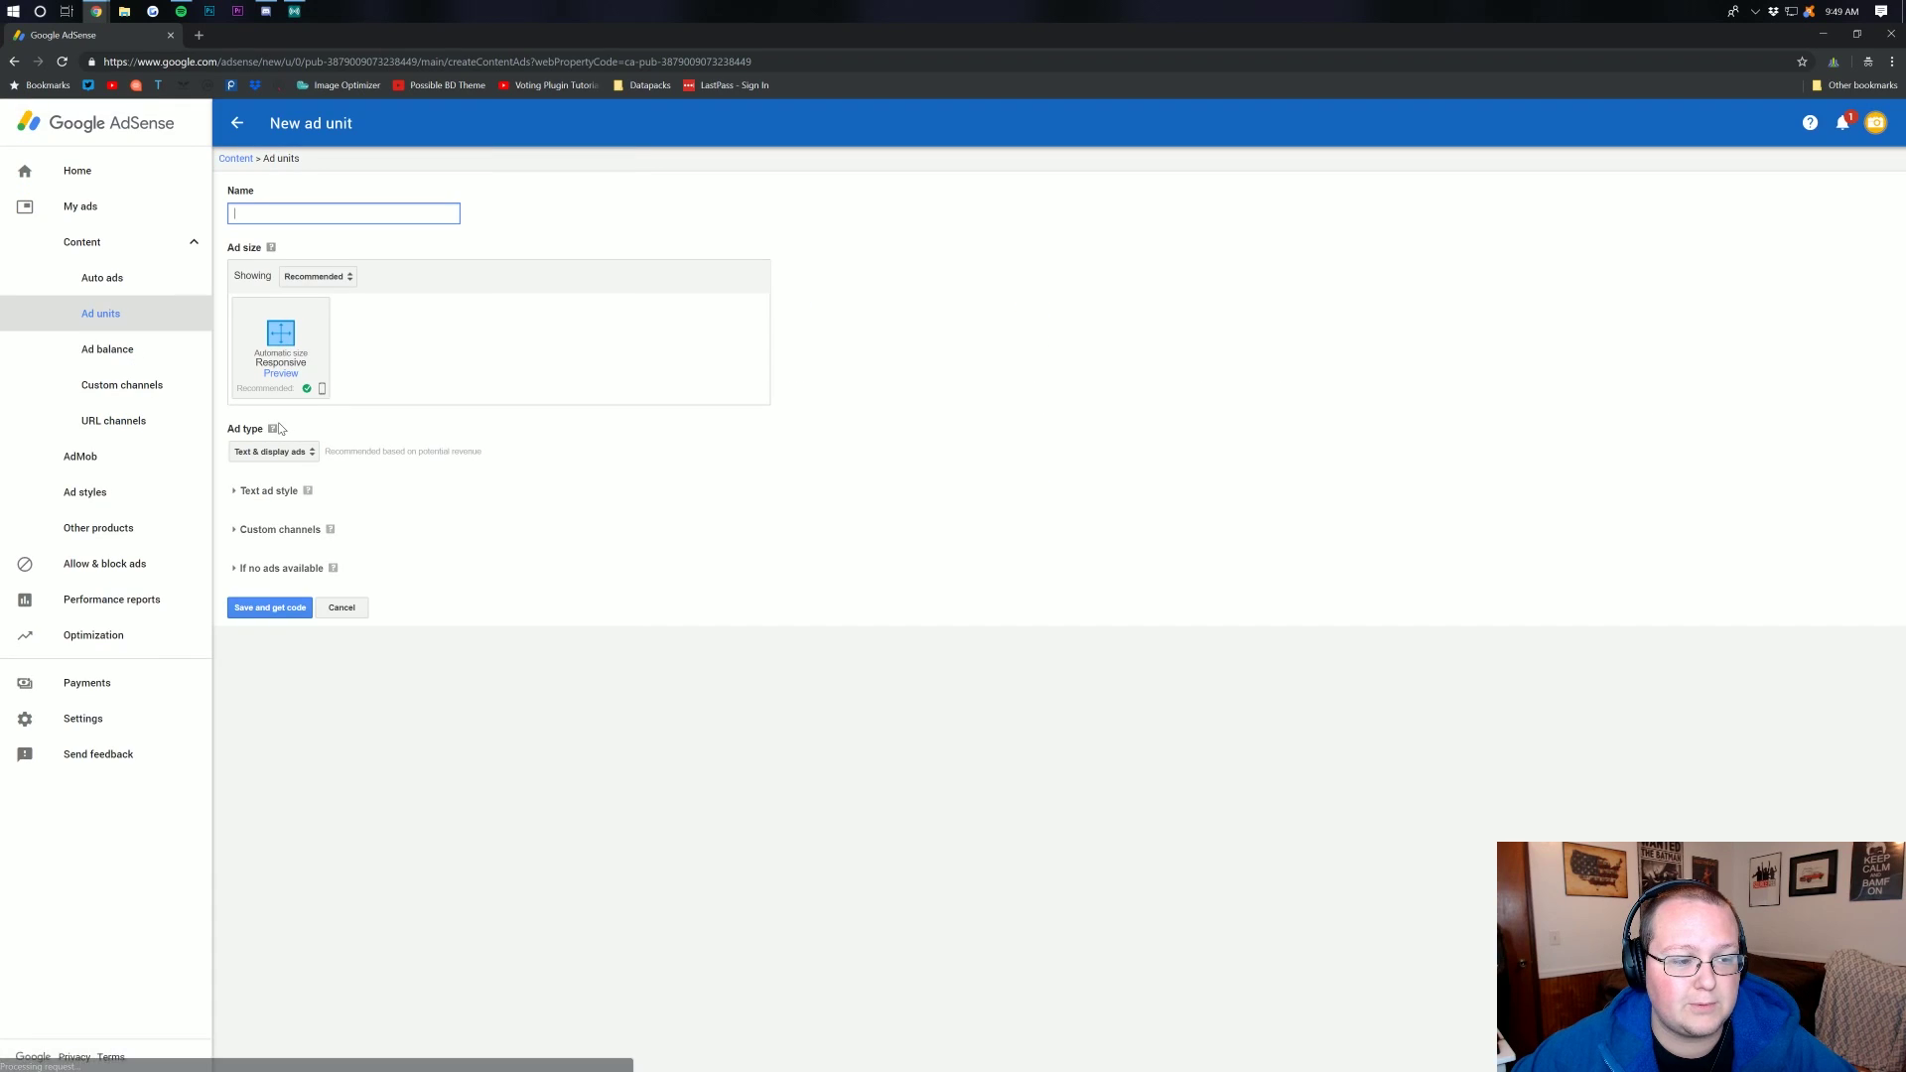
{"action": "type", "text": "Ni"}
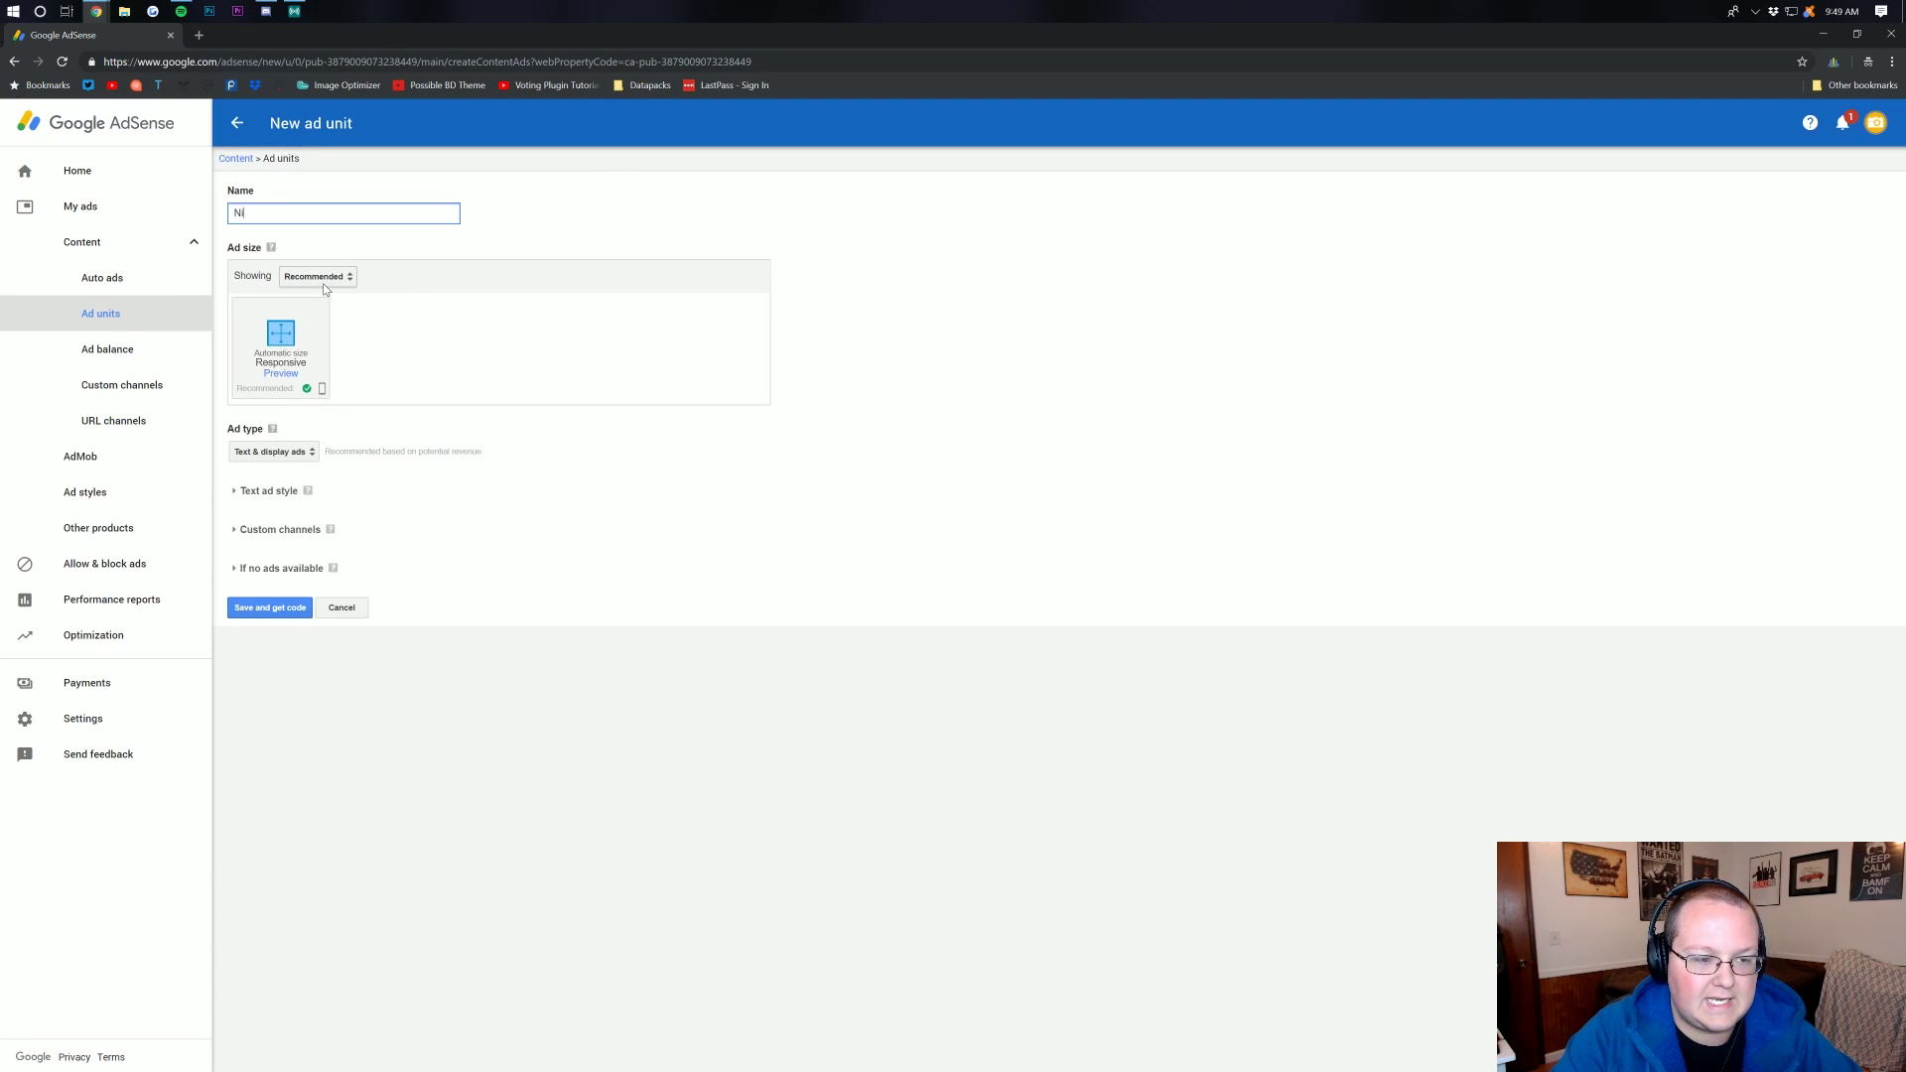
{"action": "type", "text": "cKing.xyz "}
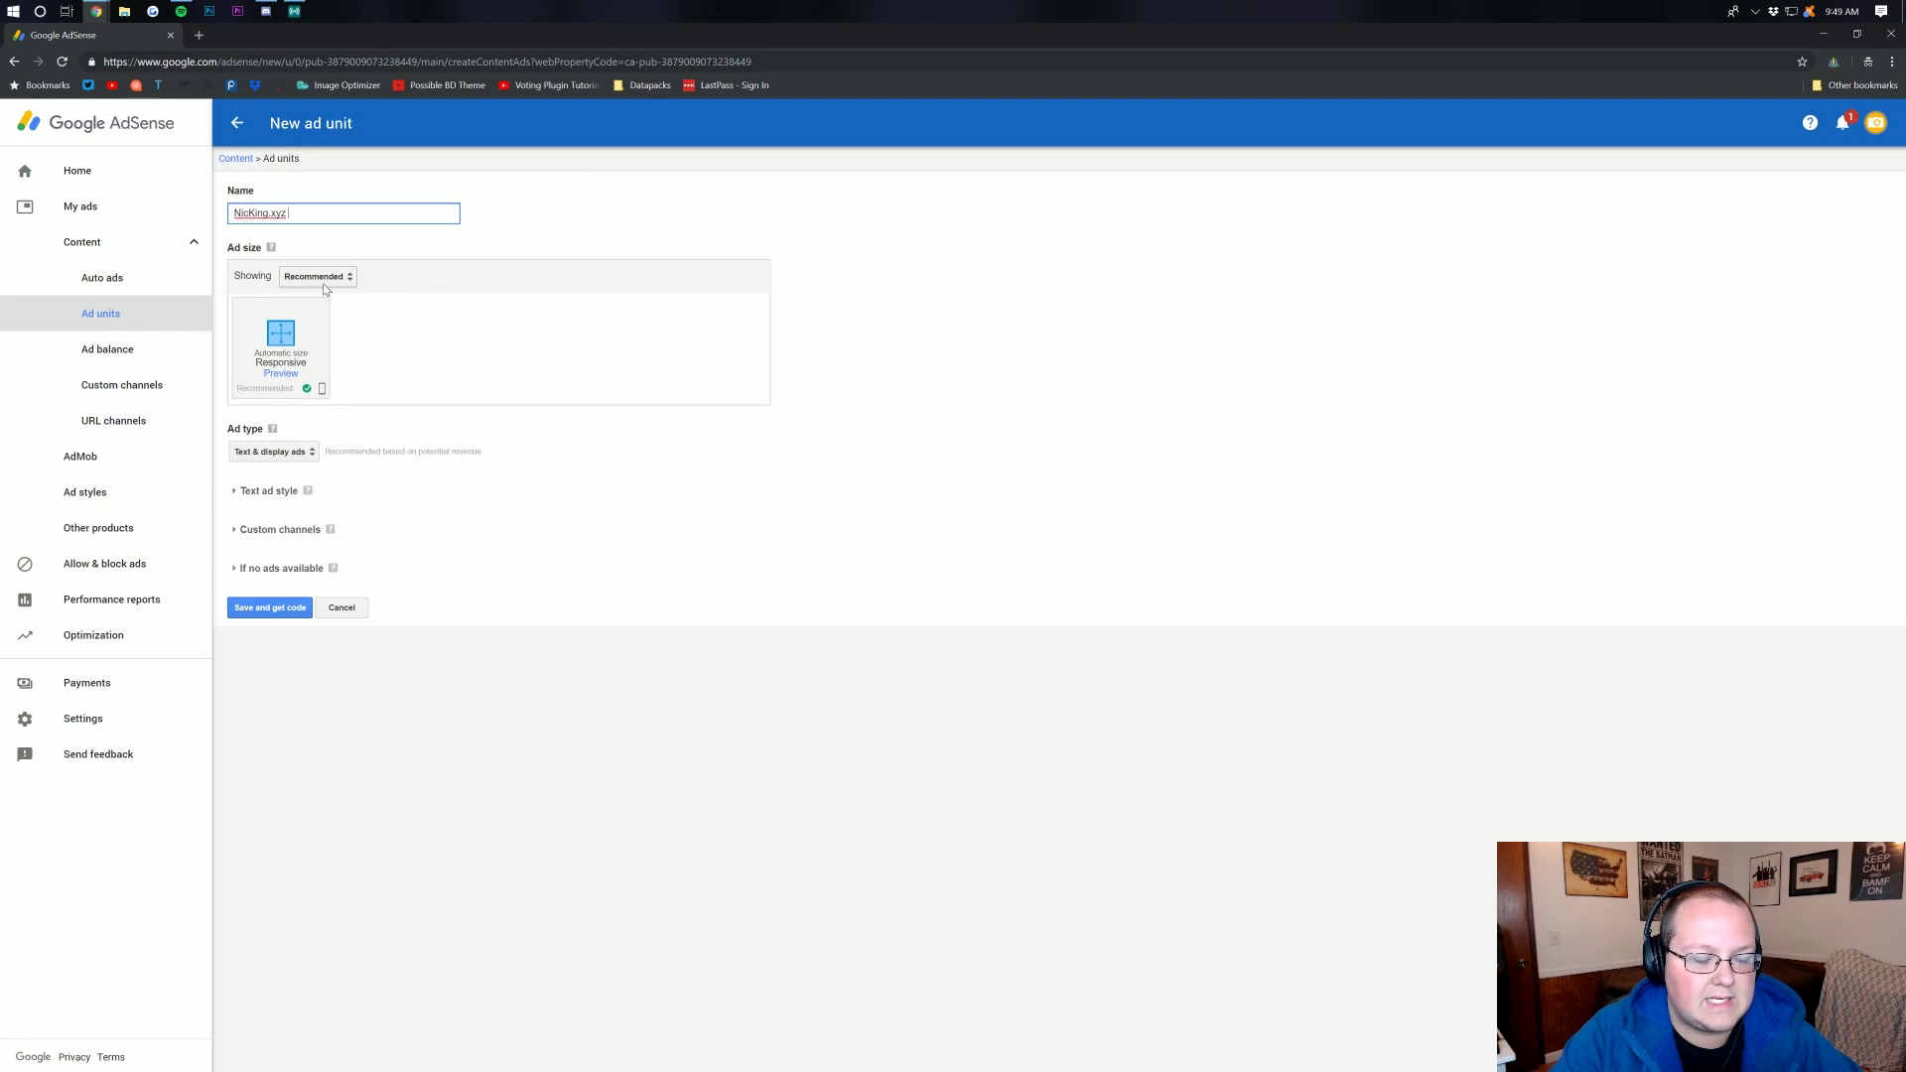
{"action": "type", "text": "Display"}
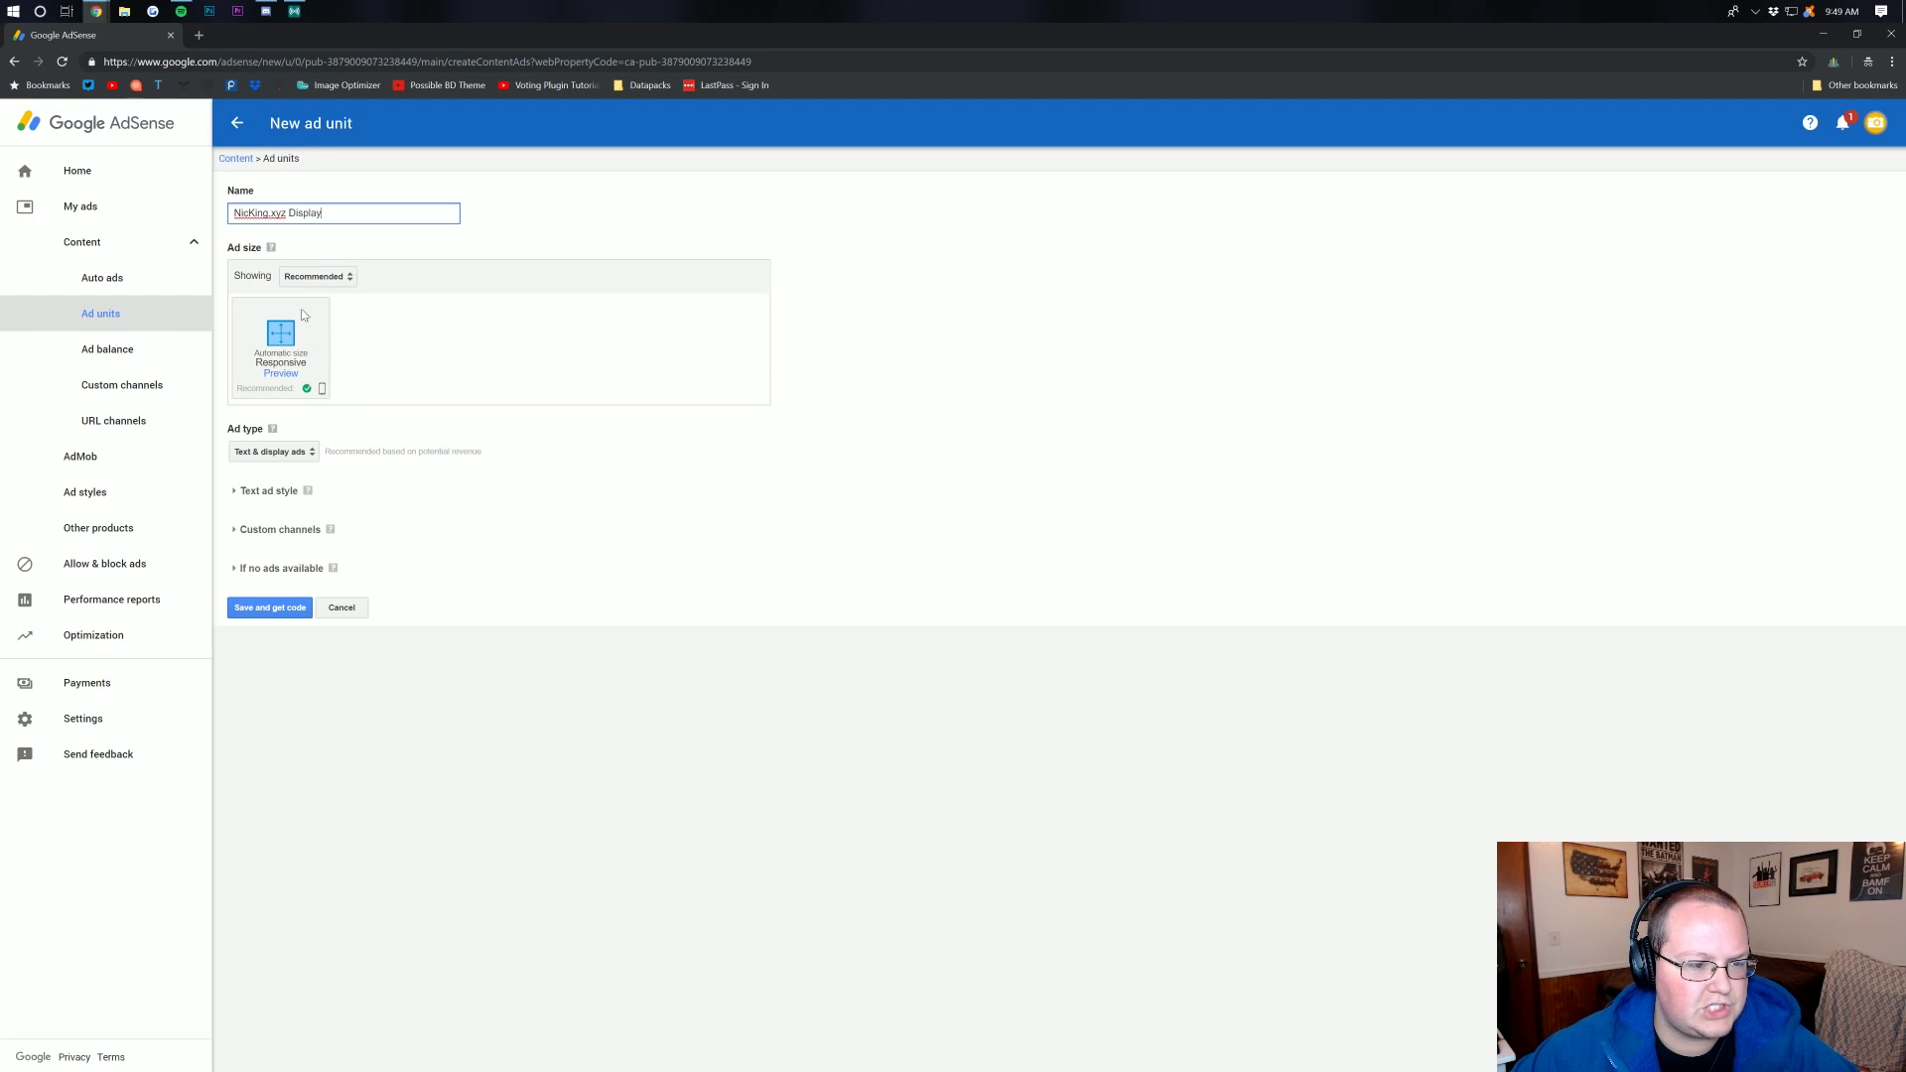
{"action": "left_click", "coordinate": [307, 279]}
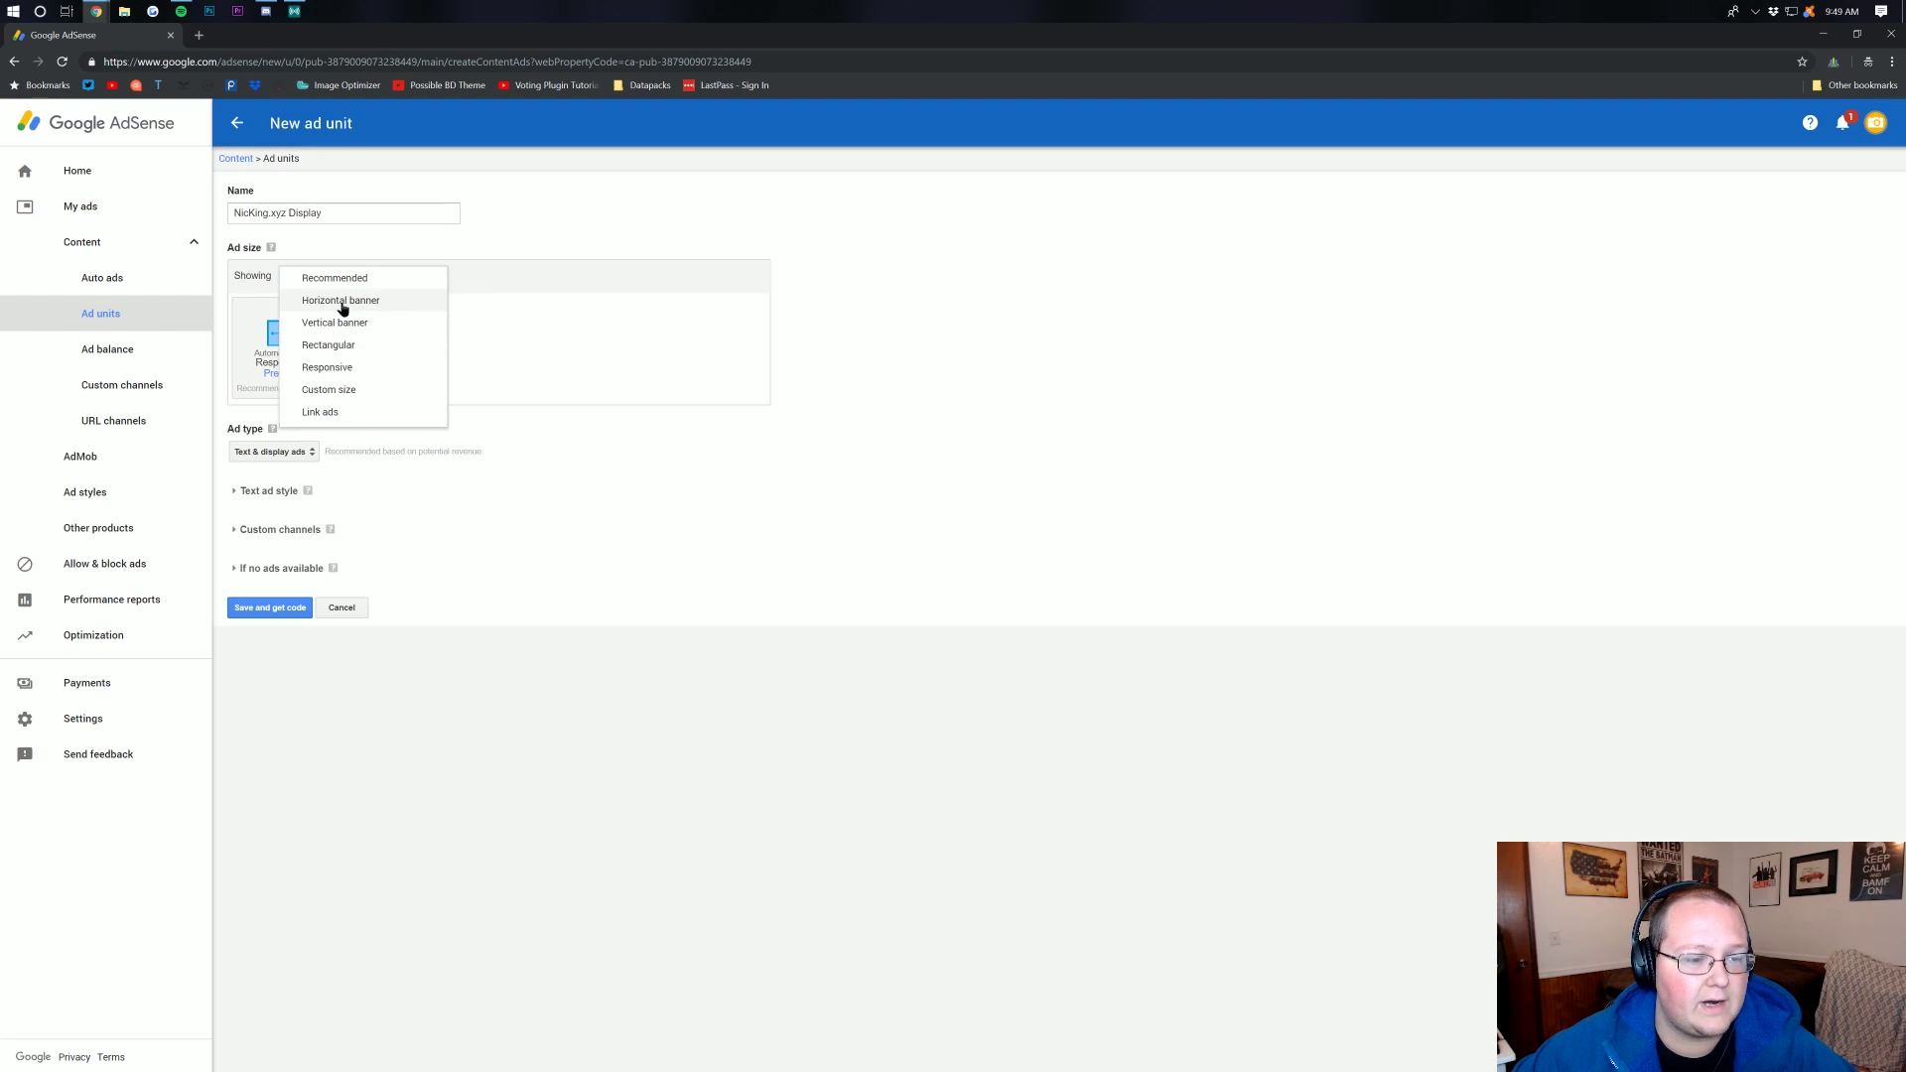
{"action": "left_click", "coordinate": [341, 302]}
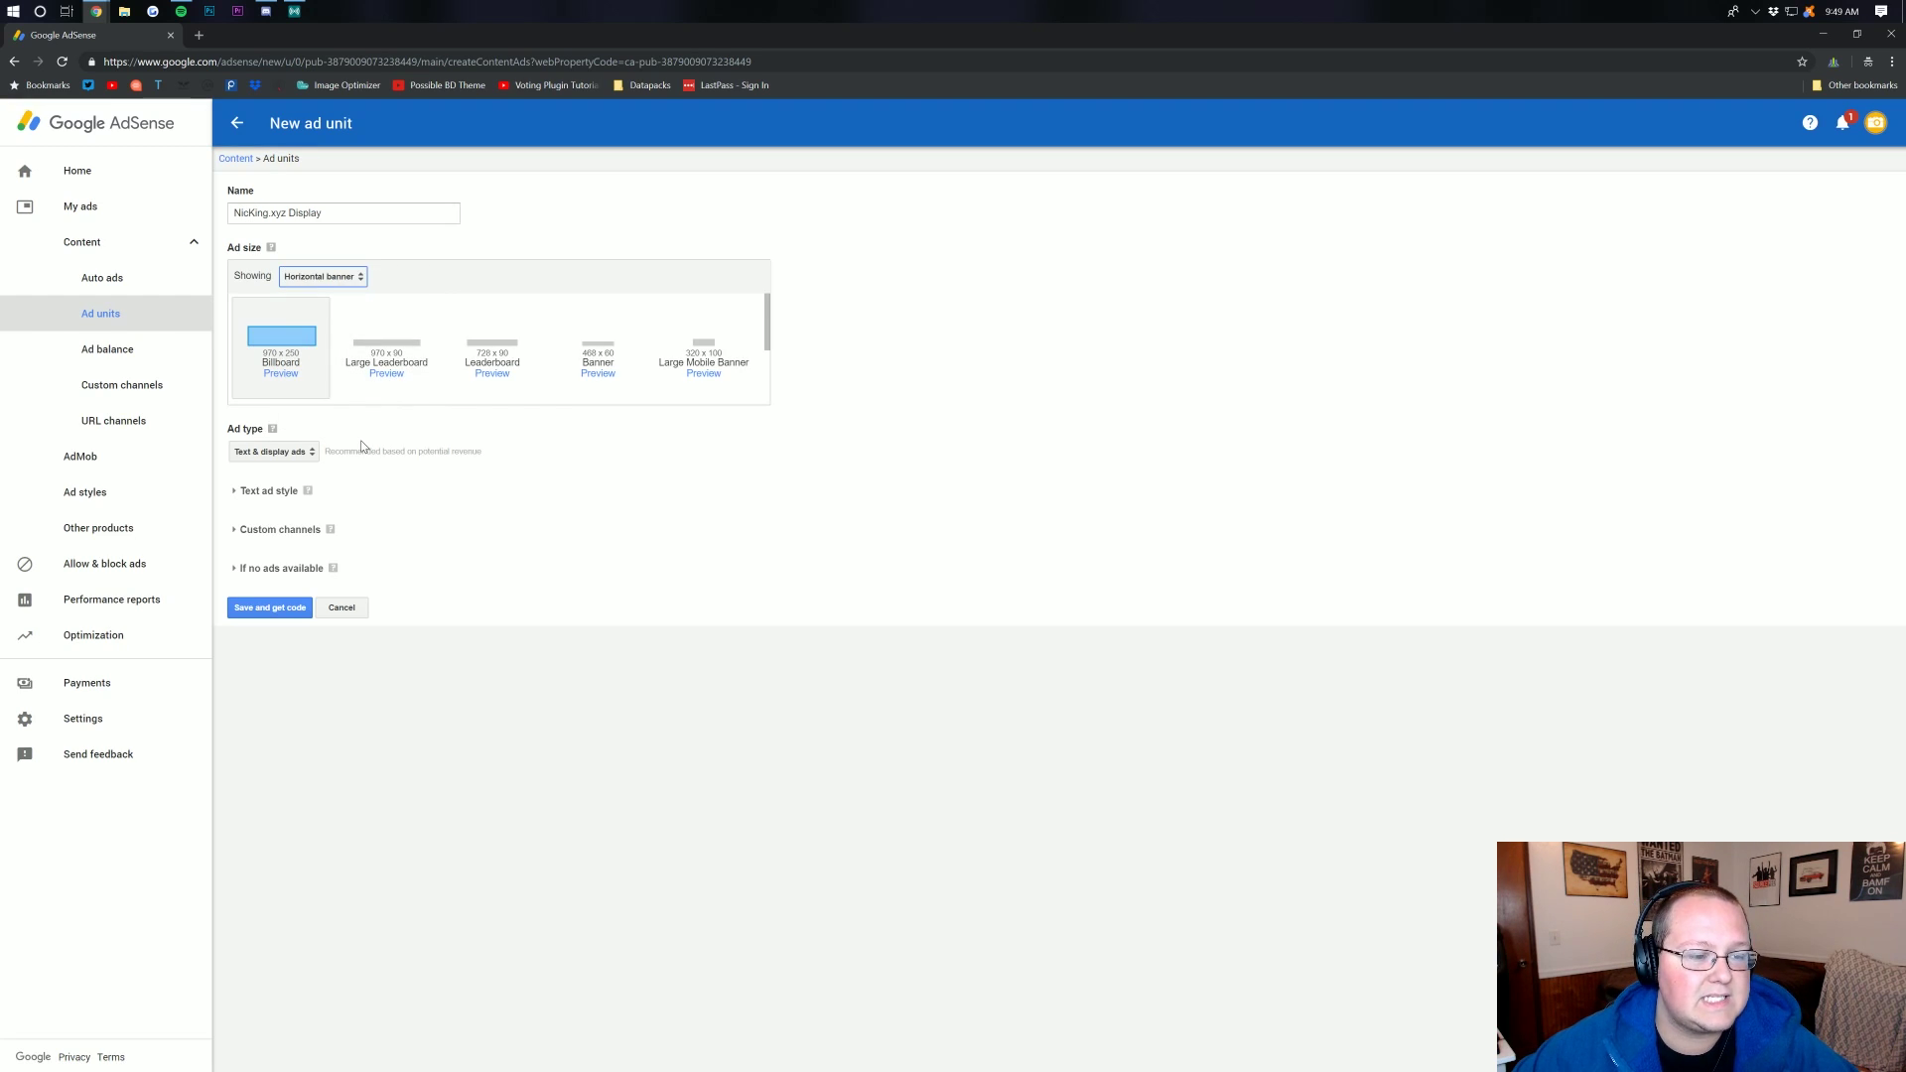
{"action": "left_click", "coordinate": [395, 360]}
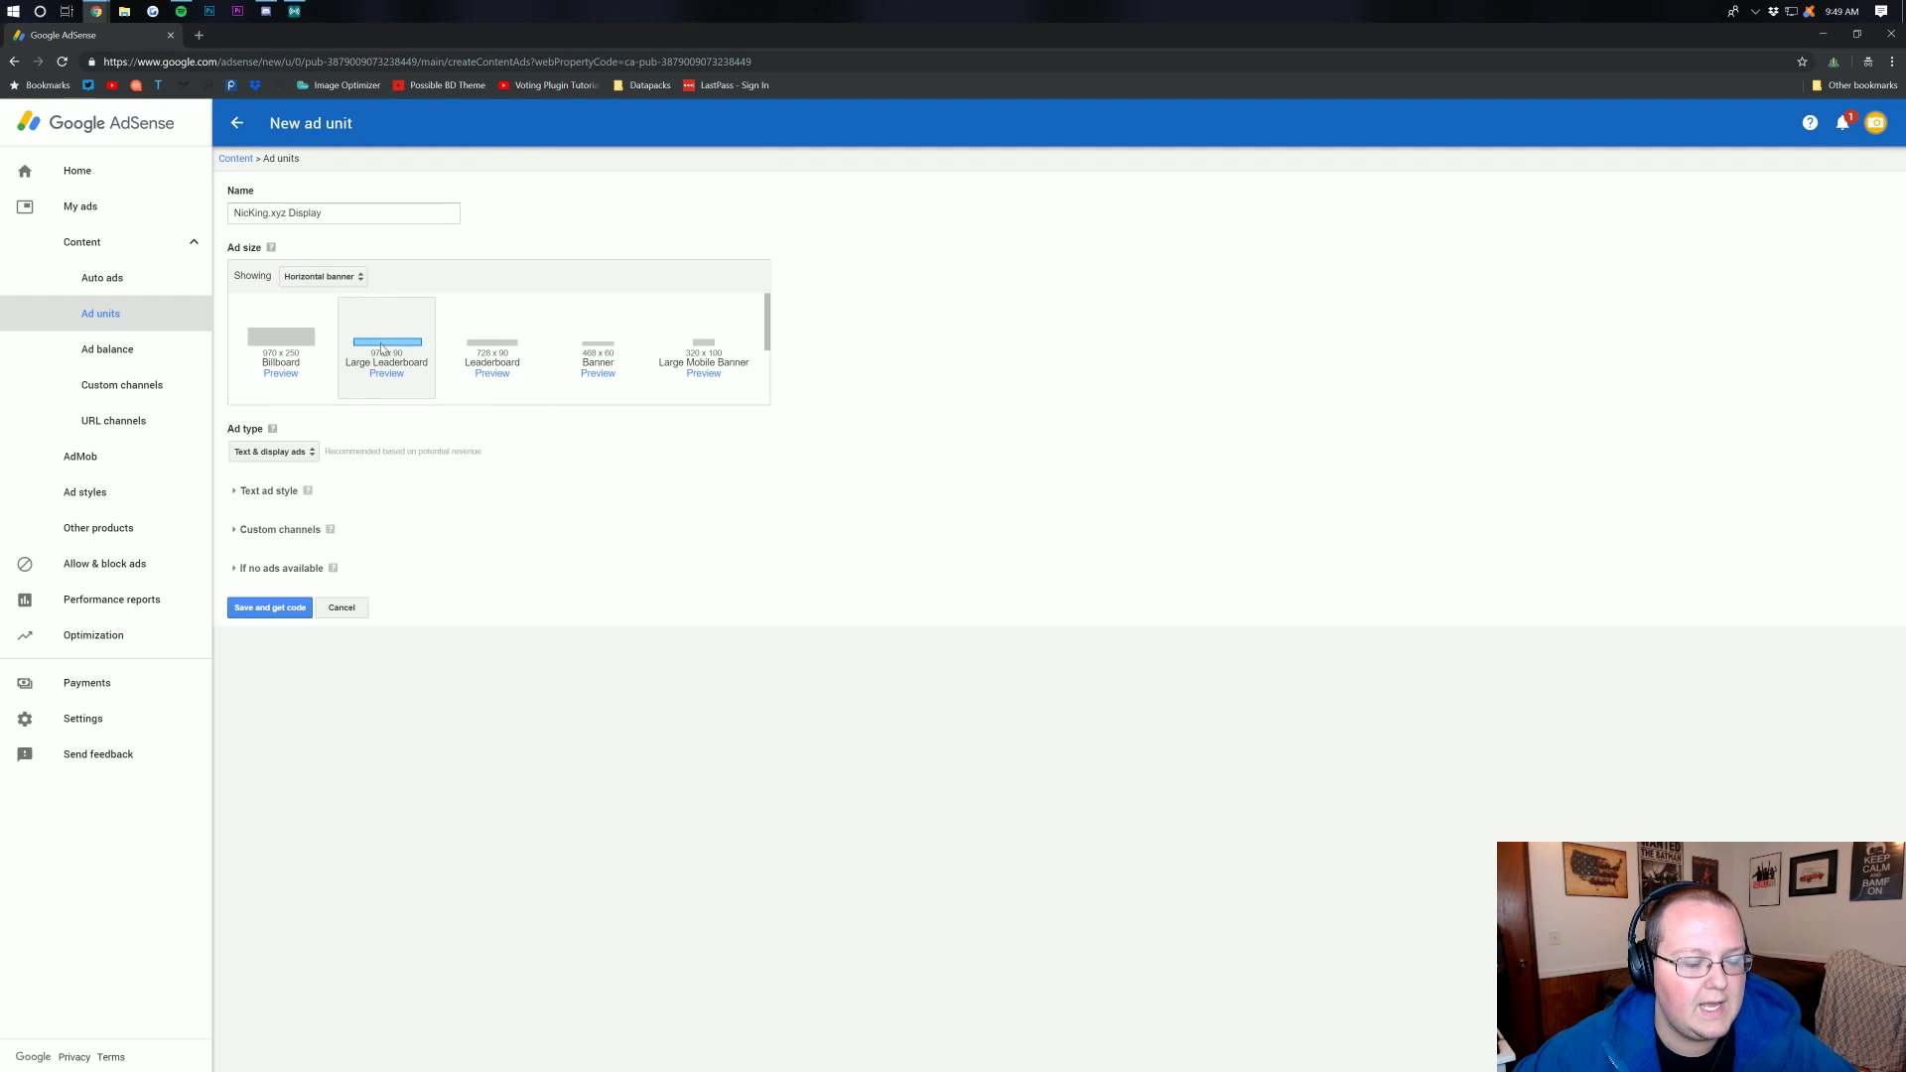
Keep the Text & display ad type and apply the Minimalist text ad style.
{"action": "left_click", "coordinate": [309, 455]}
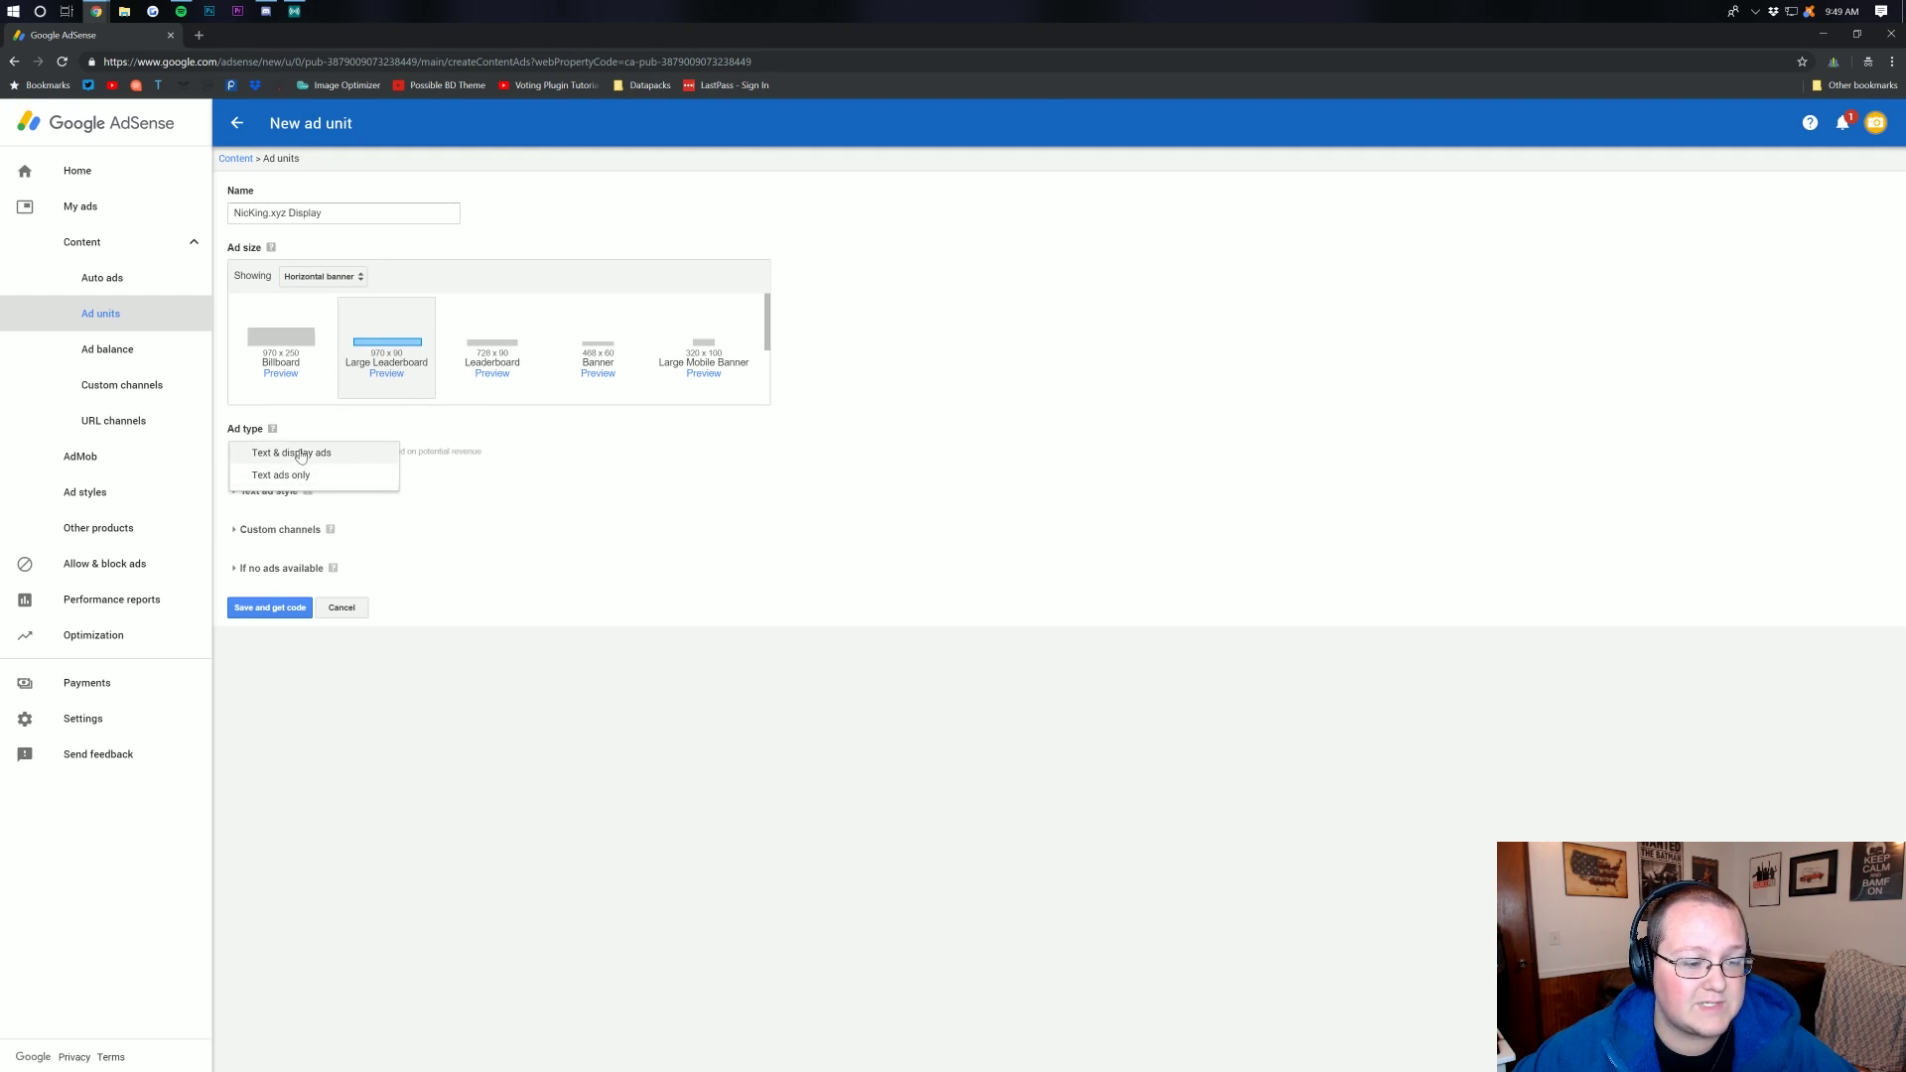
{"action": "left_click", "coordinate": [298, 453]}
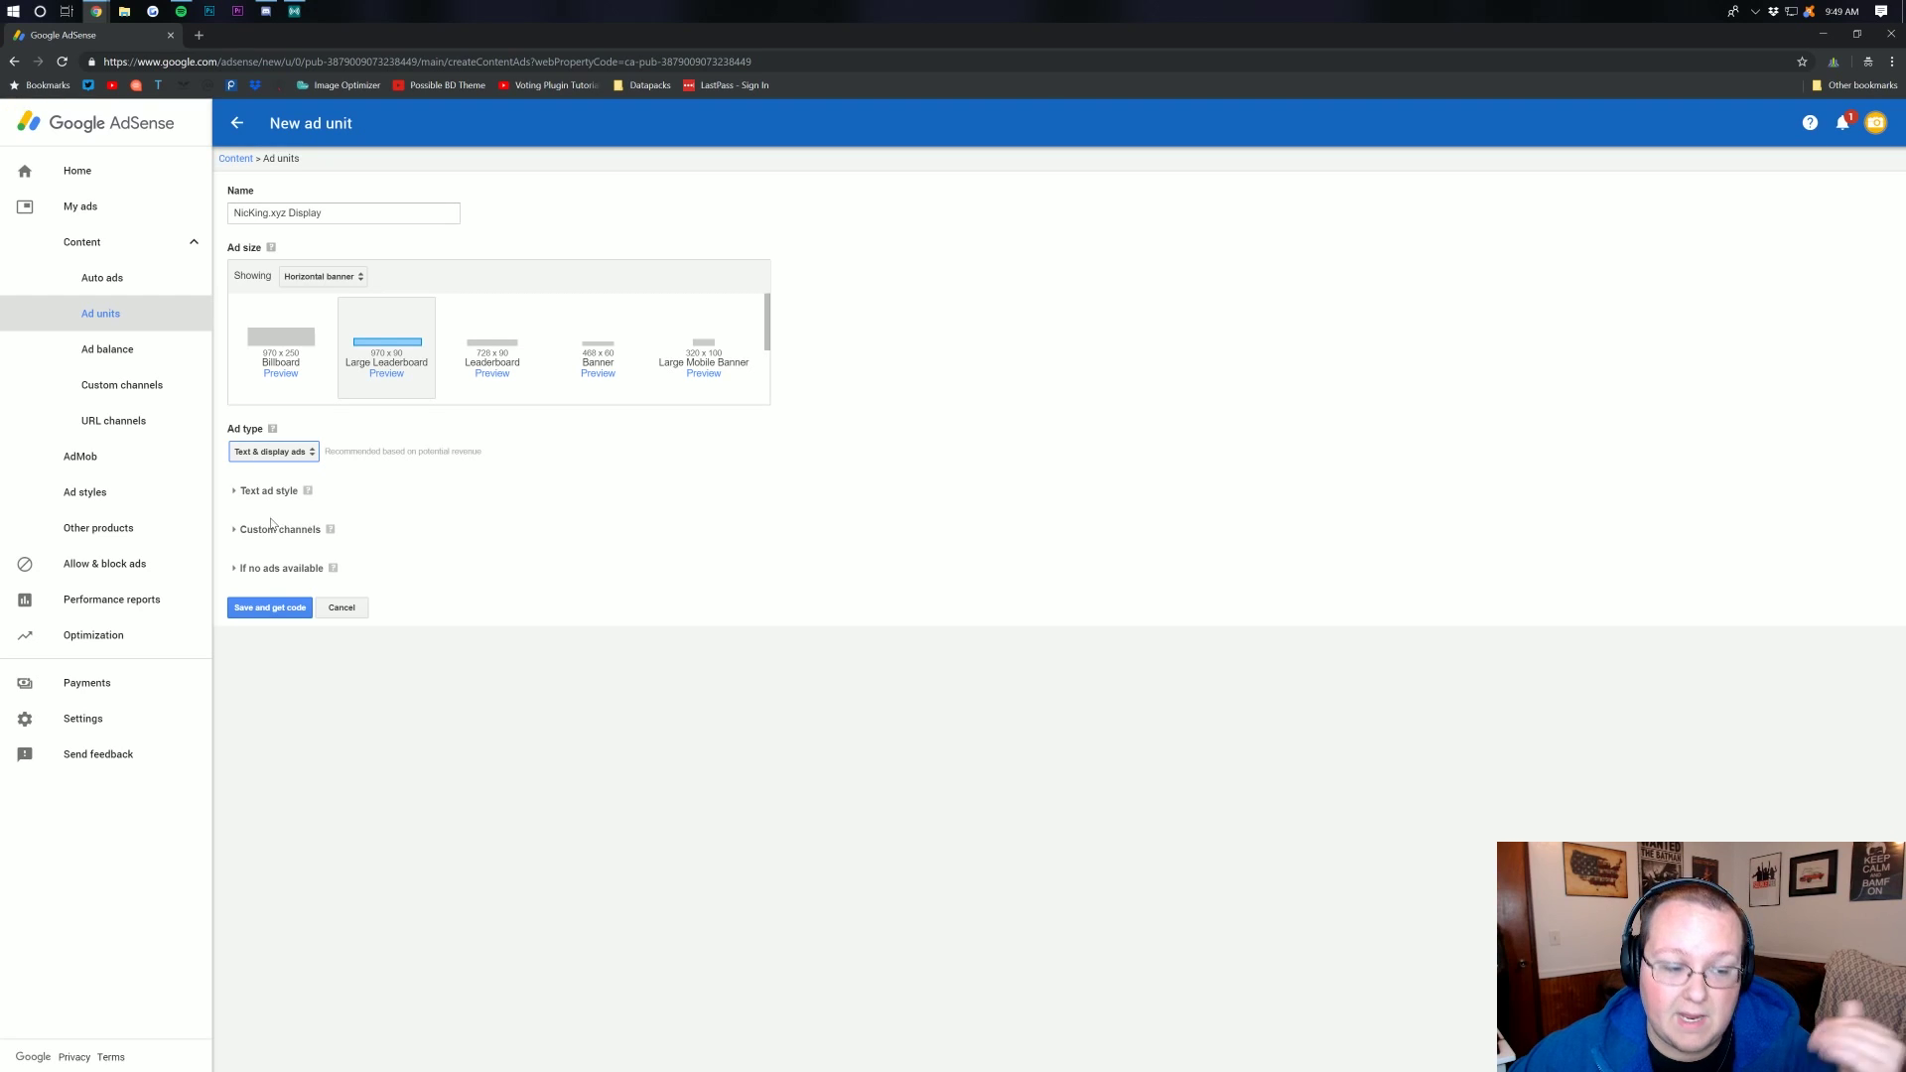
{"action": "left_click", "coordinate": [243, 497]}
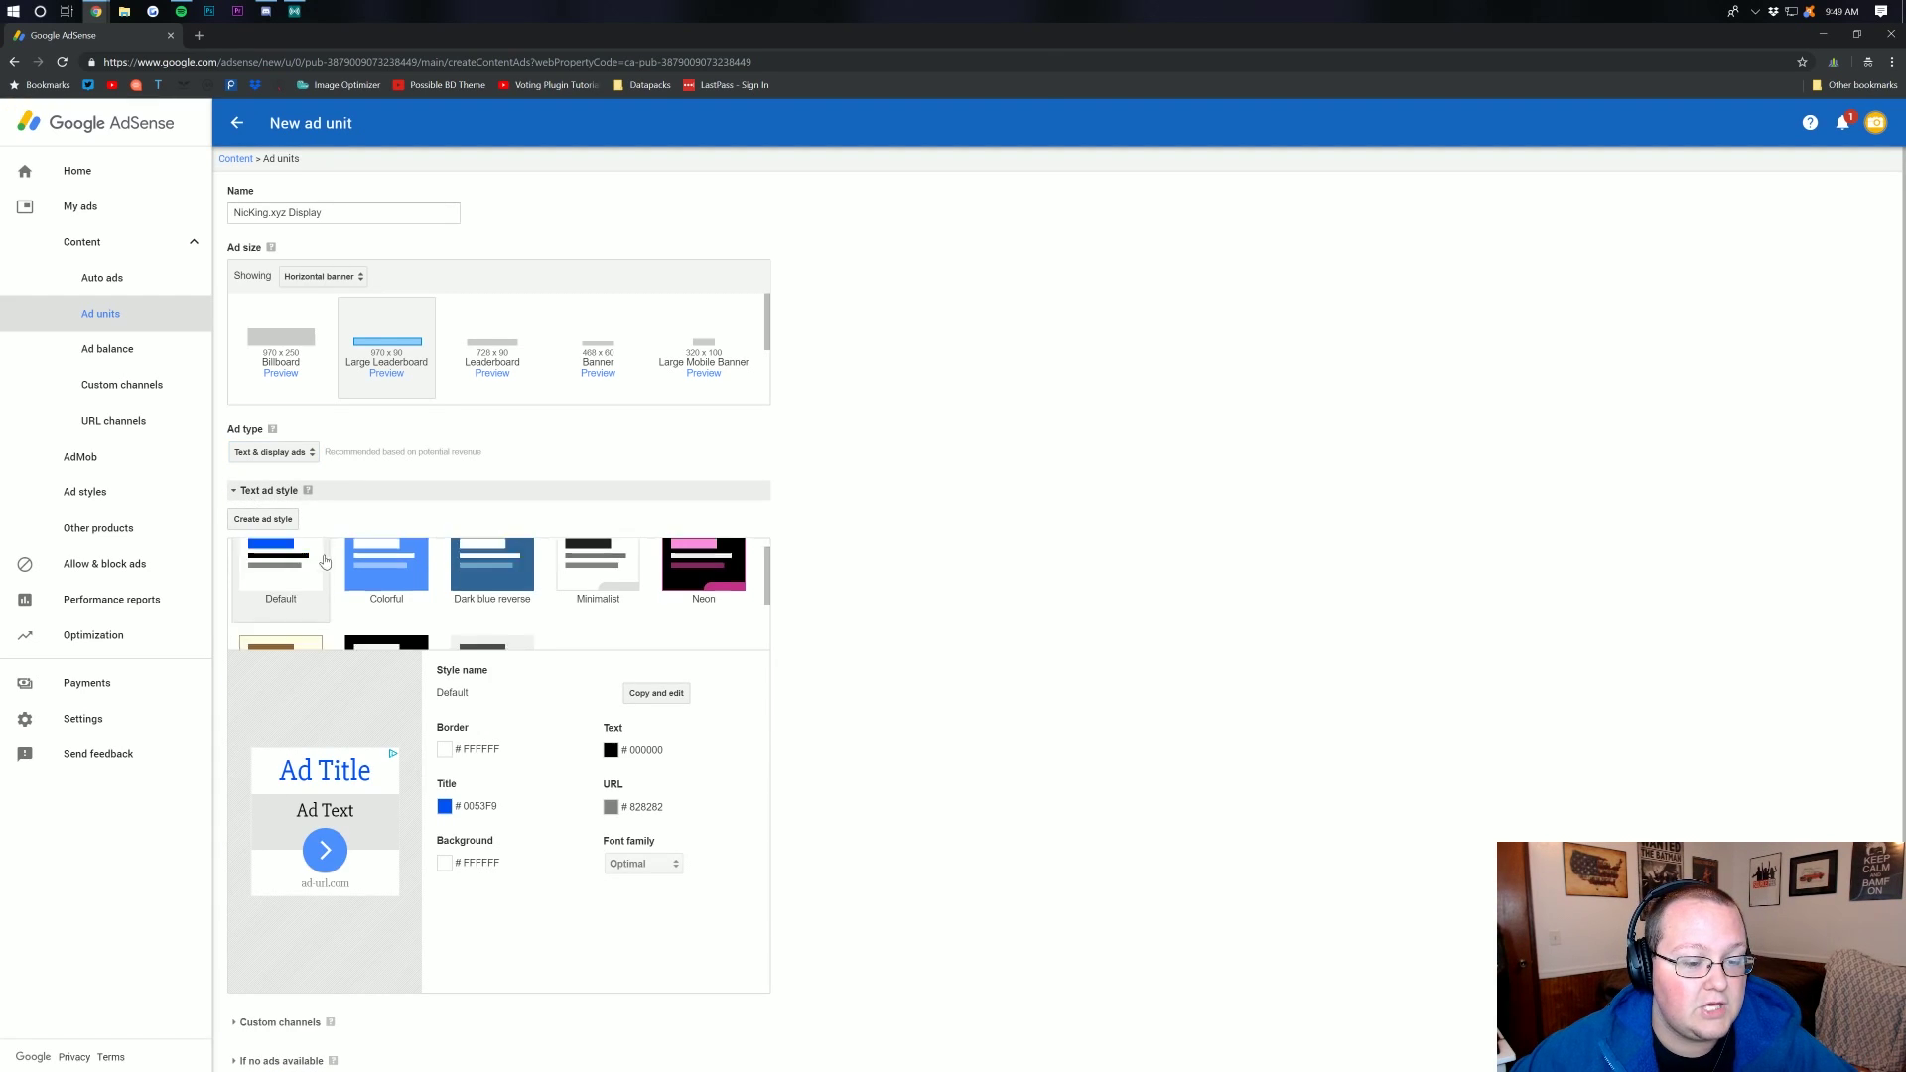
{"action": "scroll", "coordinate": [325, 562], "scroll_direction": "down", "scroll_amount": 1}
{"action": "scroll", "coordinate": [443, 536], "scroll_direction": "up", "scroll_amount": 2}
{"action": "scroll", "coordinate": [837, 626], "scroll_direction": "down", "scroll_amount": 1}
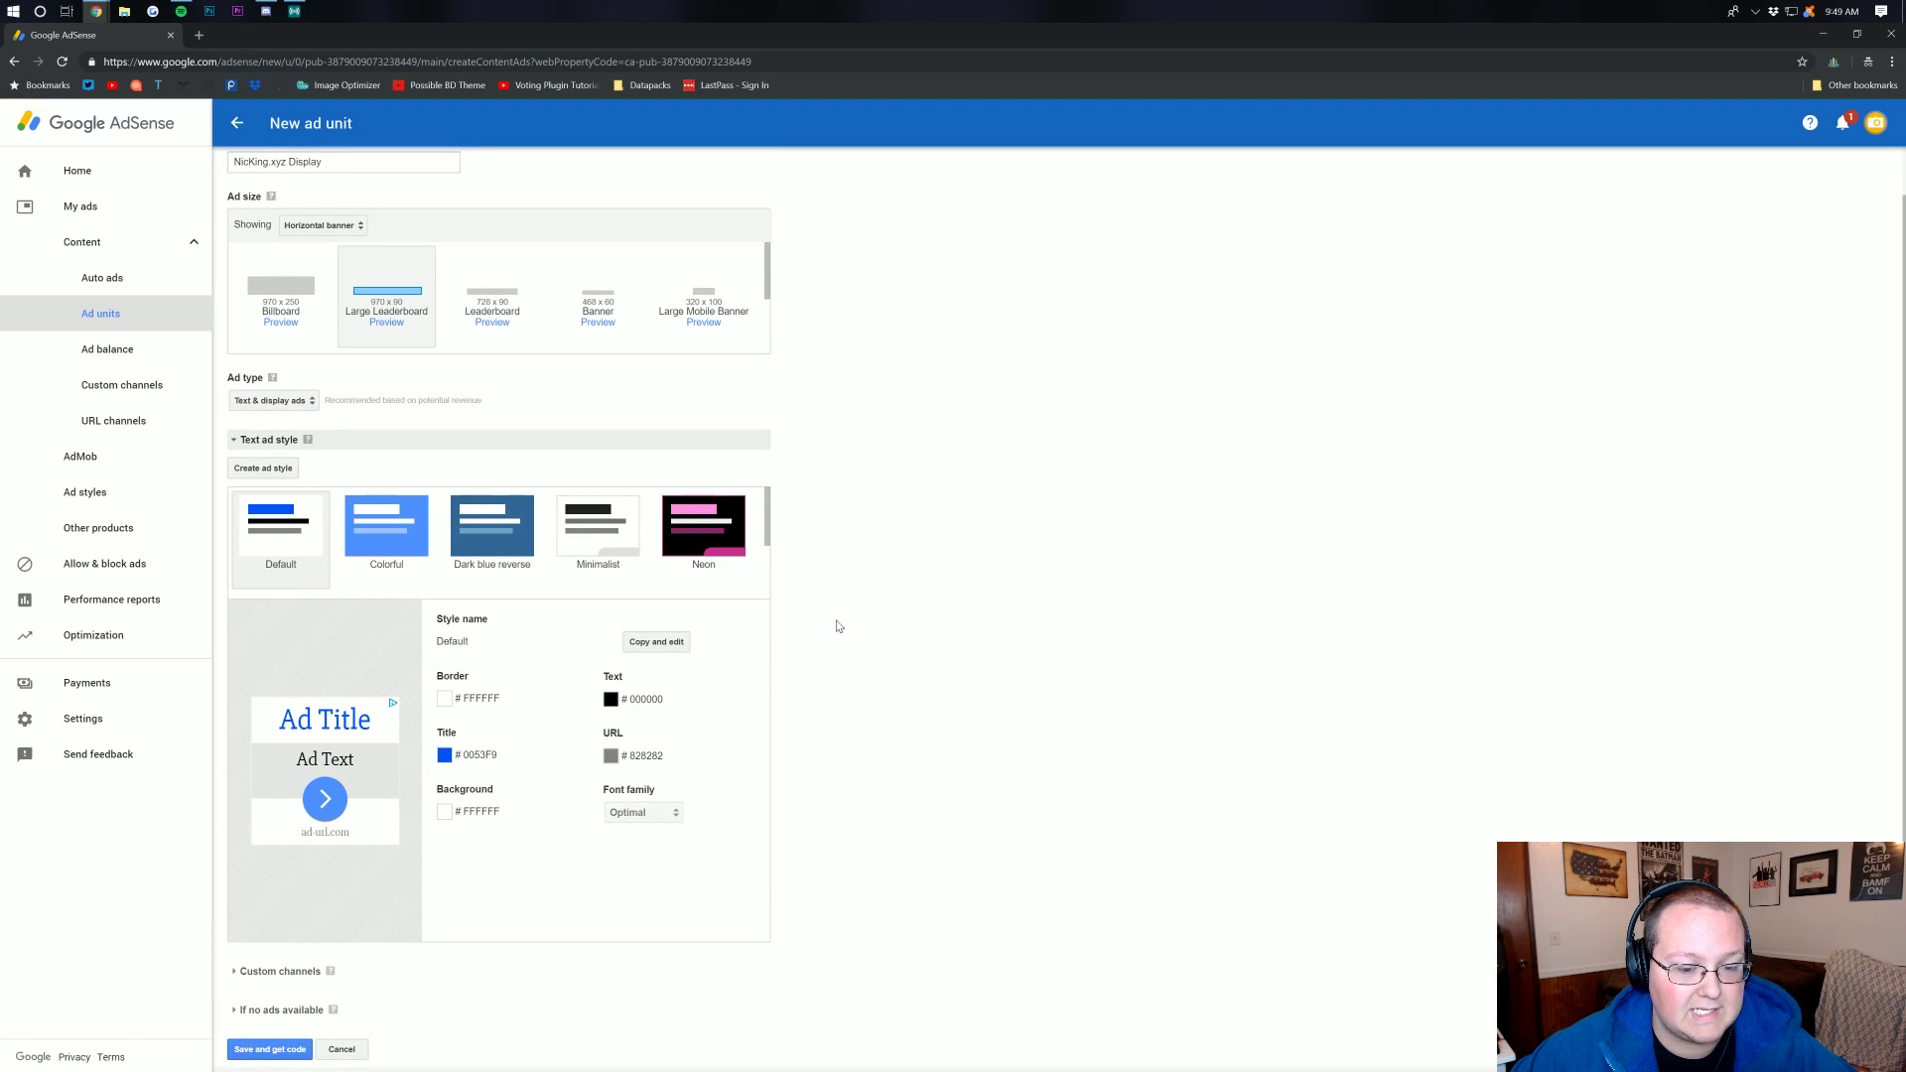
{"action": "left_click", "coordinate": [602, 533]}
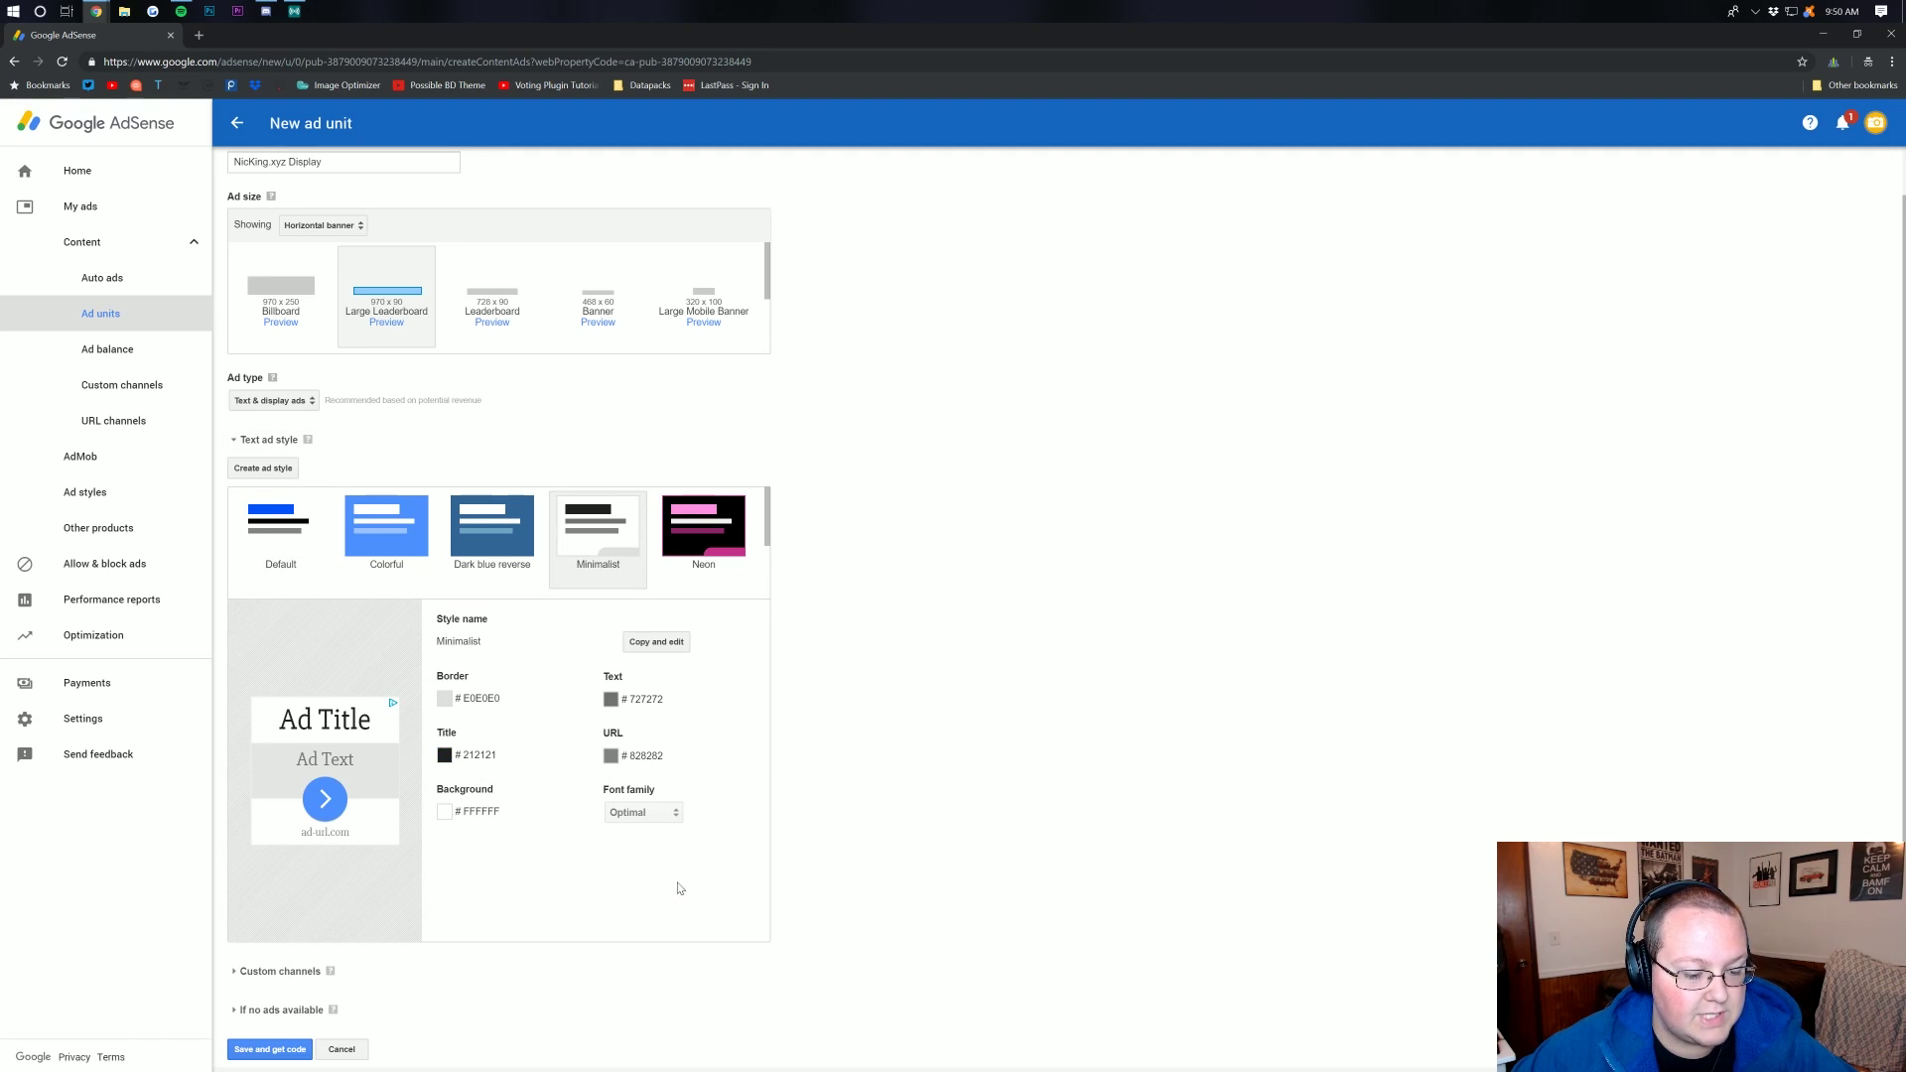
Keep the default collapse-with-blank-space fallback and save the unit to get its code.
{"action": "left_click", "coordinate": [278, 970]}
{"action": "scroll", "coordinate": [827, 765], "scroll_direction": "down", "scroll_amount": 3}
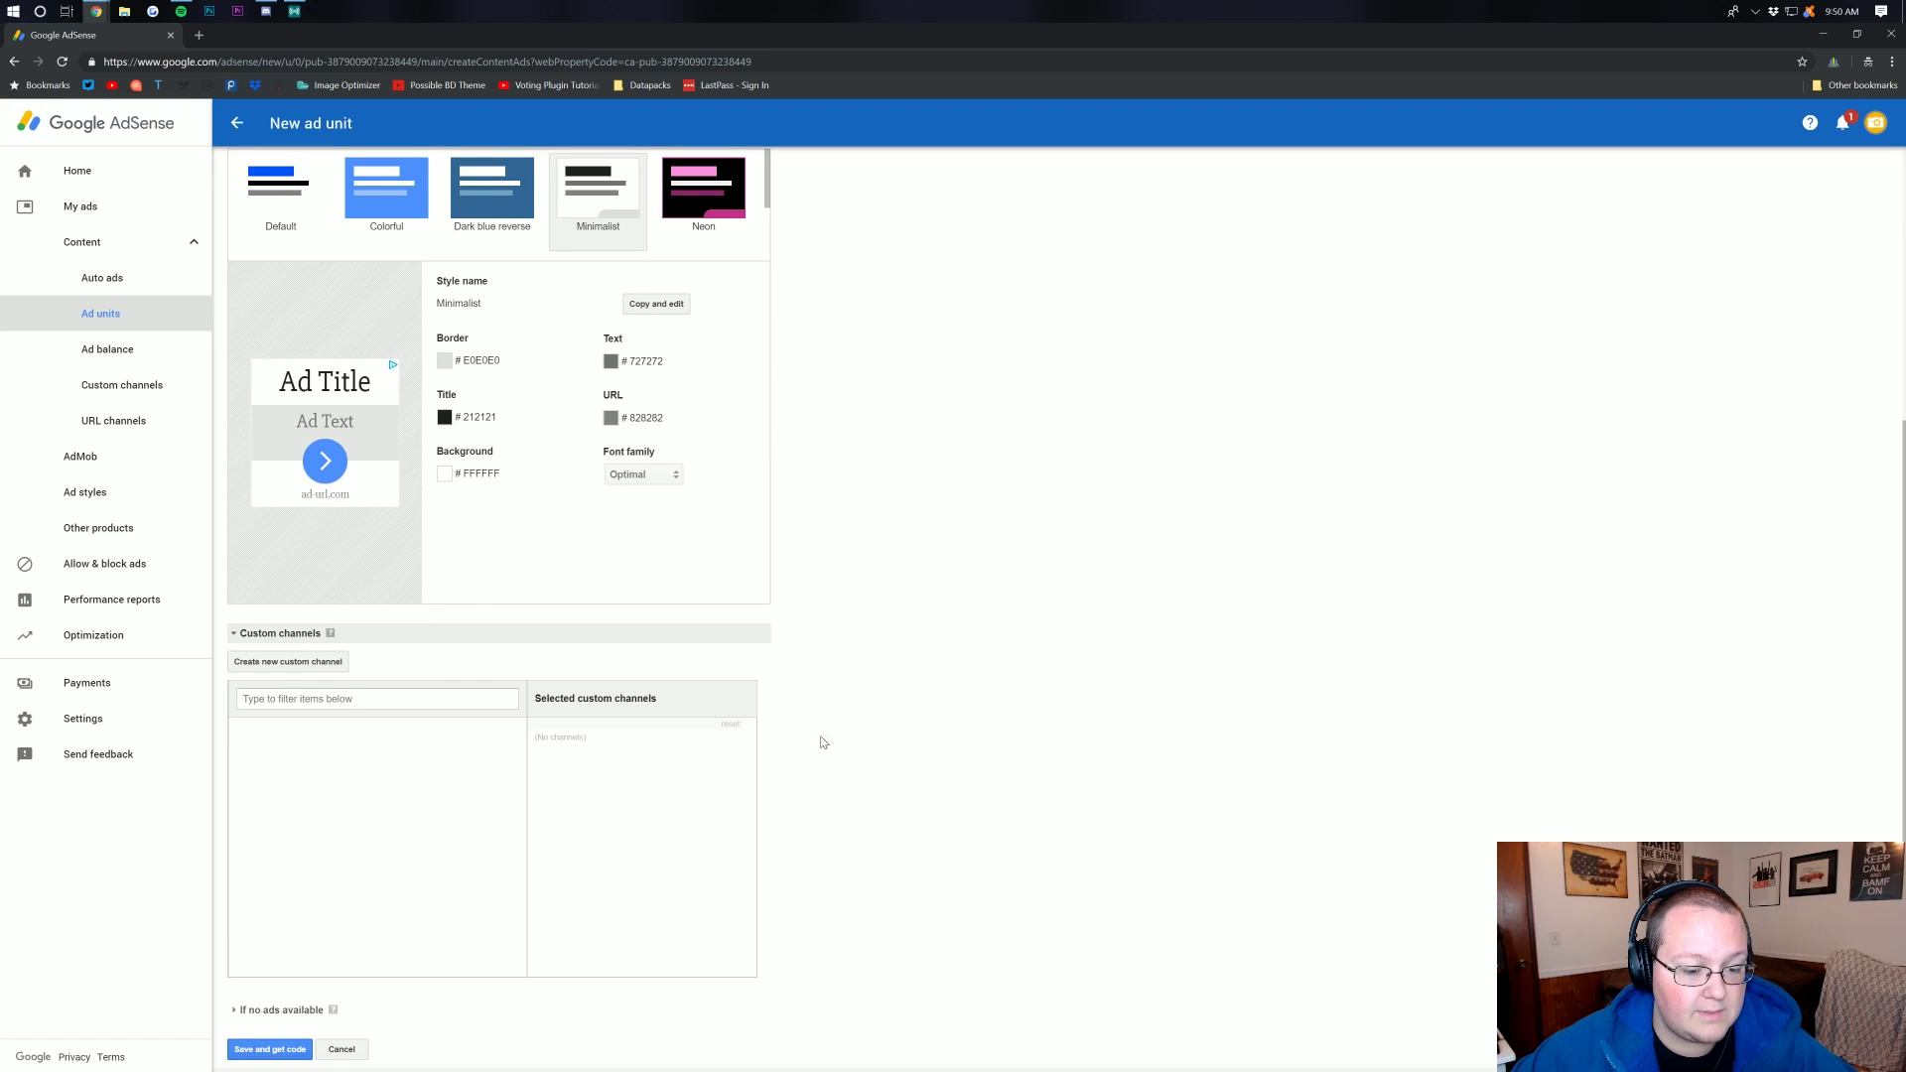
{"action": "left_click", "coordinate": [287, 1009]}
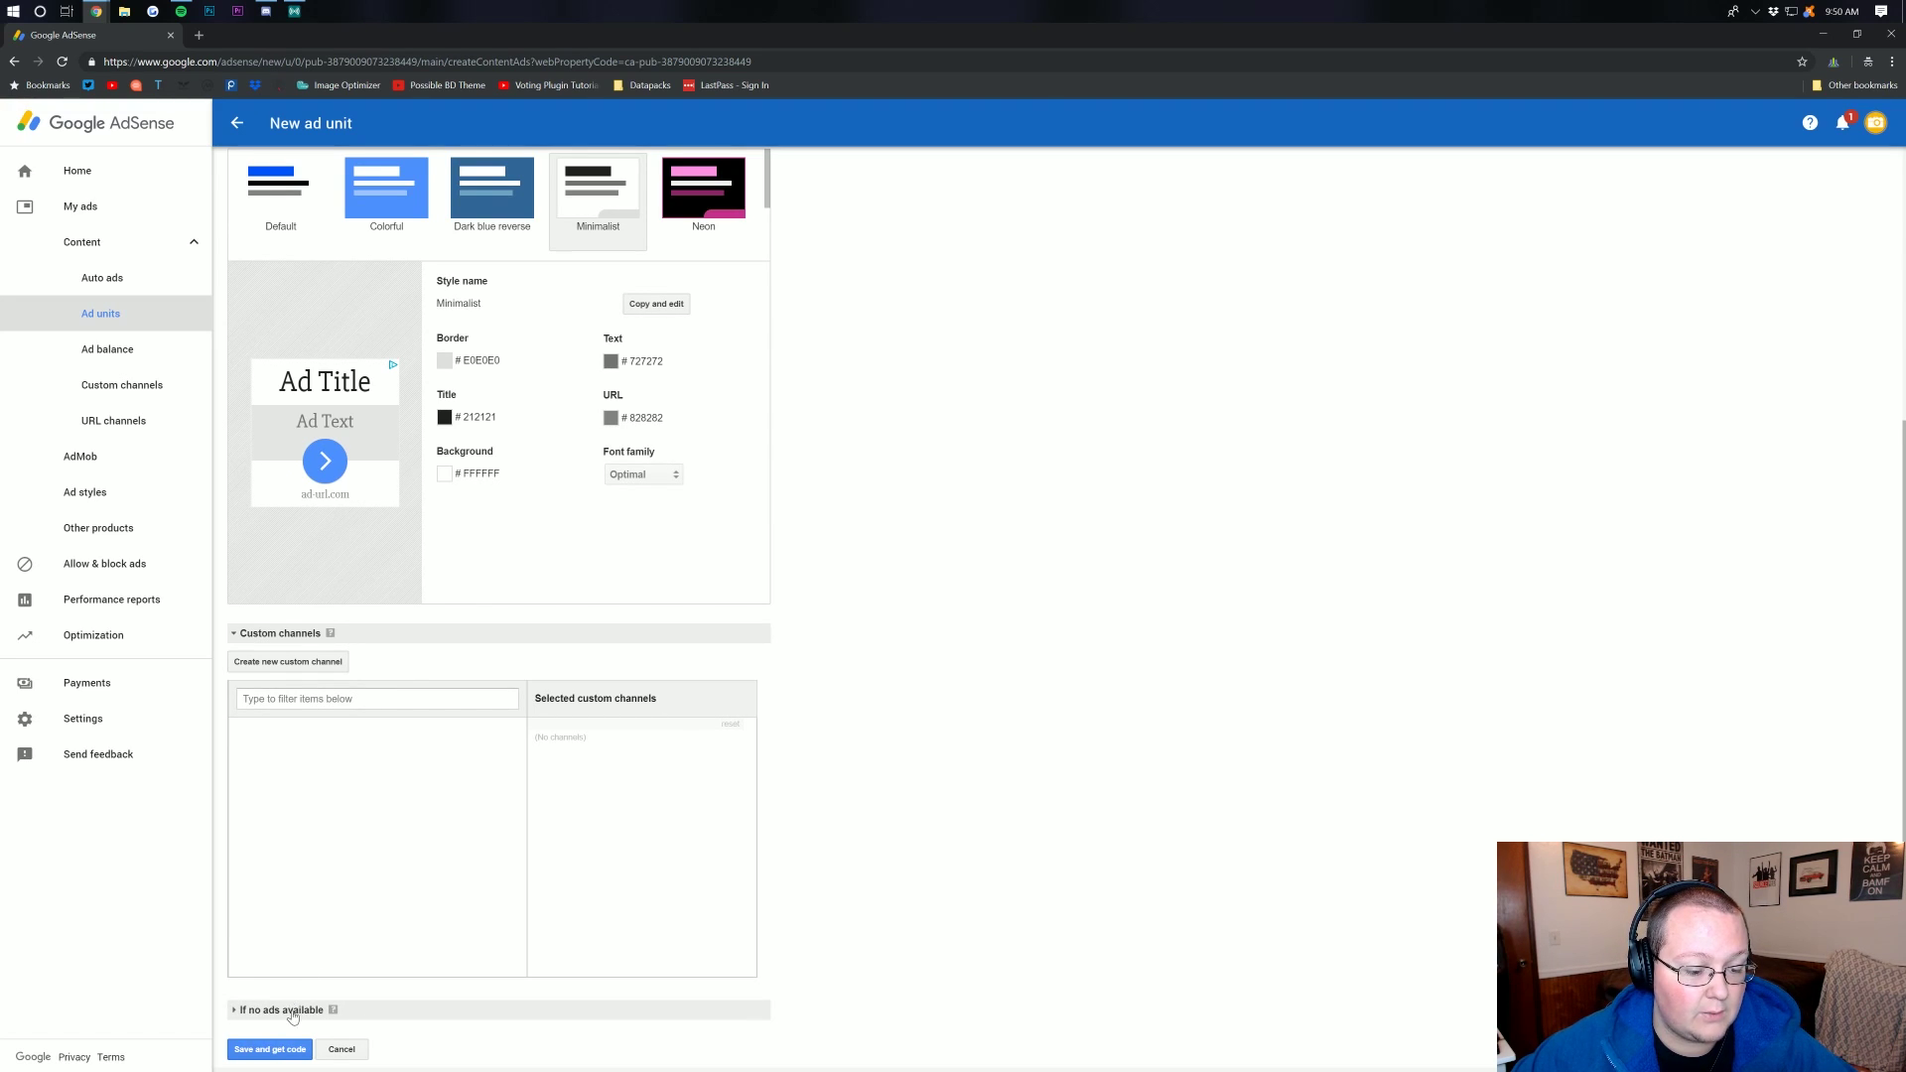
{"action": "scroll", "coordinate": [775, 794], "scroll_direction": "down", "scroll_amount": 1}
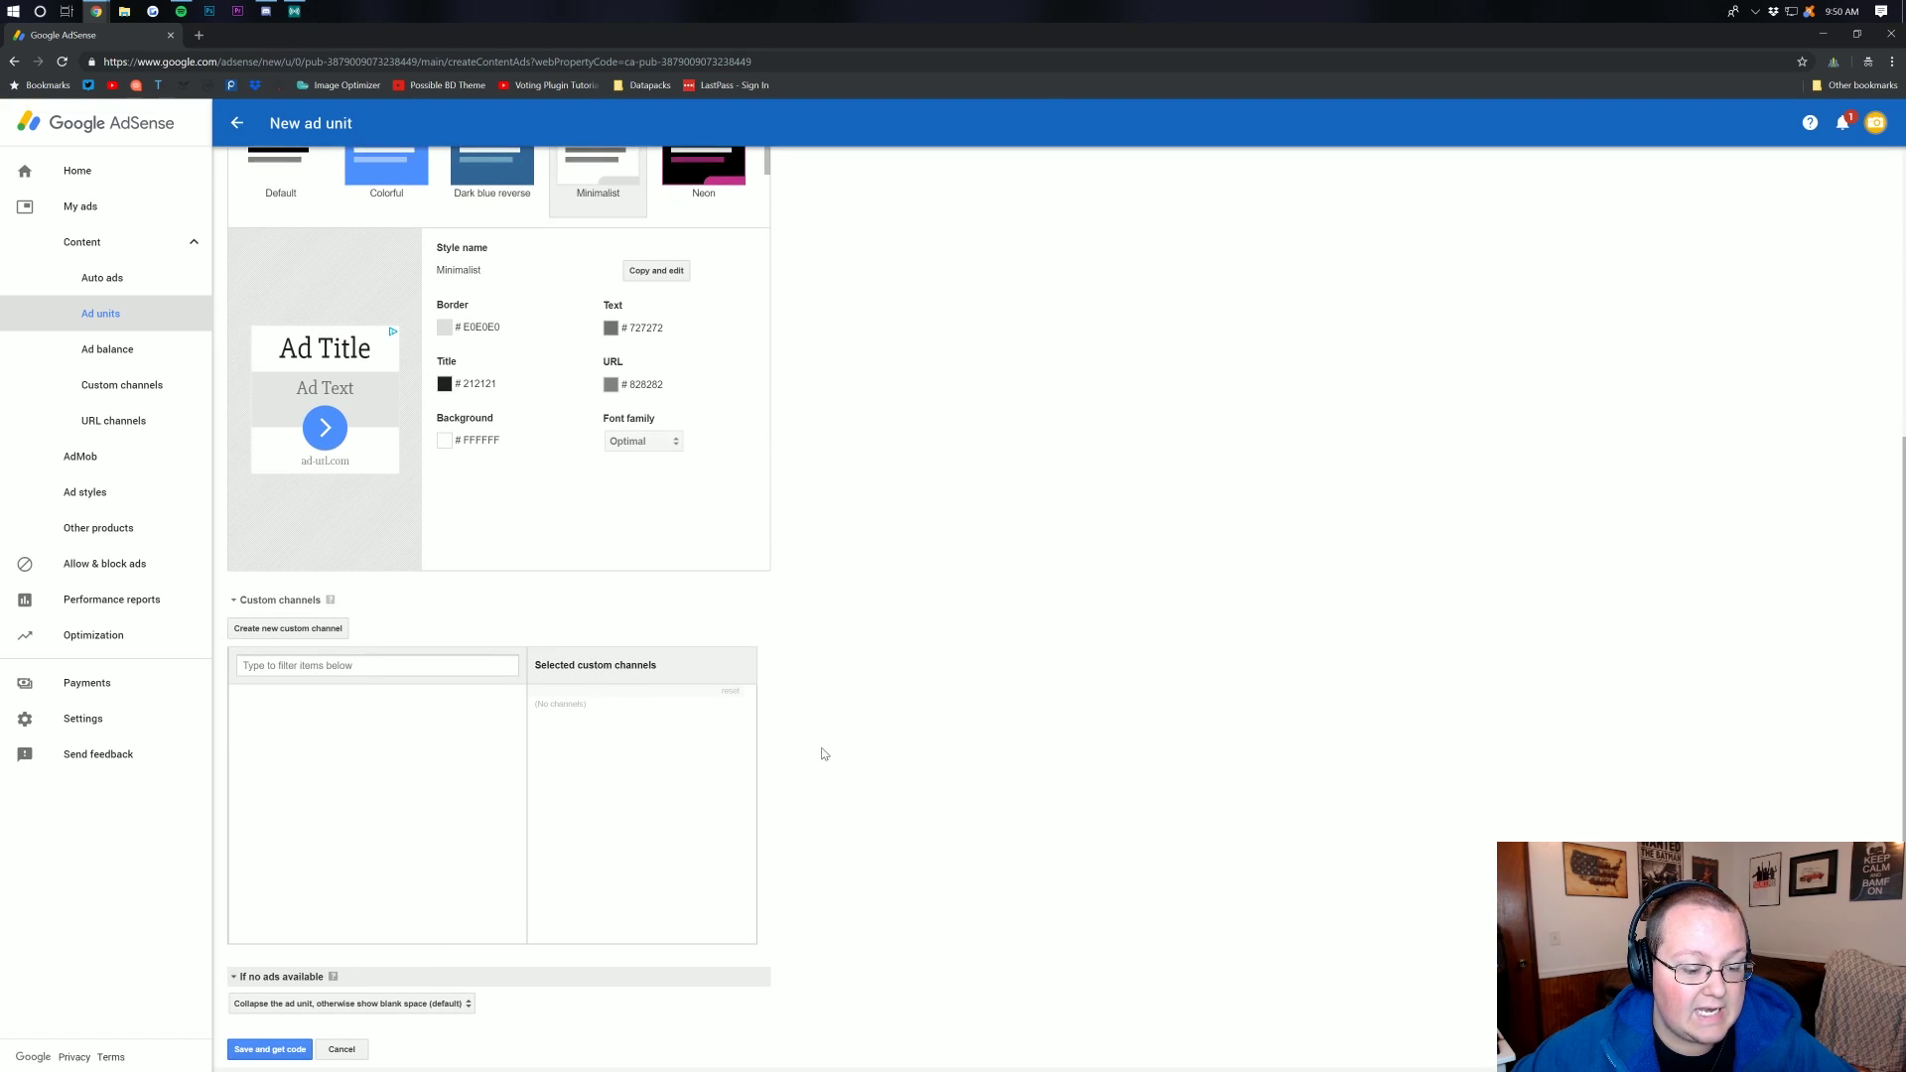
{"action": "left_click", "coordinate": [397, 1006]}
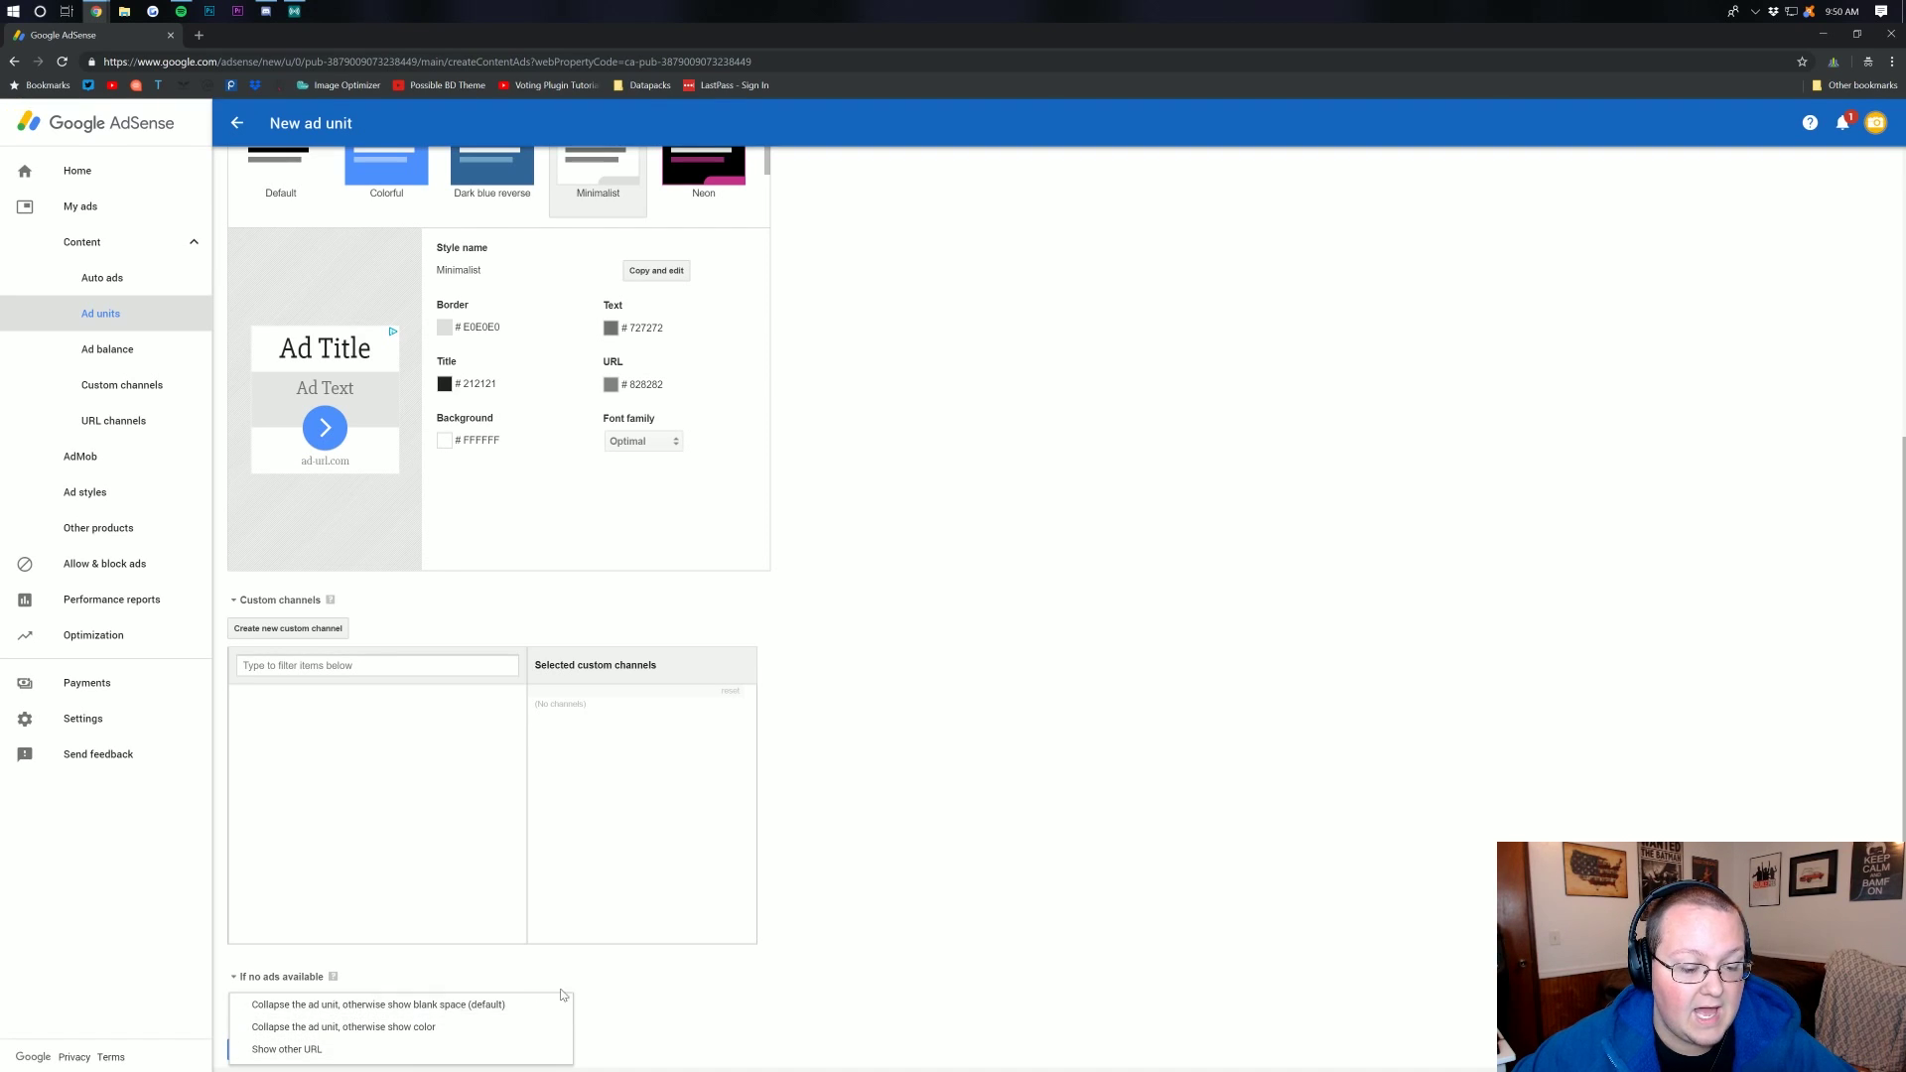
{"action": "left_click", "coordinate": [478, 1005]}
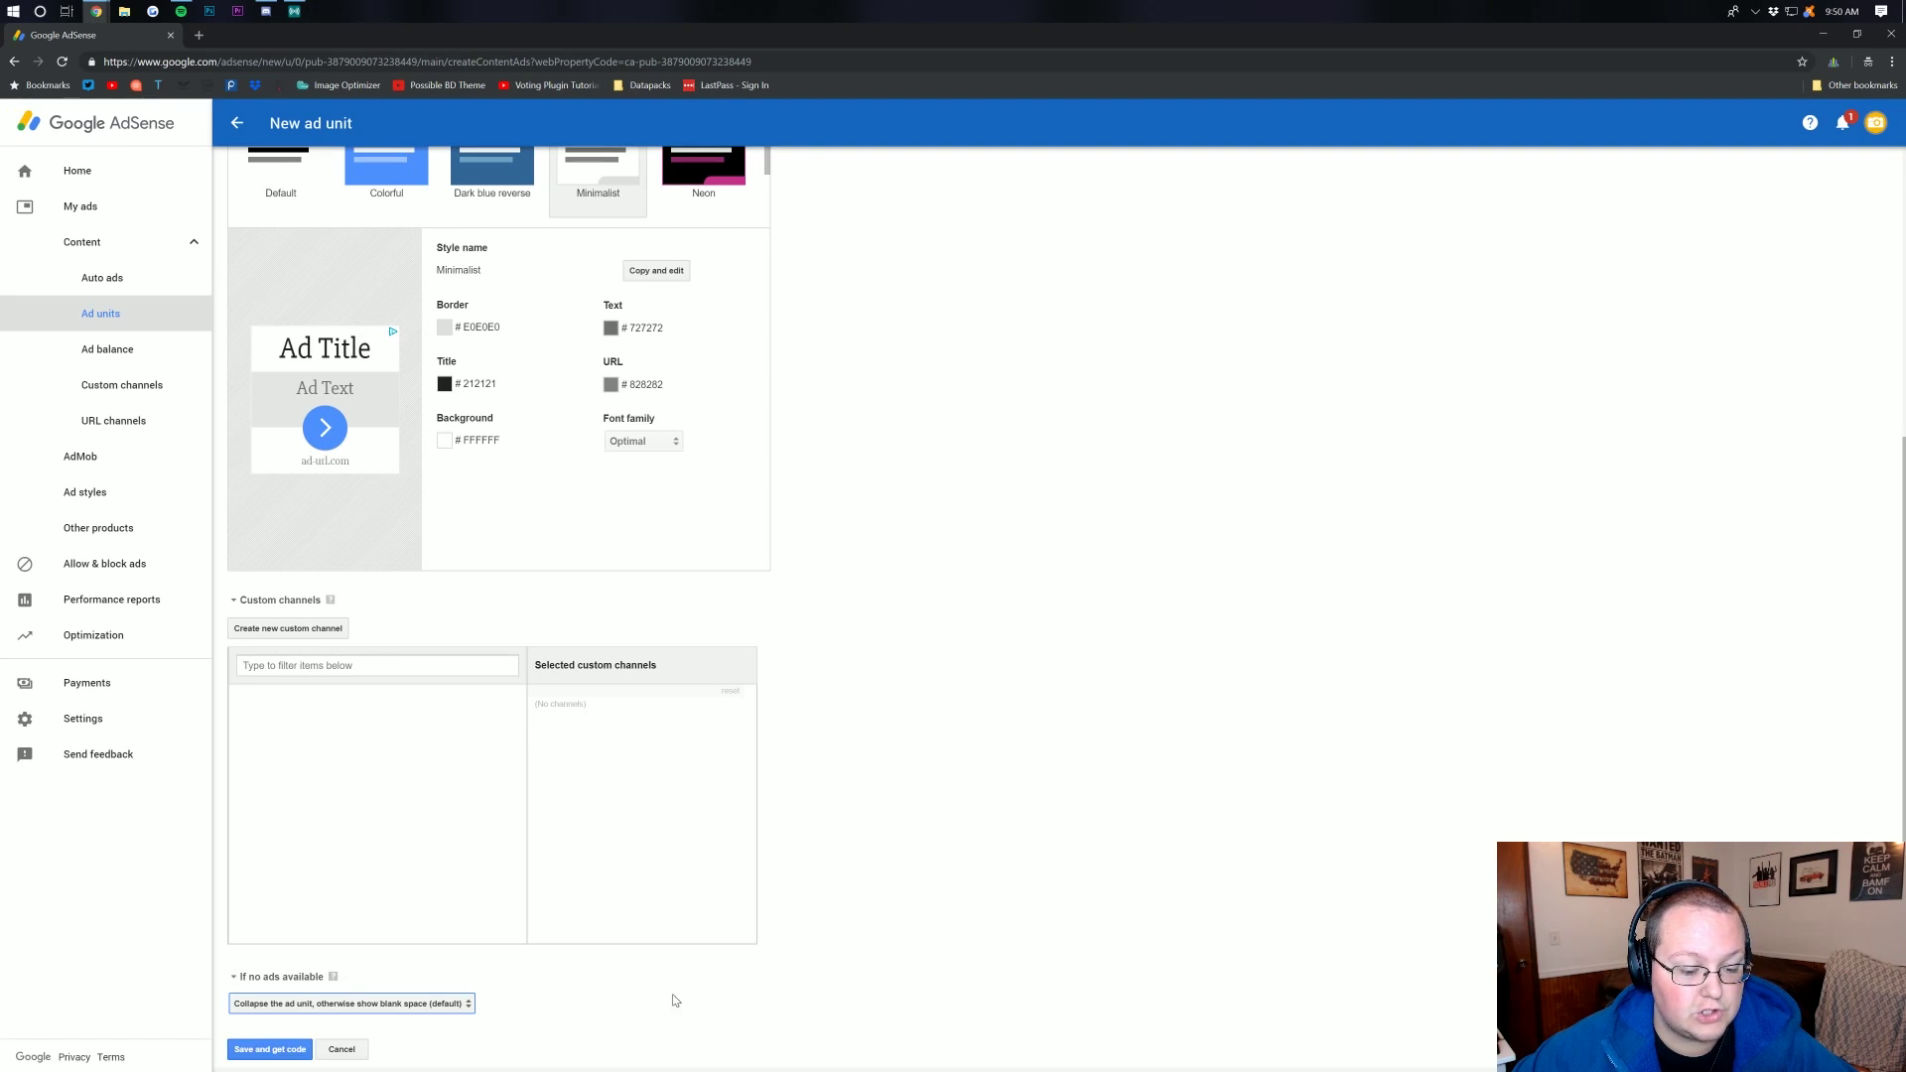
{"action": "left_click", "coordinate": [286, 1050]}
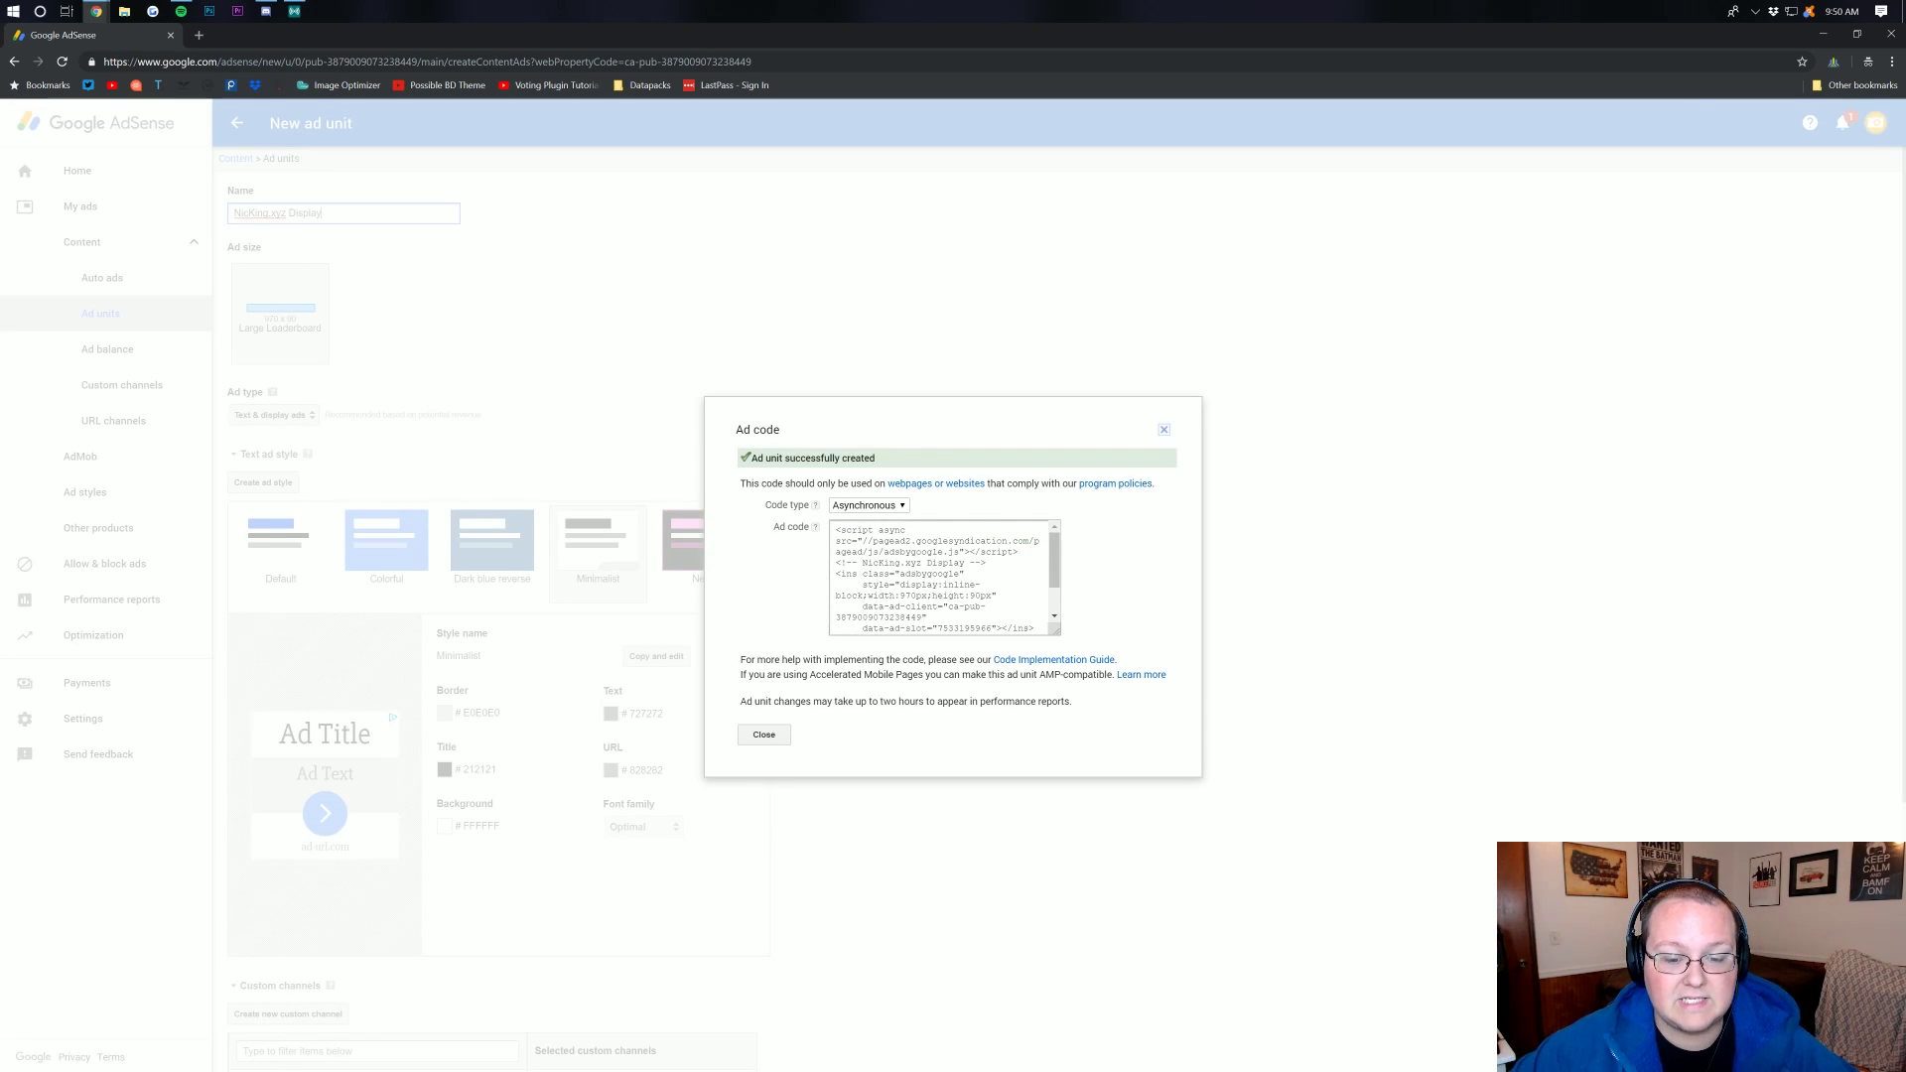
Copy the Nicking.xyz Display ad code to the clipboard.
{"action": "right_click", "coordinate": [908, 580]}
{"action": "left_click", "coordinate": [933, 585]}
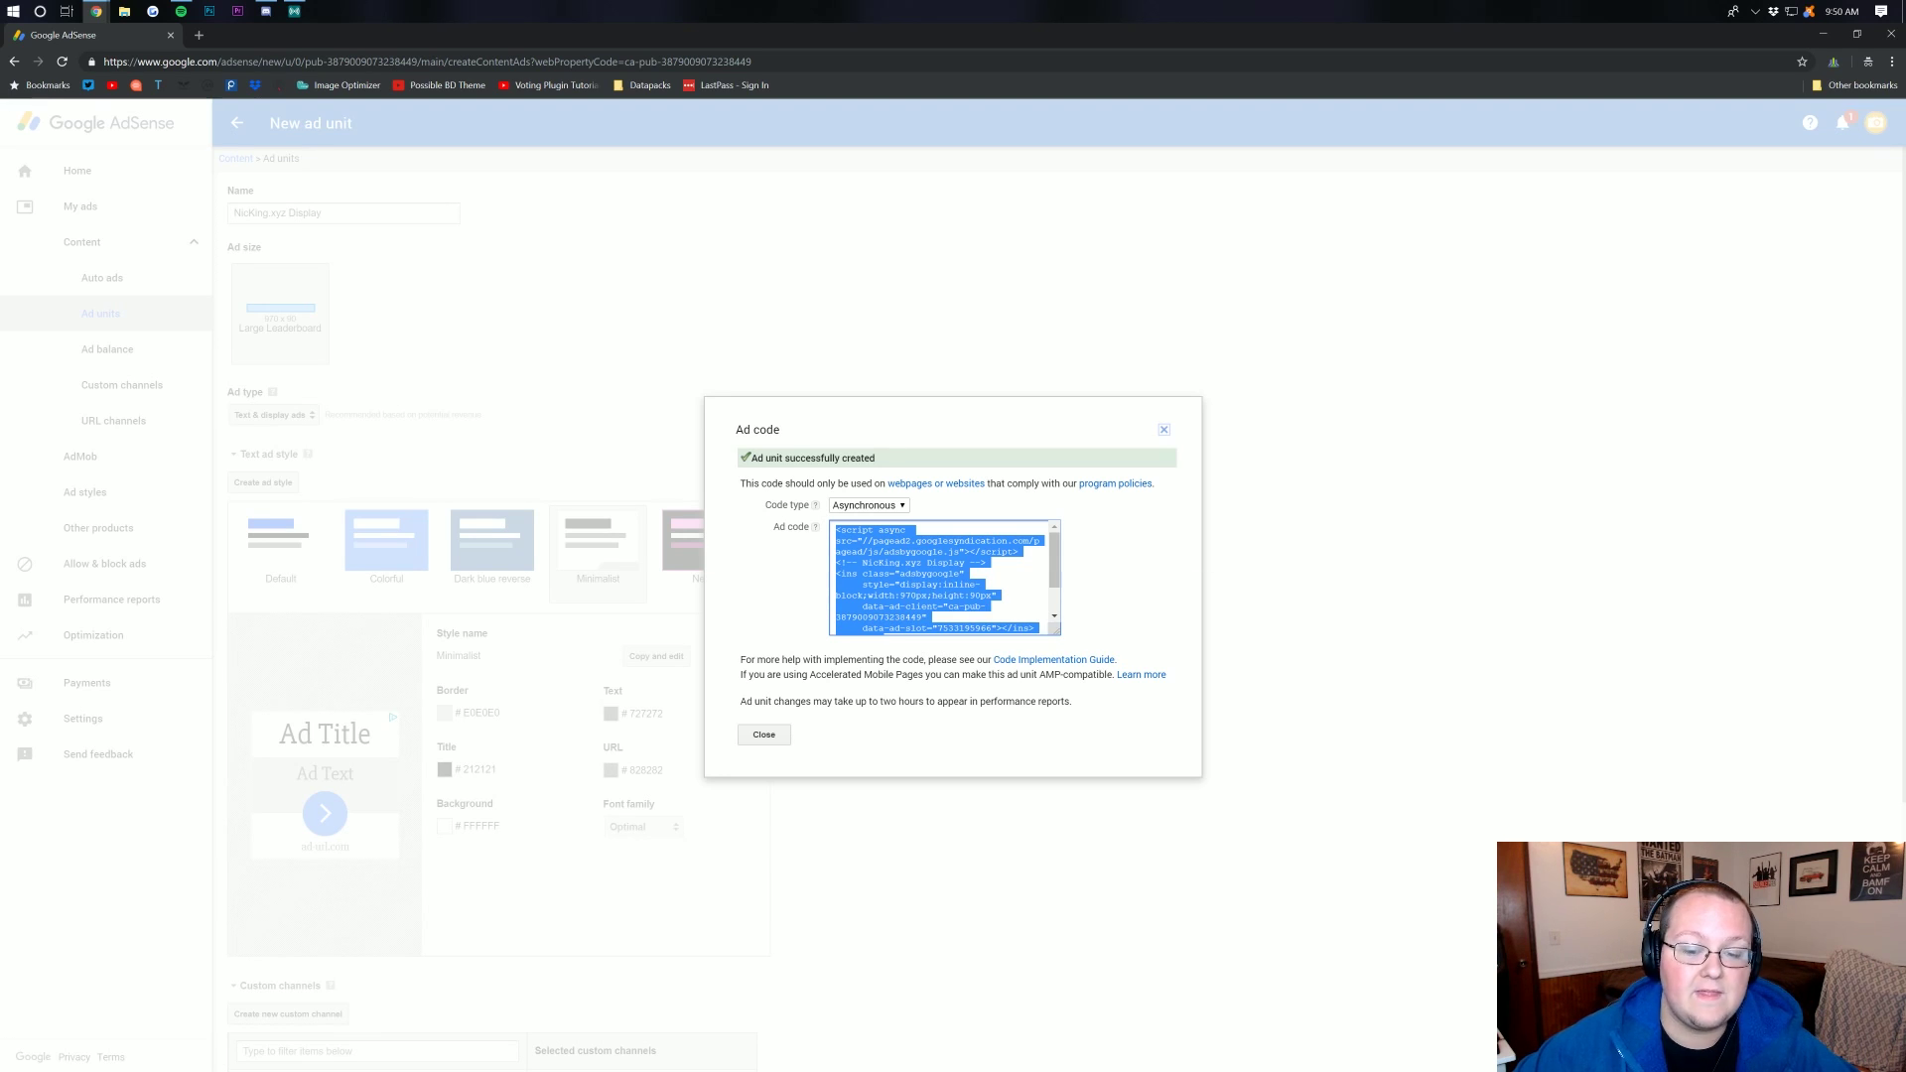
{"action": "left_click", "coordinate": [95, 11]}
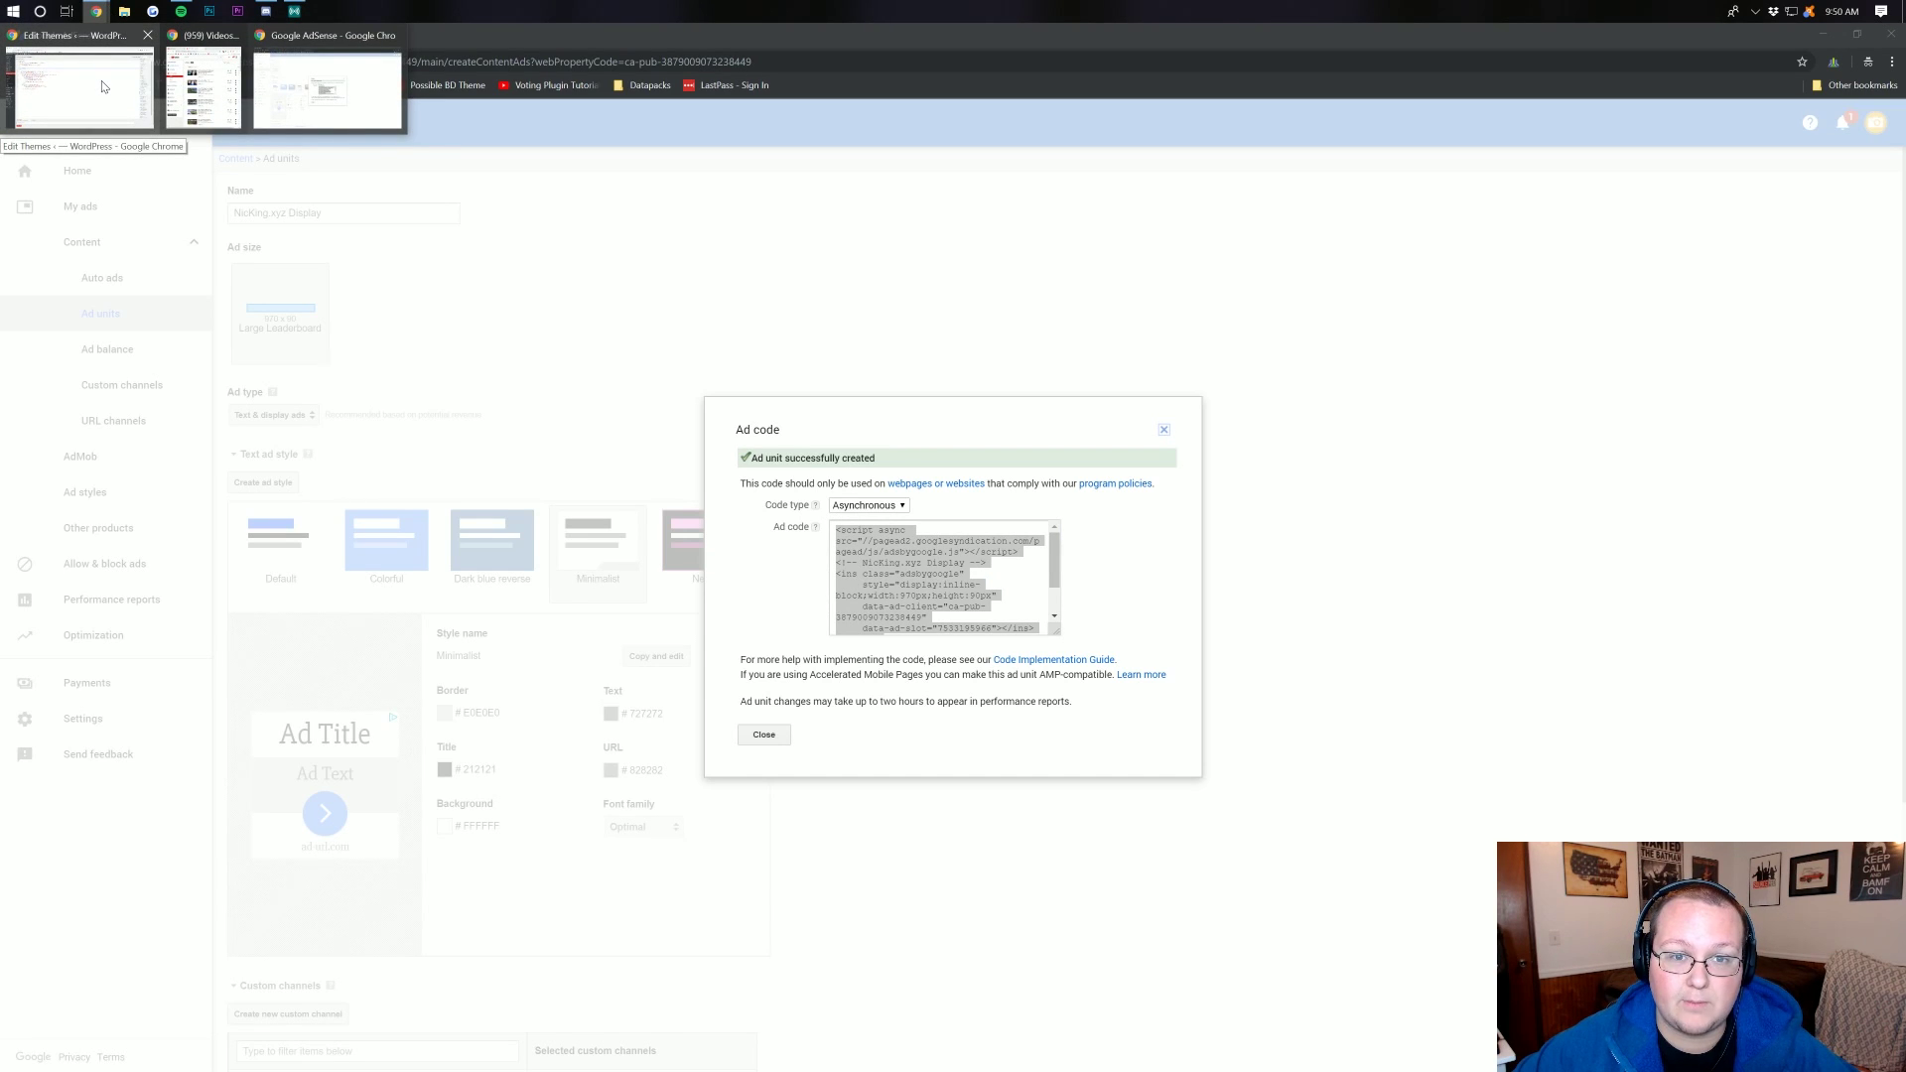
In WordPress, open the 'How To Create High Quality Thumbnails For YouTube' post for editing.
{"action": "left_click", "coordinate": [103, 86]}
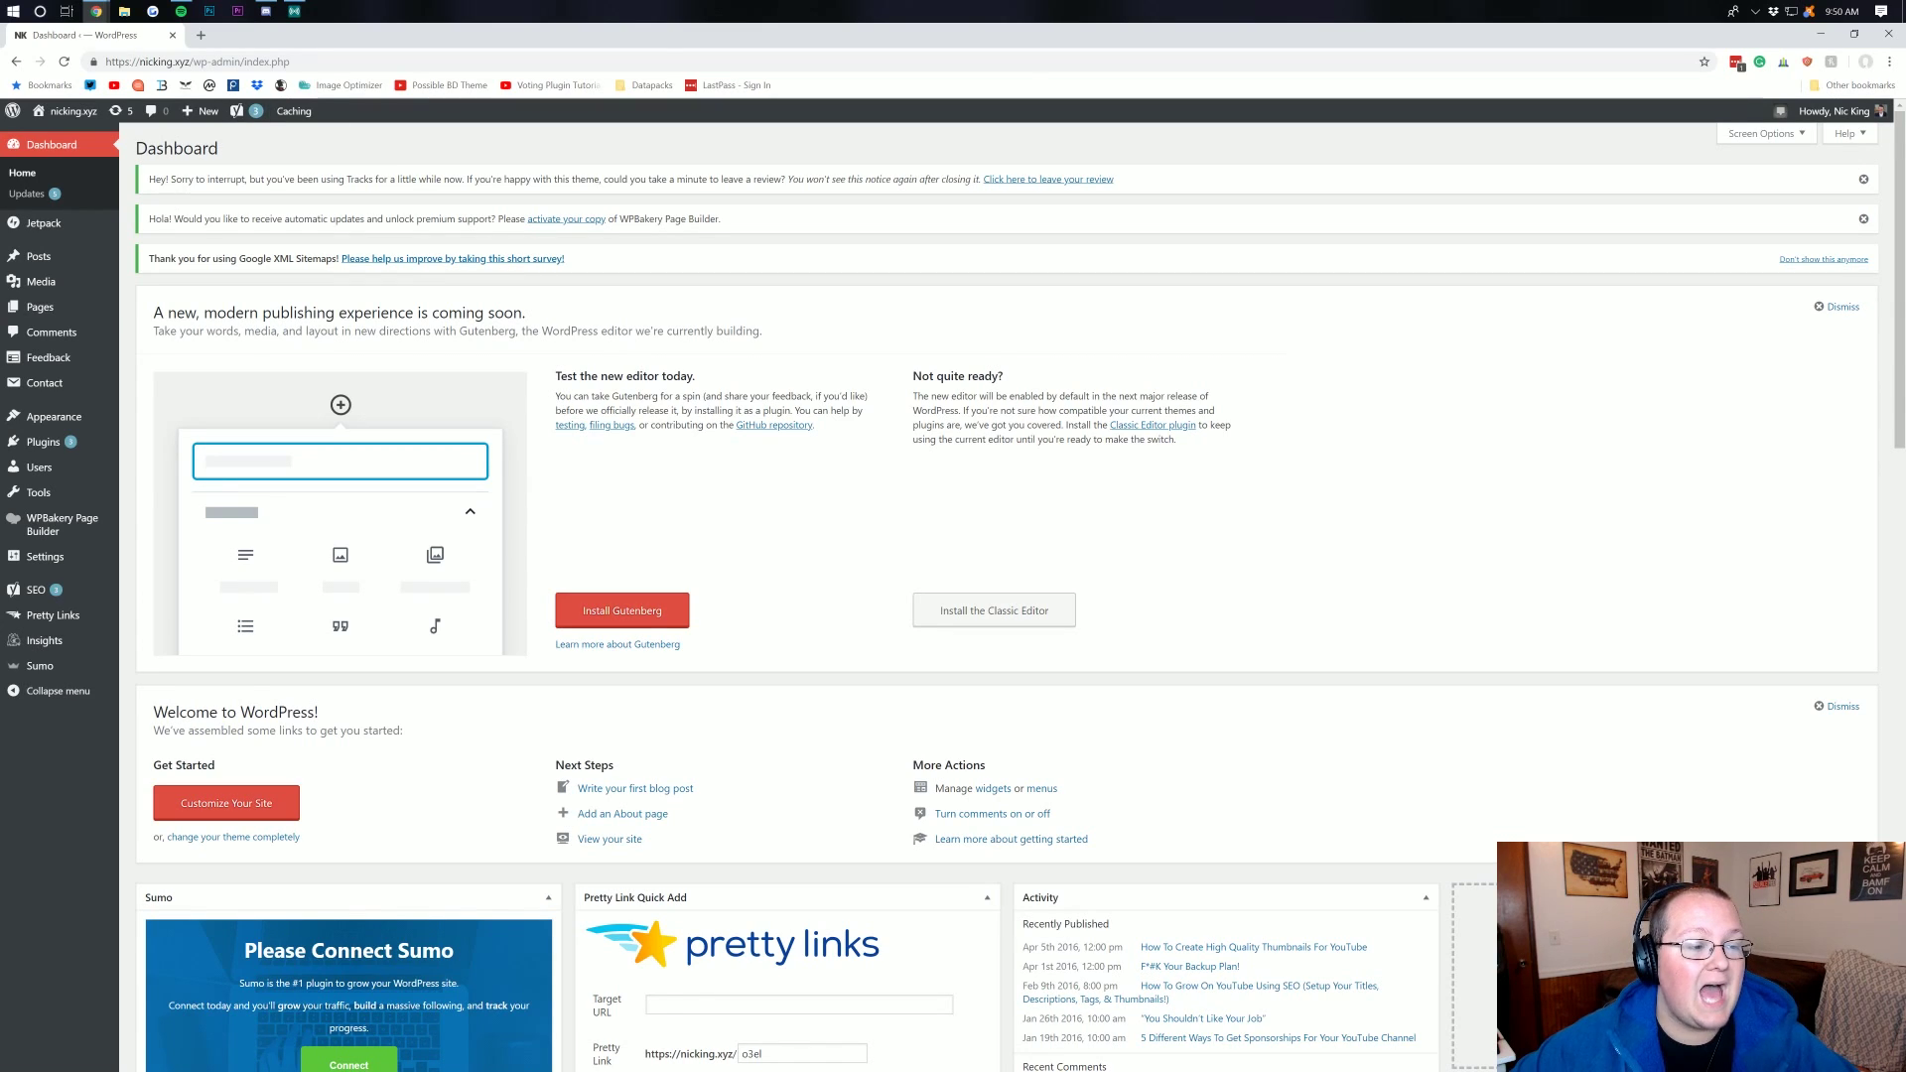
{"action": "mouse_move", "coordinate": [95, 264]}
{"action": "left_click", "coordinate": [153, 266]}
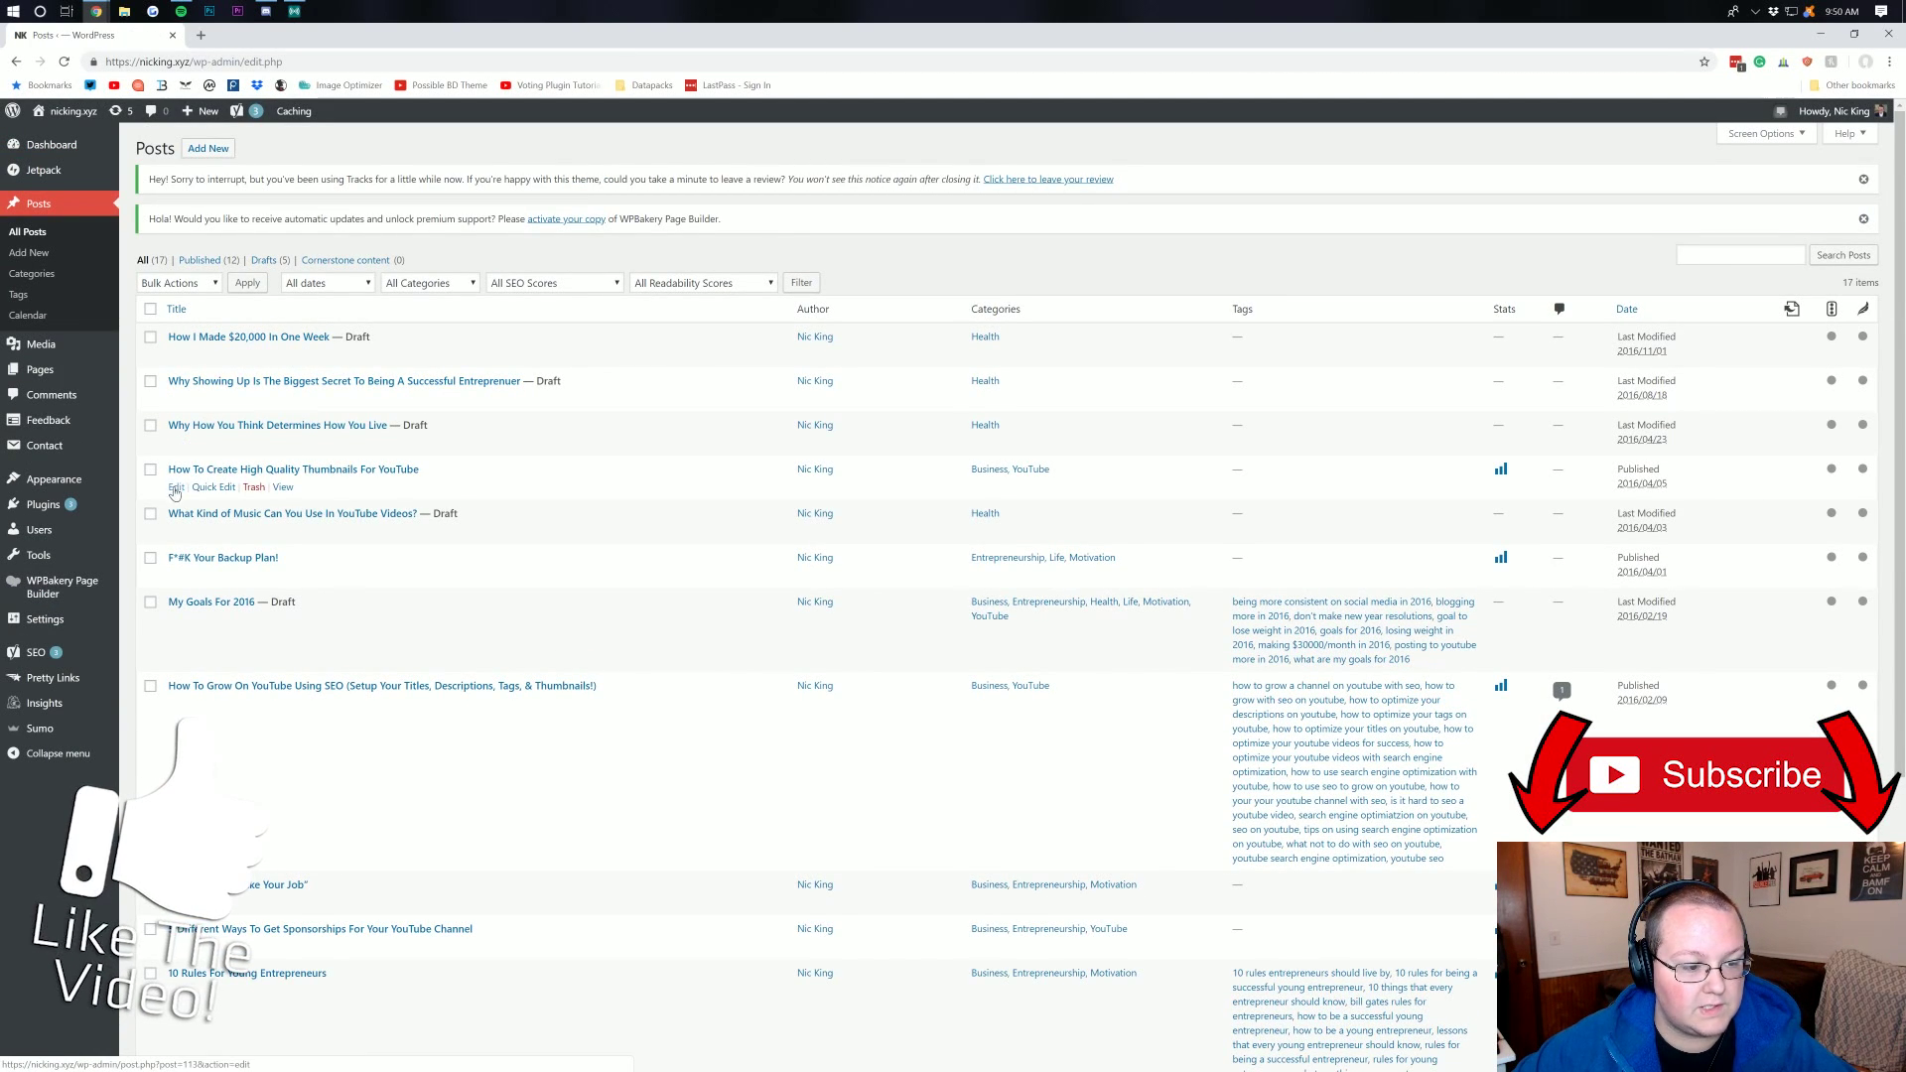
{"action": "left_click", "coordinate": [176, 487]}
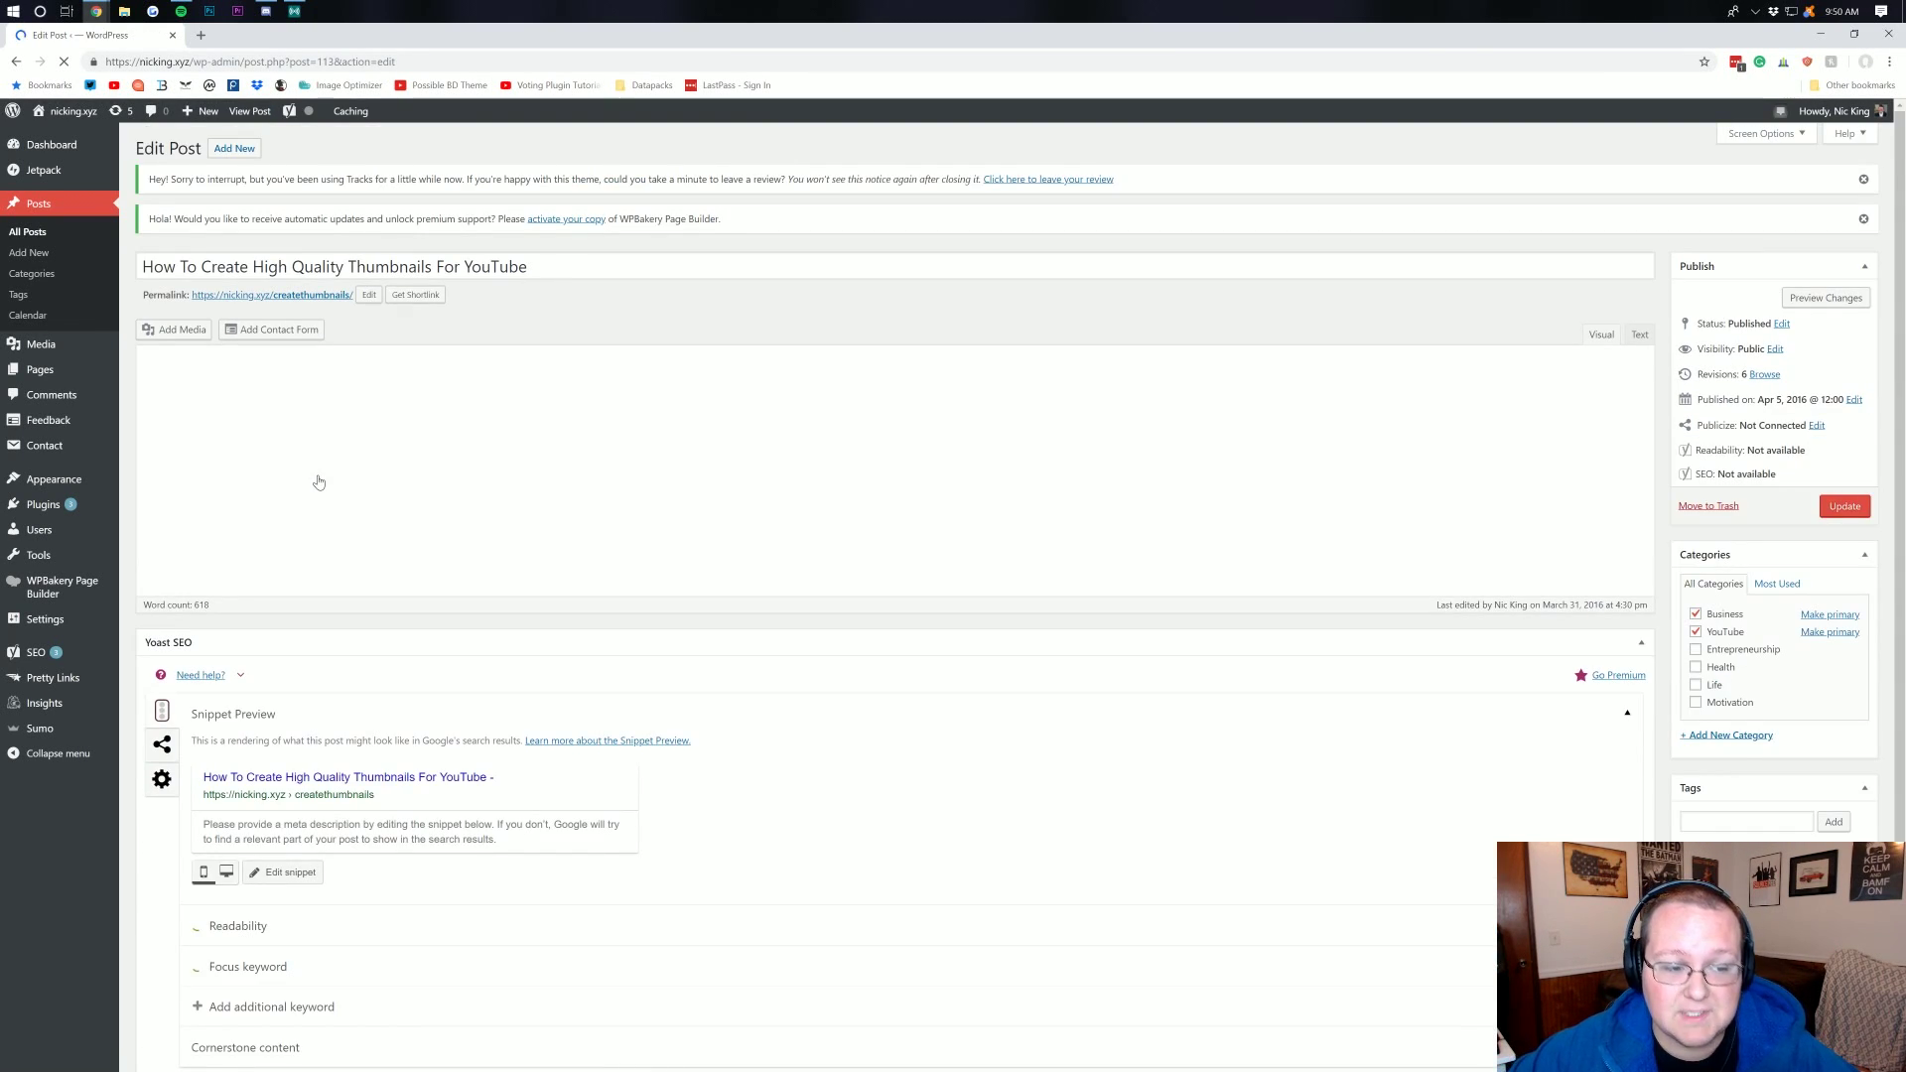
In the Text view, paste the ad code after the intro paragraph and update the post.
{"action": "left_click", "coordinate": [1640, 337]}
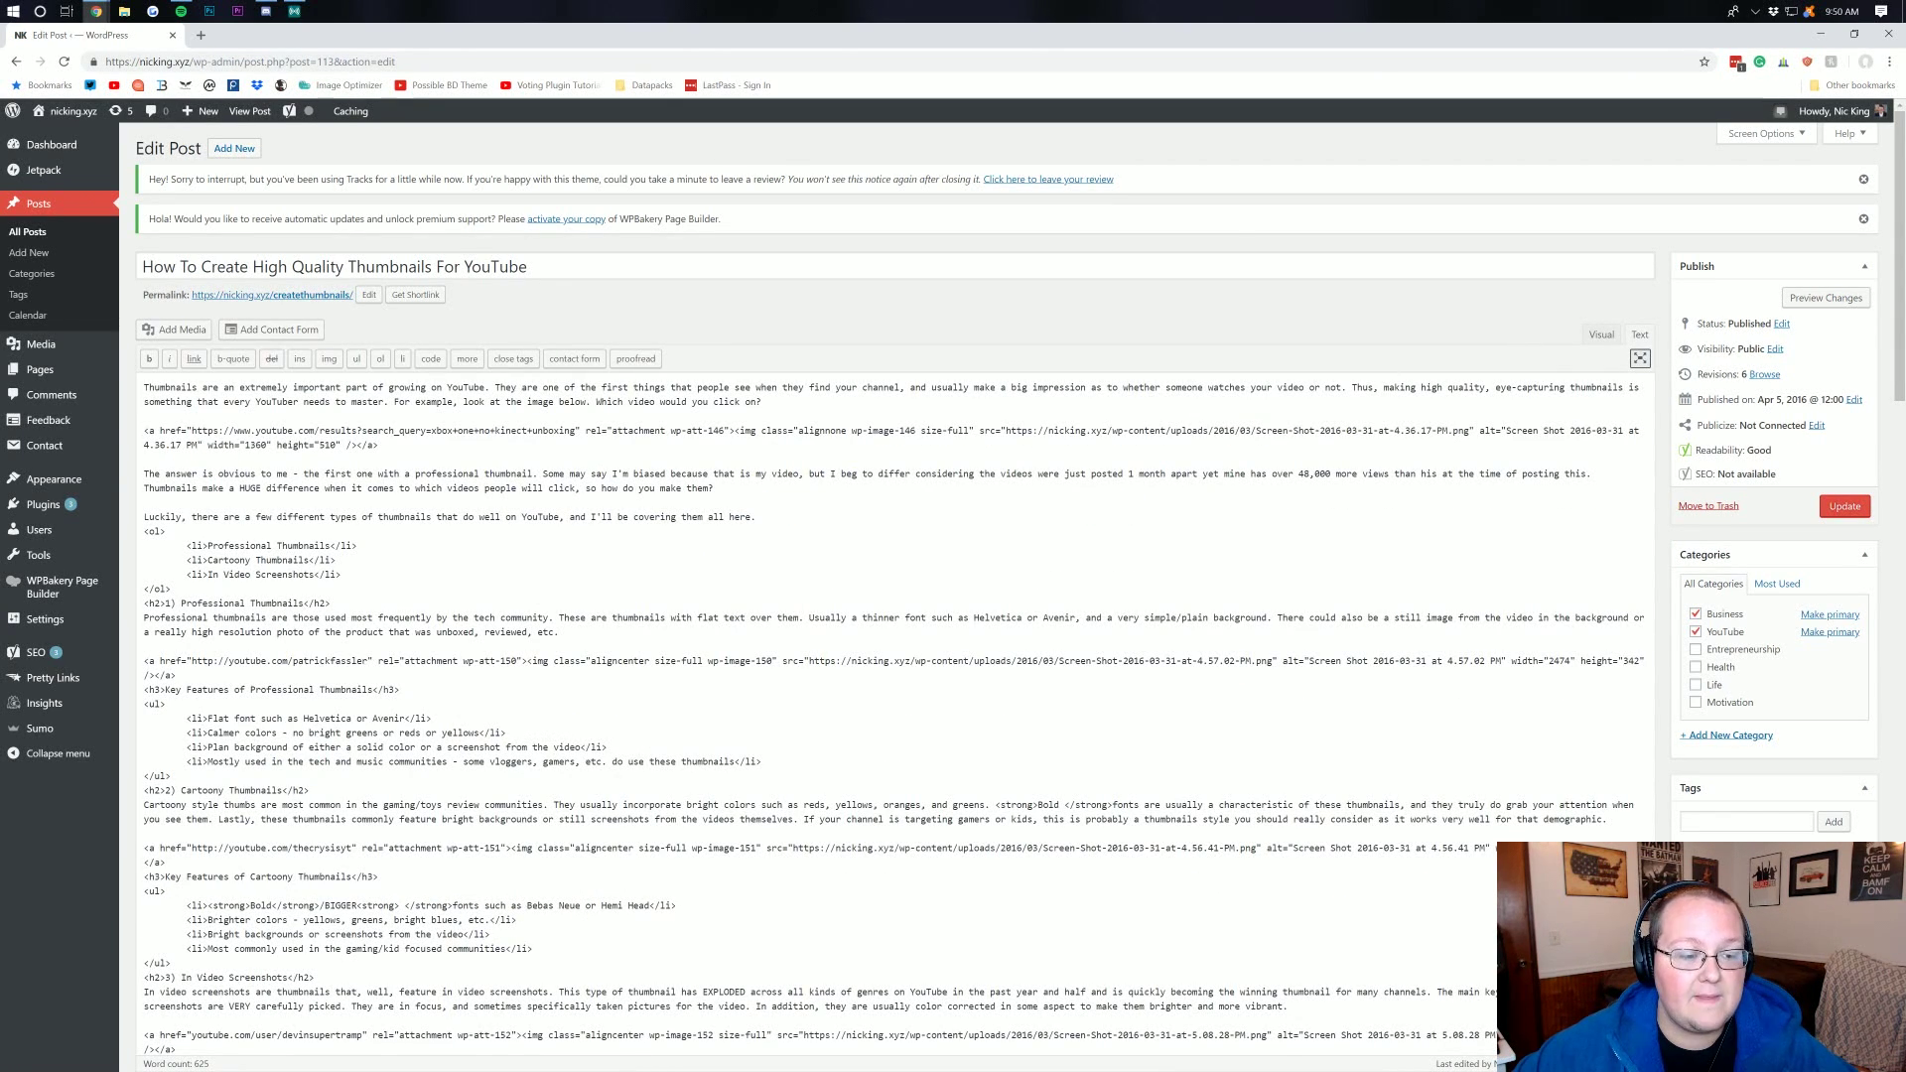
{"action": "left_click", "coordinate": [714, 488]}
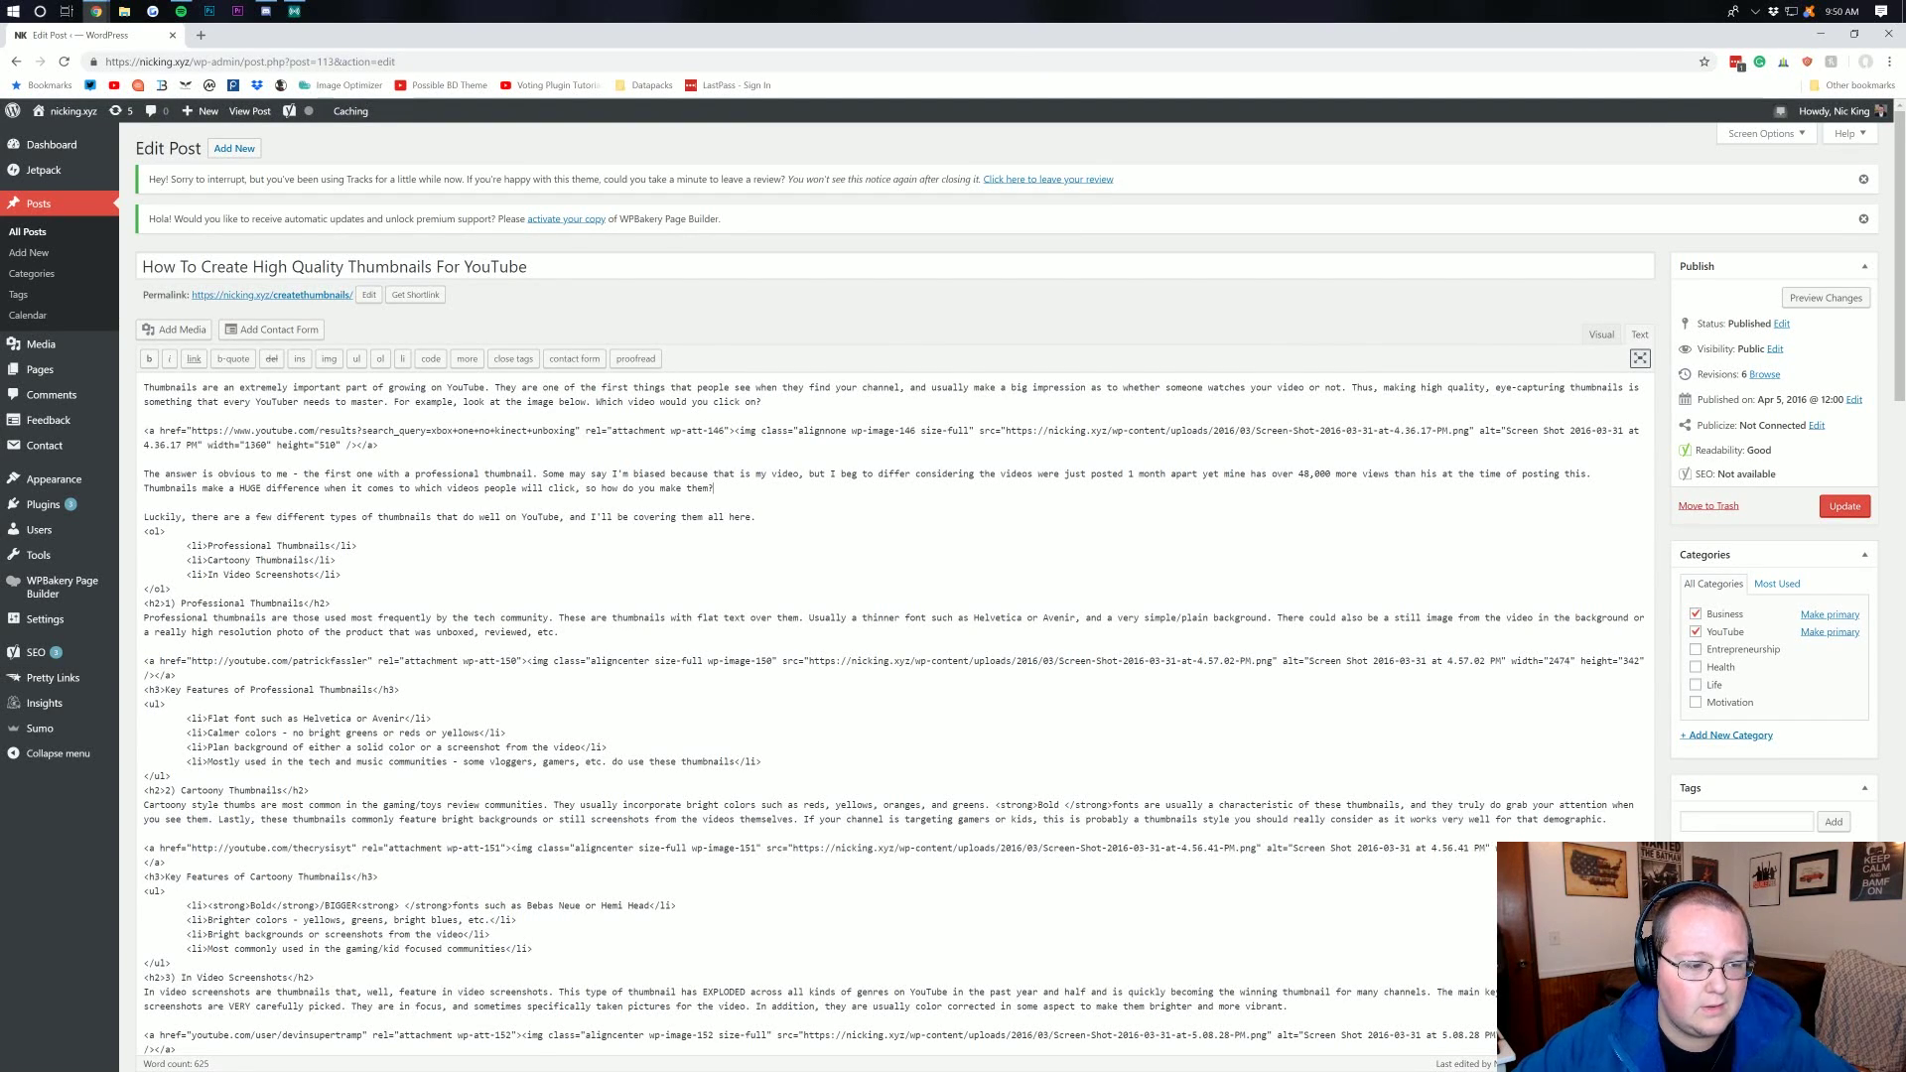
{"action": "key", "text": "Return"}
{"action": "key", "text": "Return"}
{"action": "key", "text": "ctrl+v"}
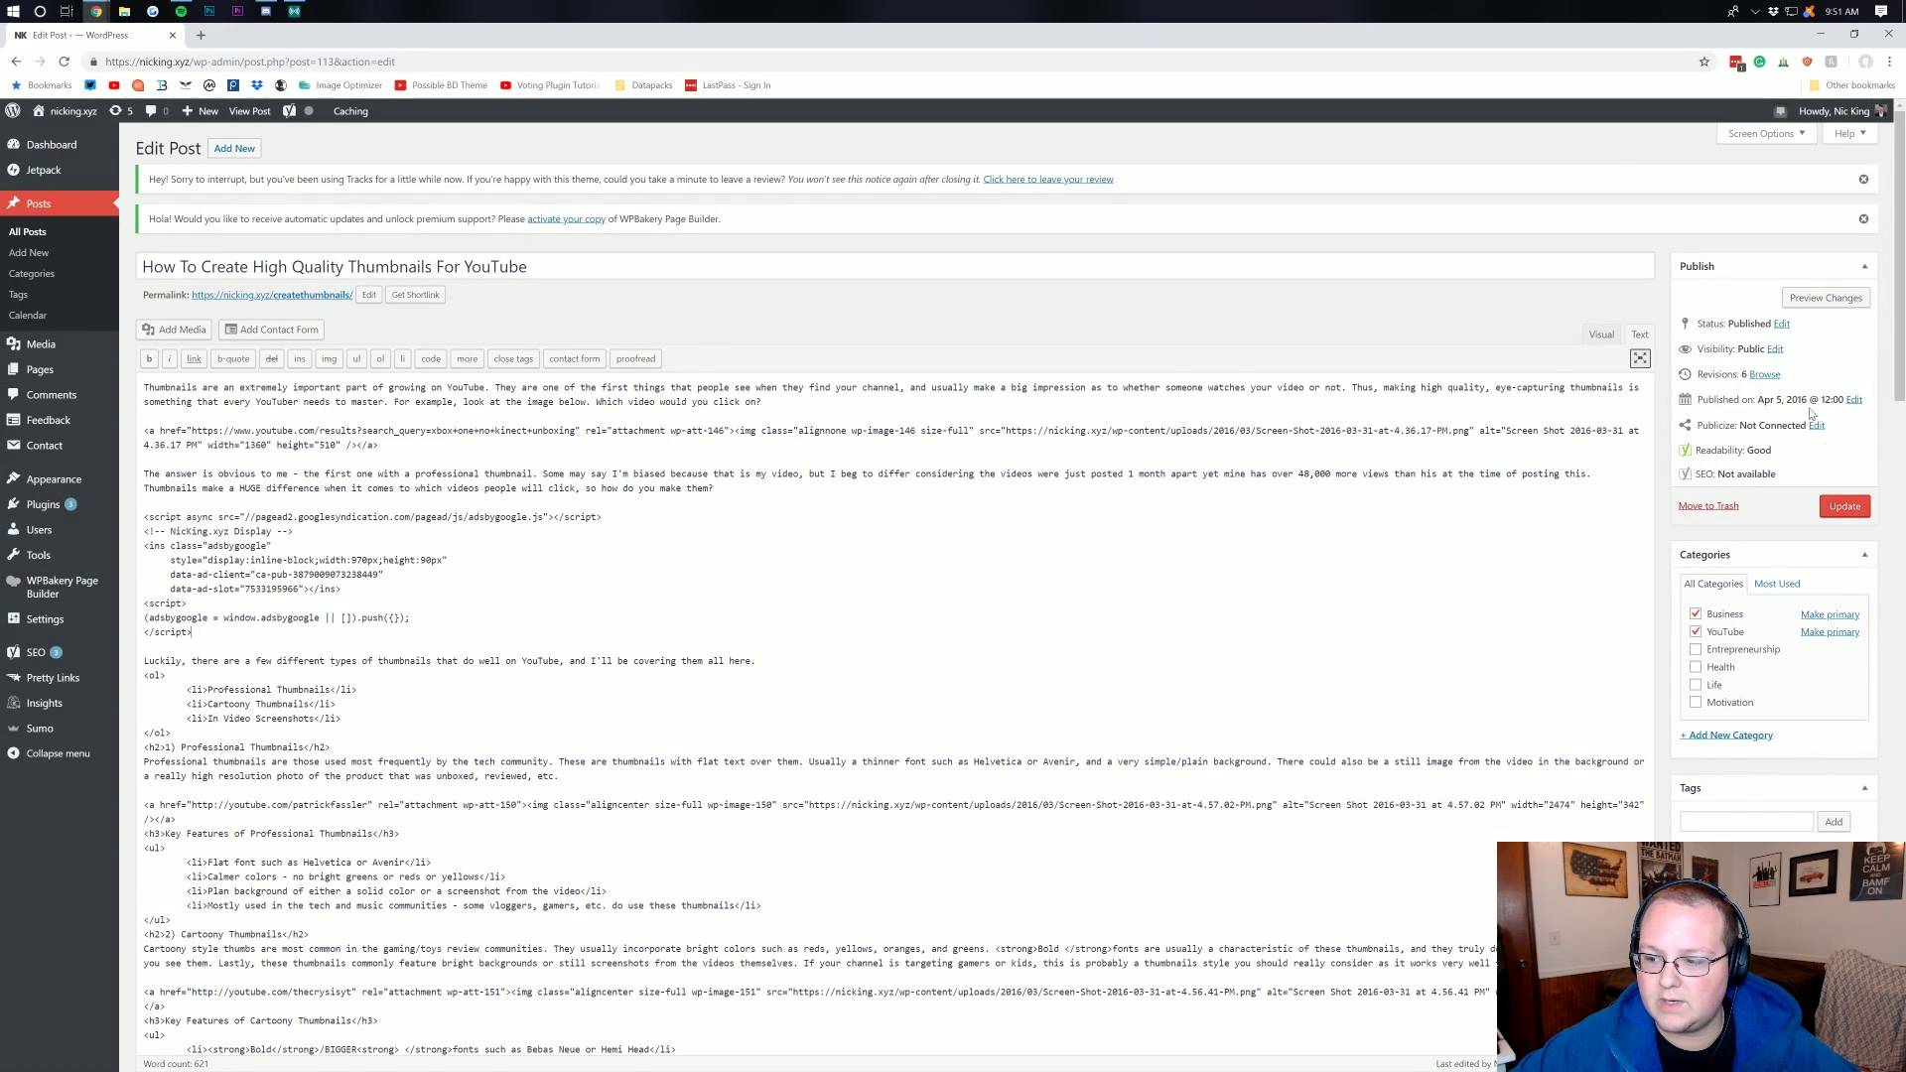
{"action": "left_click", "coordinate": [1846, 511]}
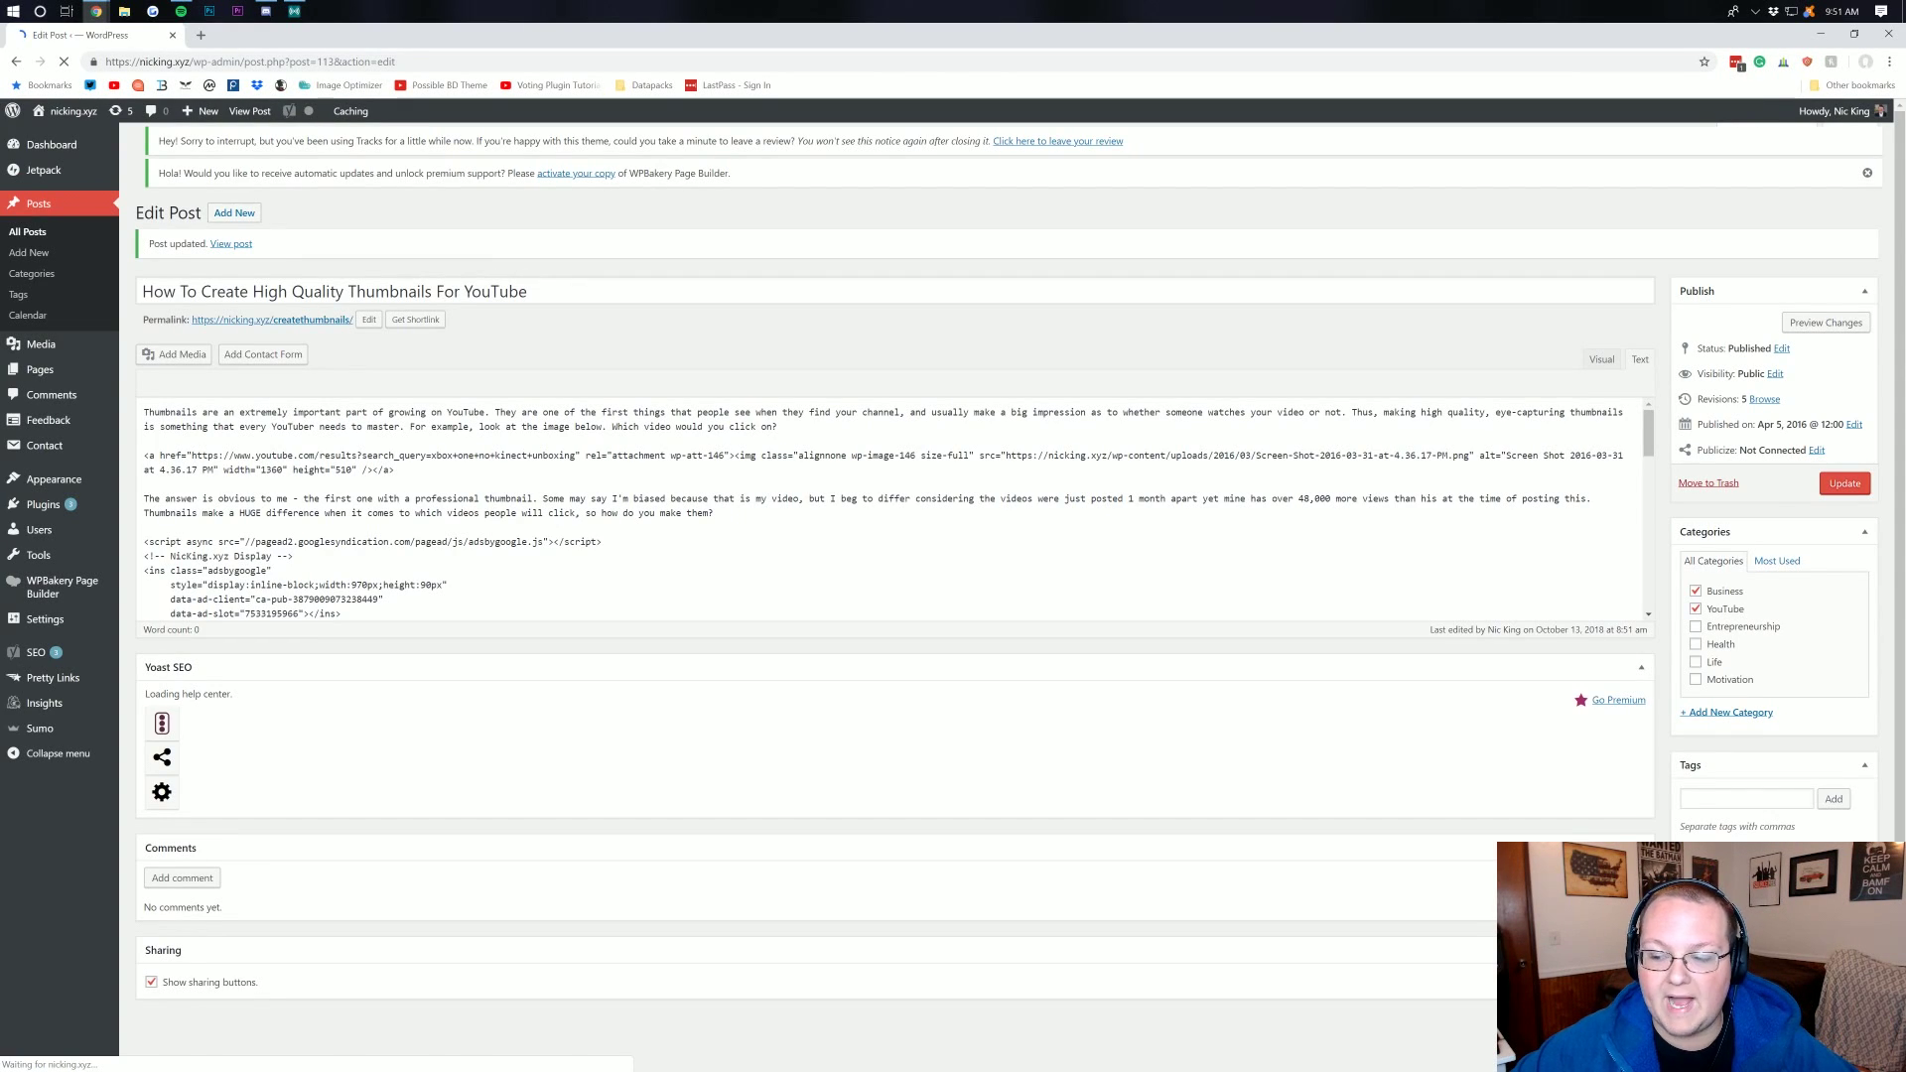
Return to AdSense and close the ad code dialog.
{"action": "mouse_move", "coordinate": [56, 149]}
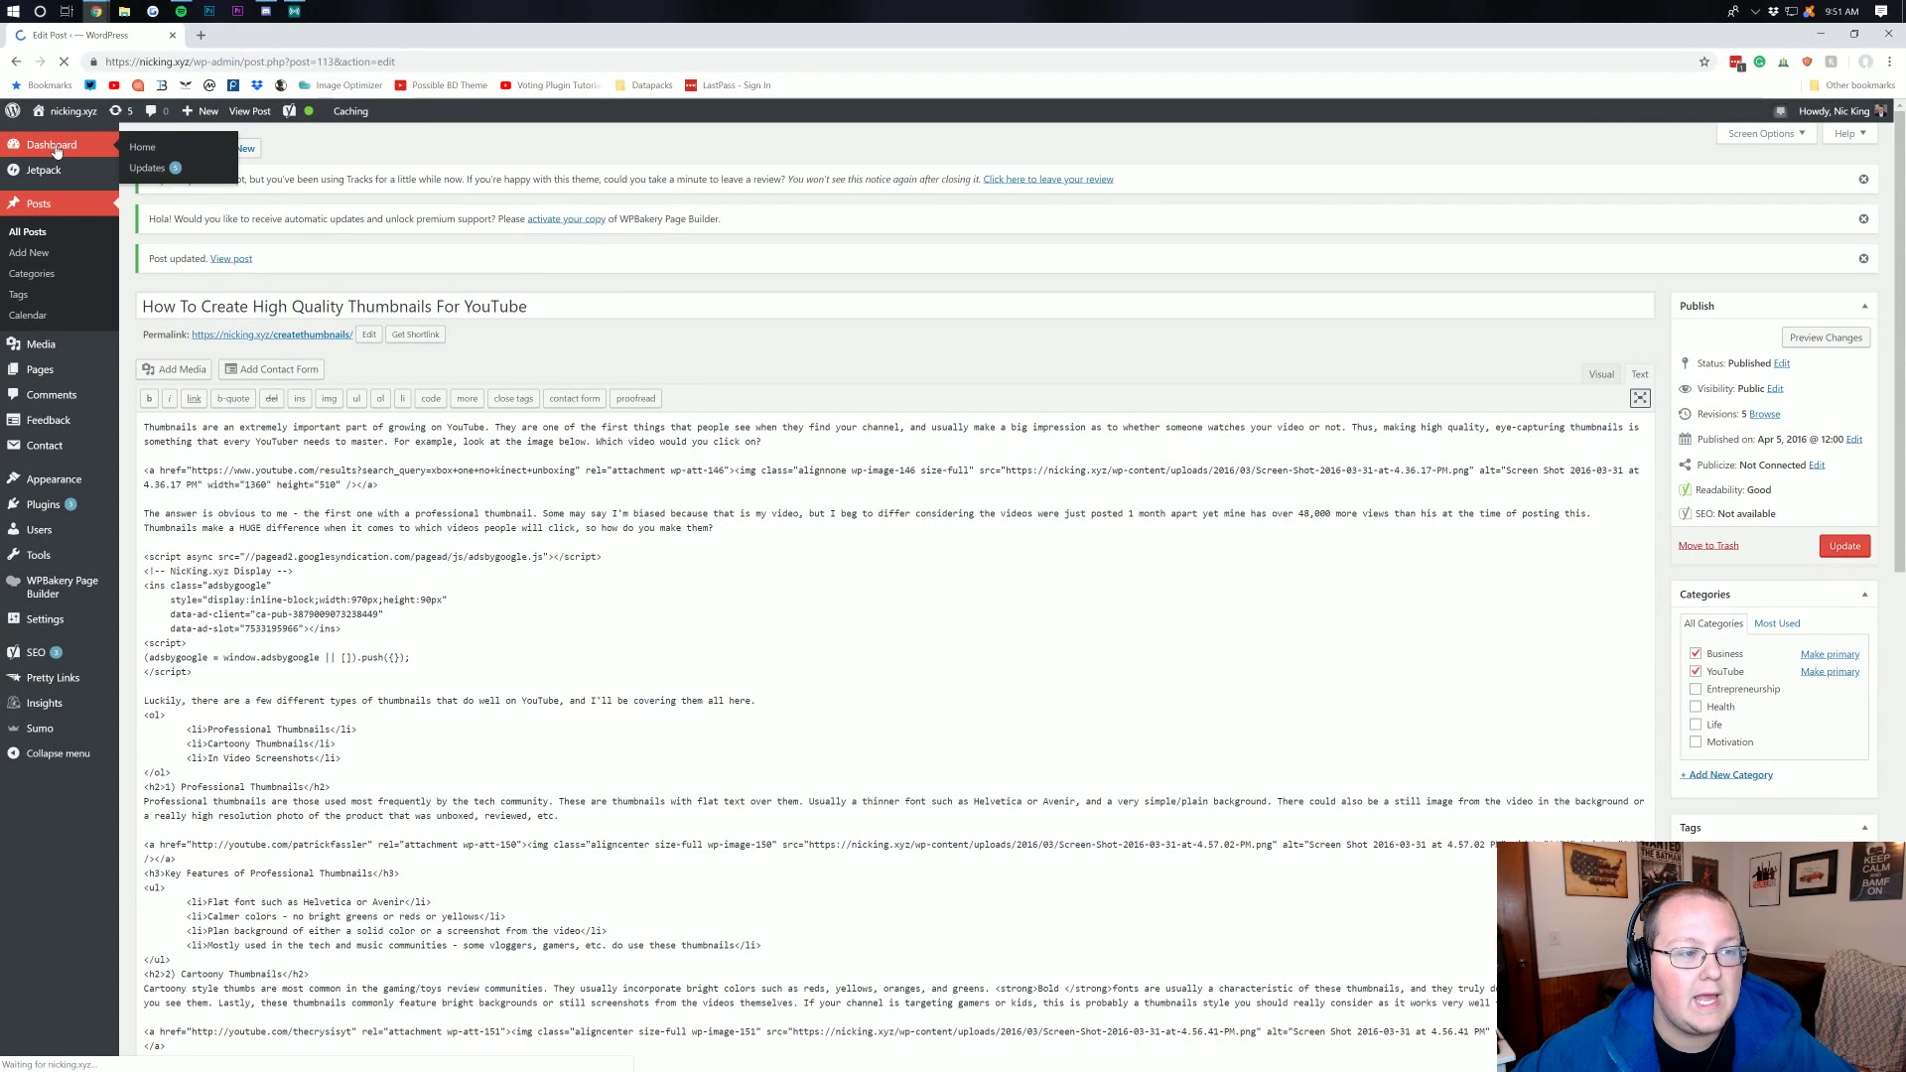
{"action": "mouse_move", "coordinate": [95, 11]}
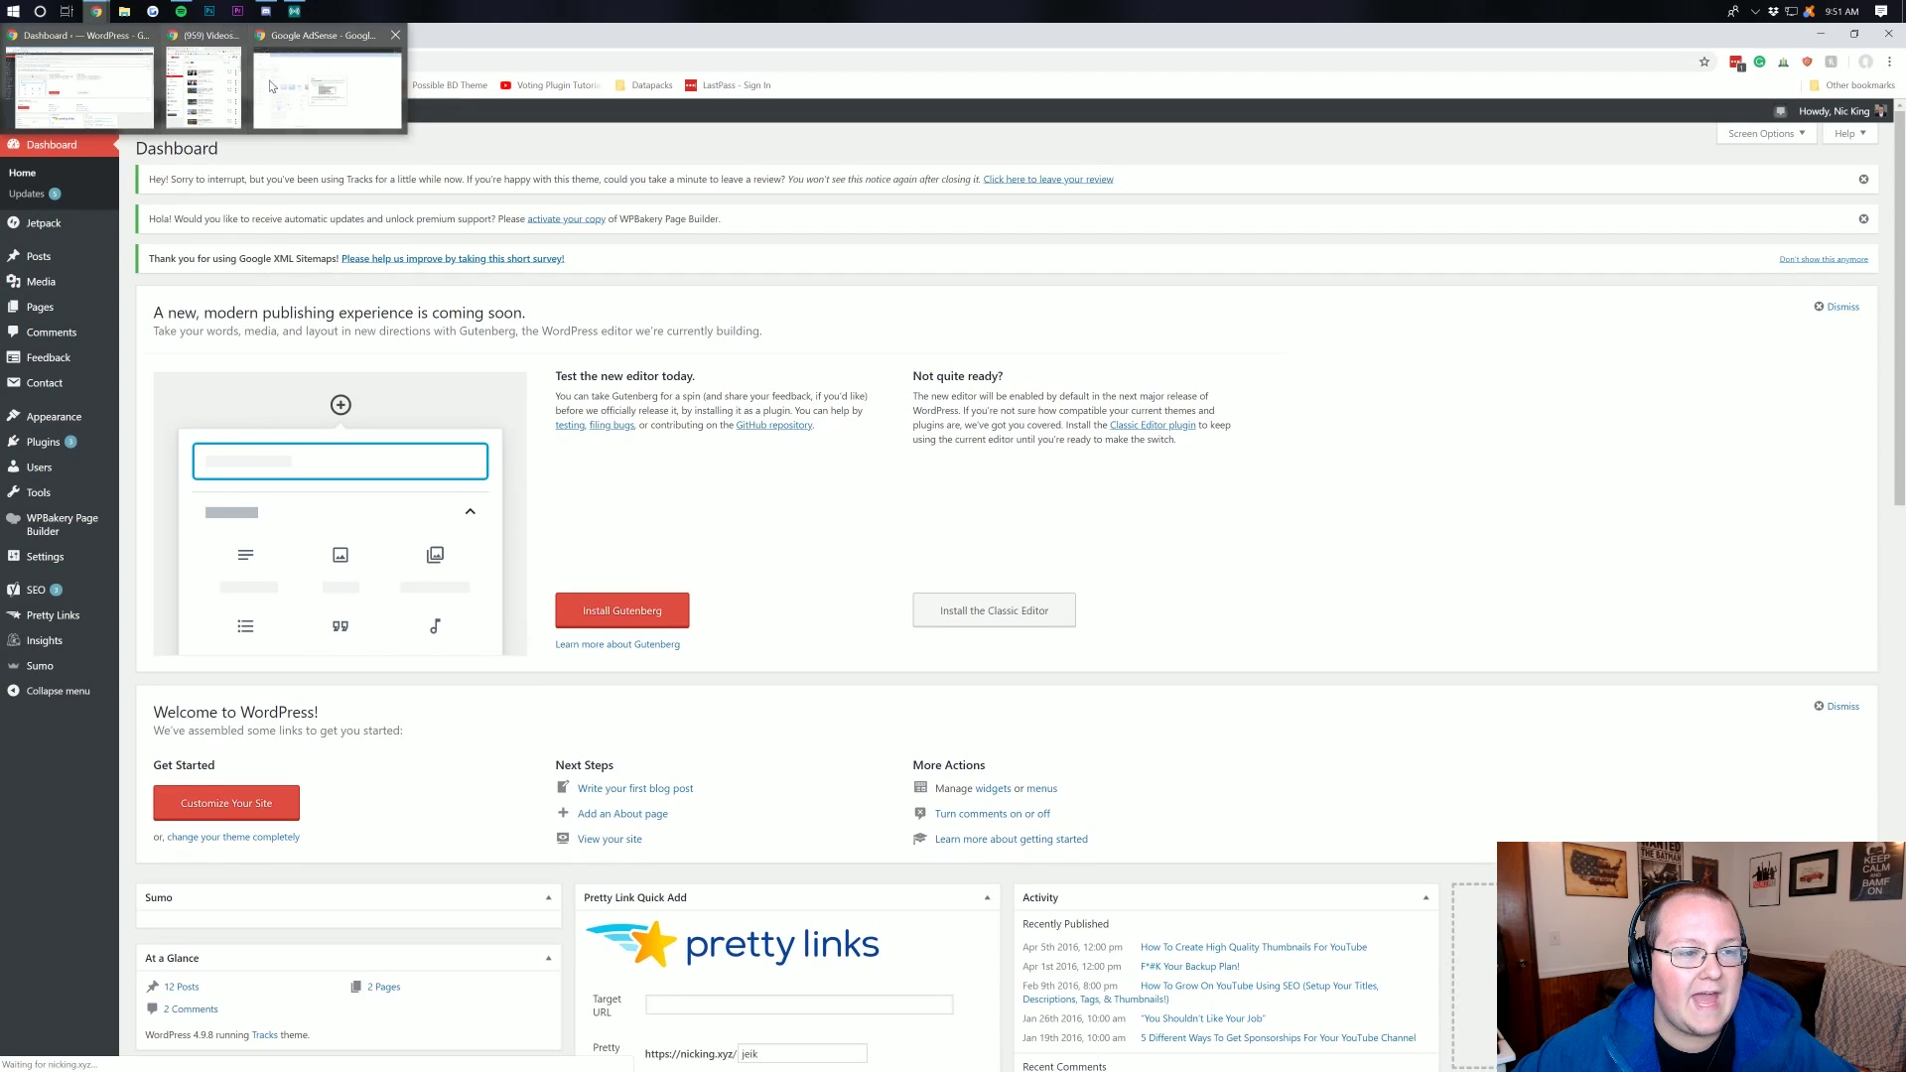
{"action": "left_click", "coordinate": [272, 86]}
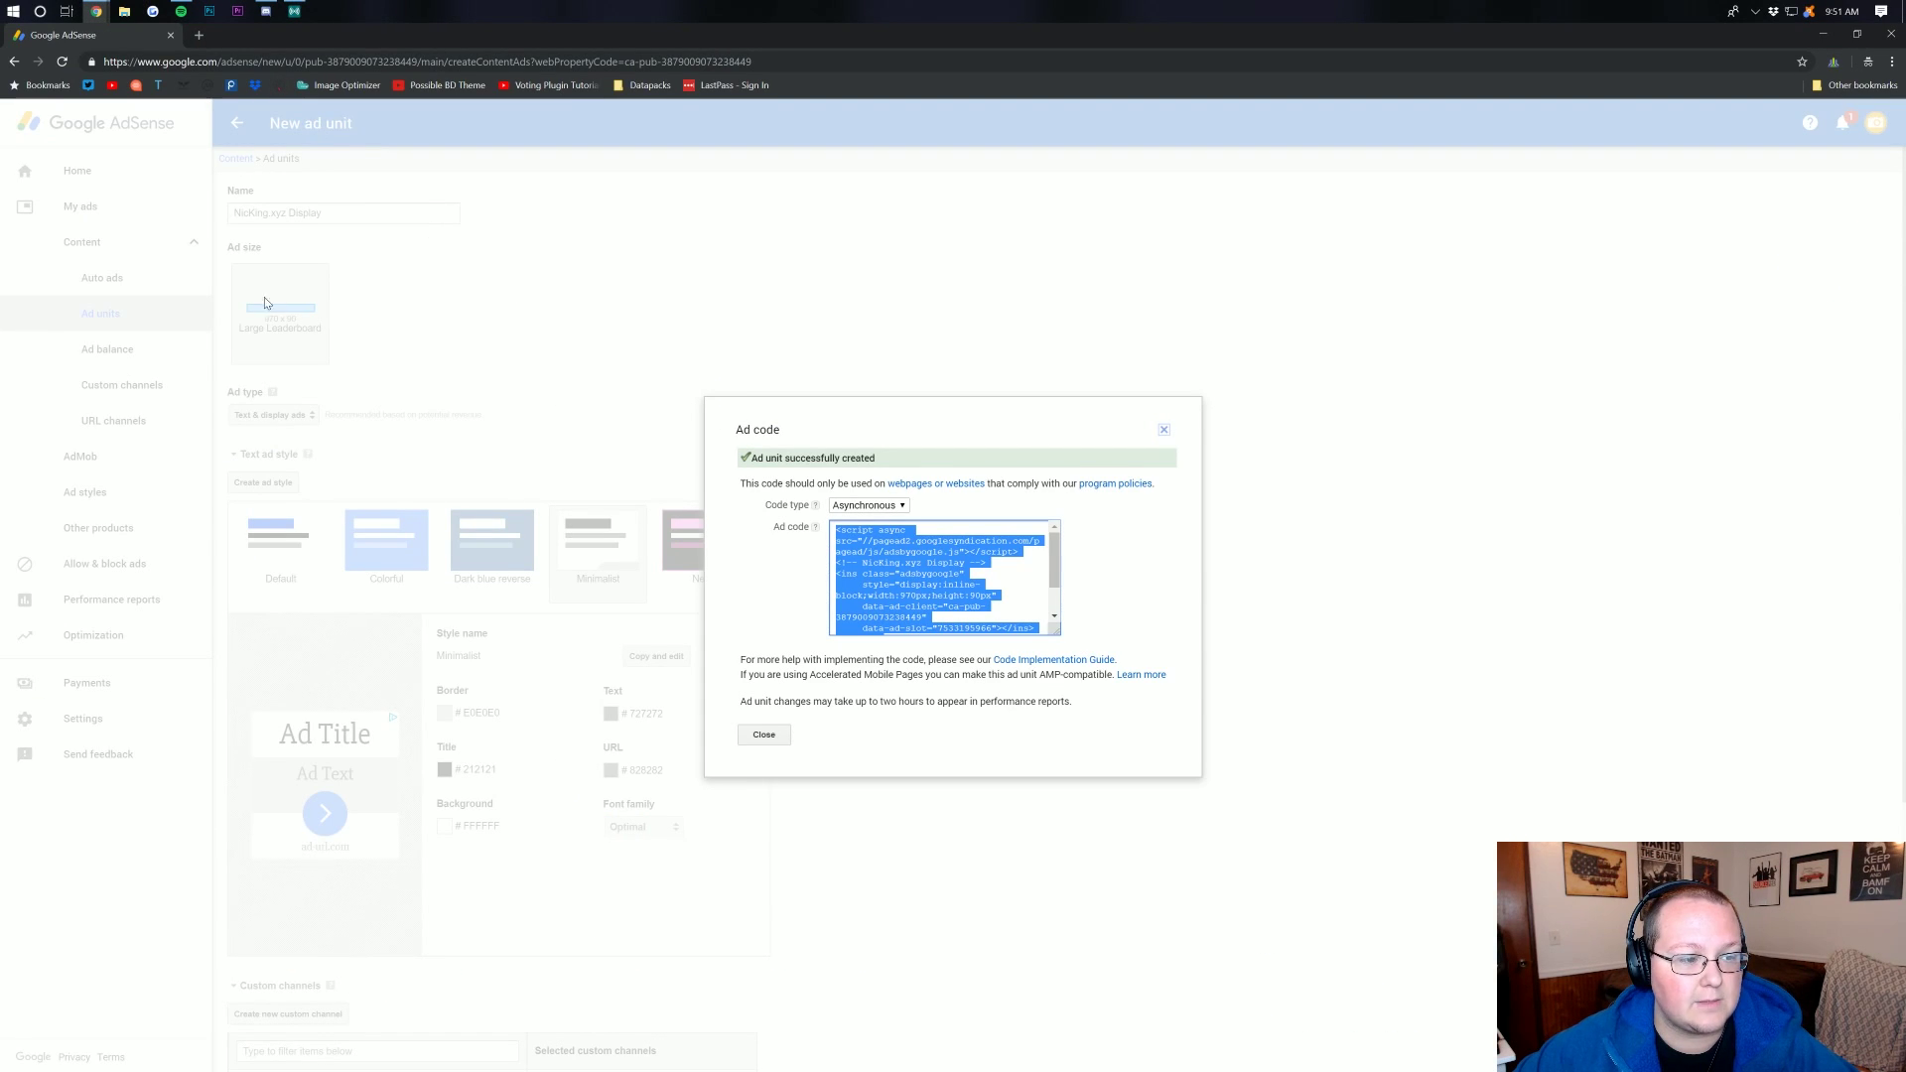
{"action": "left_click", "coordinate": [1165, 433]}
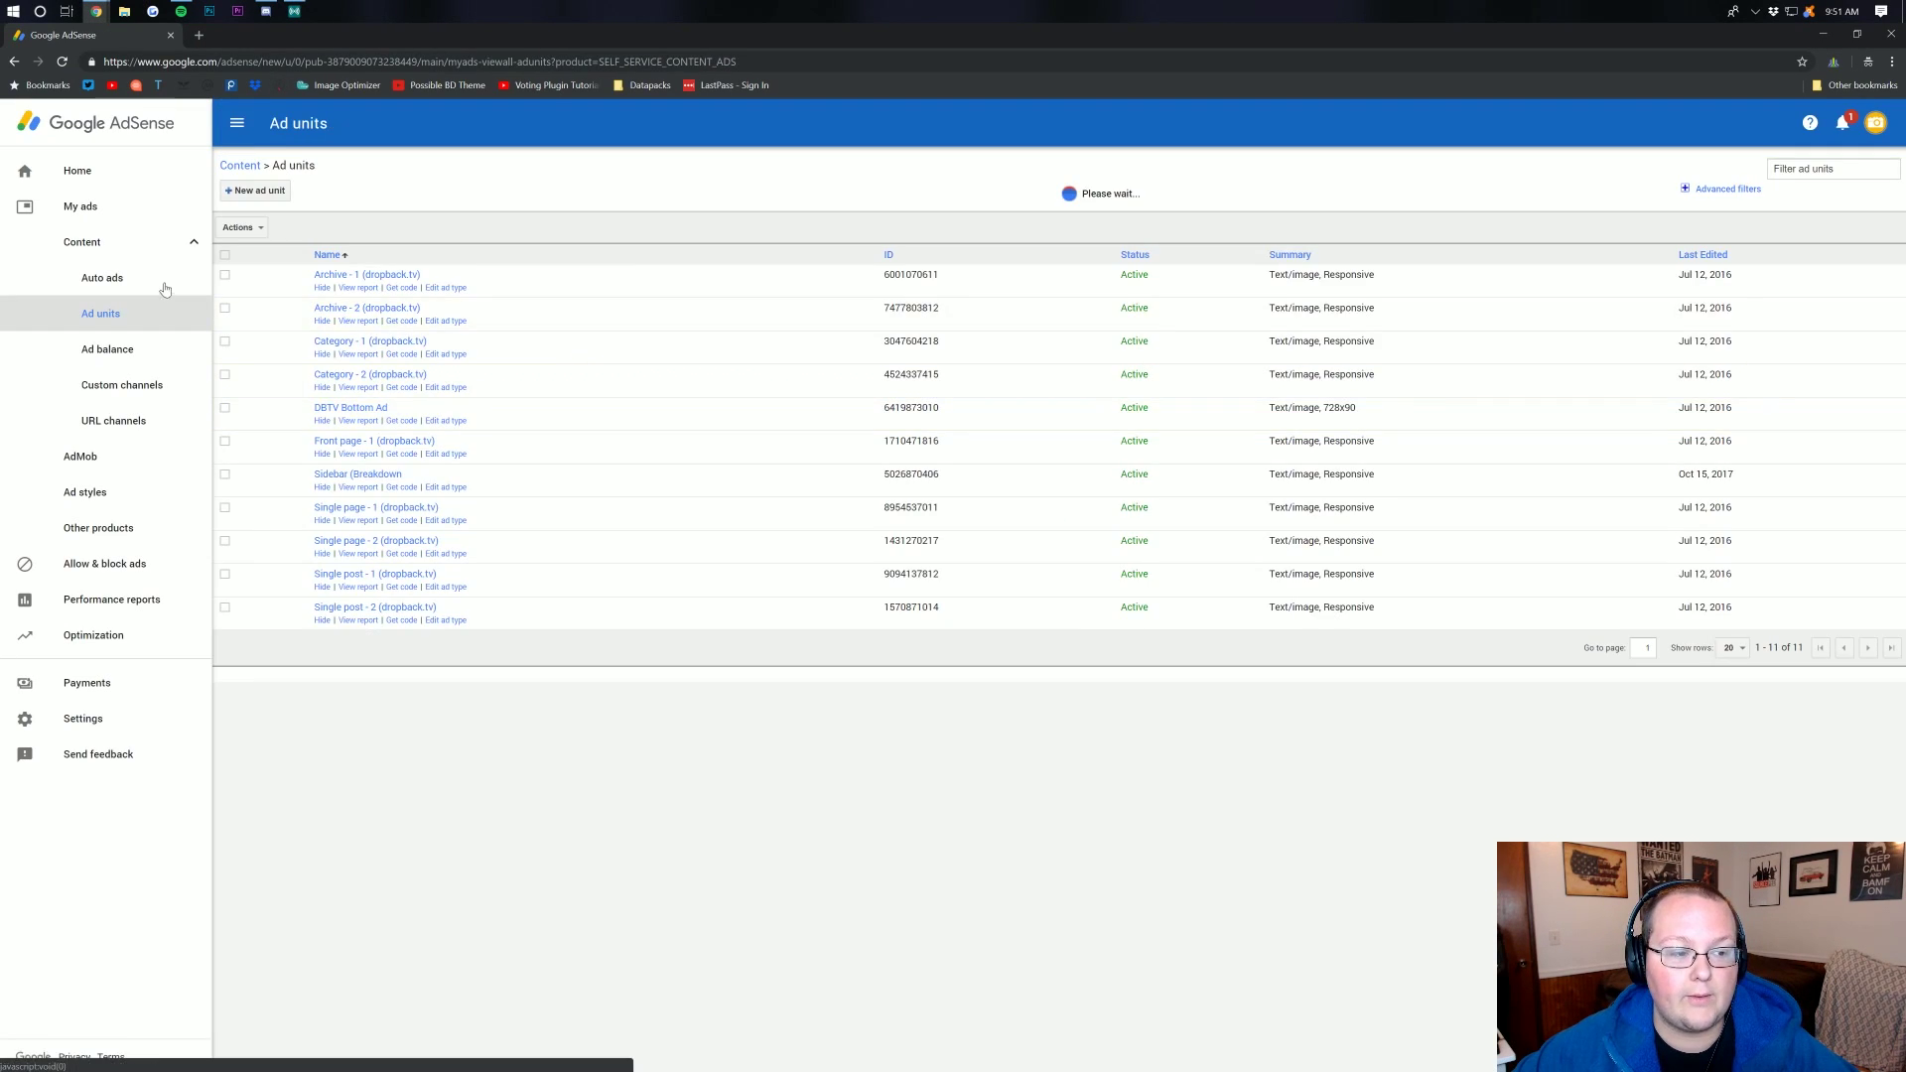
Select the Auto ads setup code snippet and return to the WordPress window.
{"action": "left_click", "coordinate": [123, 280]}
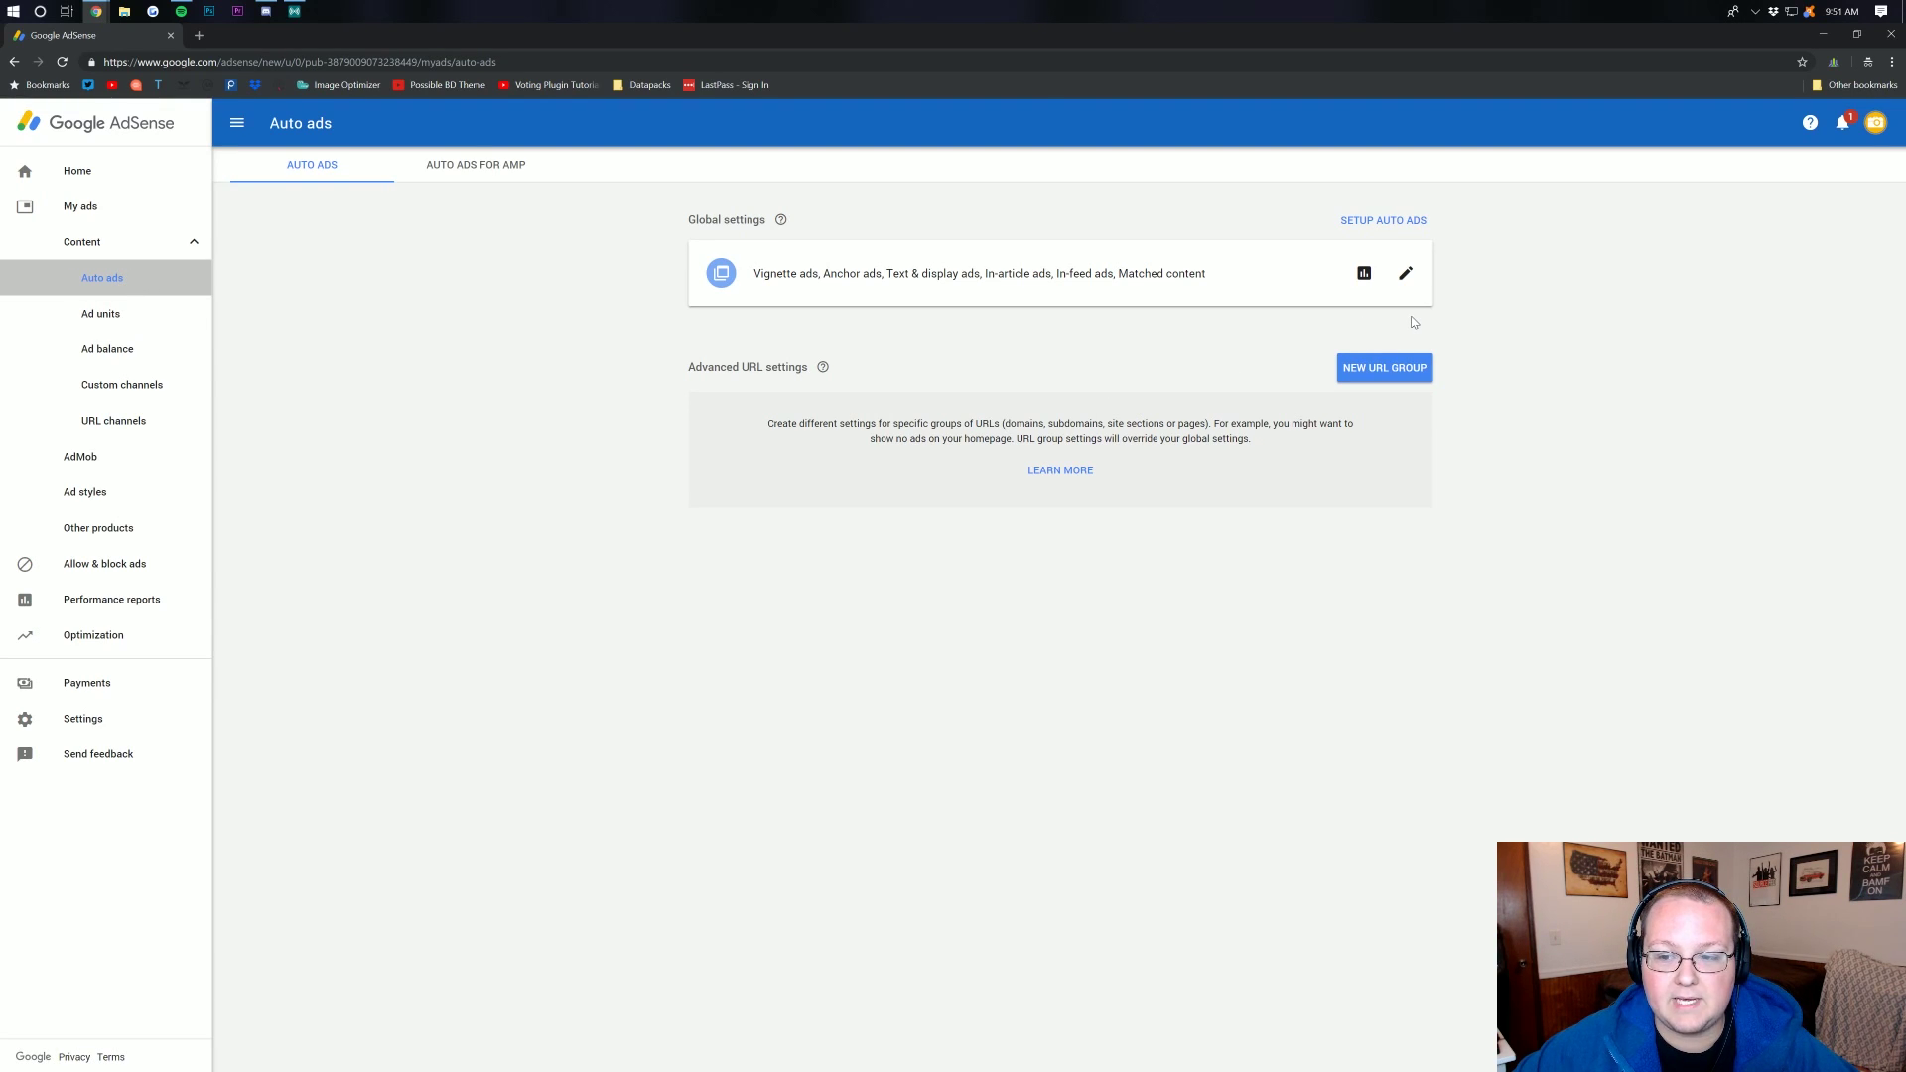
{"action": "left_click", "coordinate": [1400, 219]}
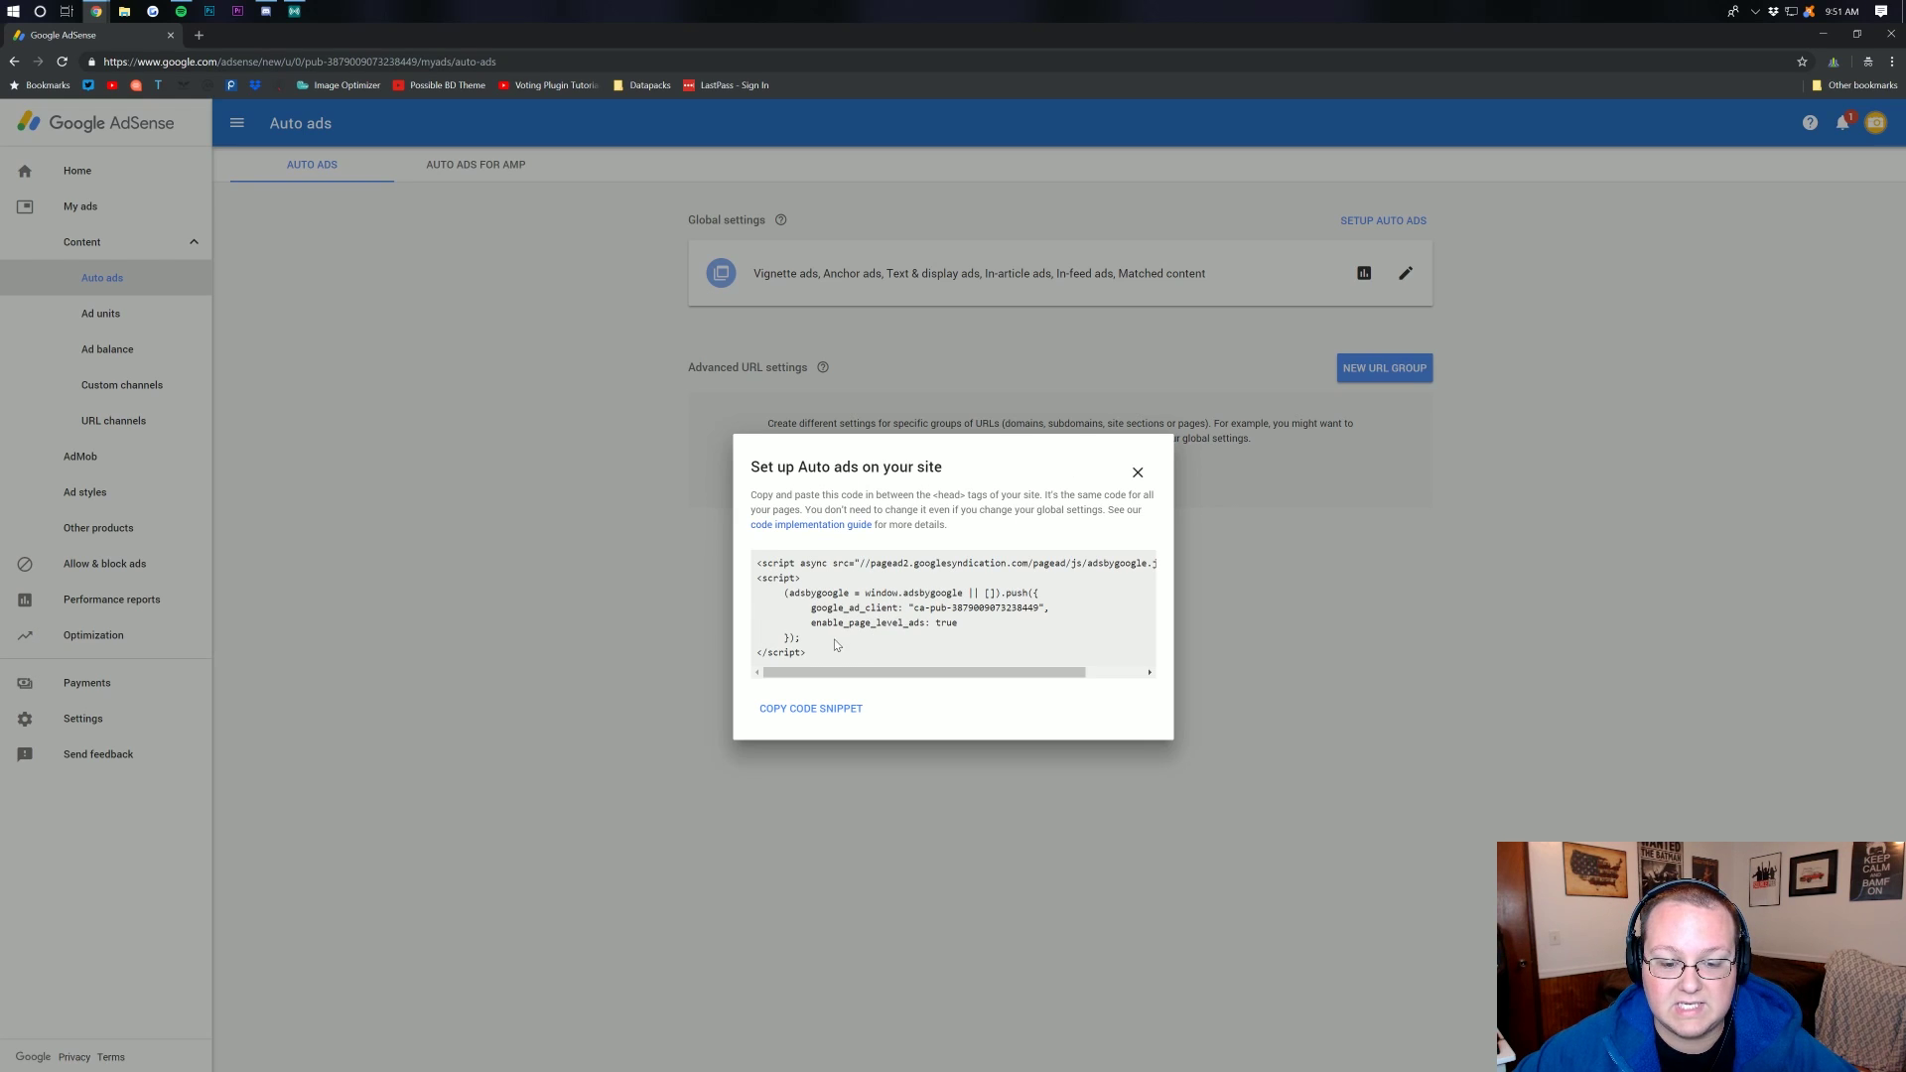
{"action": "left_click_drag", "start_coordinate": [816, 657], "coordinate": [760, 556]}
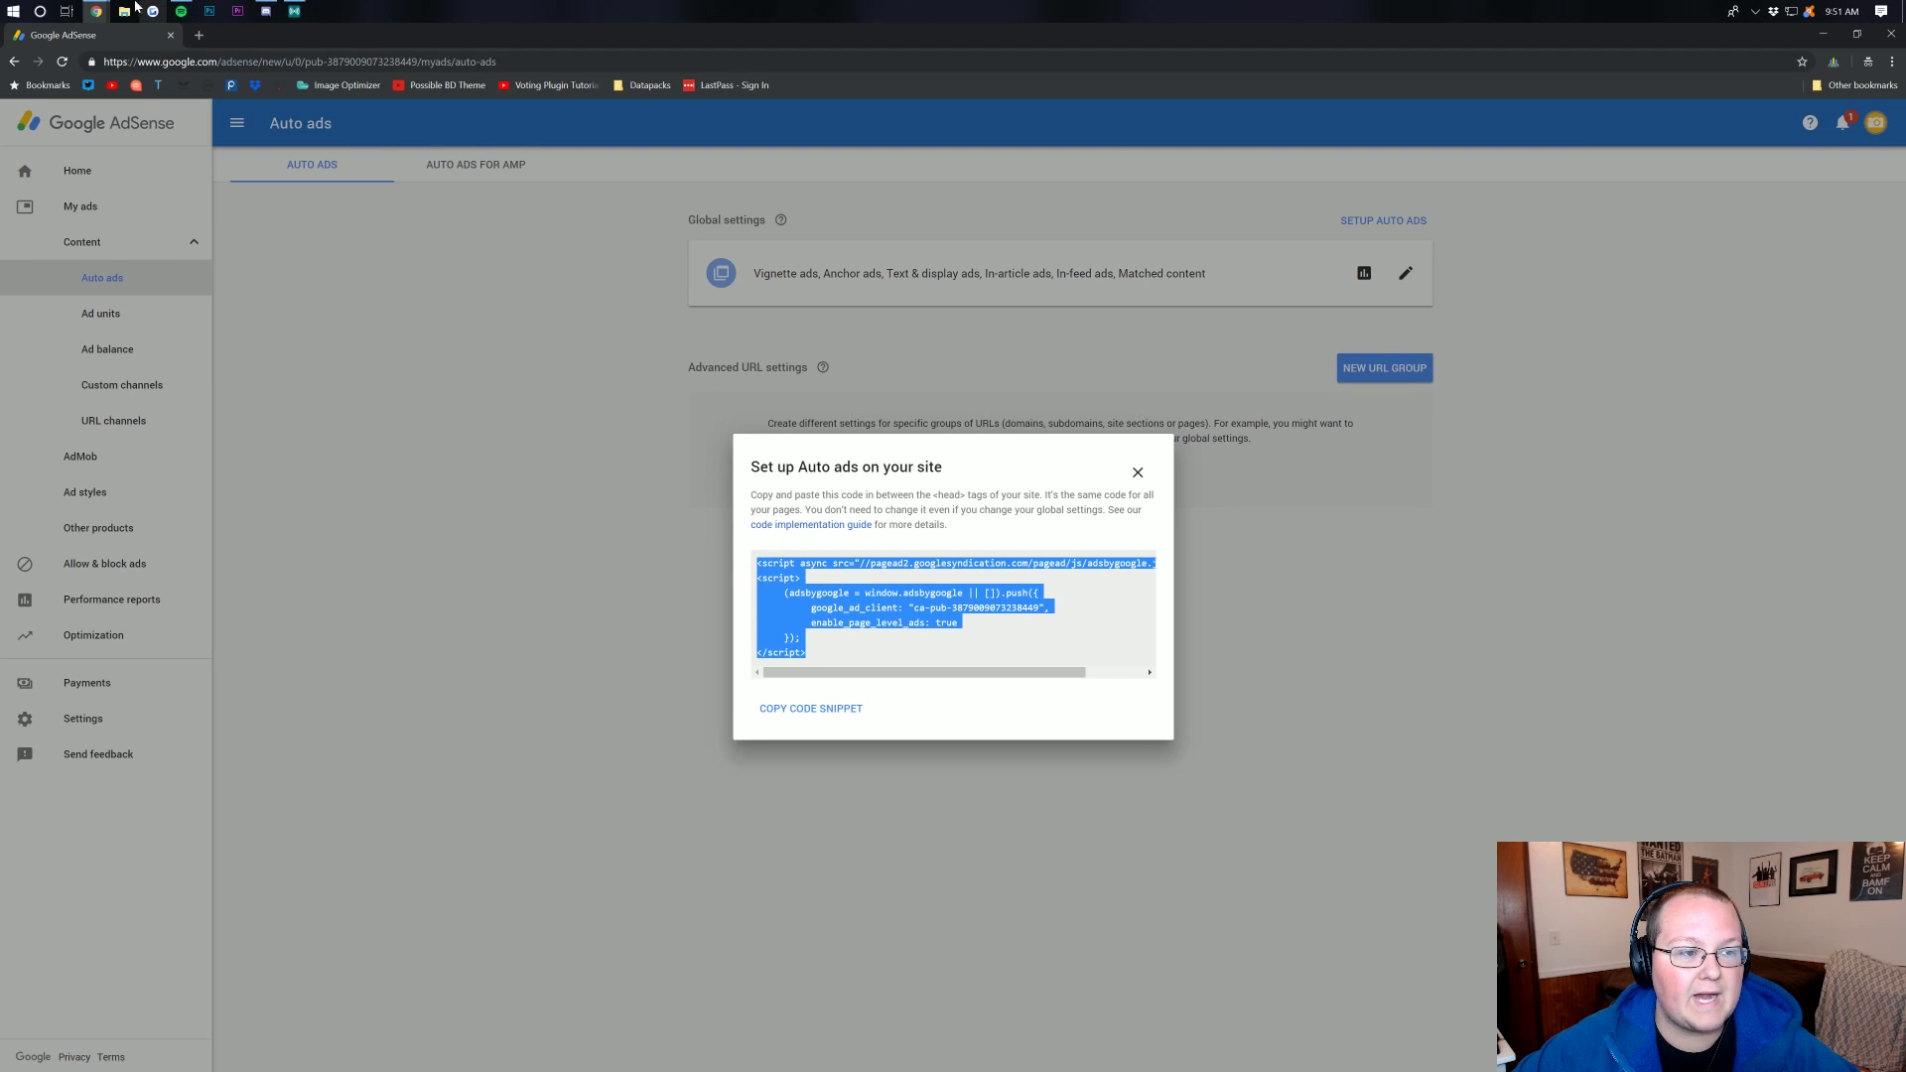
{"action": "left_click", "coordinate": [103, 7]}
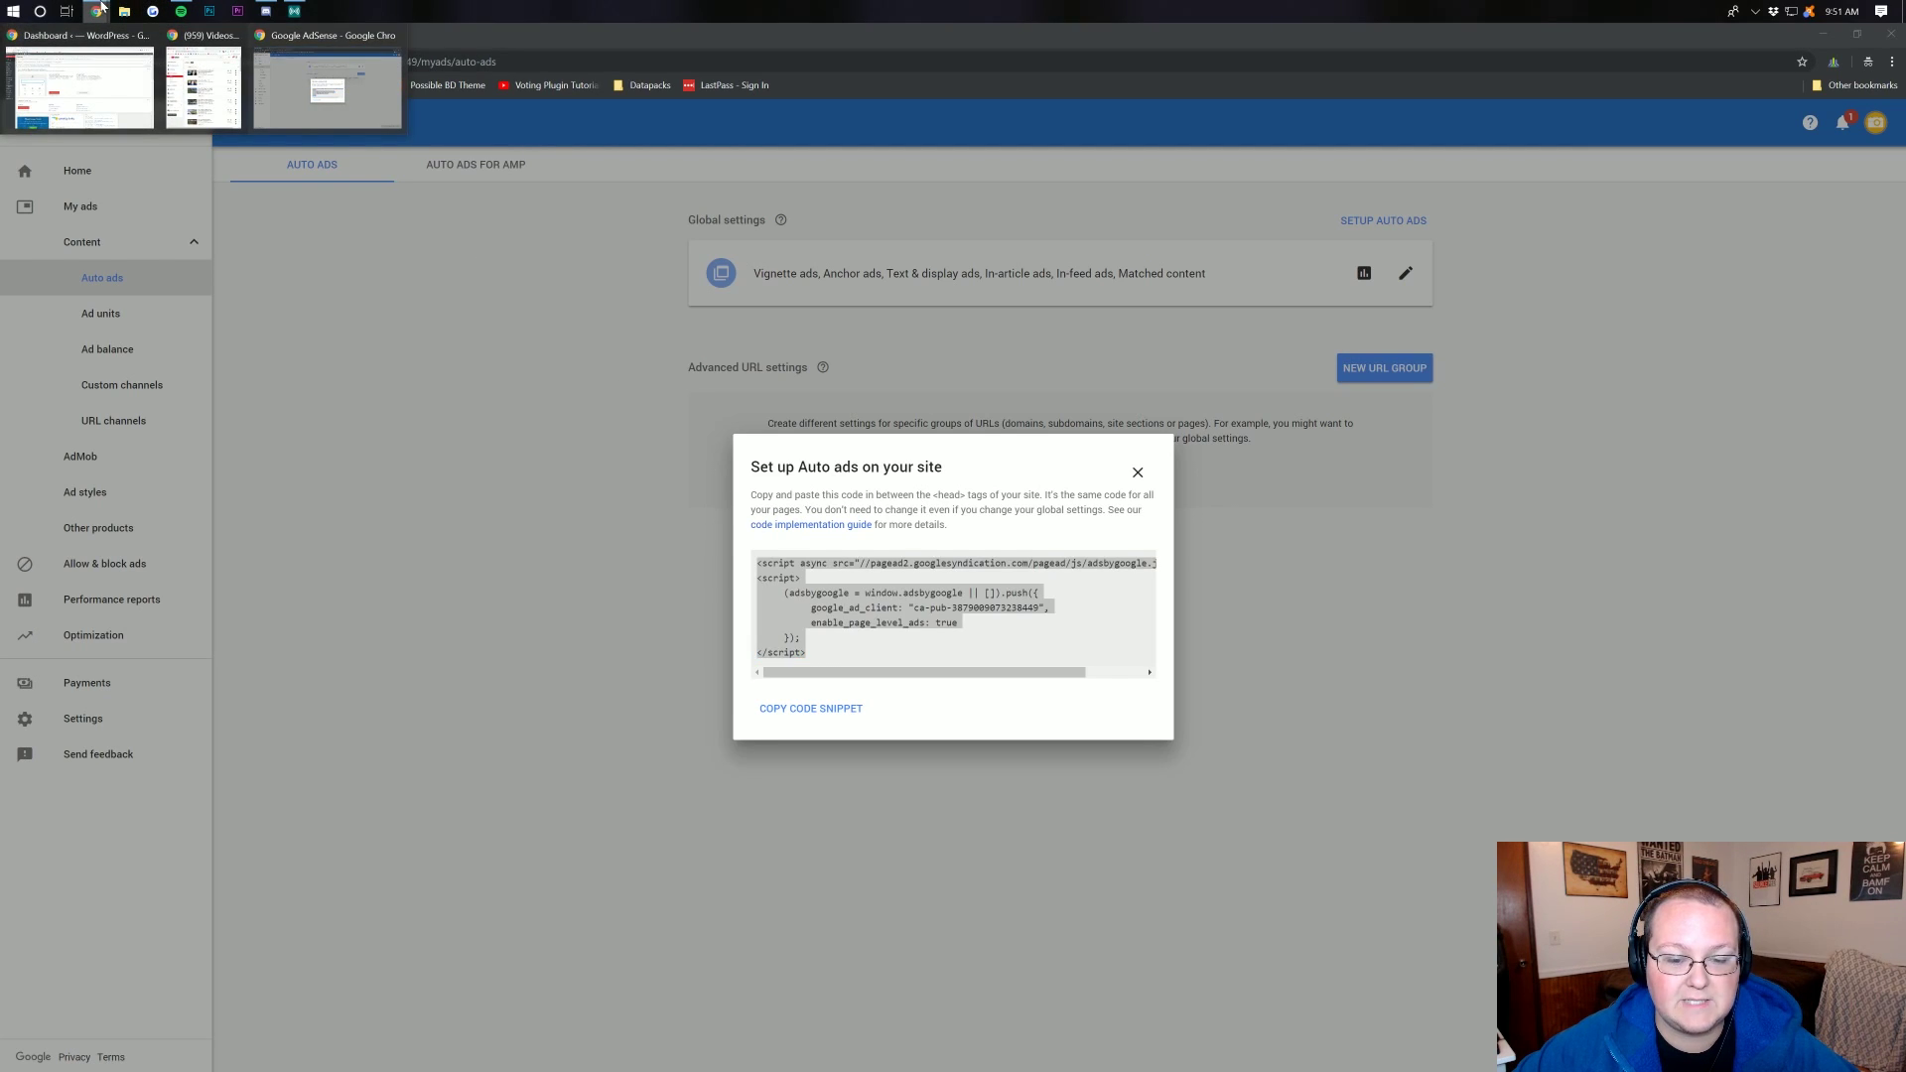
{"action": "left_click", "coordinate": [121, 103]}
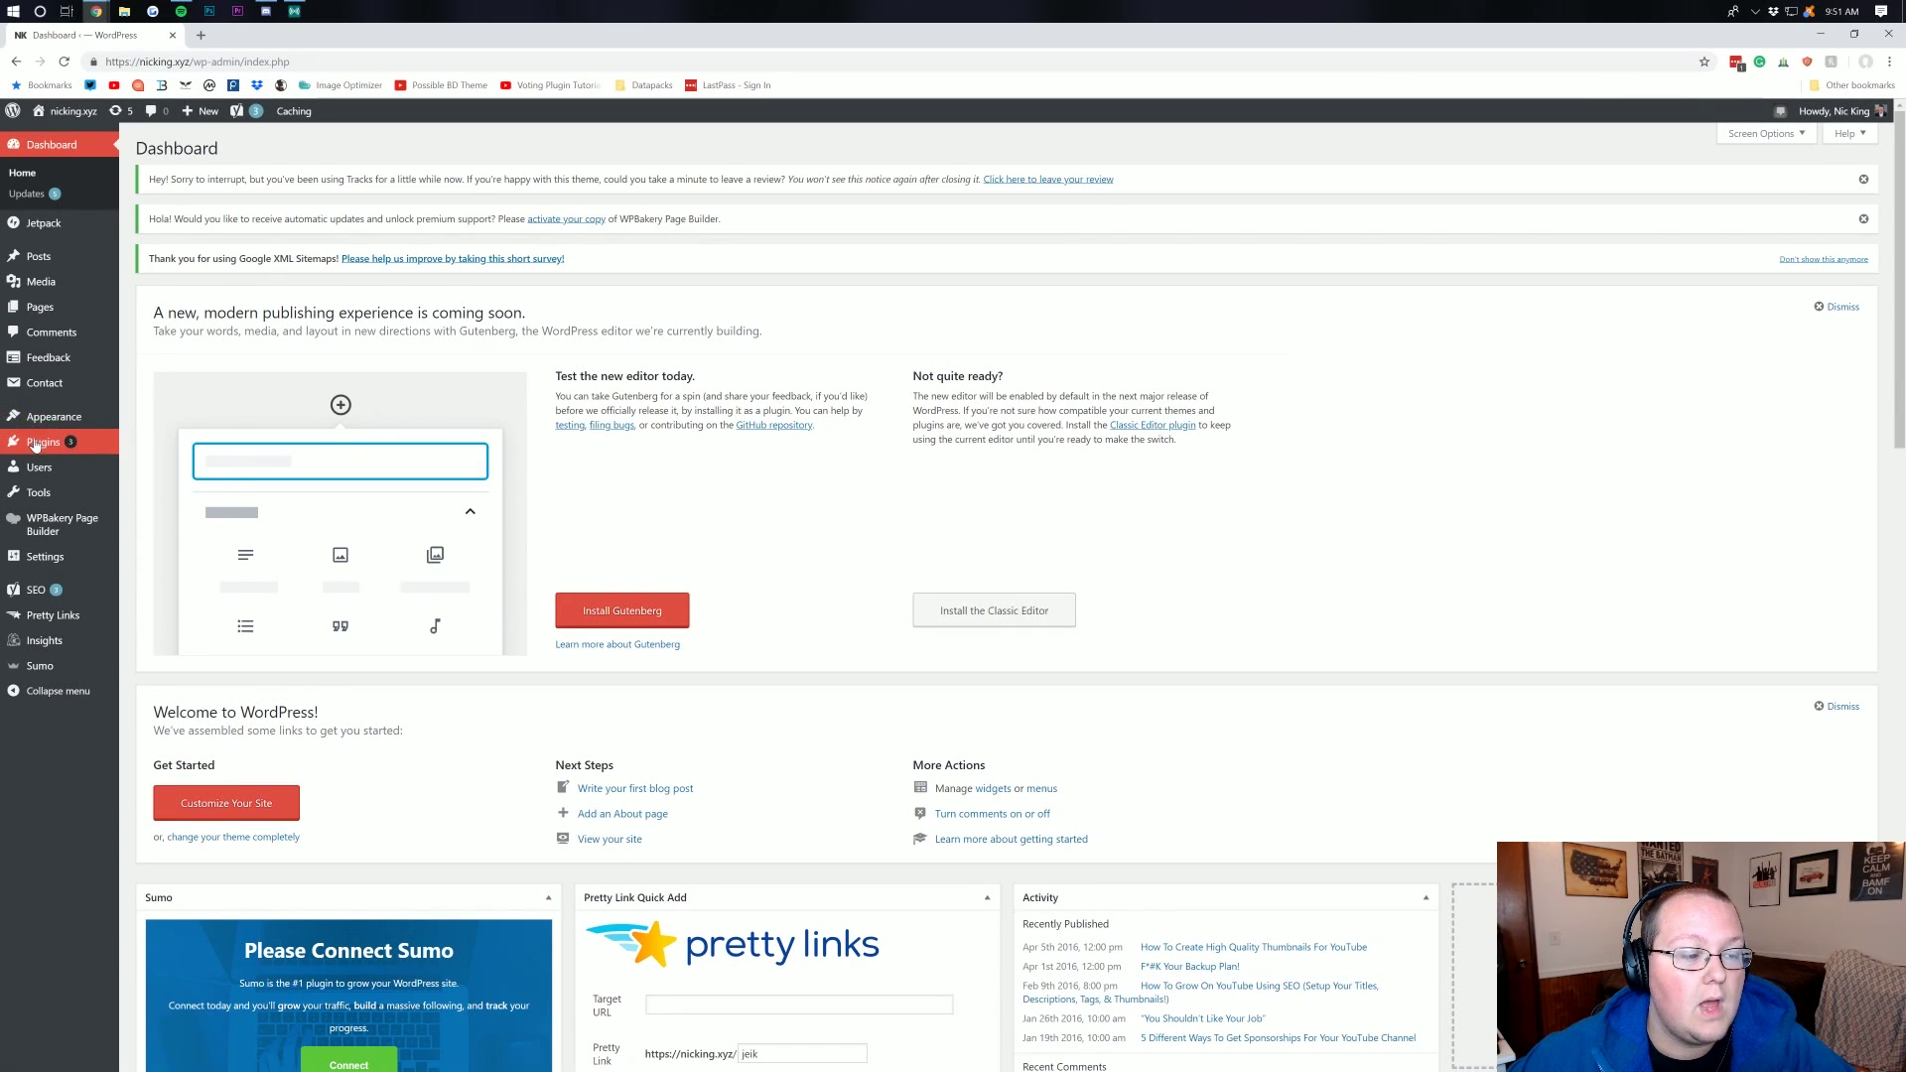
Open the Tracks theme's Theme Header (header.php) in Appearance > Editor.
{"action": "mouse_move", "coordinate": [81, 428]}
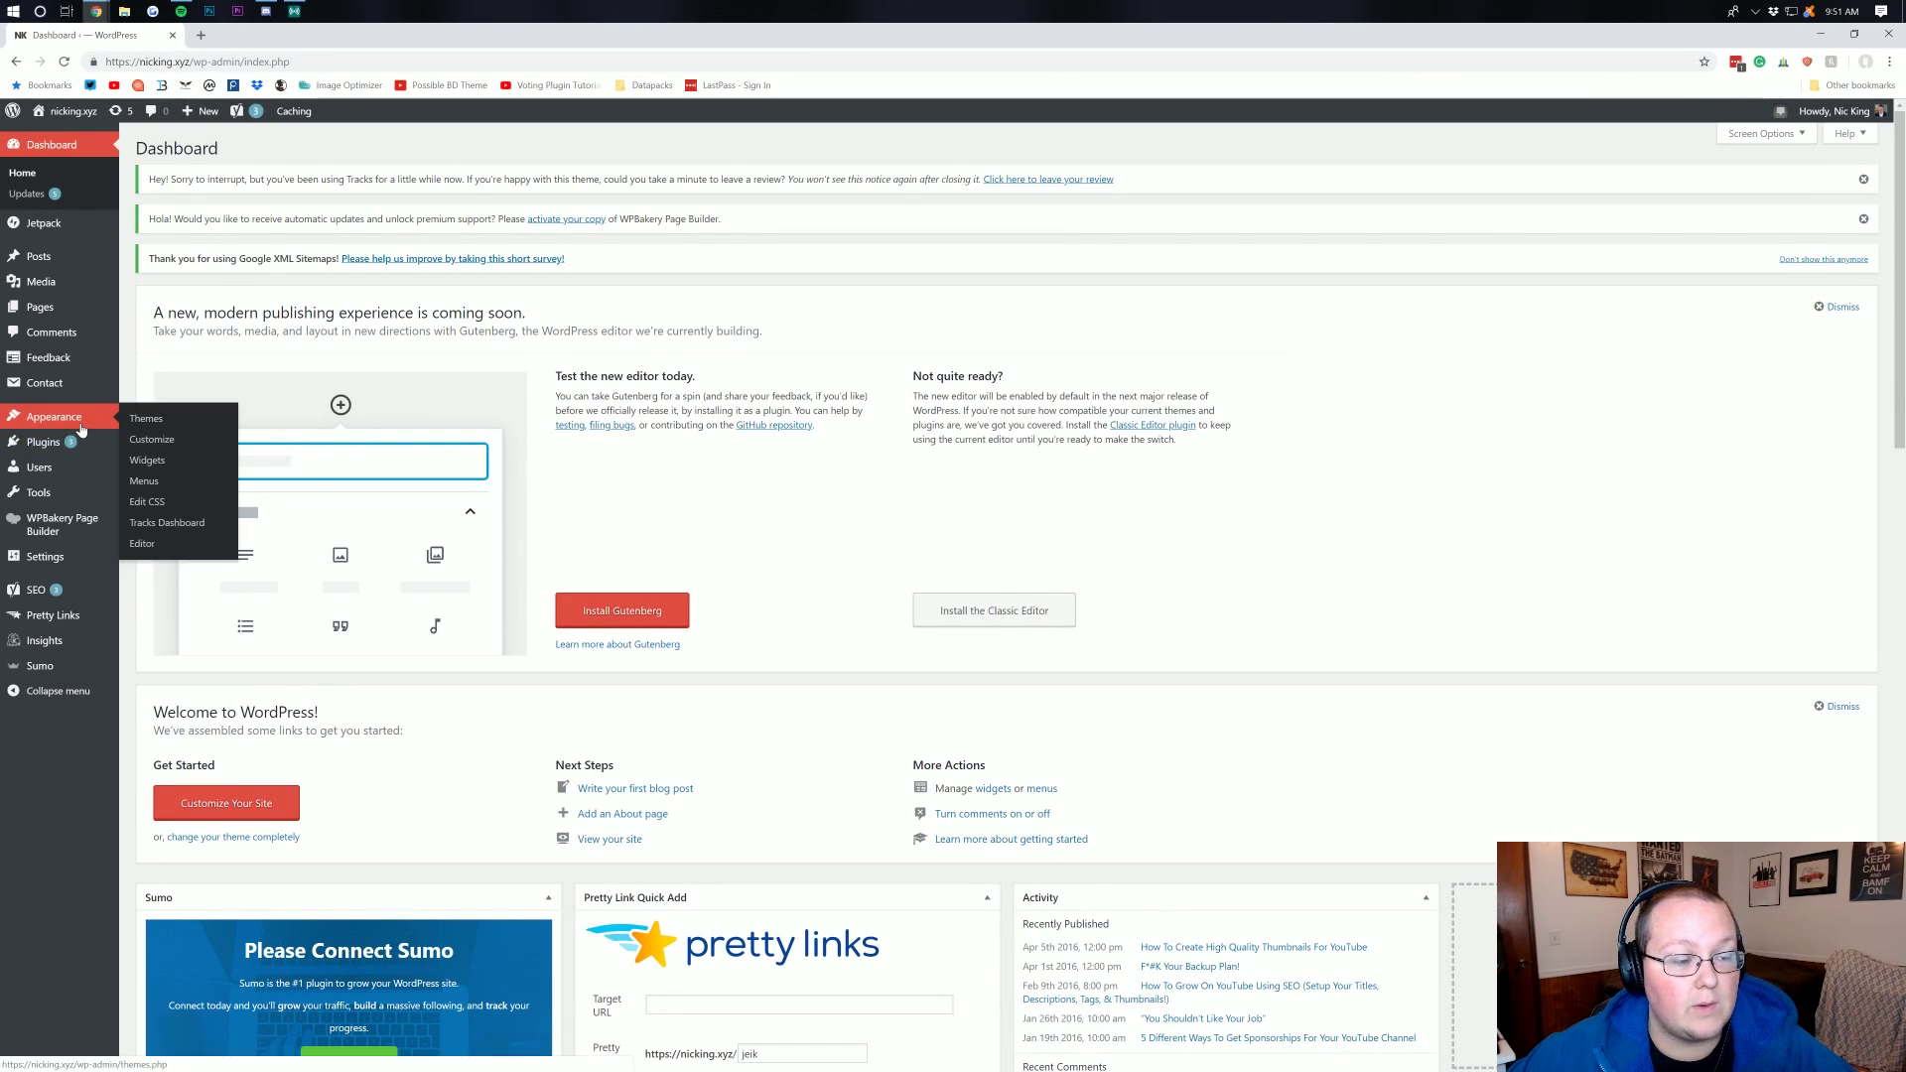
{"action": "left_click", "coordinate": [142, 546]}
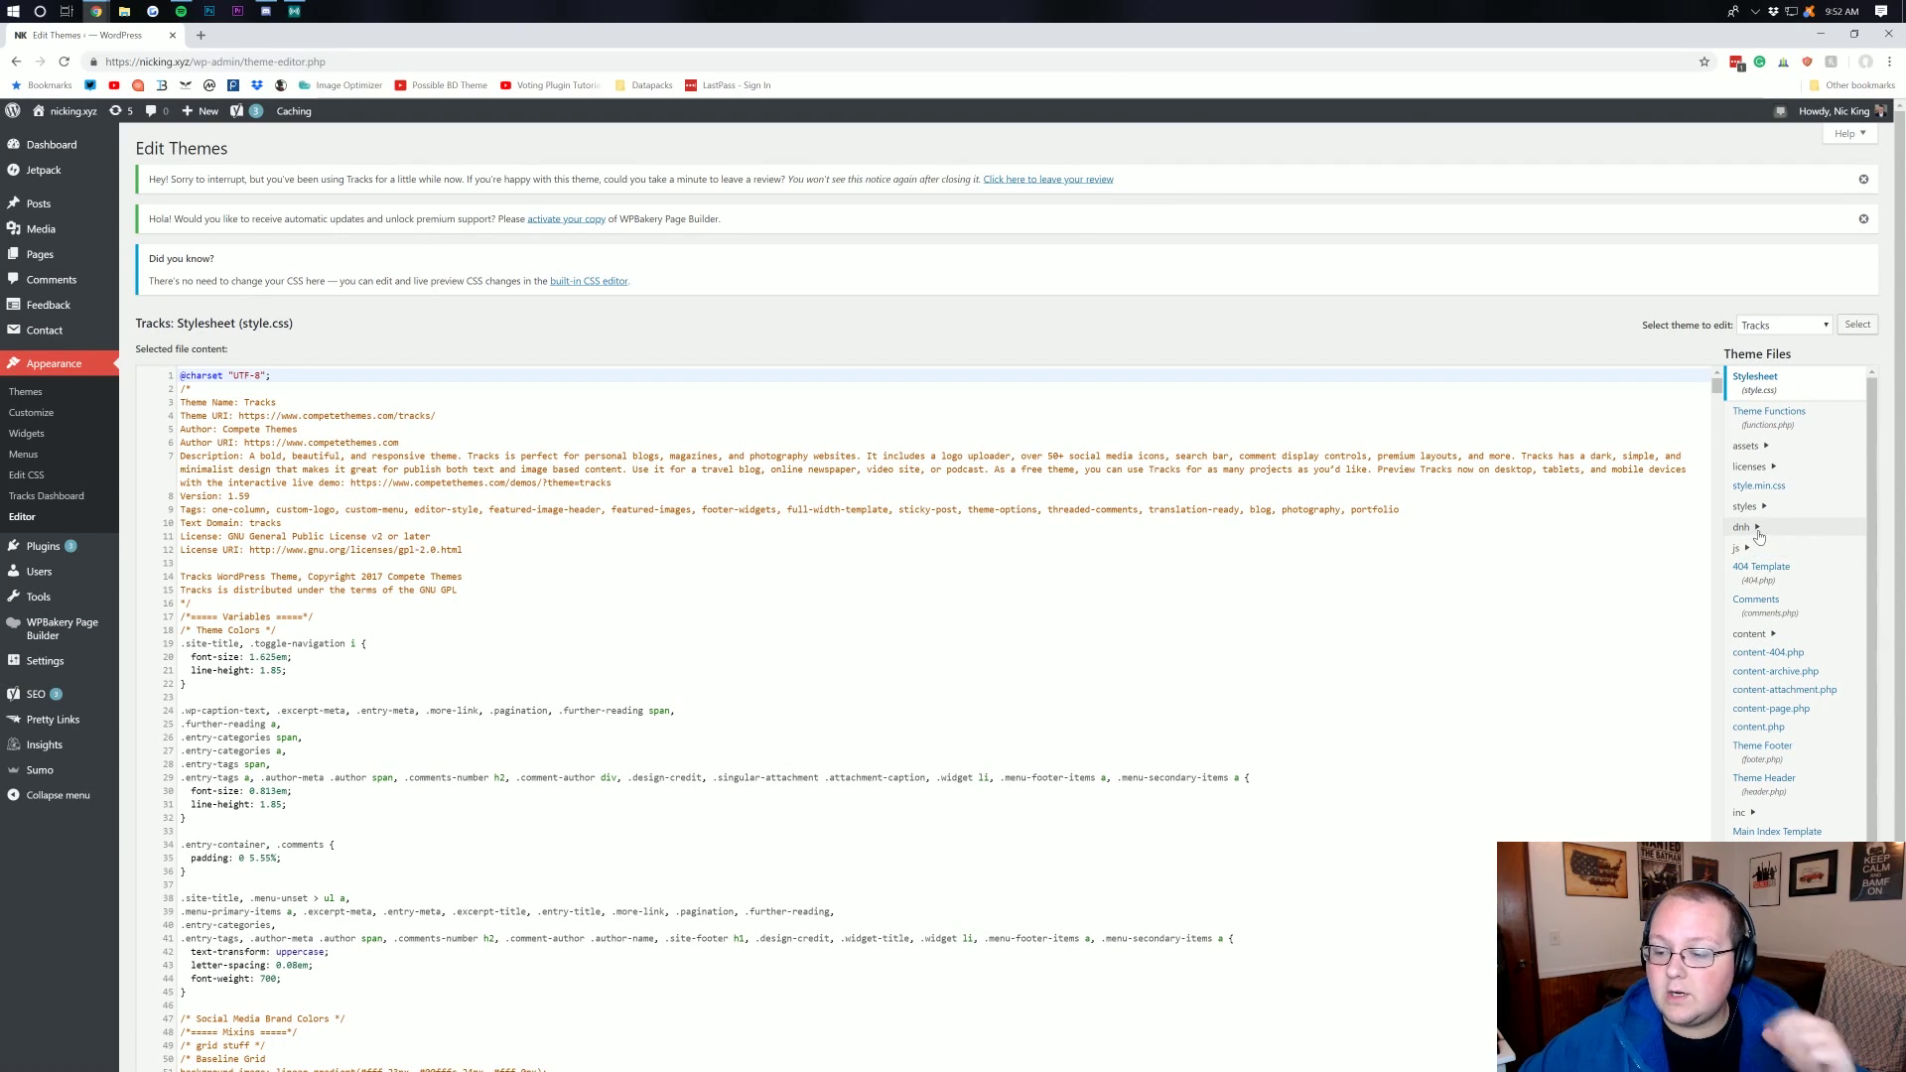
{"action": "scroll", "coordinate": [1752, 547], "scroll_direction": "down", "scroll_amount": 3}
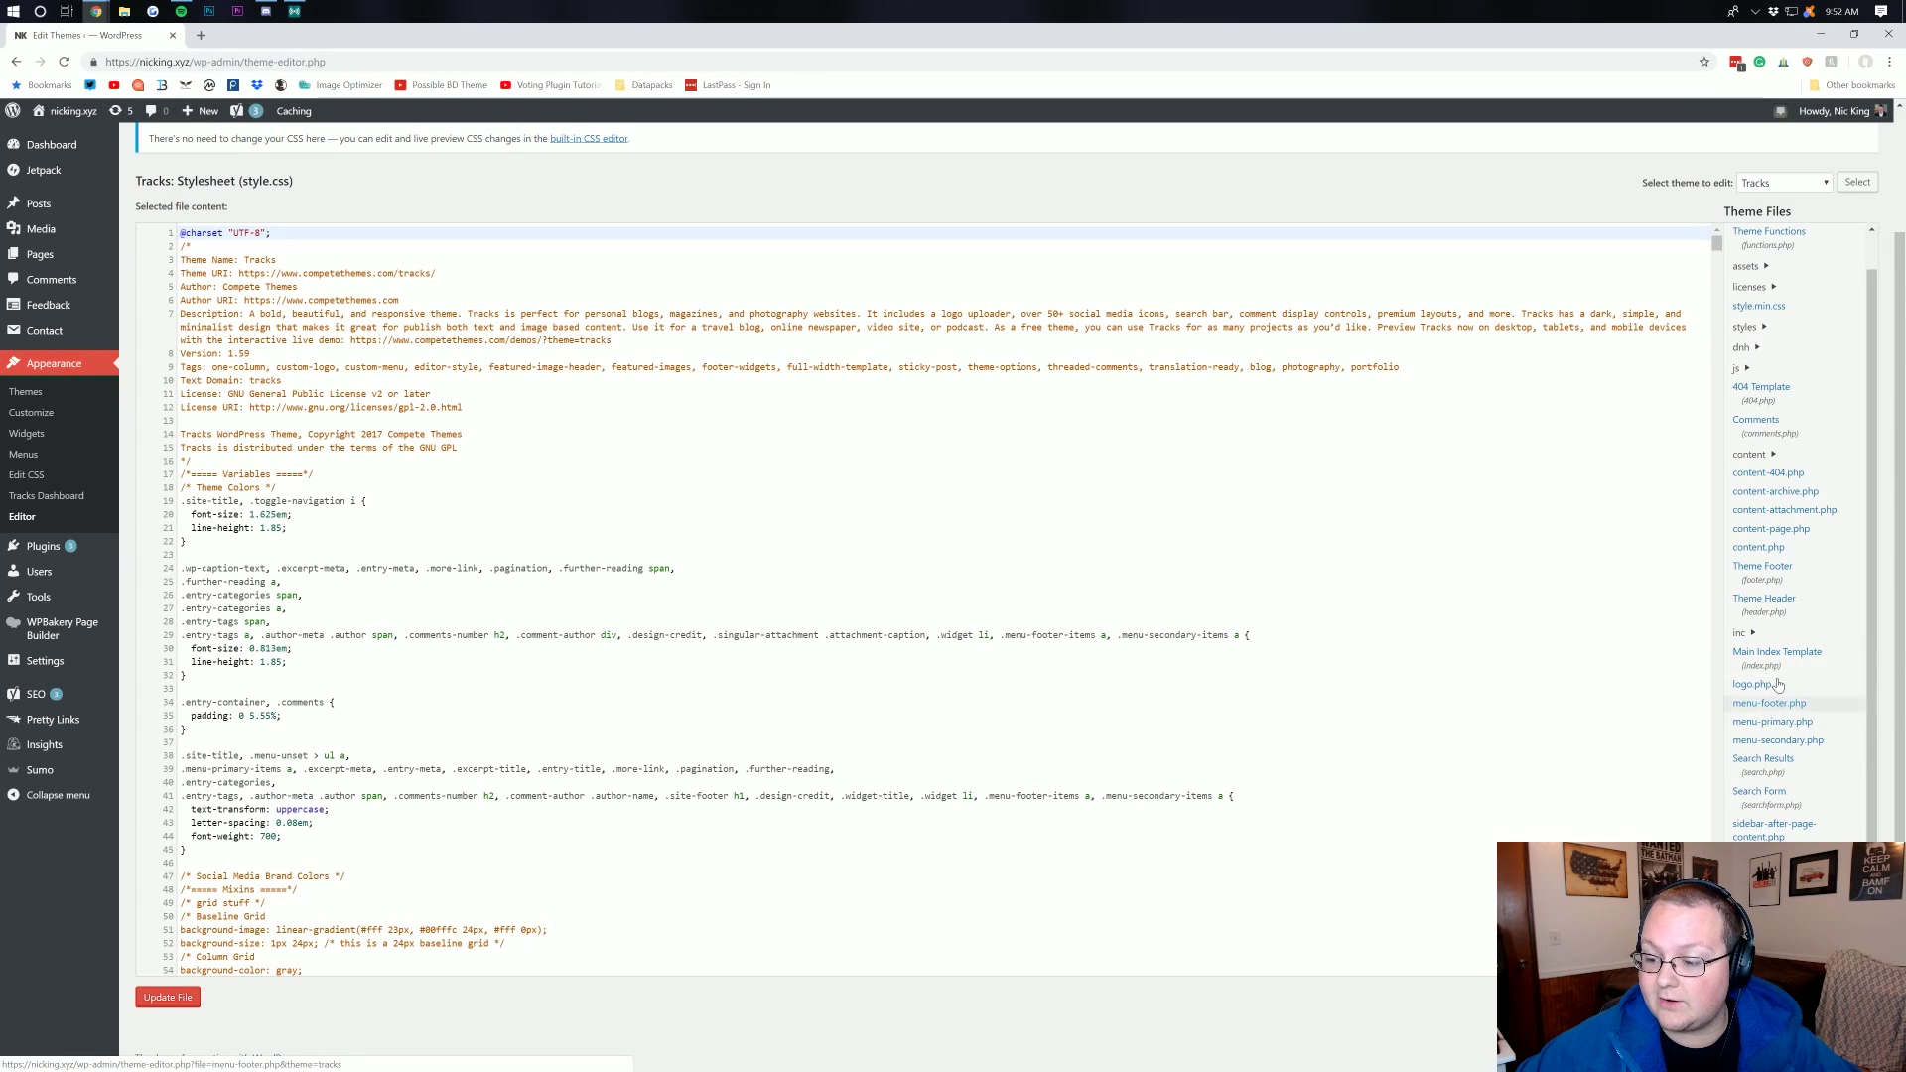
{"action": "left_click", "coordinate": [1792, 608]}
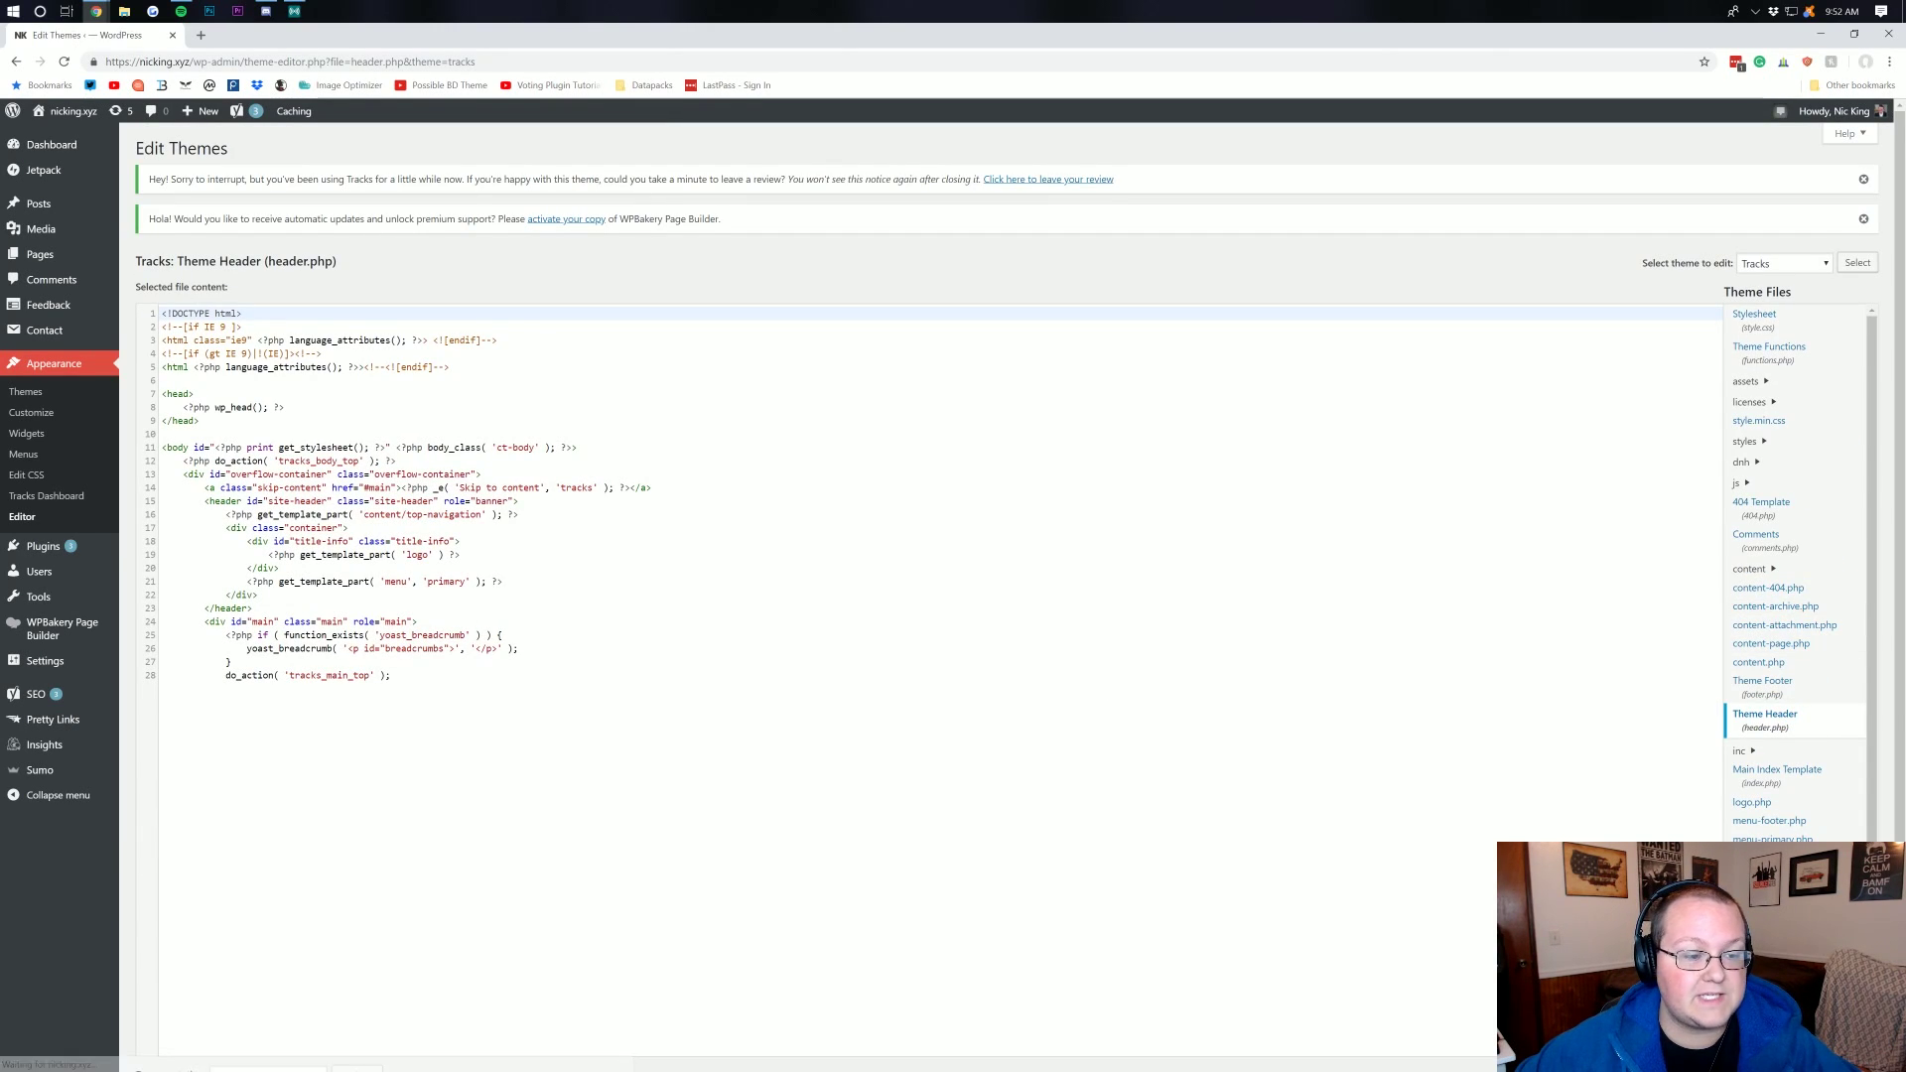
Paste the AdSense auto-ads script right after the opening <head> tag and update the file.
{"action": "left_click_drag", "start_coordinate": [162, 394], "coordinate": [199, 420]}
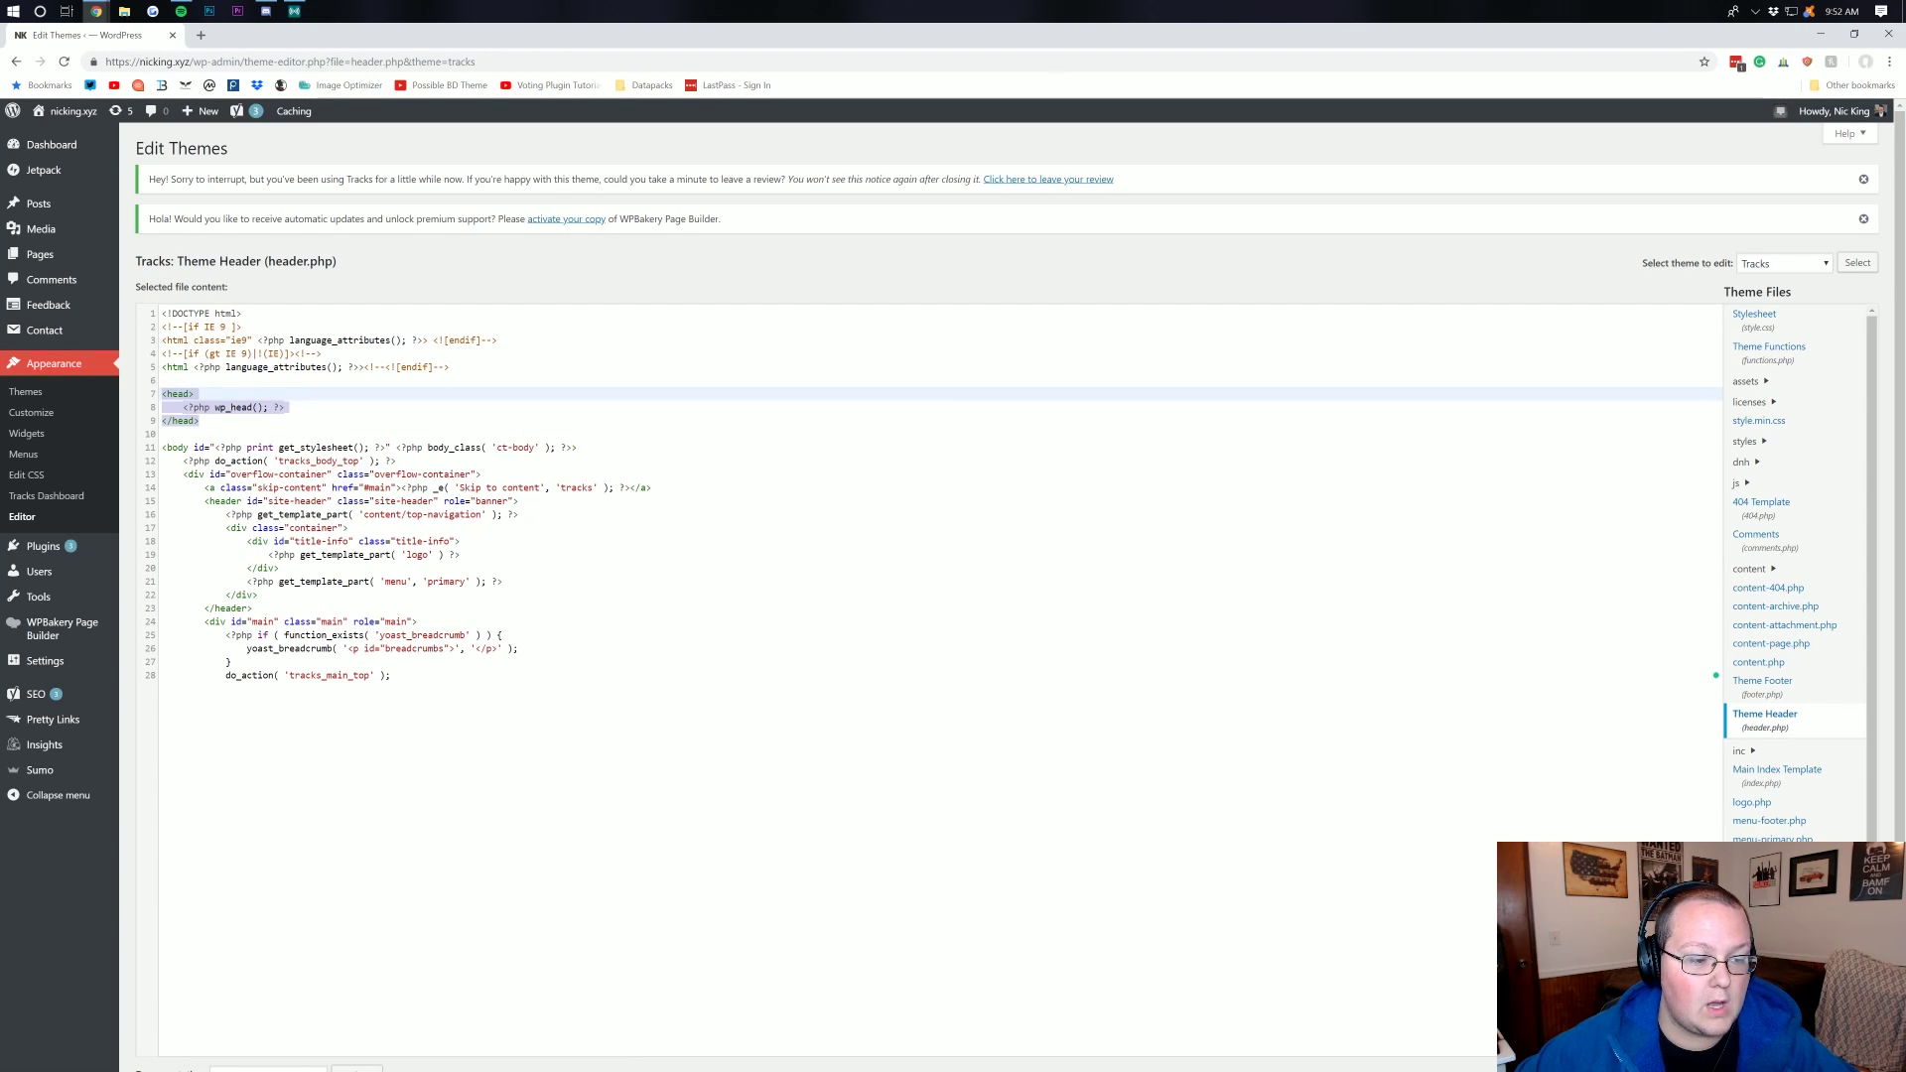
{"action": "left_click", "coordinate": [162, 433]}
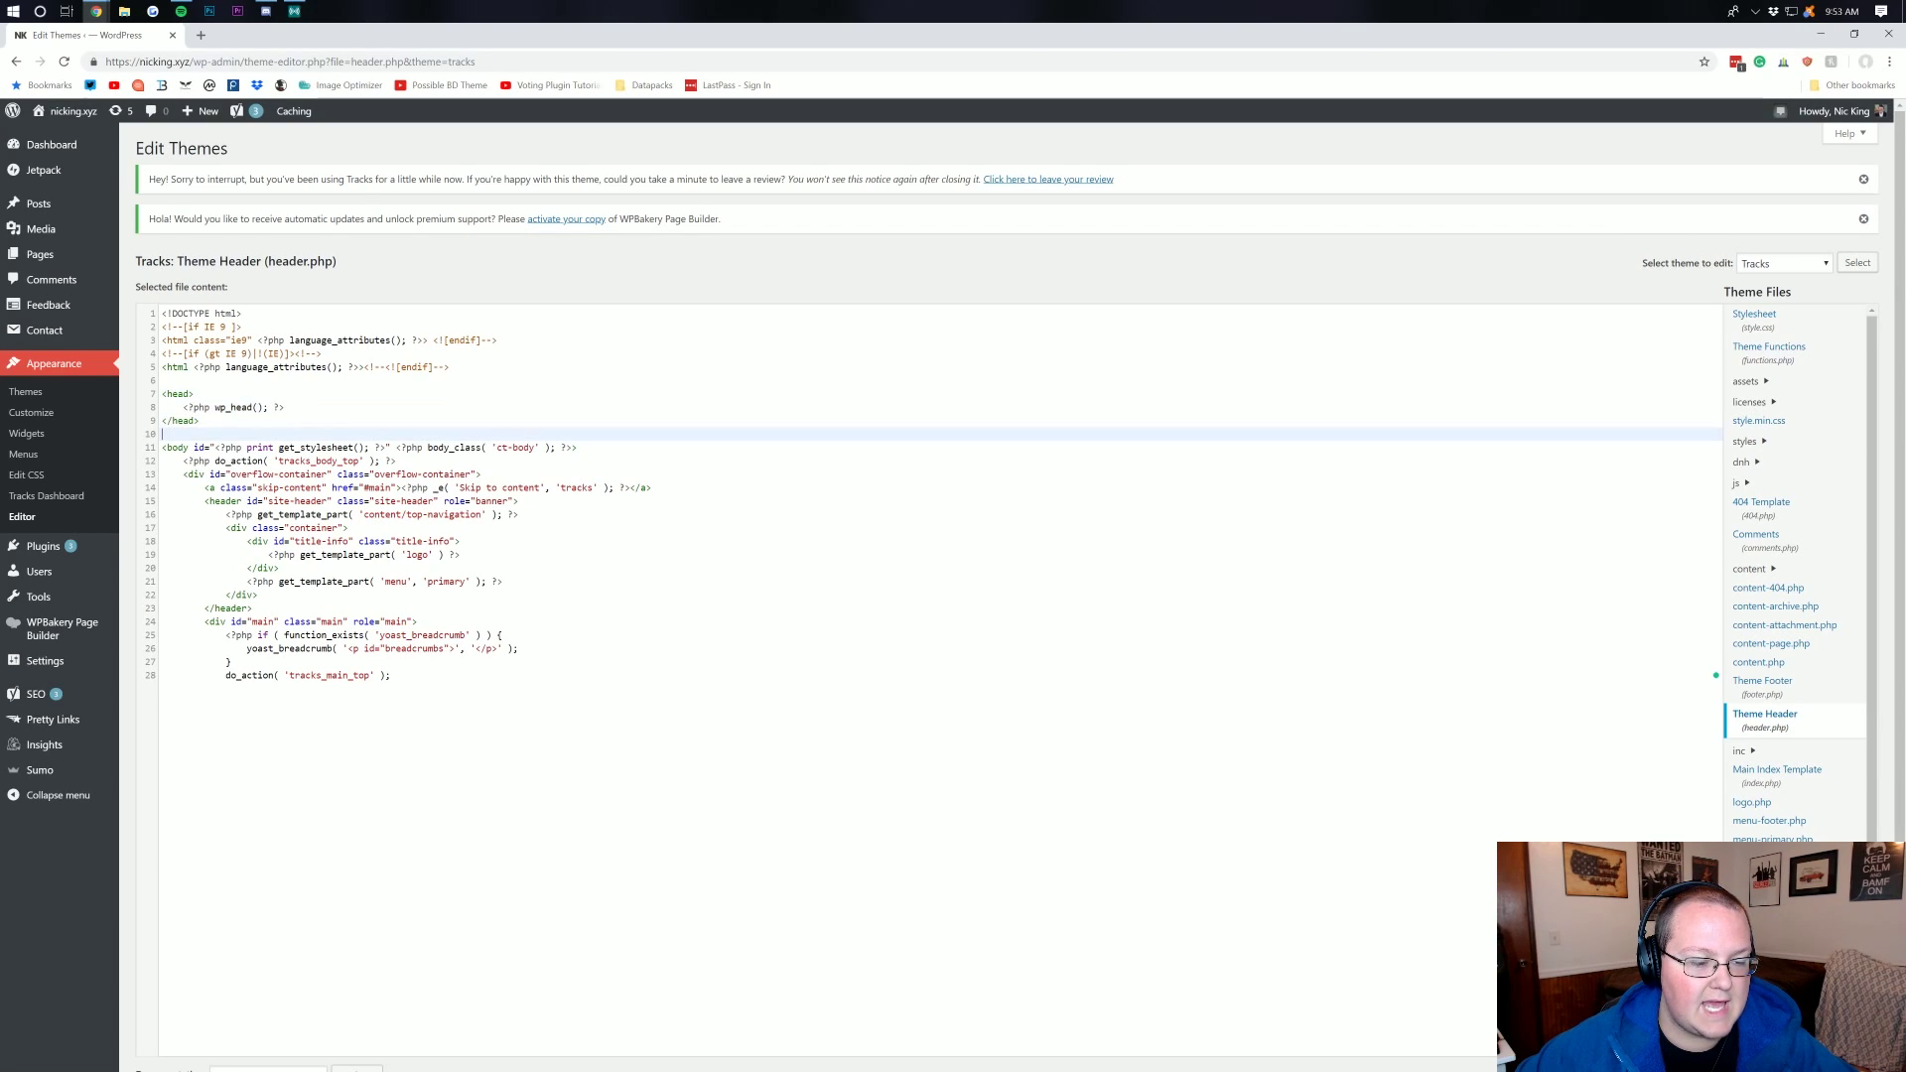
{"action": "left_click", "coordinate": [196, 395]}
{"action": "key", "text": "Return"}
{"action": "key", "text": "Return"}
{"action": "key", "text": "Return"}
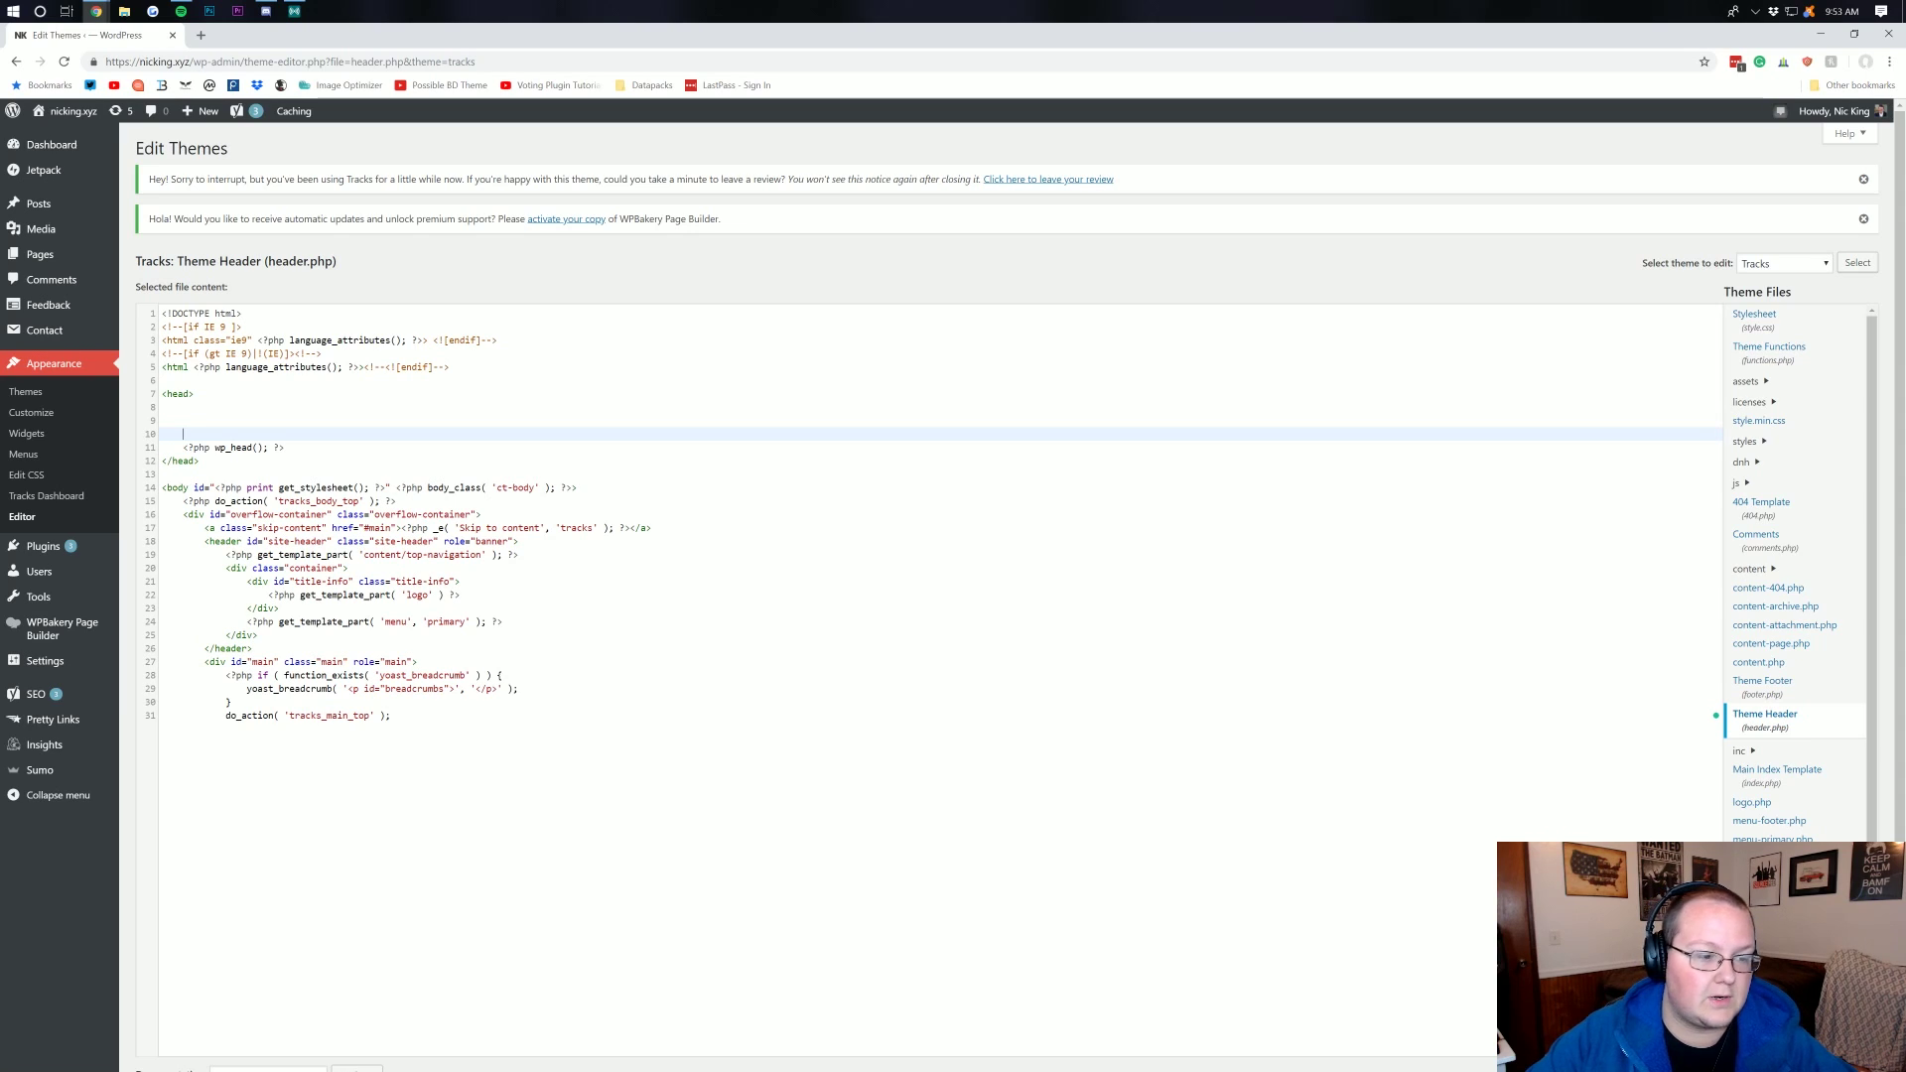
{"action": "left_click", "coordinate": [183, 420]}
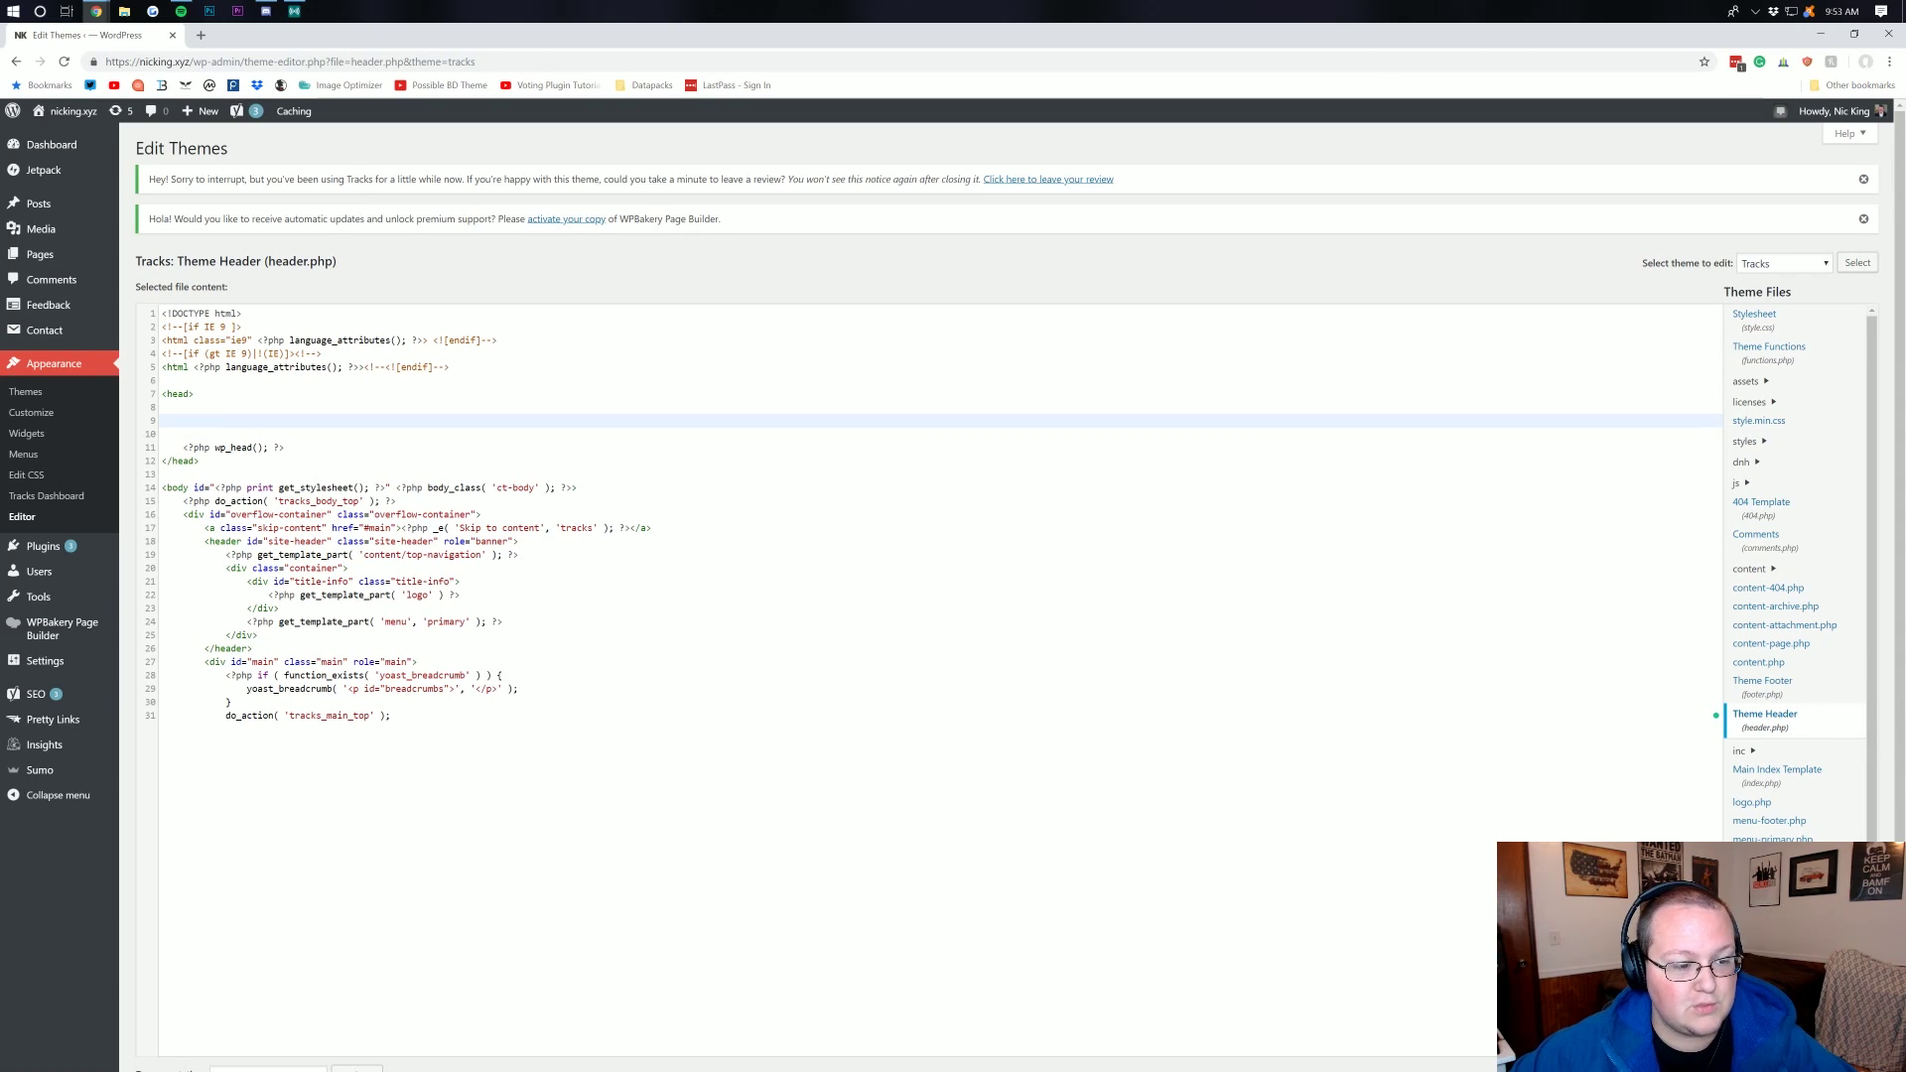
{"action": "key", "text": "ctrl+v"}
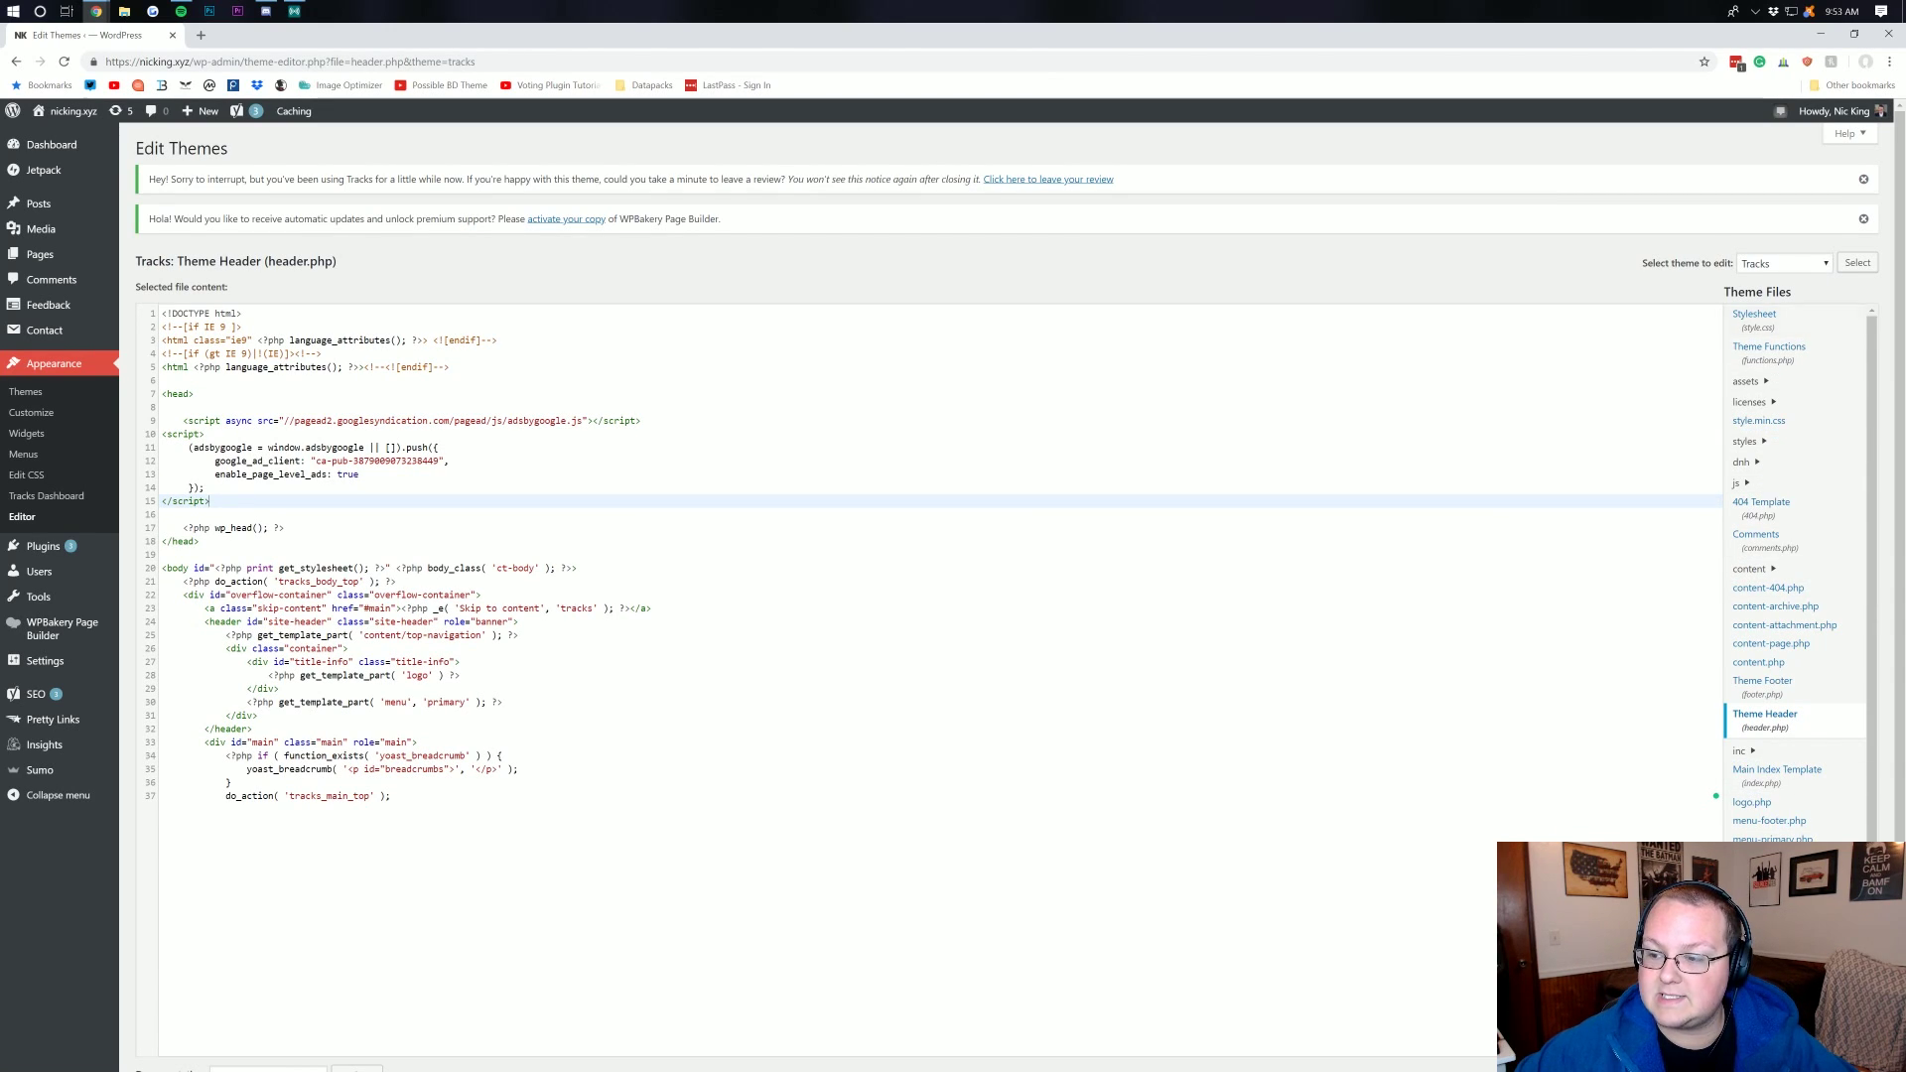
{"action": "scroll", "coordinate": [993, 595], "scroll_direction": "down", "scroll_amount": 2}
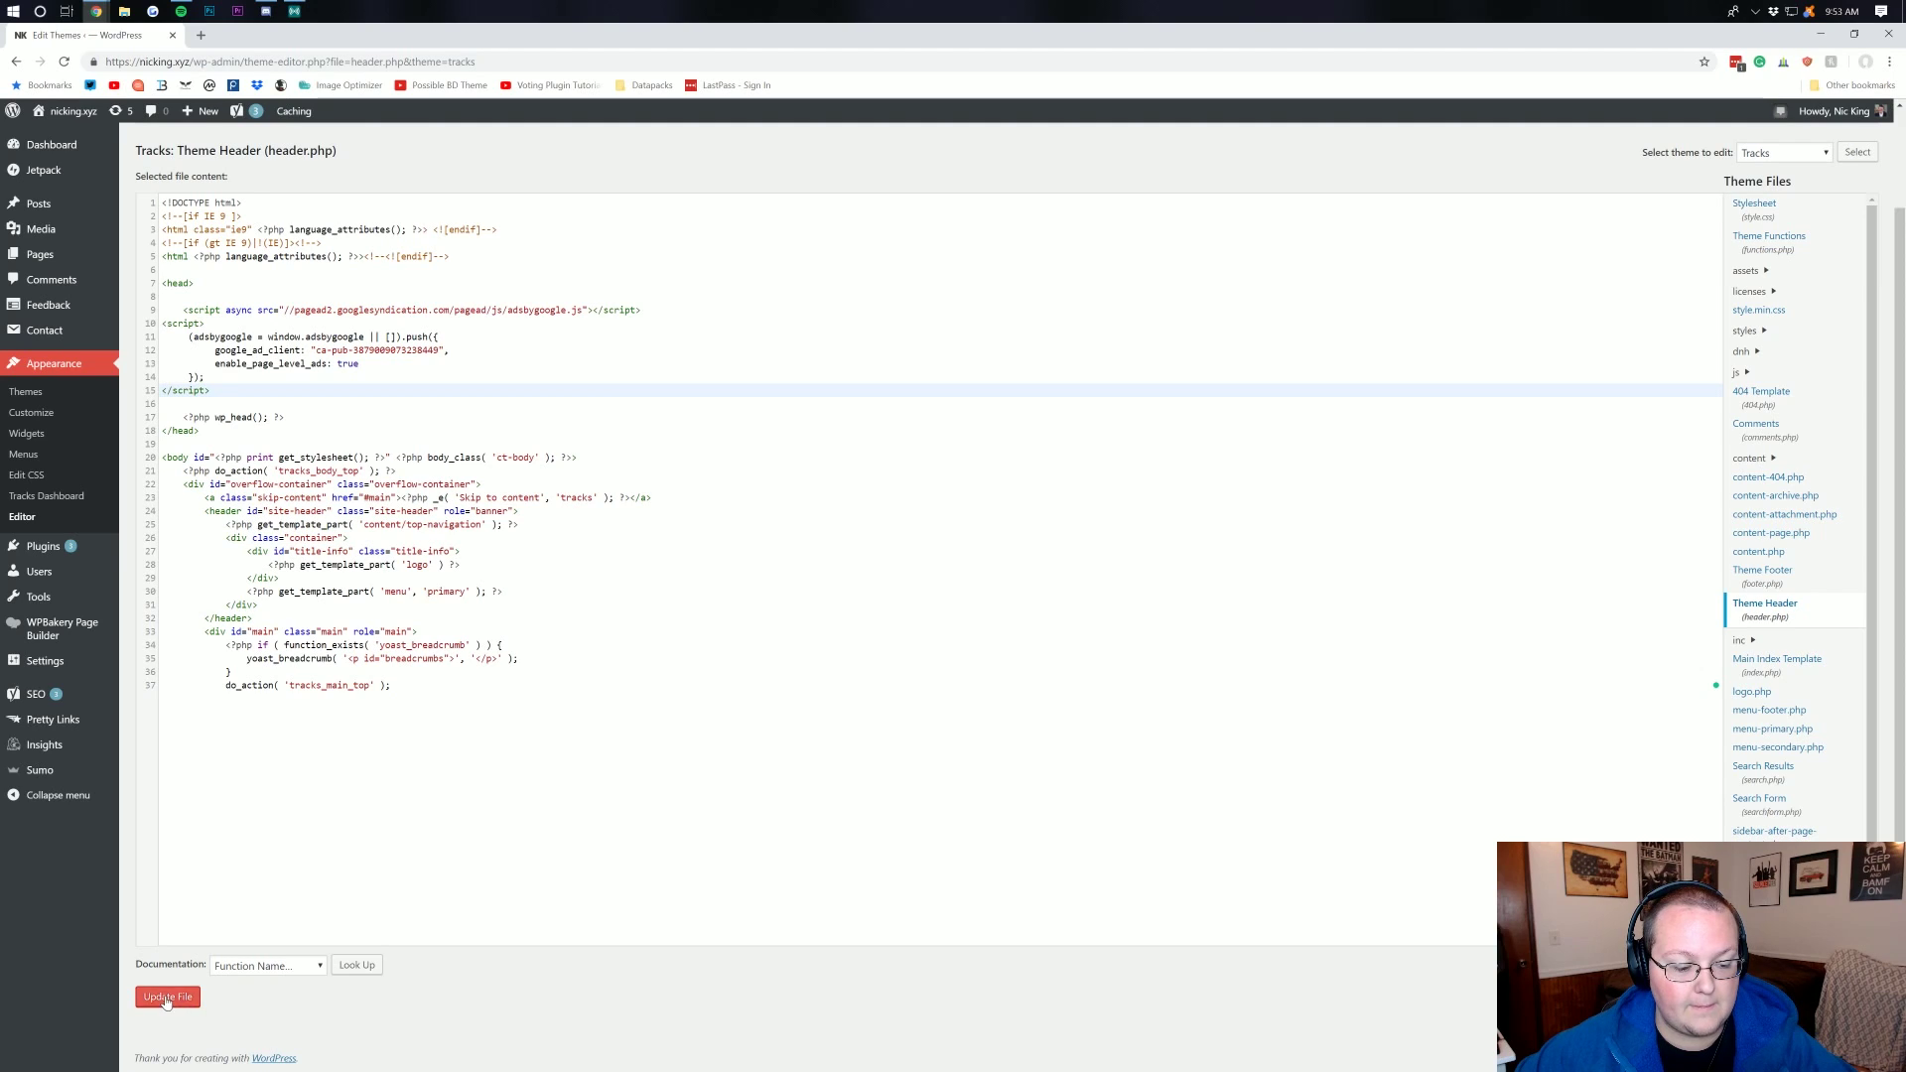
{"action": "left_click", "coordinate": [166, 1001]}
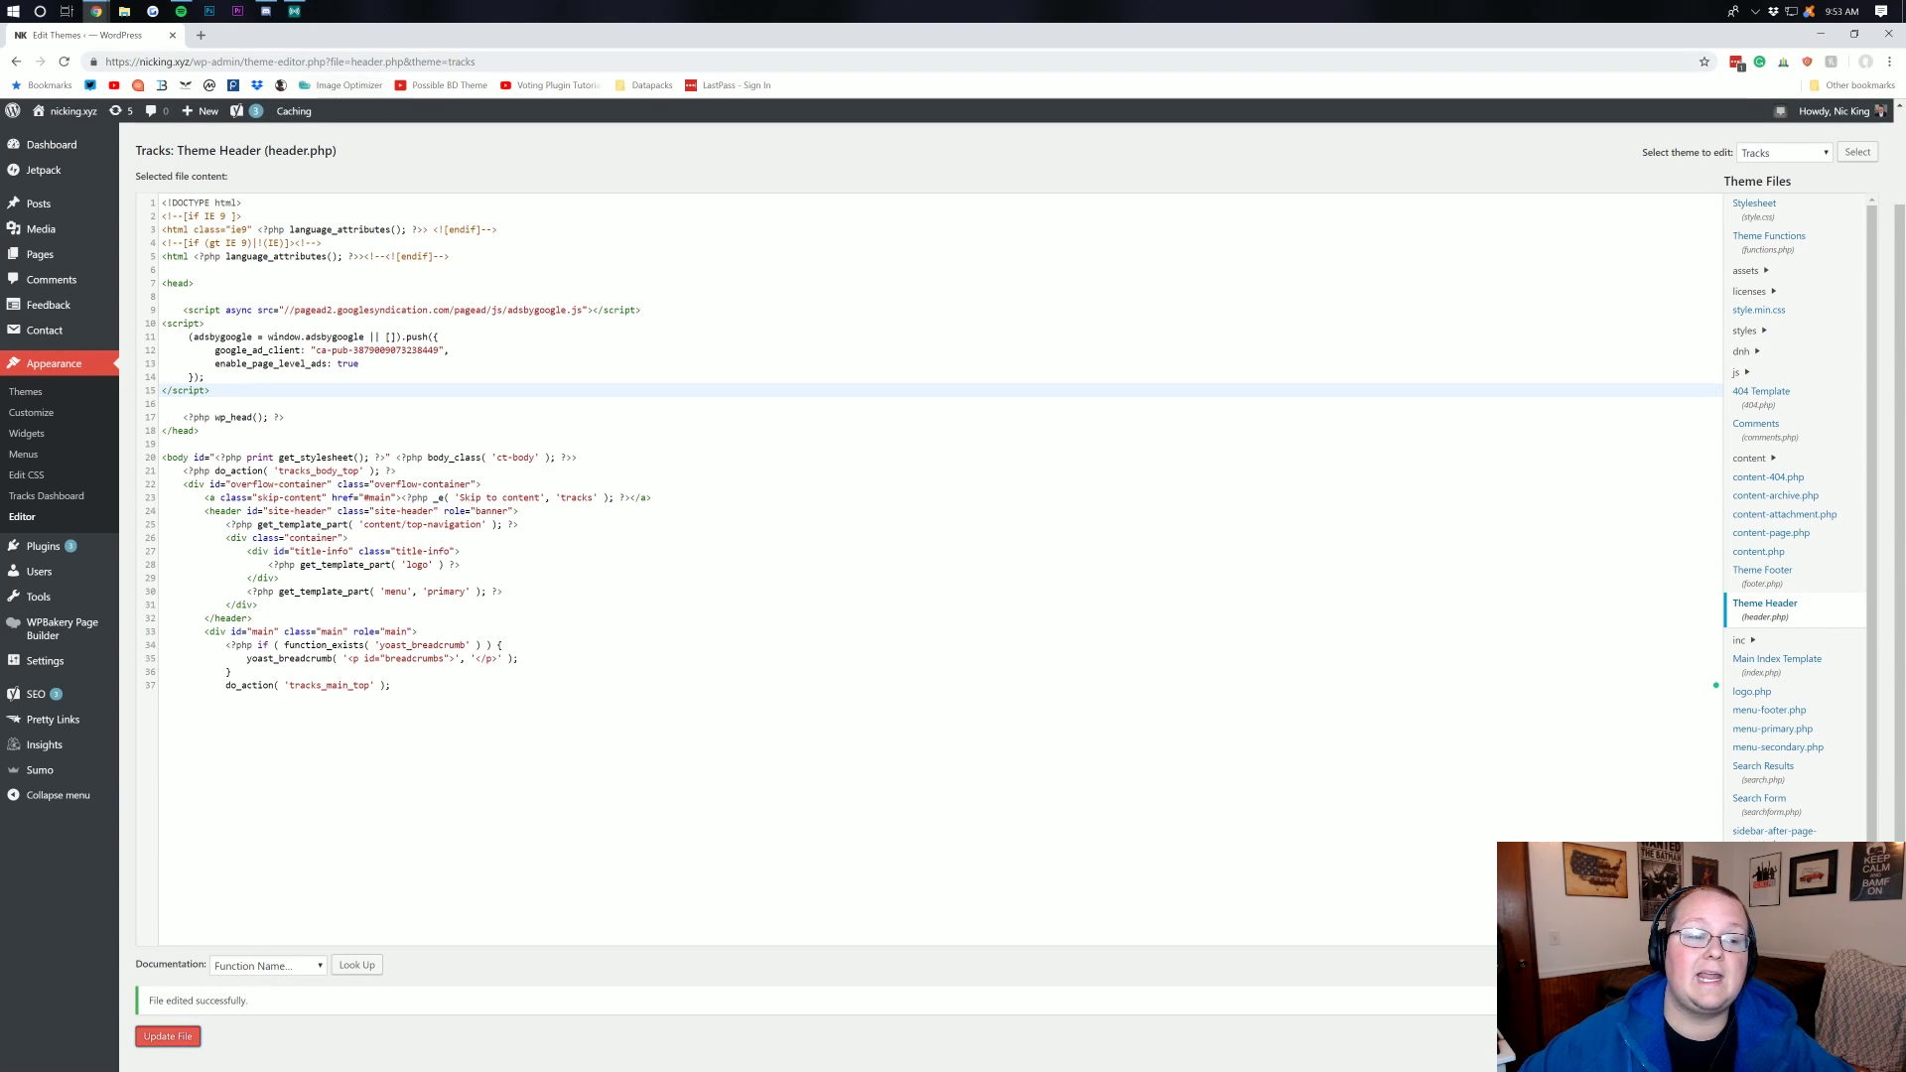
Load the live nicking.xyz site in a new tab and open the thumbnails post.
{"action": "left_click_drag", "start_coordinate": [201, 62], "coordinate": [730, 94]}
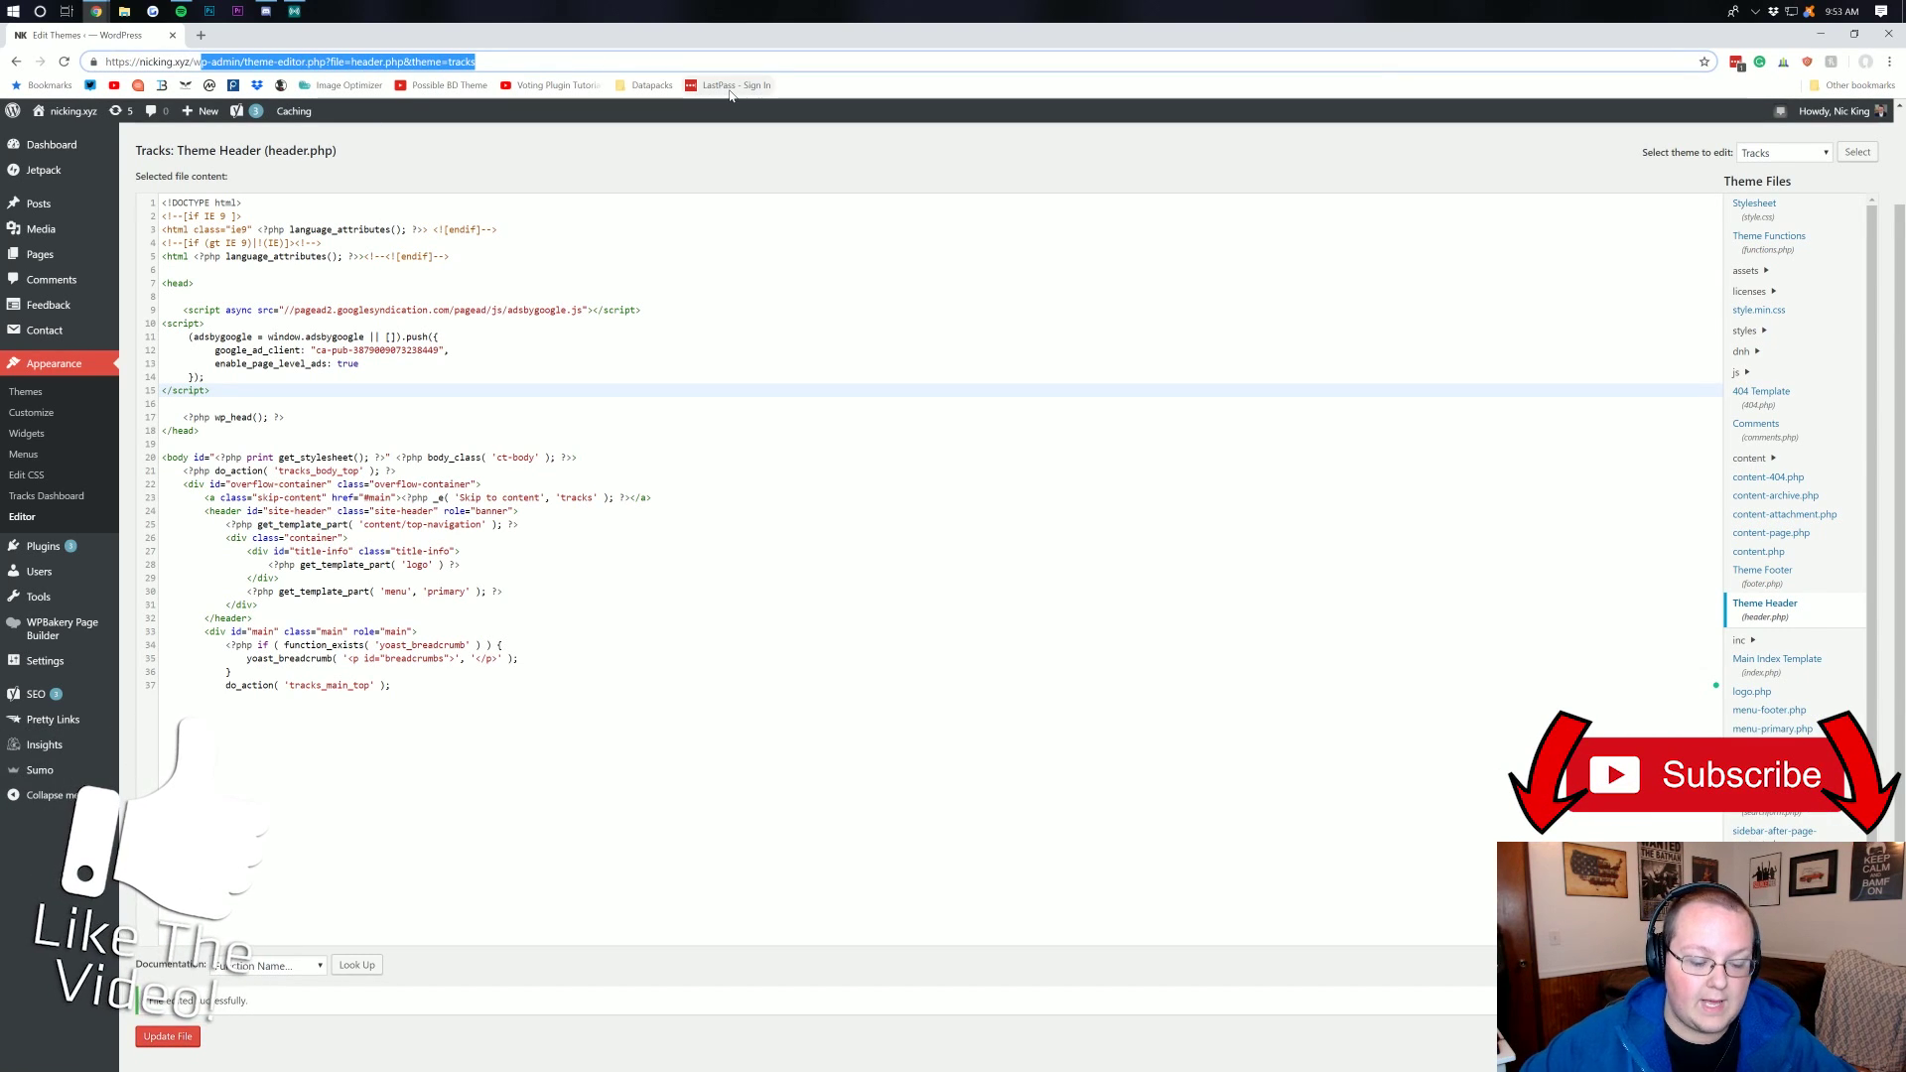
{"action": "key", "text": "ctrl+t"}
{"action": "type", "text": "nicking.xyz"}
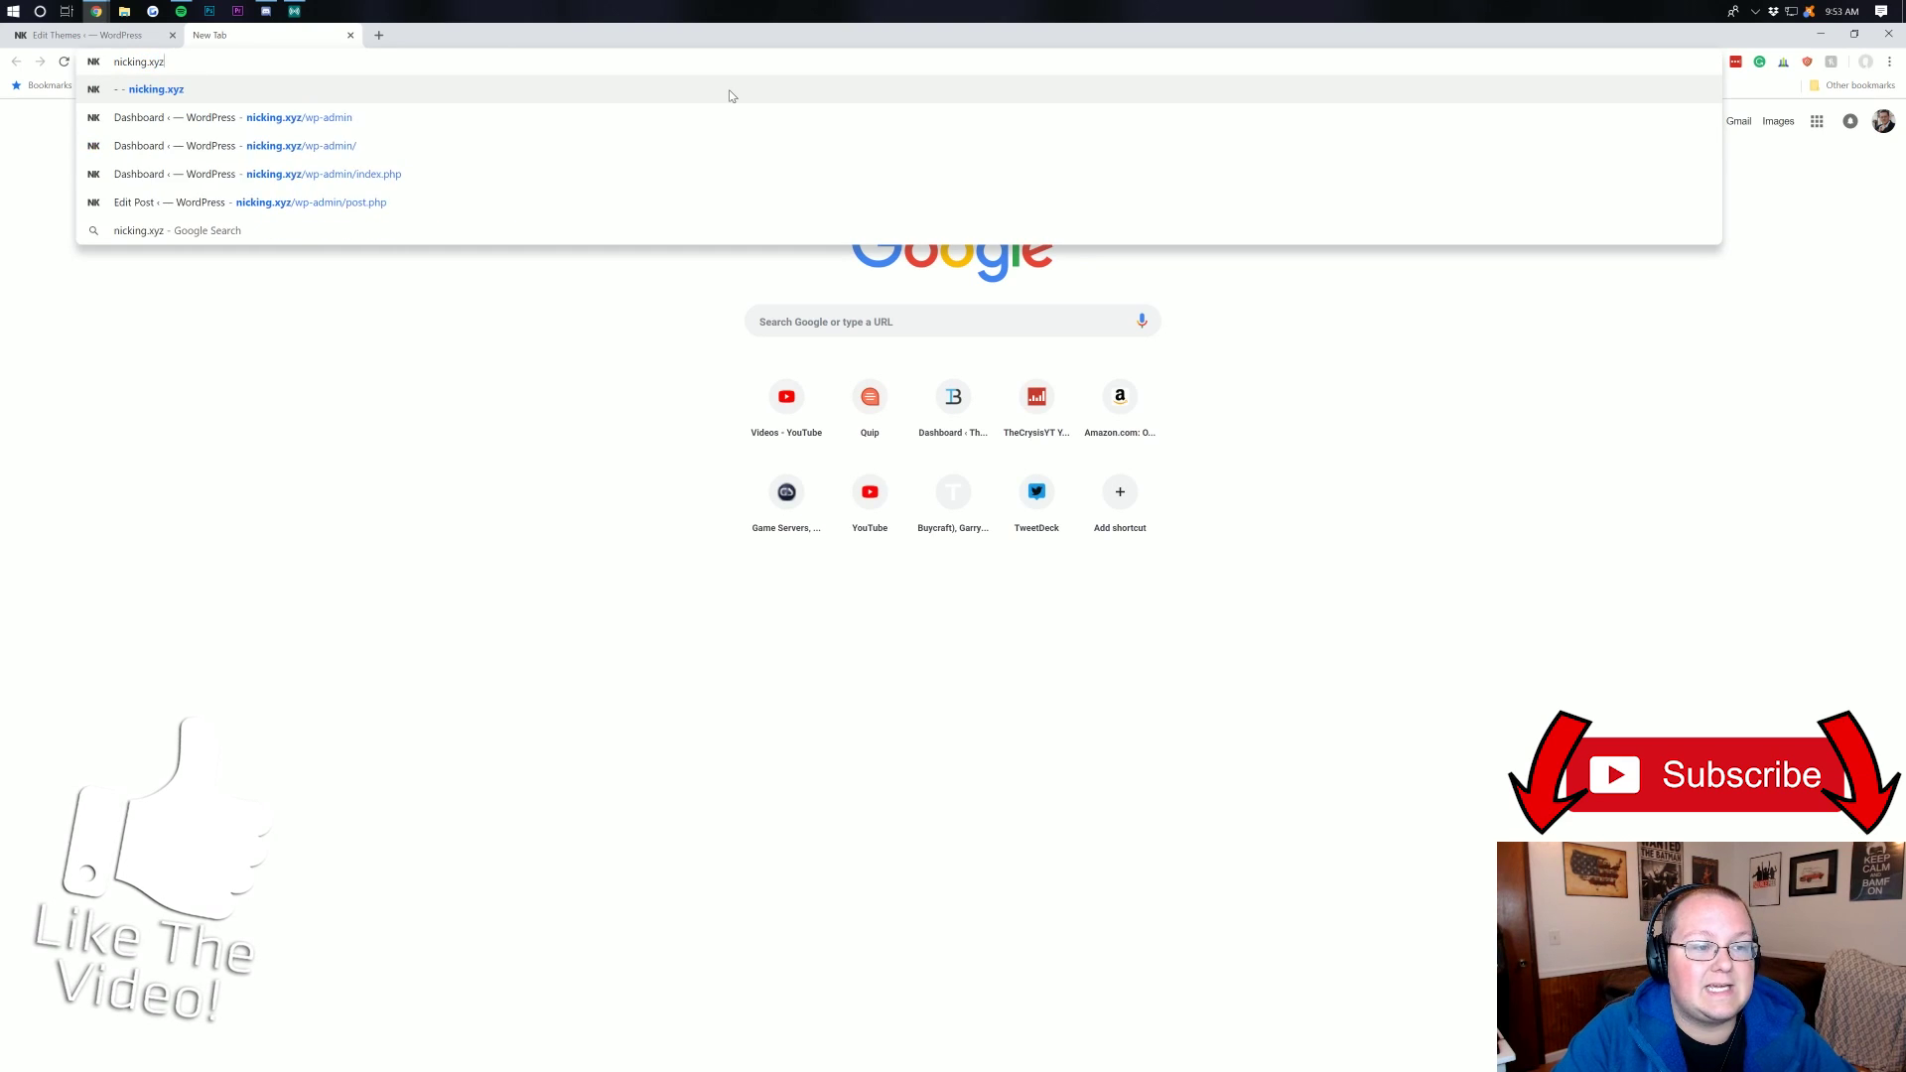
{"action": "key", "text": "Return"}
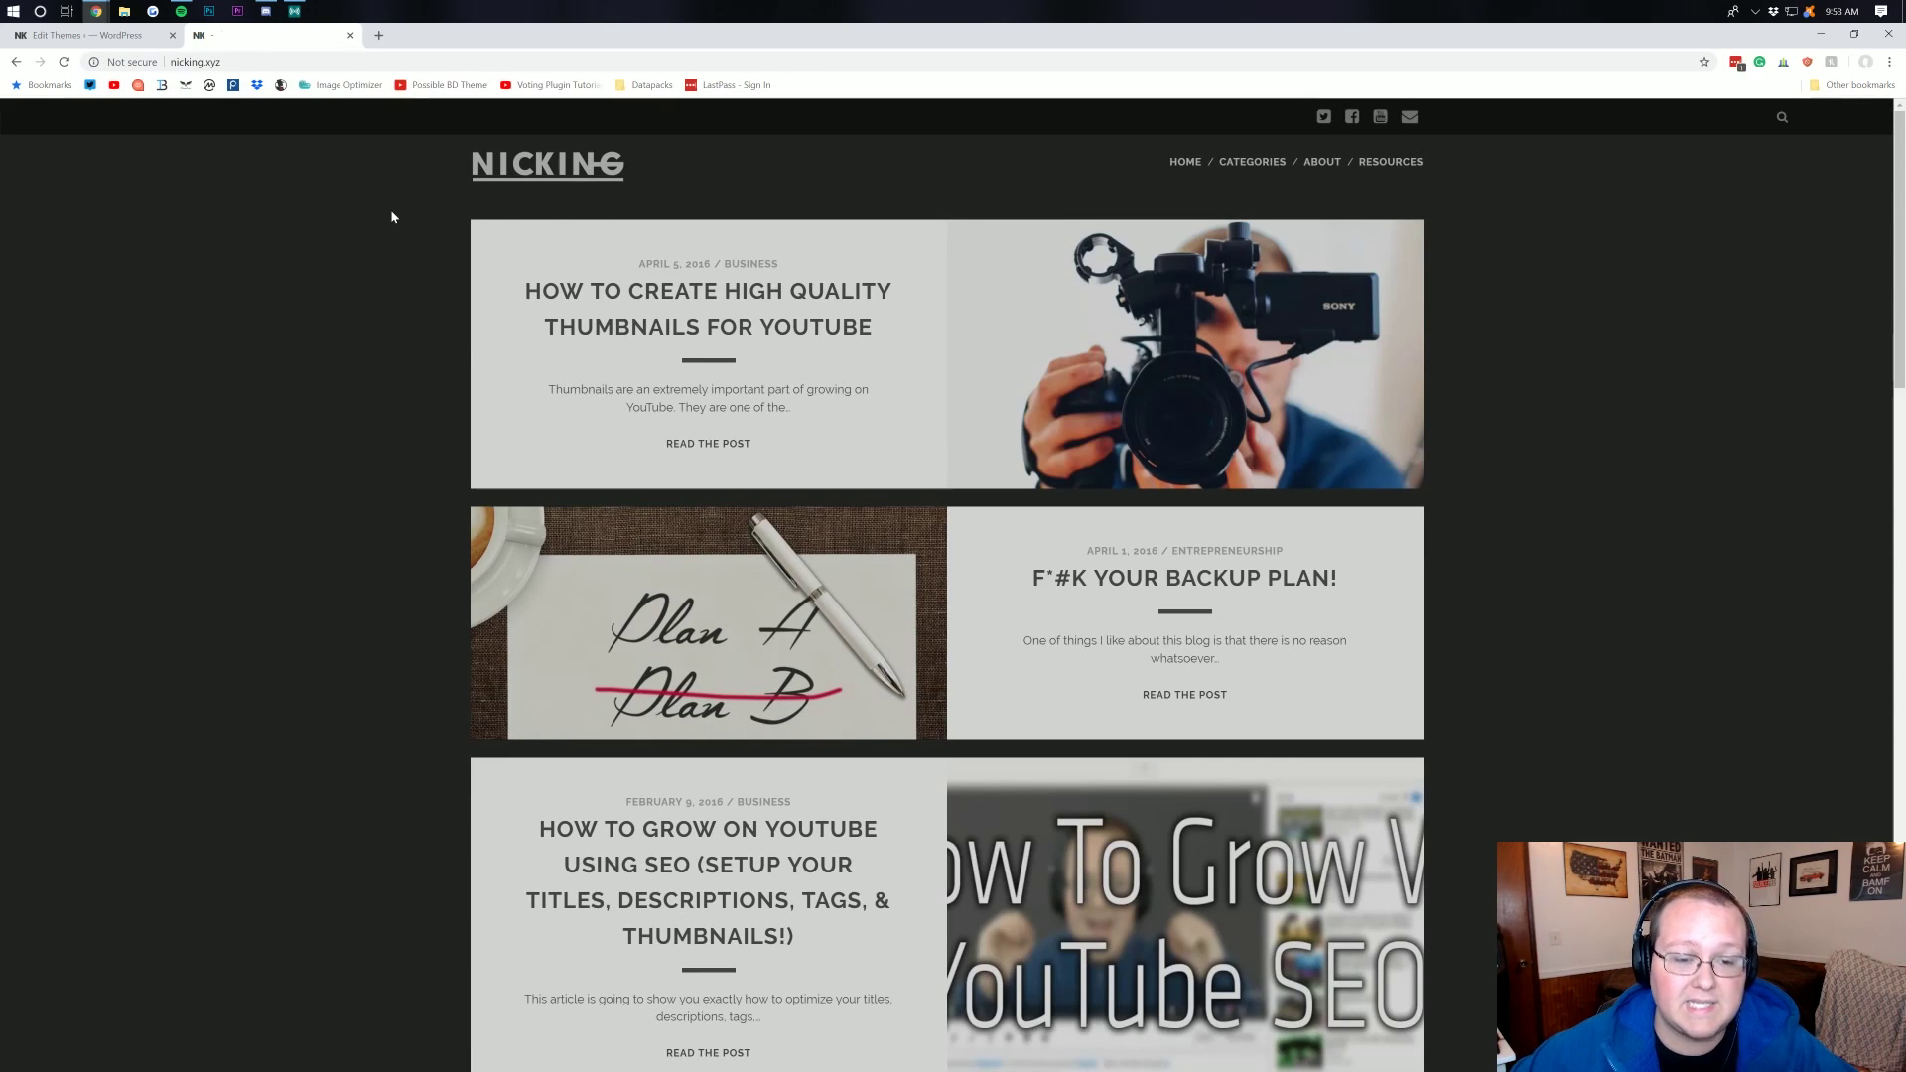
{"action": "left_click", "coordinate": [832, 328]}
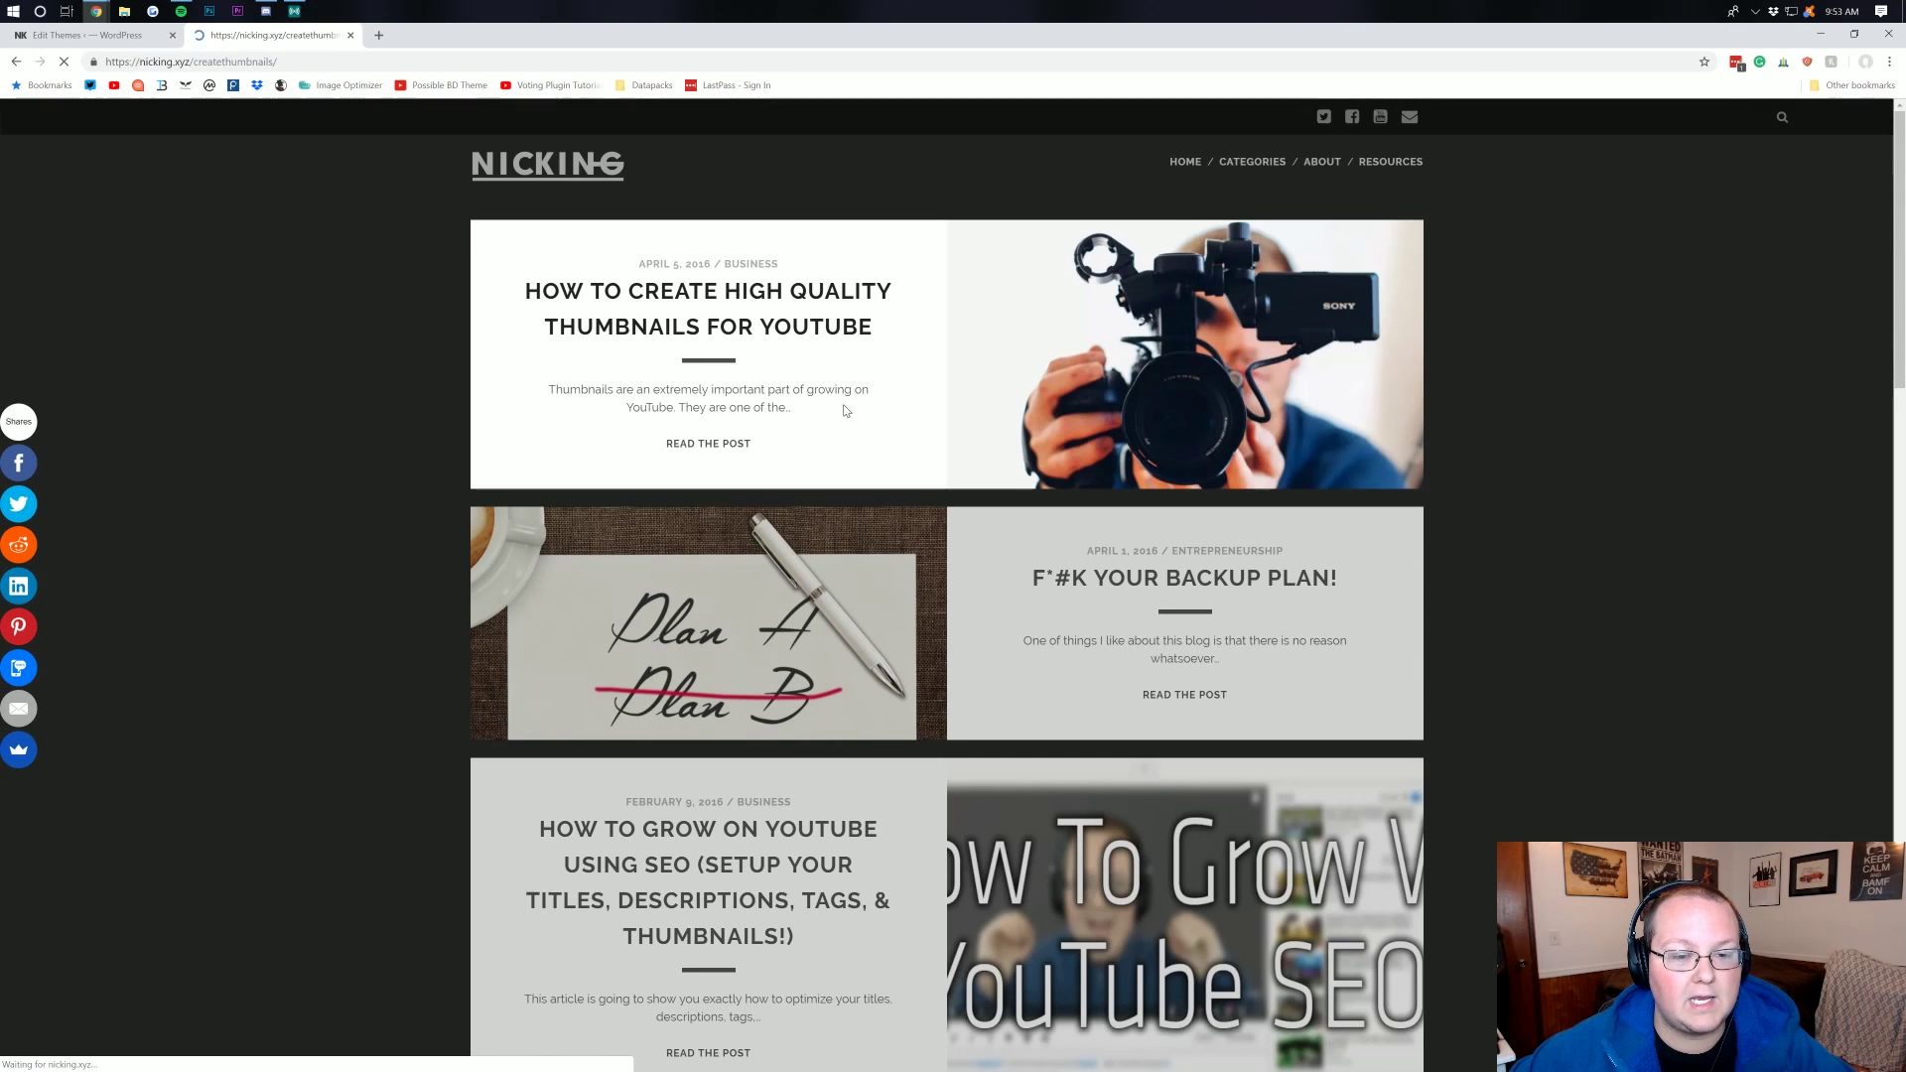
Scroll through the thumbnails post to confirm the display ad now appears.
{"action": "scroll", "coordinate": [846, 410], "scroll_direction": "down", "scroll_amount": 8}
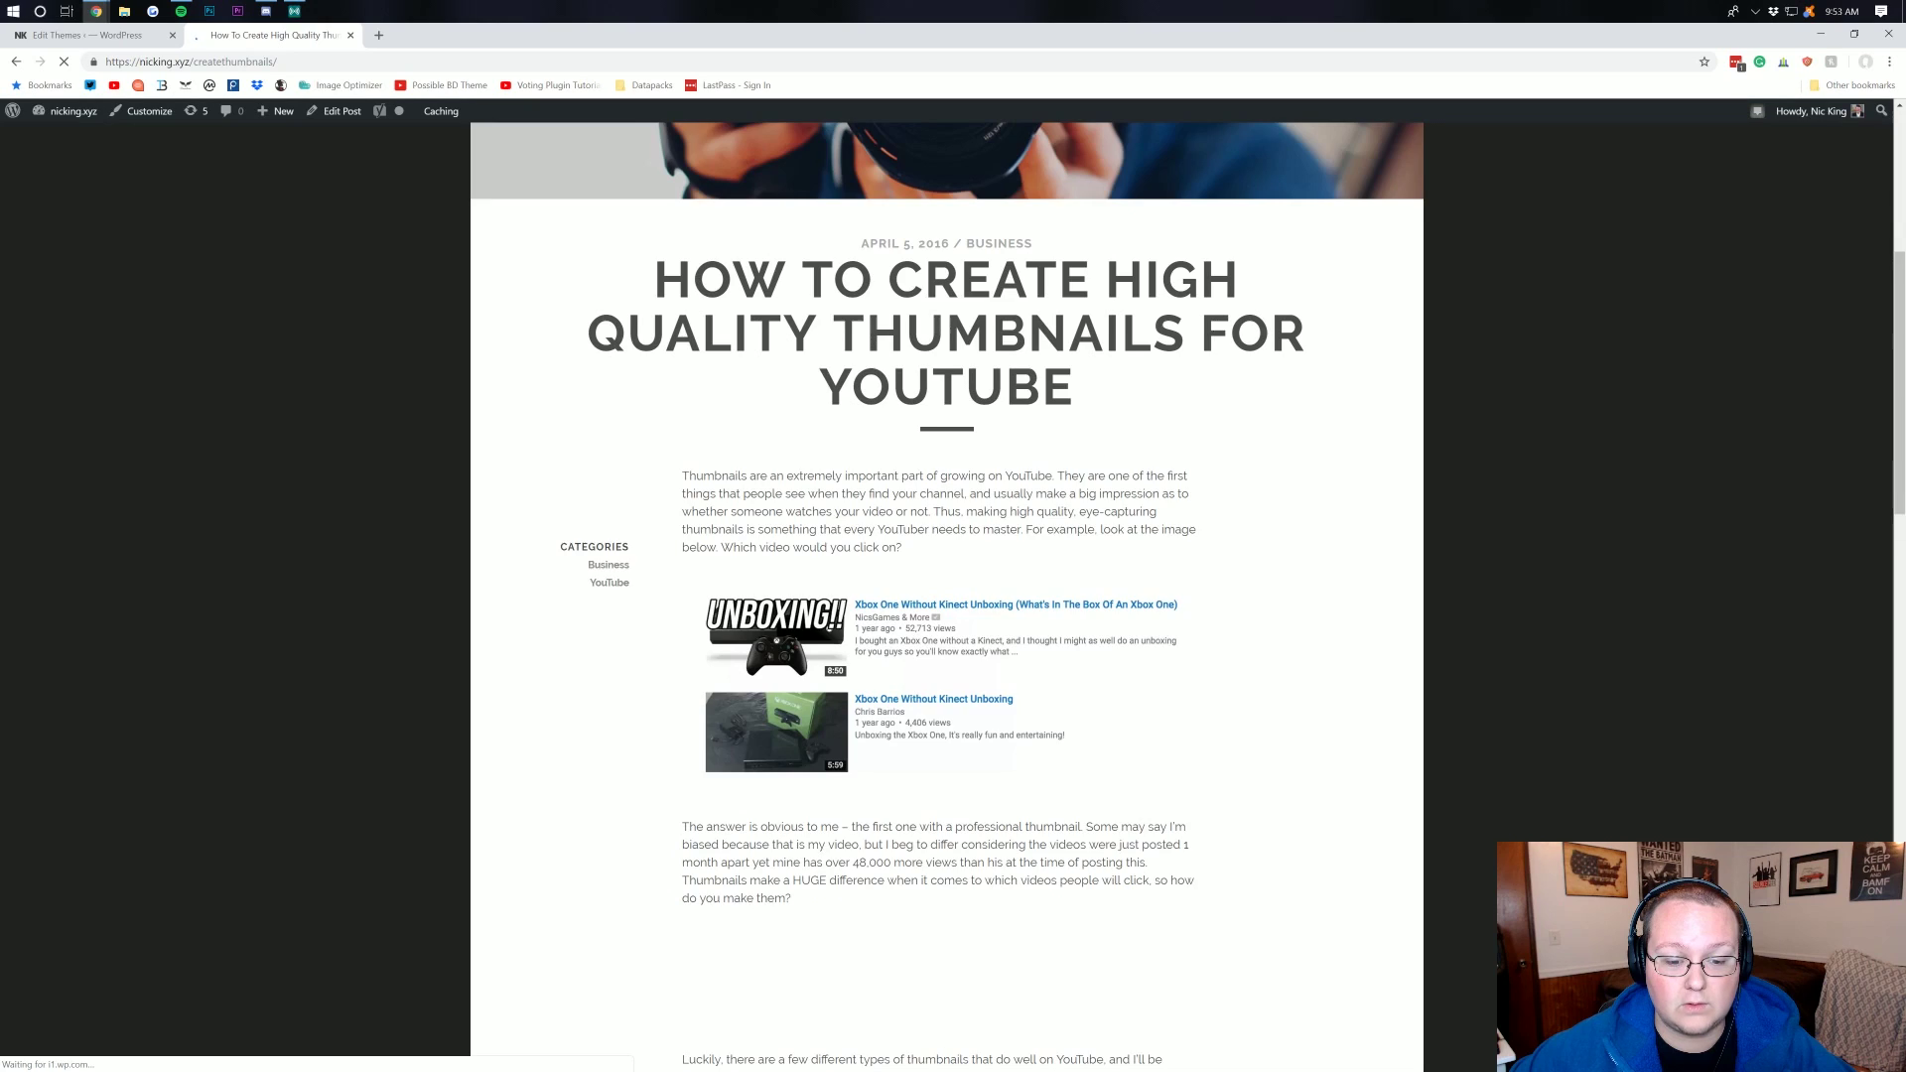
{"action": "scroll", "coordinate": [983, 639], "scroll_direction": "down", "scroll_amount": 2}
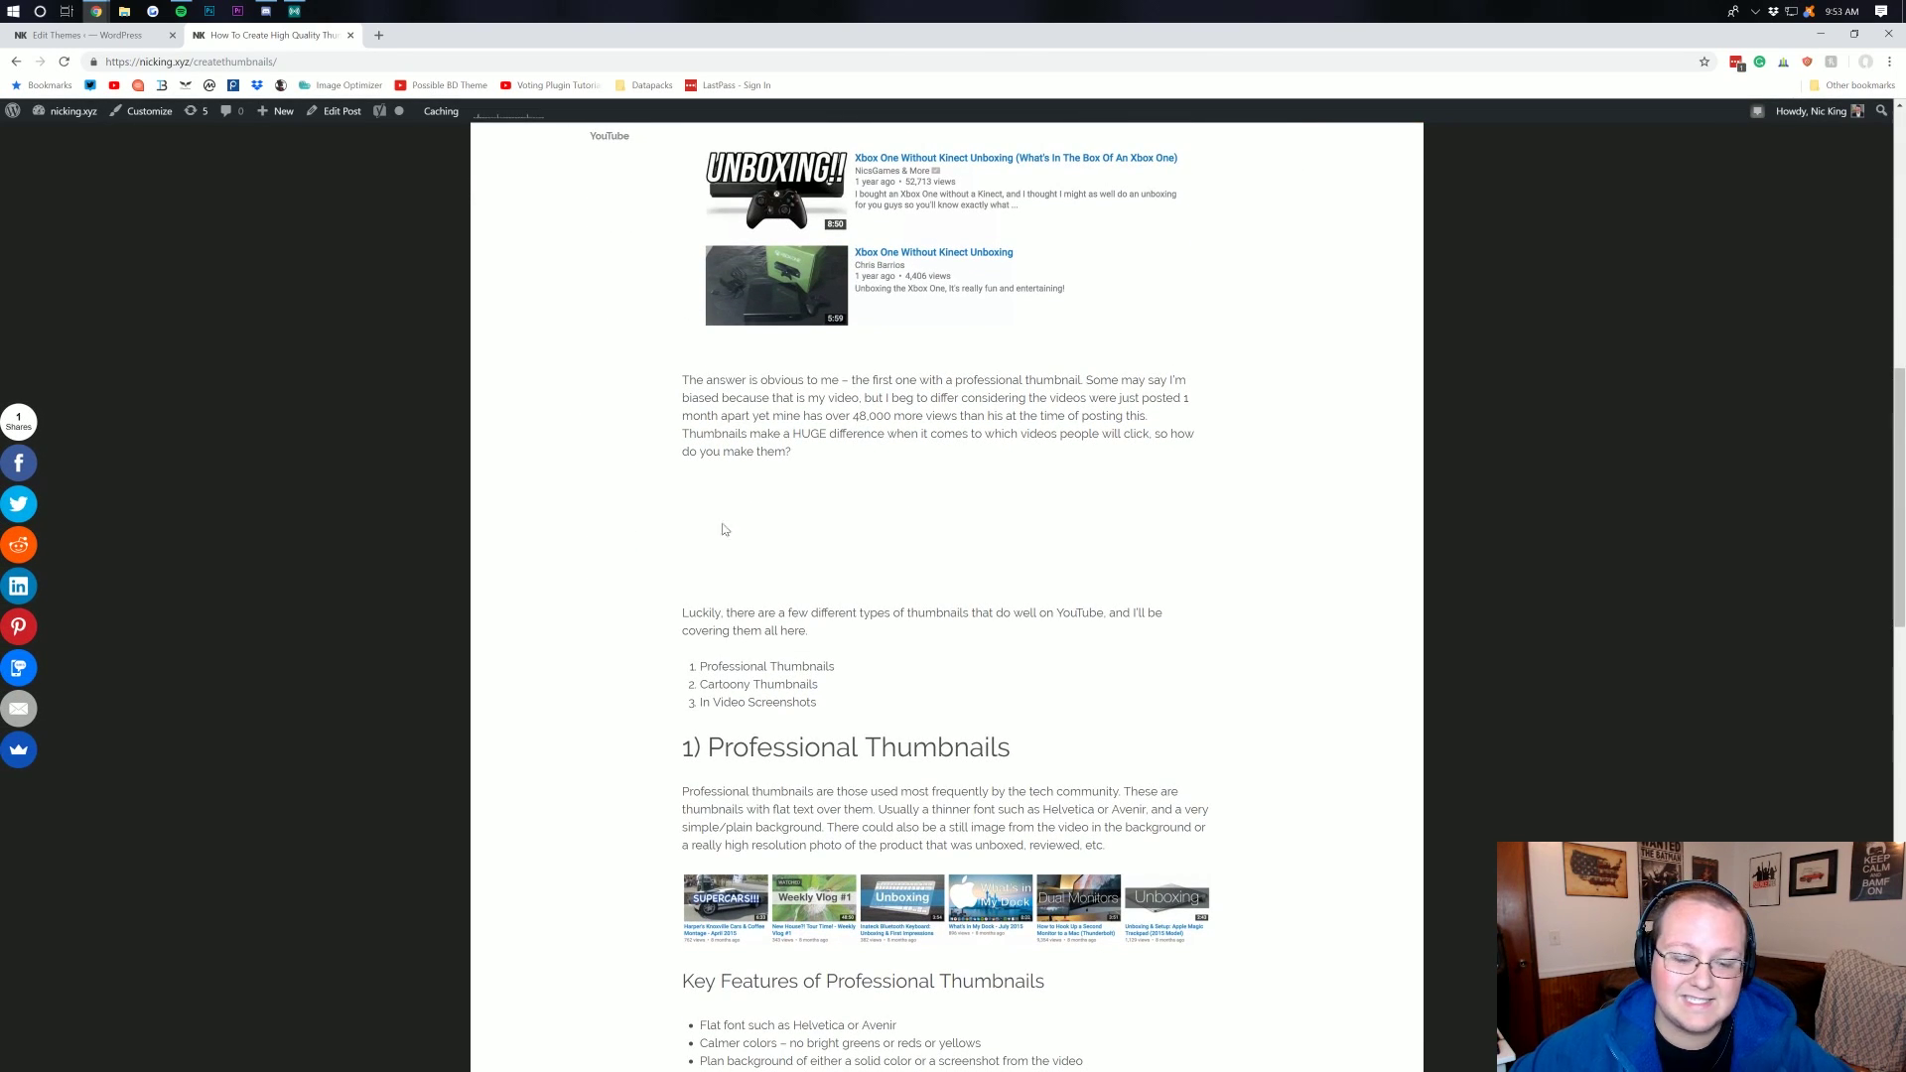
{"action": "scroll", "coordinate": [777, 511], "scroll_direction": "down", "scroll_amount": 4}
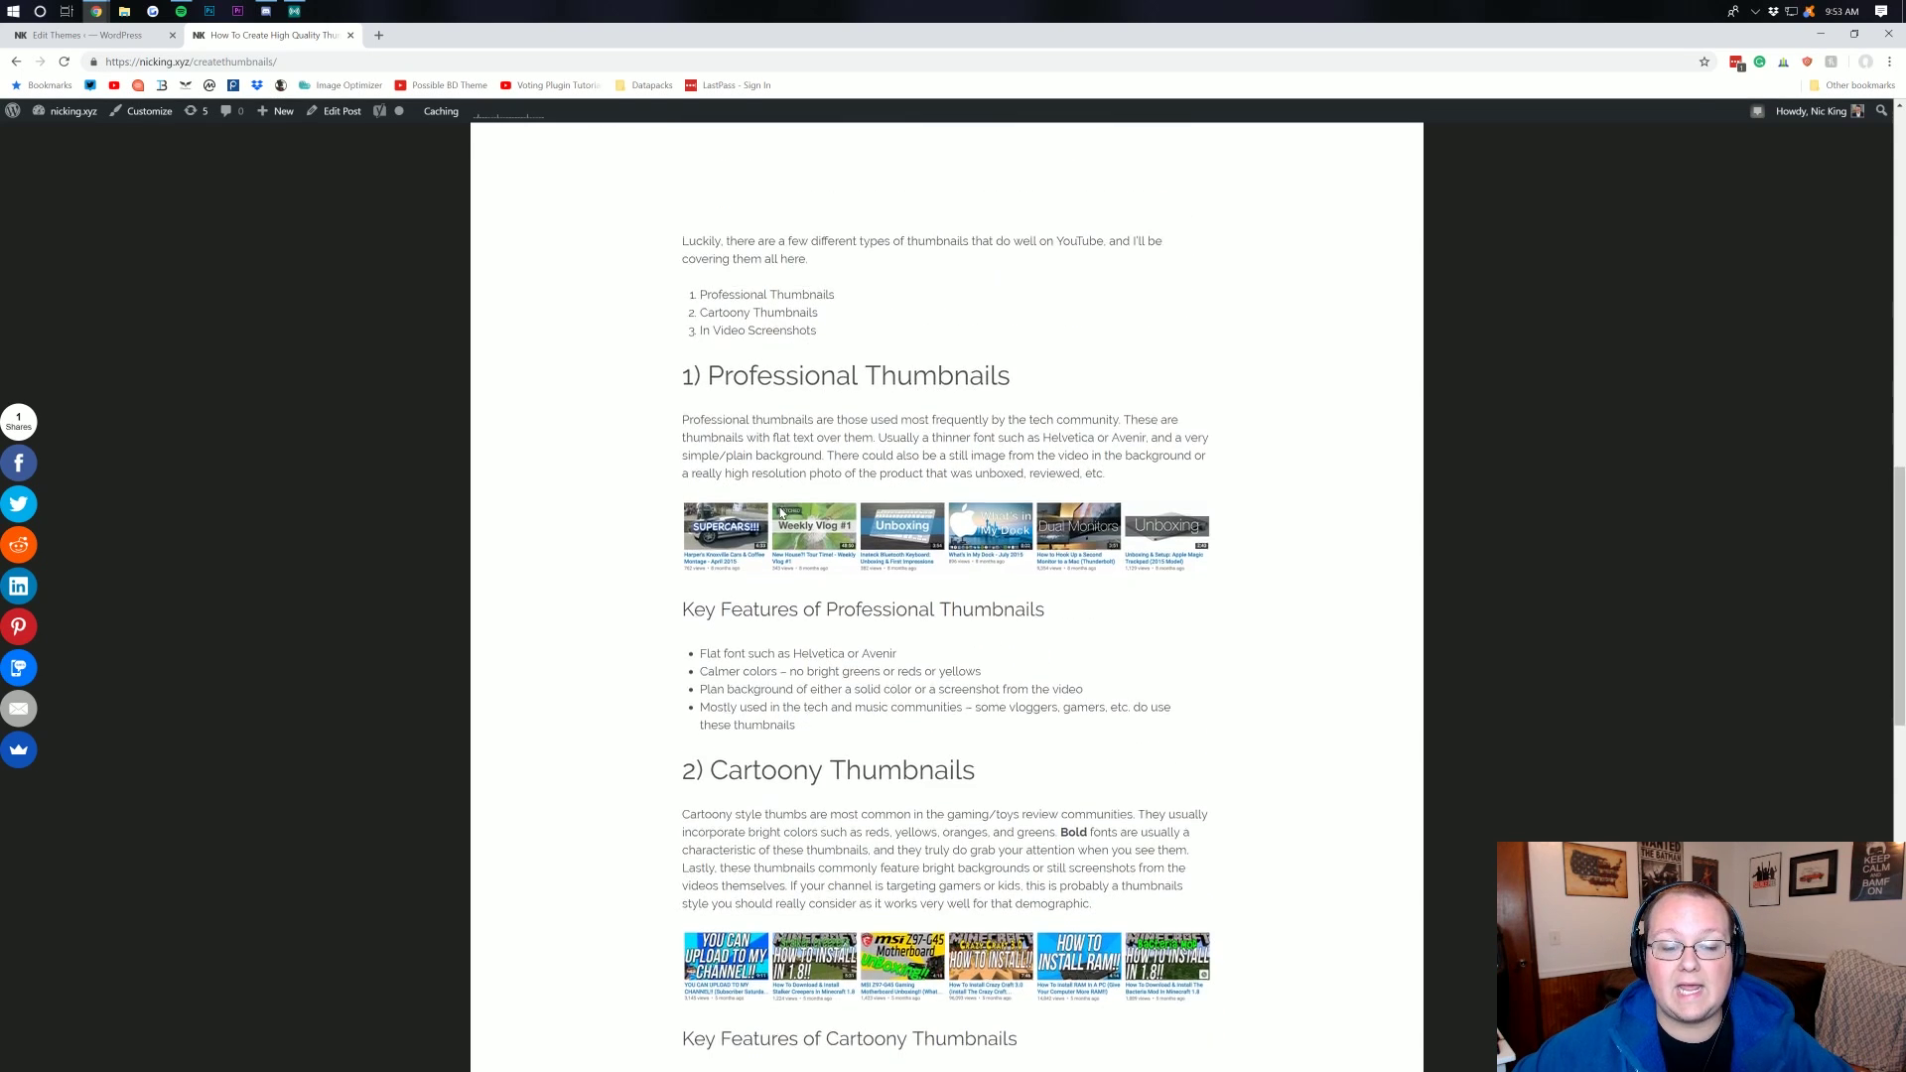
{"action": "scroll", "coordinate": [781, 511], "scroll_direction": "up", "scroll_amount": 3}
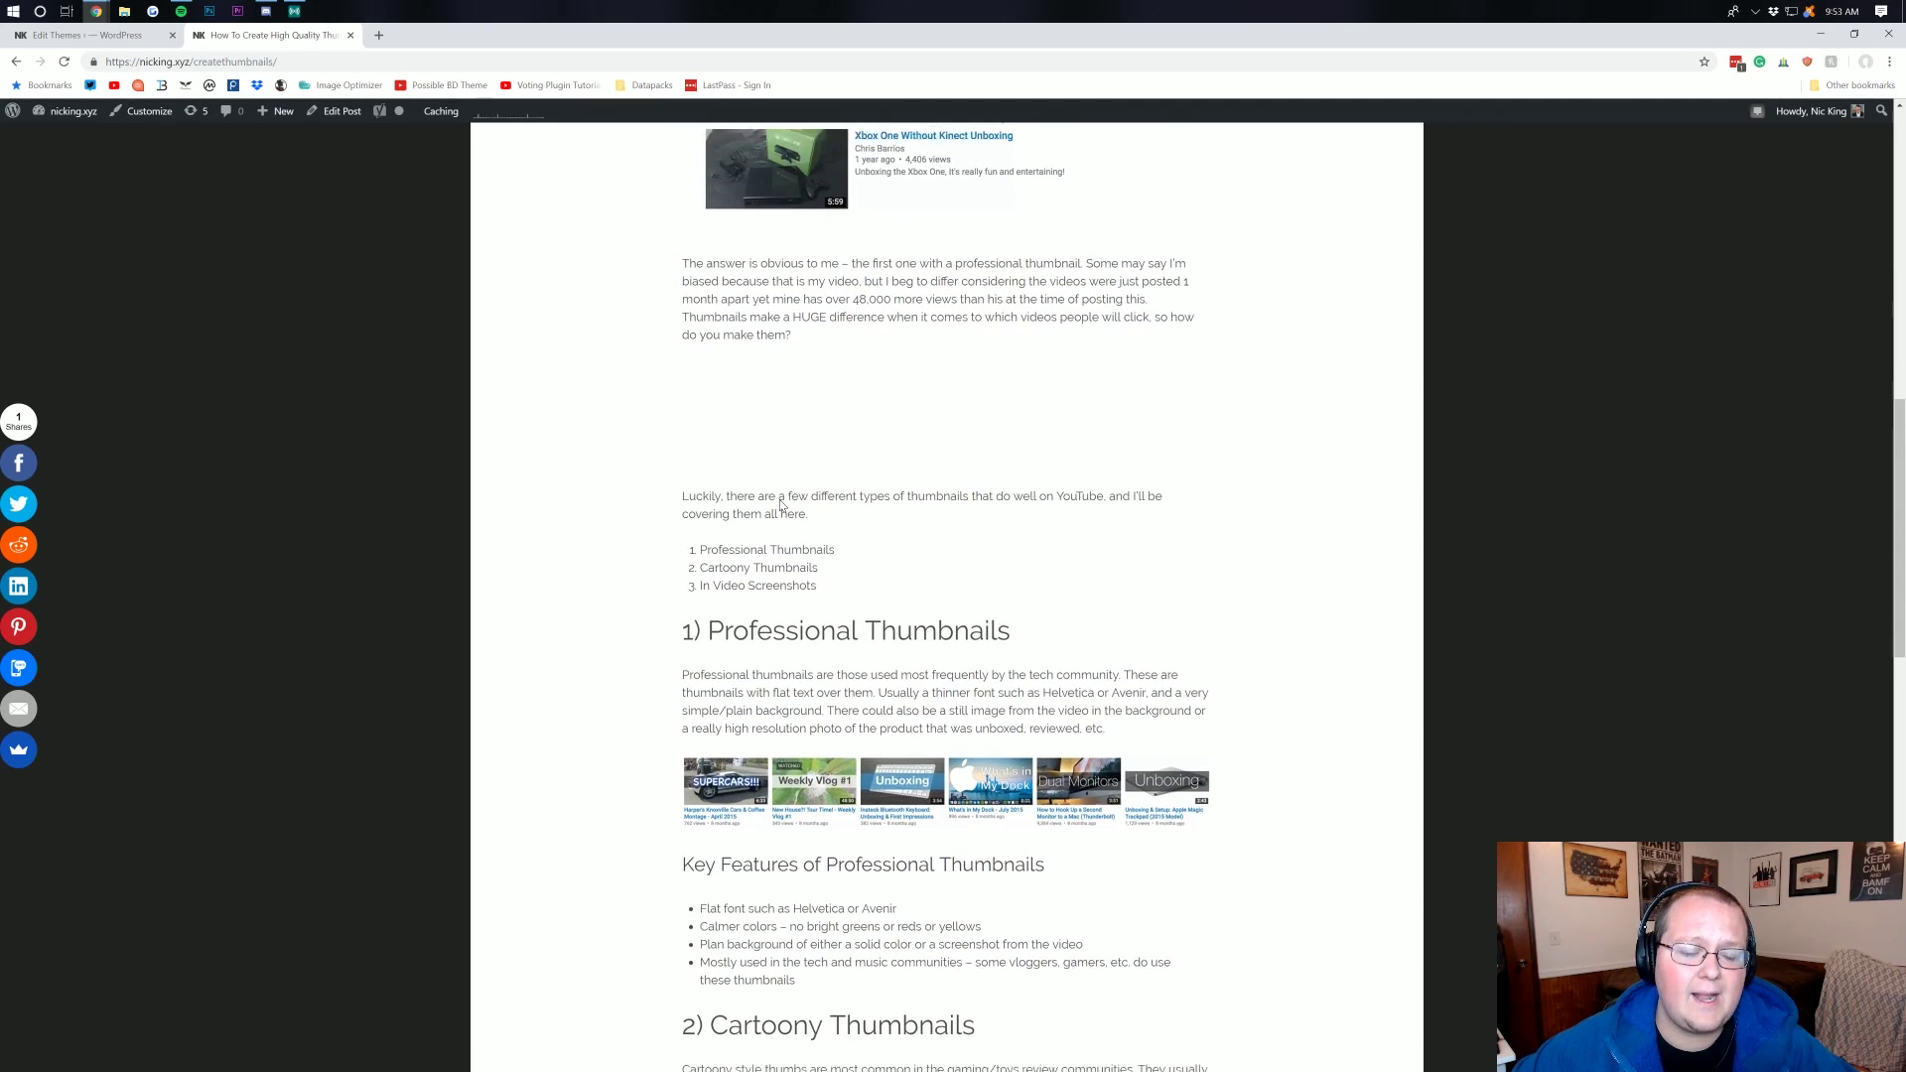
{"action": "scroll", "coordinate": [781, 508], "scroll_direction": "down", "scroll_amount": 1}
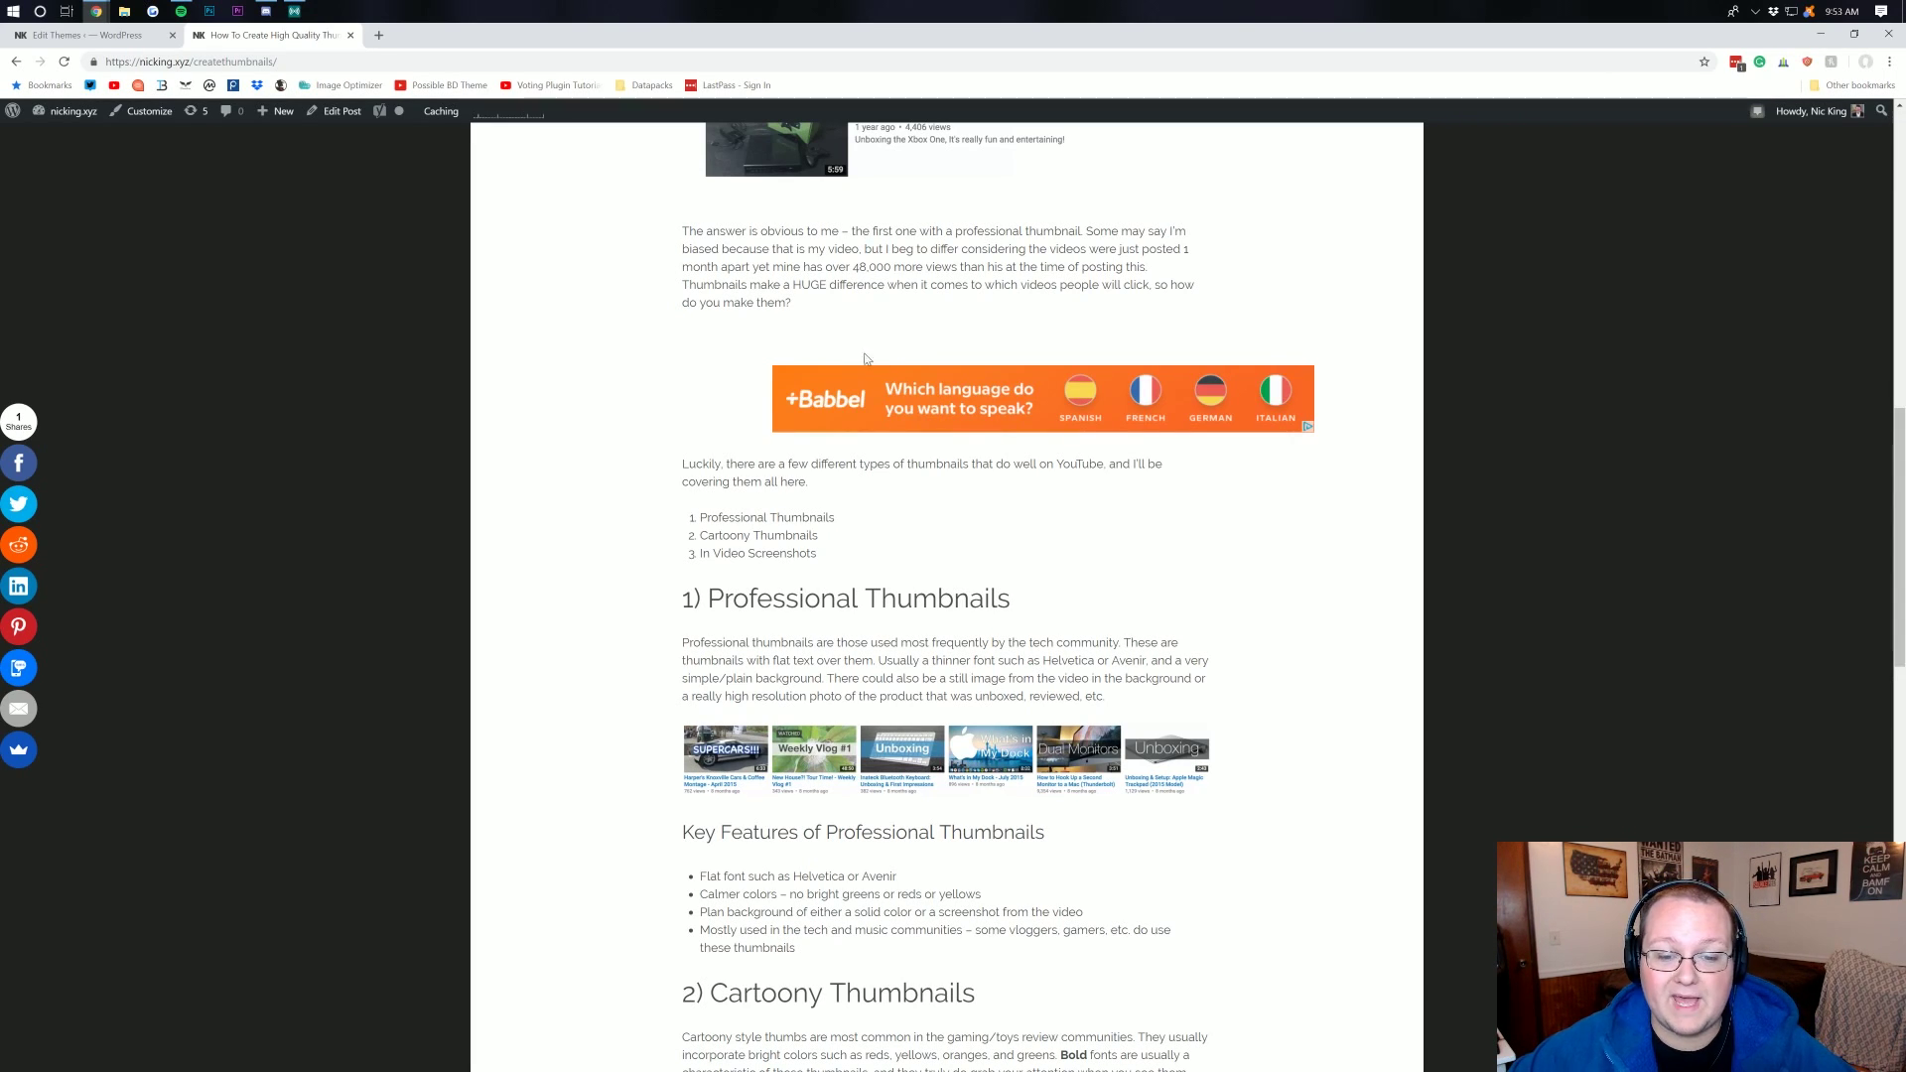
{"action": "scroll", "coordinate": [1092, 516], "scroll_direction": "up", "scroll_amount": 3}
{"action": "scroll", "coordinate": [1172, 546], "scroll_direction": "down", "scroll_amount": 1}
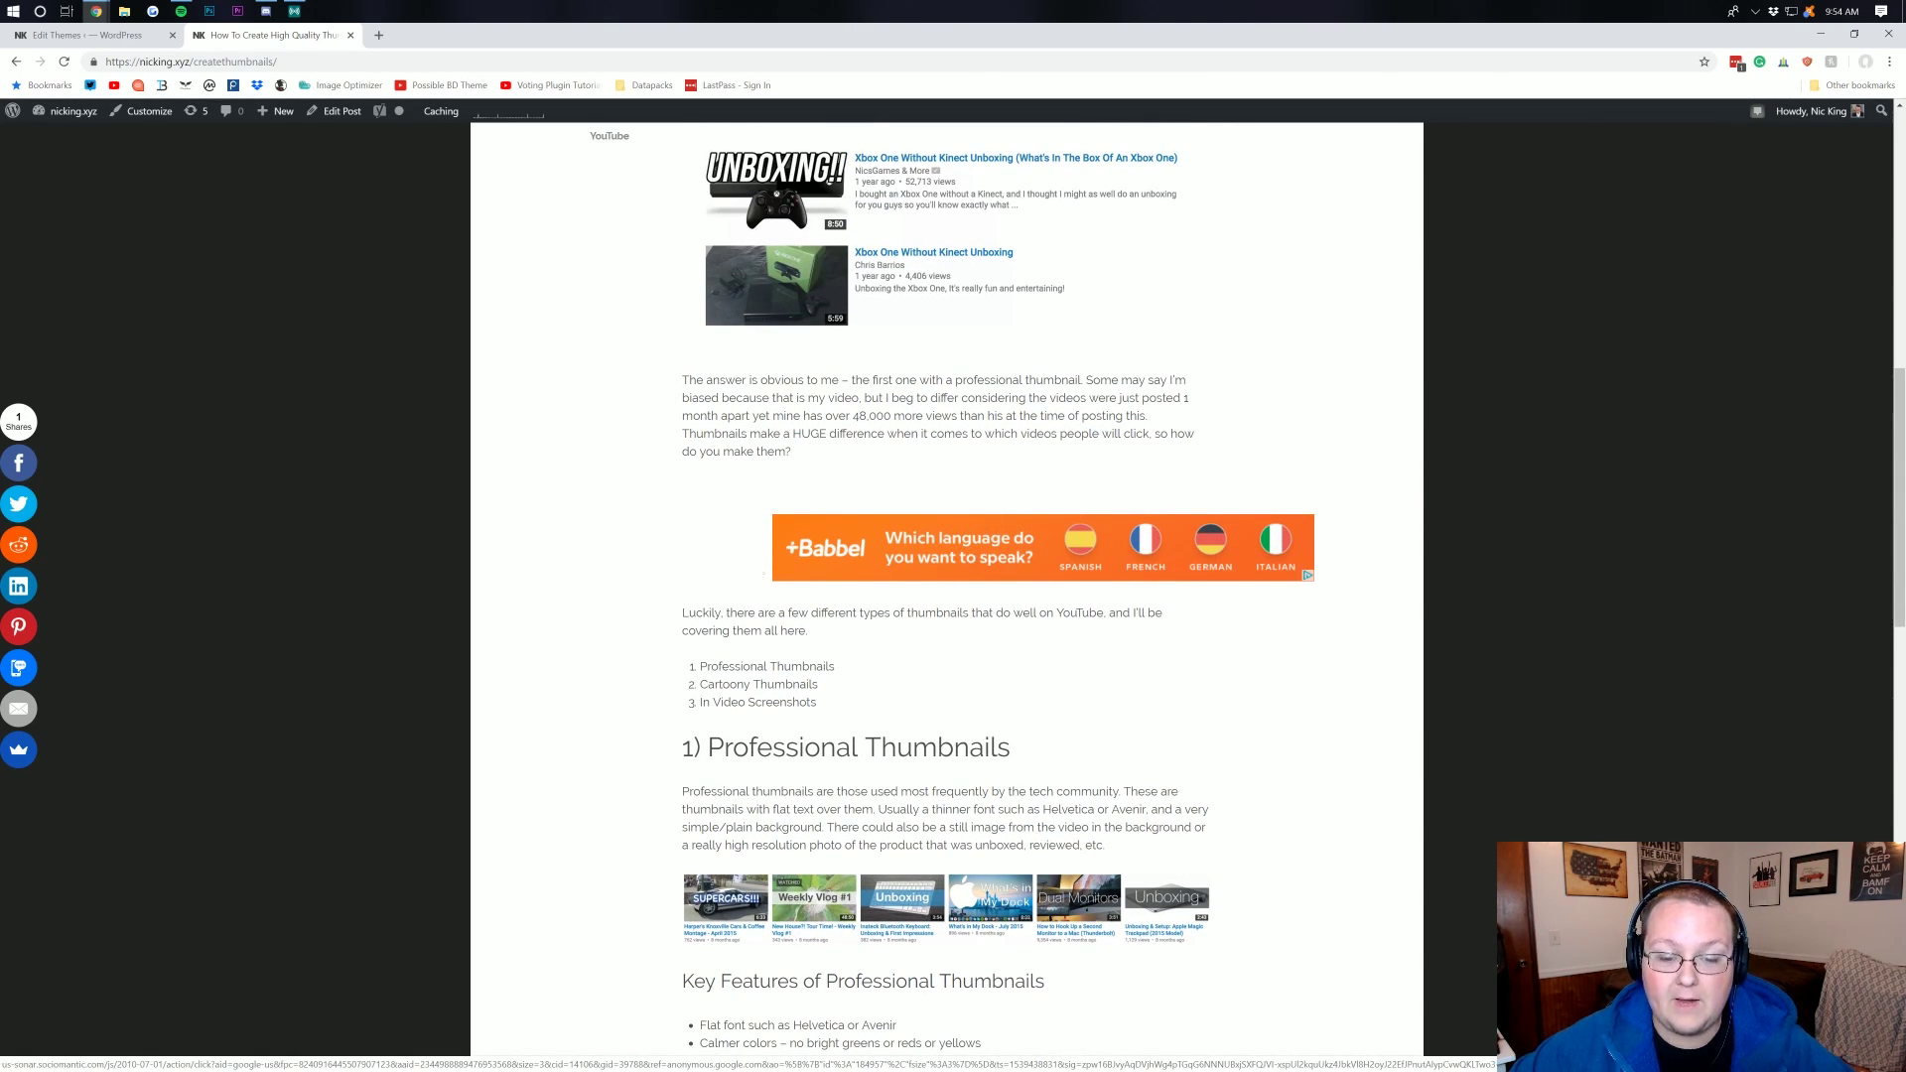
{"action": "scroll", "coordinate": [906, 614], "scroll_direction": "up", "scroll_amount": 8}
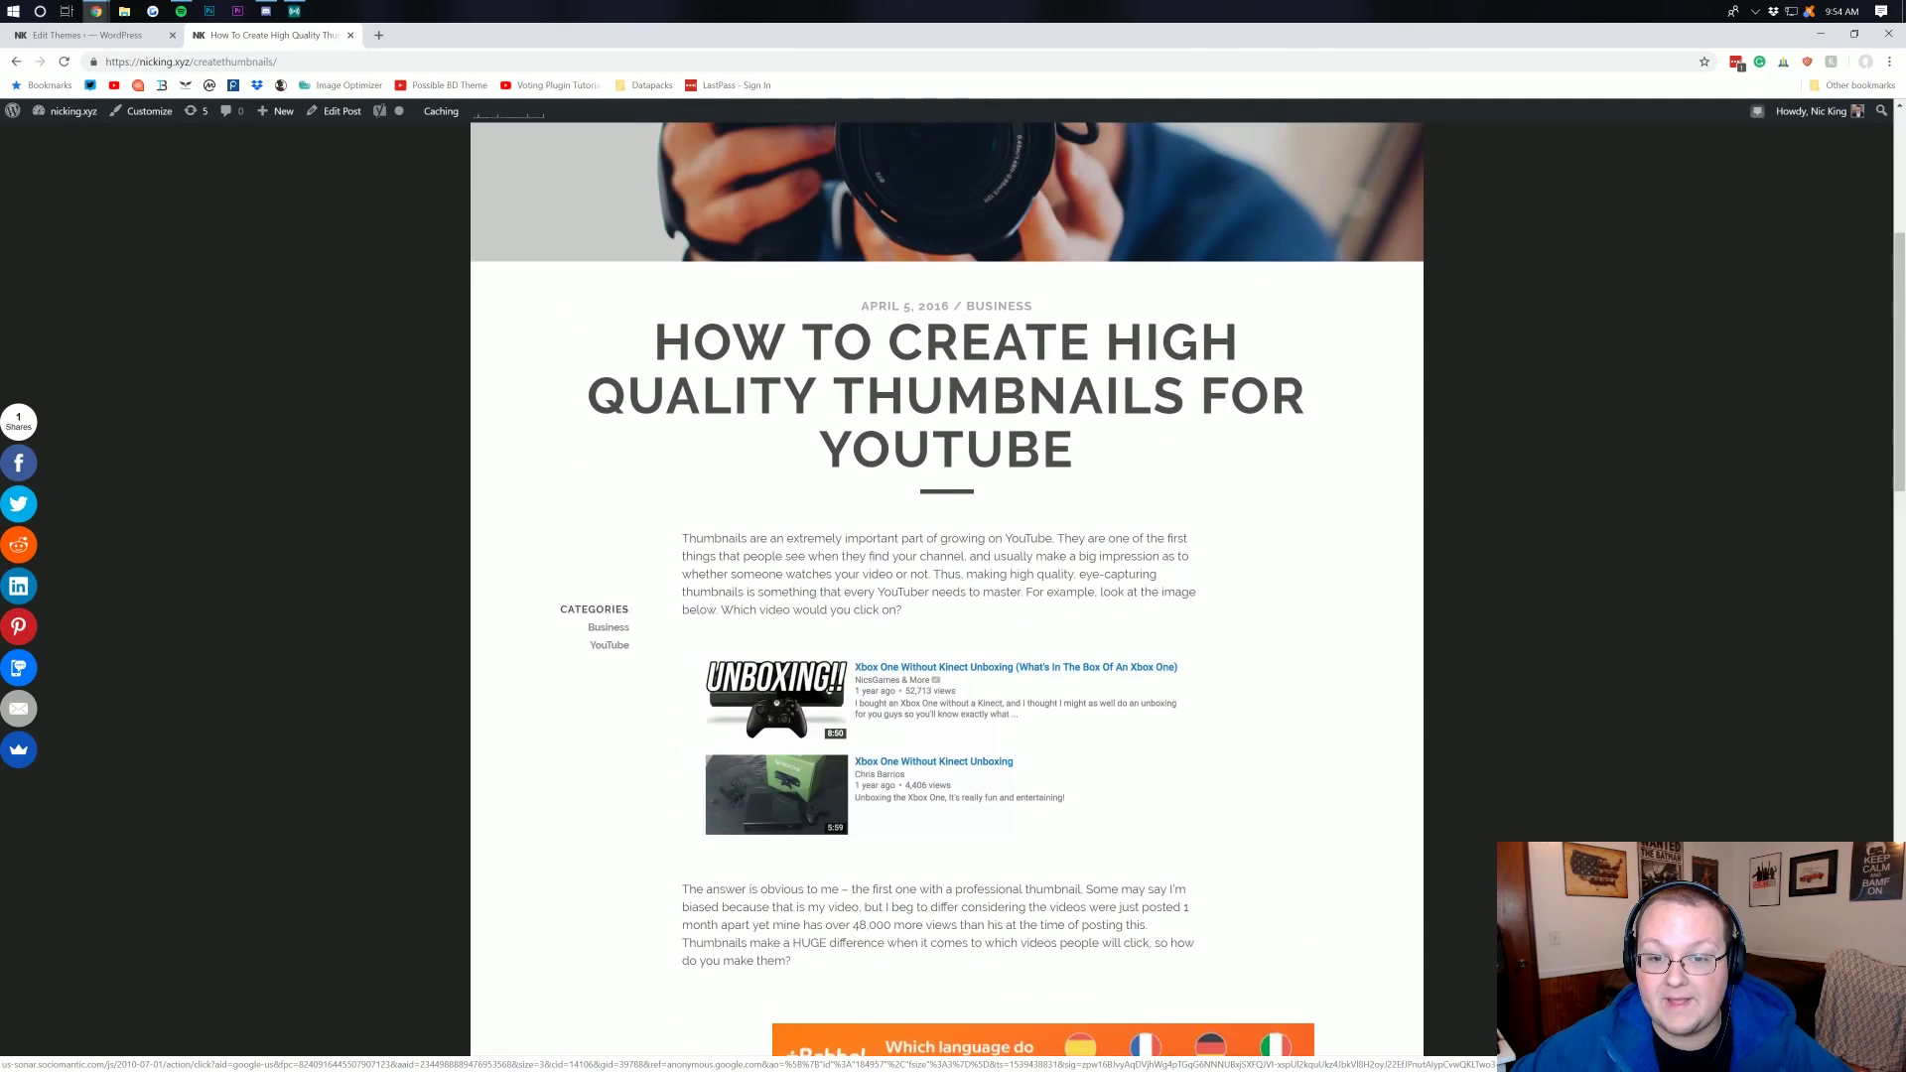
{"action": "scroll", "coordinate": [906, 614], "scroll_direction": "down", "scroll_amount": 5}
{"action": "scroll", "coordinate": [910, 614], "scroll_direction": "down", "scroll_amount": 20}
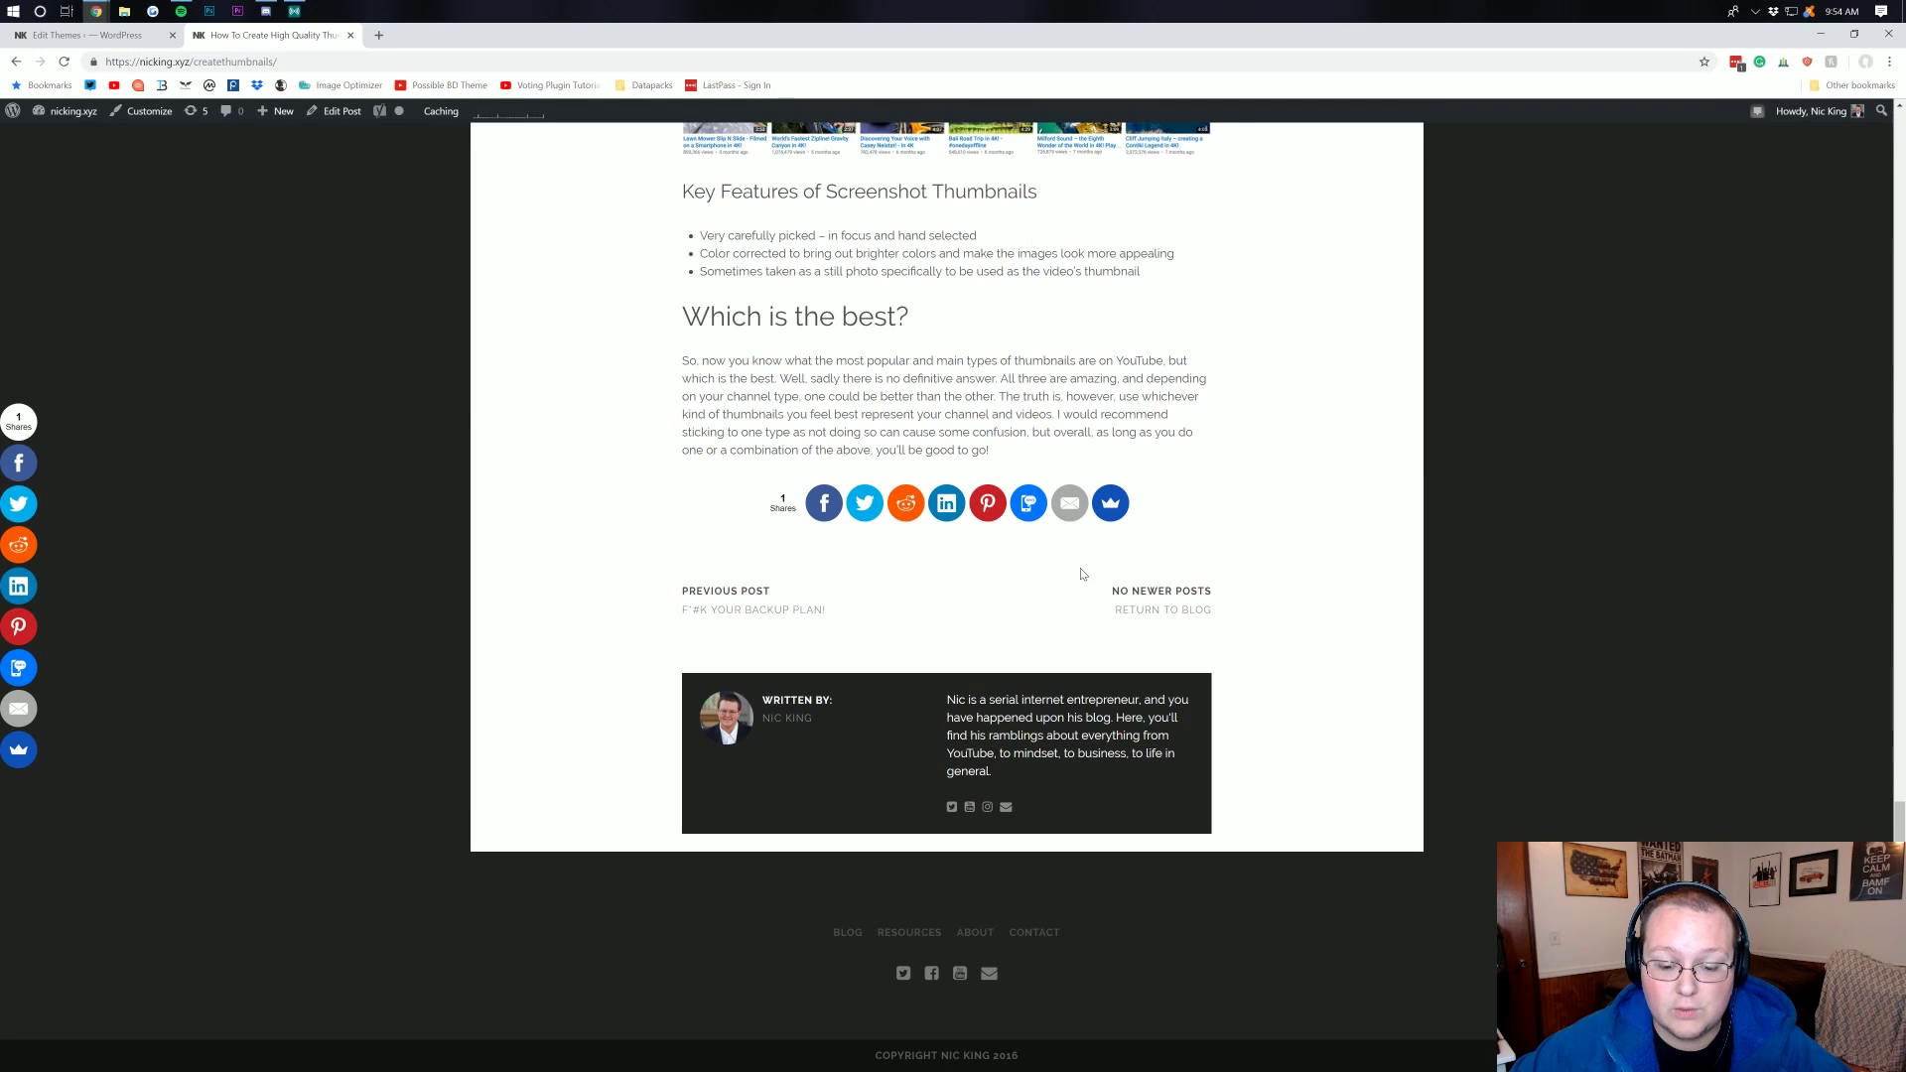
{"action": "scroll", "coordinate": [906, 455], "scroll_direction": "up", "scroll_amount": 20}
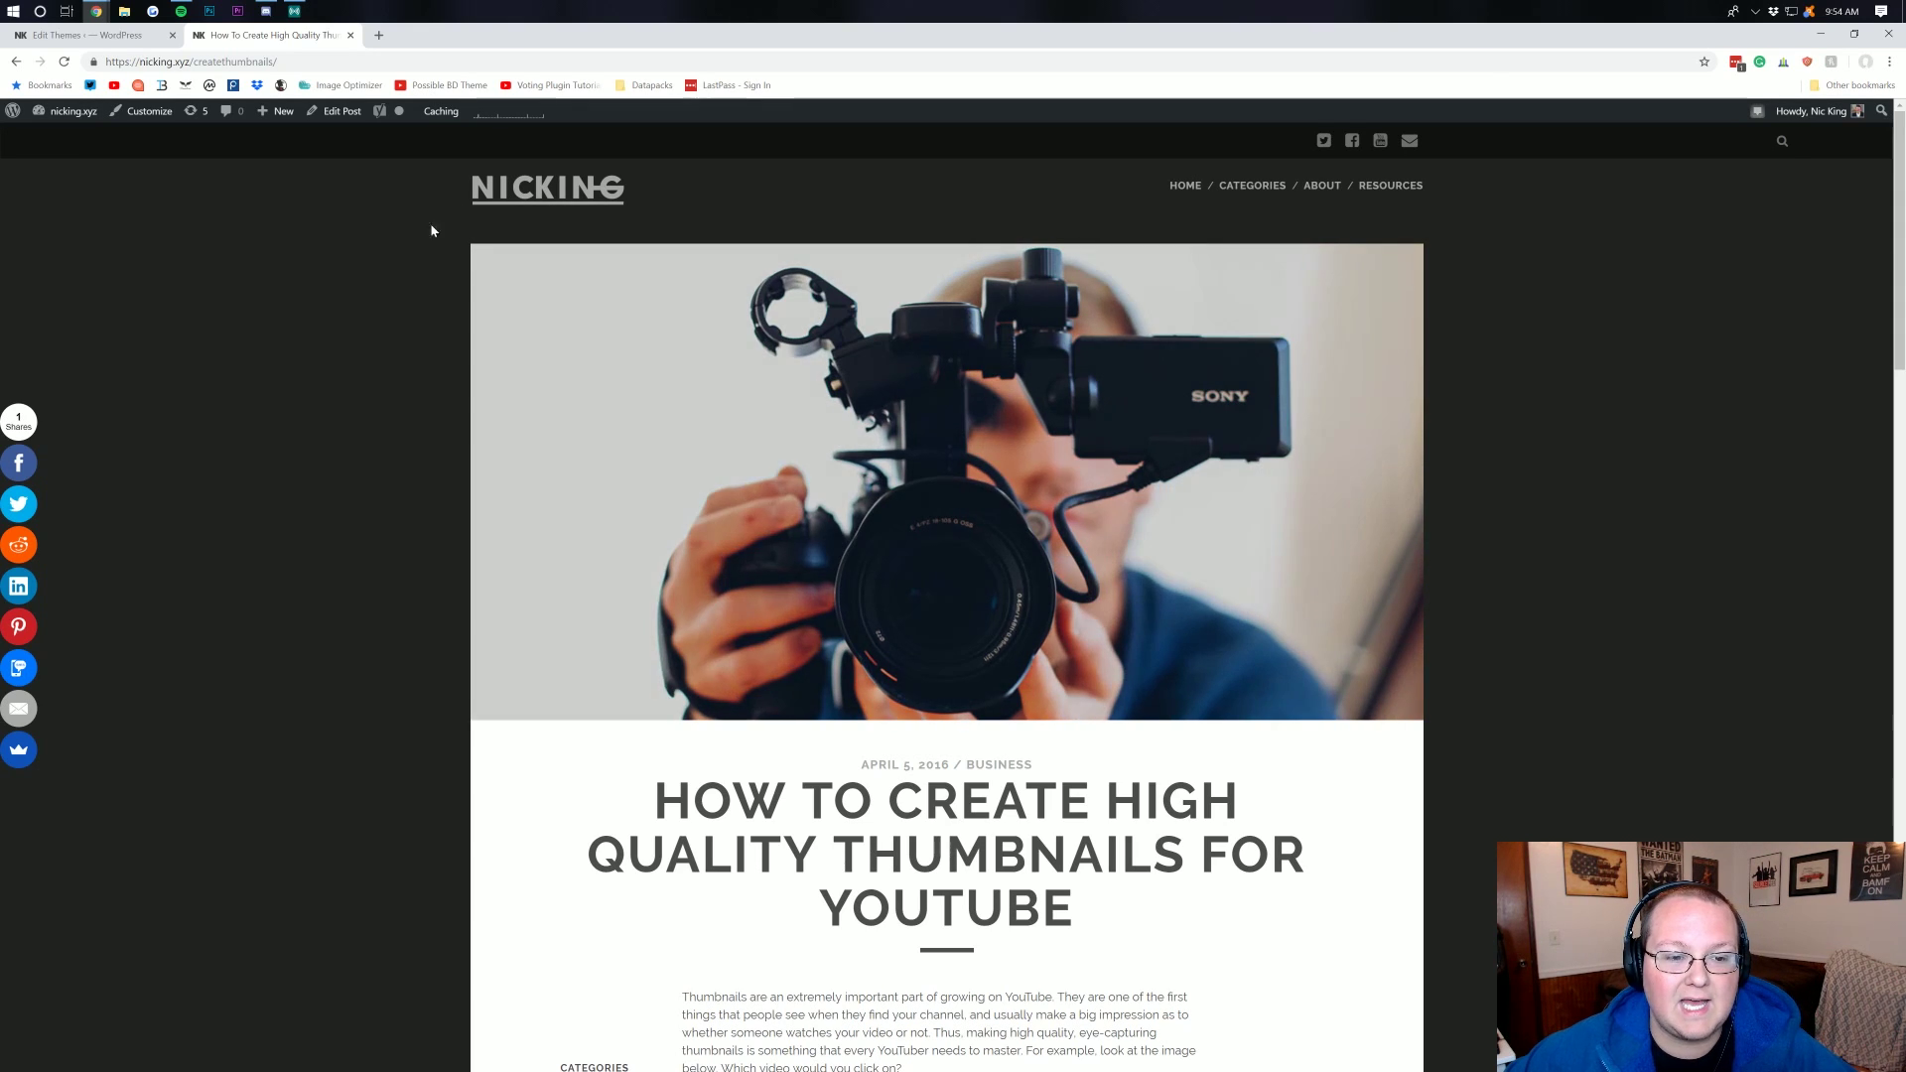
Return to the nicking.xyz home page via the NICKING logo and scan its post list.
{"action": "left_click", "coordinate": [517, 191]}
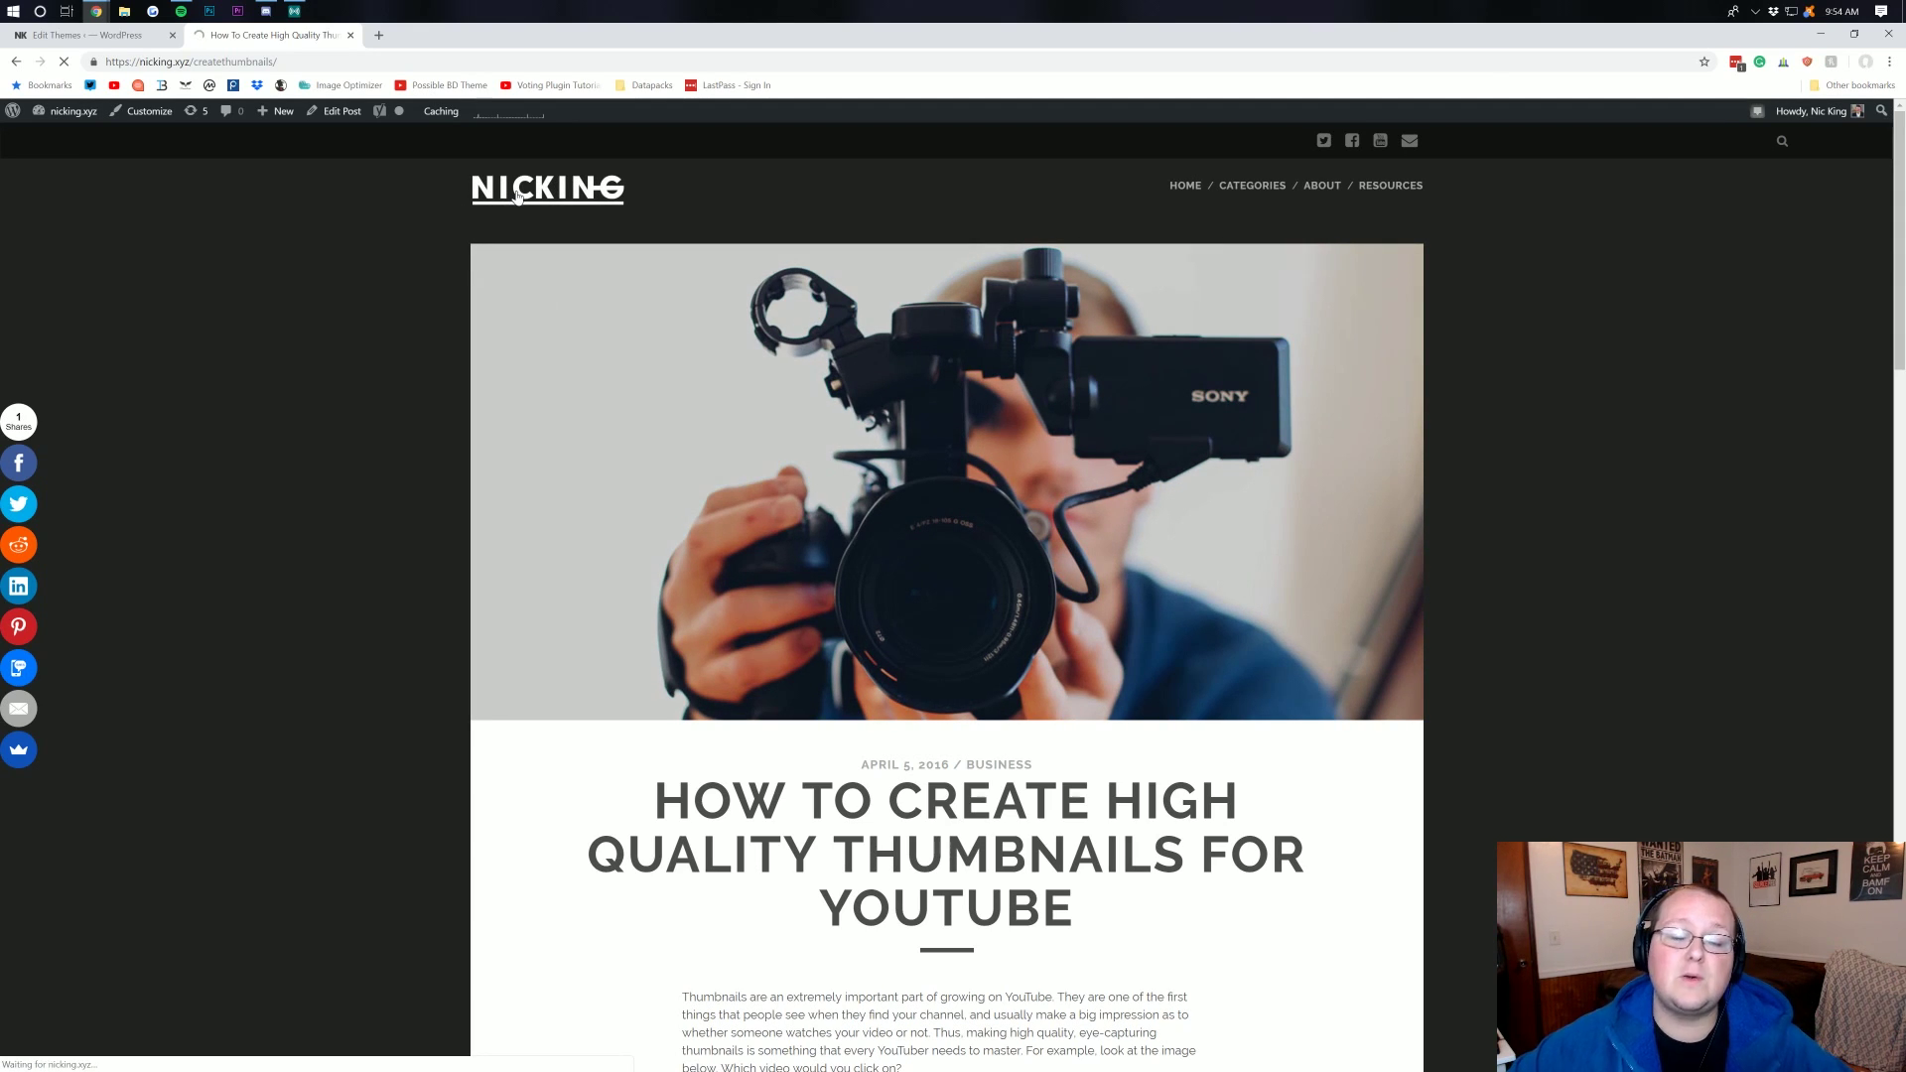
{"action": "scroll", "coordinate": [627, 293], "scroll_direction": "down", "scroll_amount": 10}
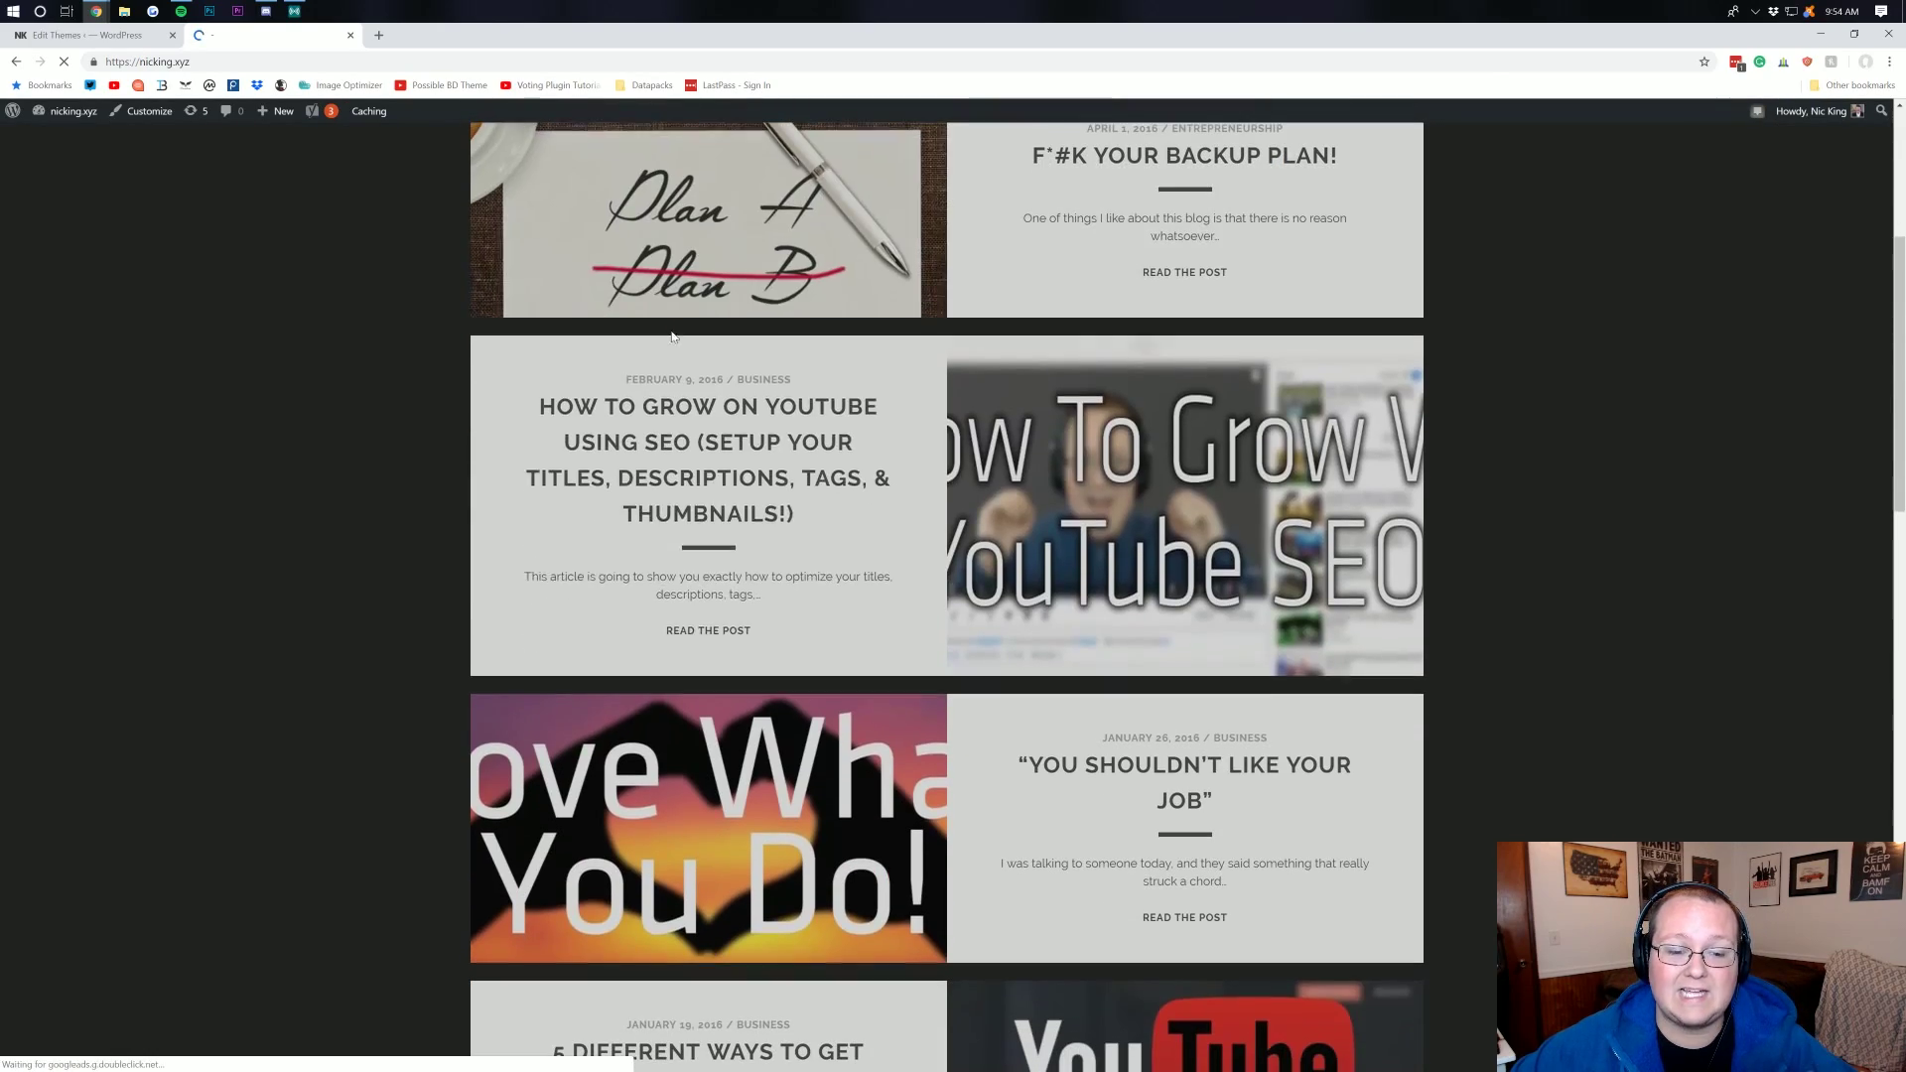
{"action": "scroll", "coordinate": [712, 387], "scroll_direction": "down", "scroll_amount": 6}
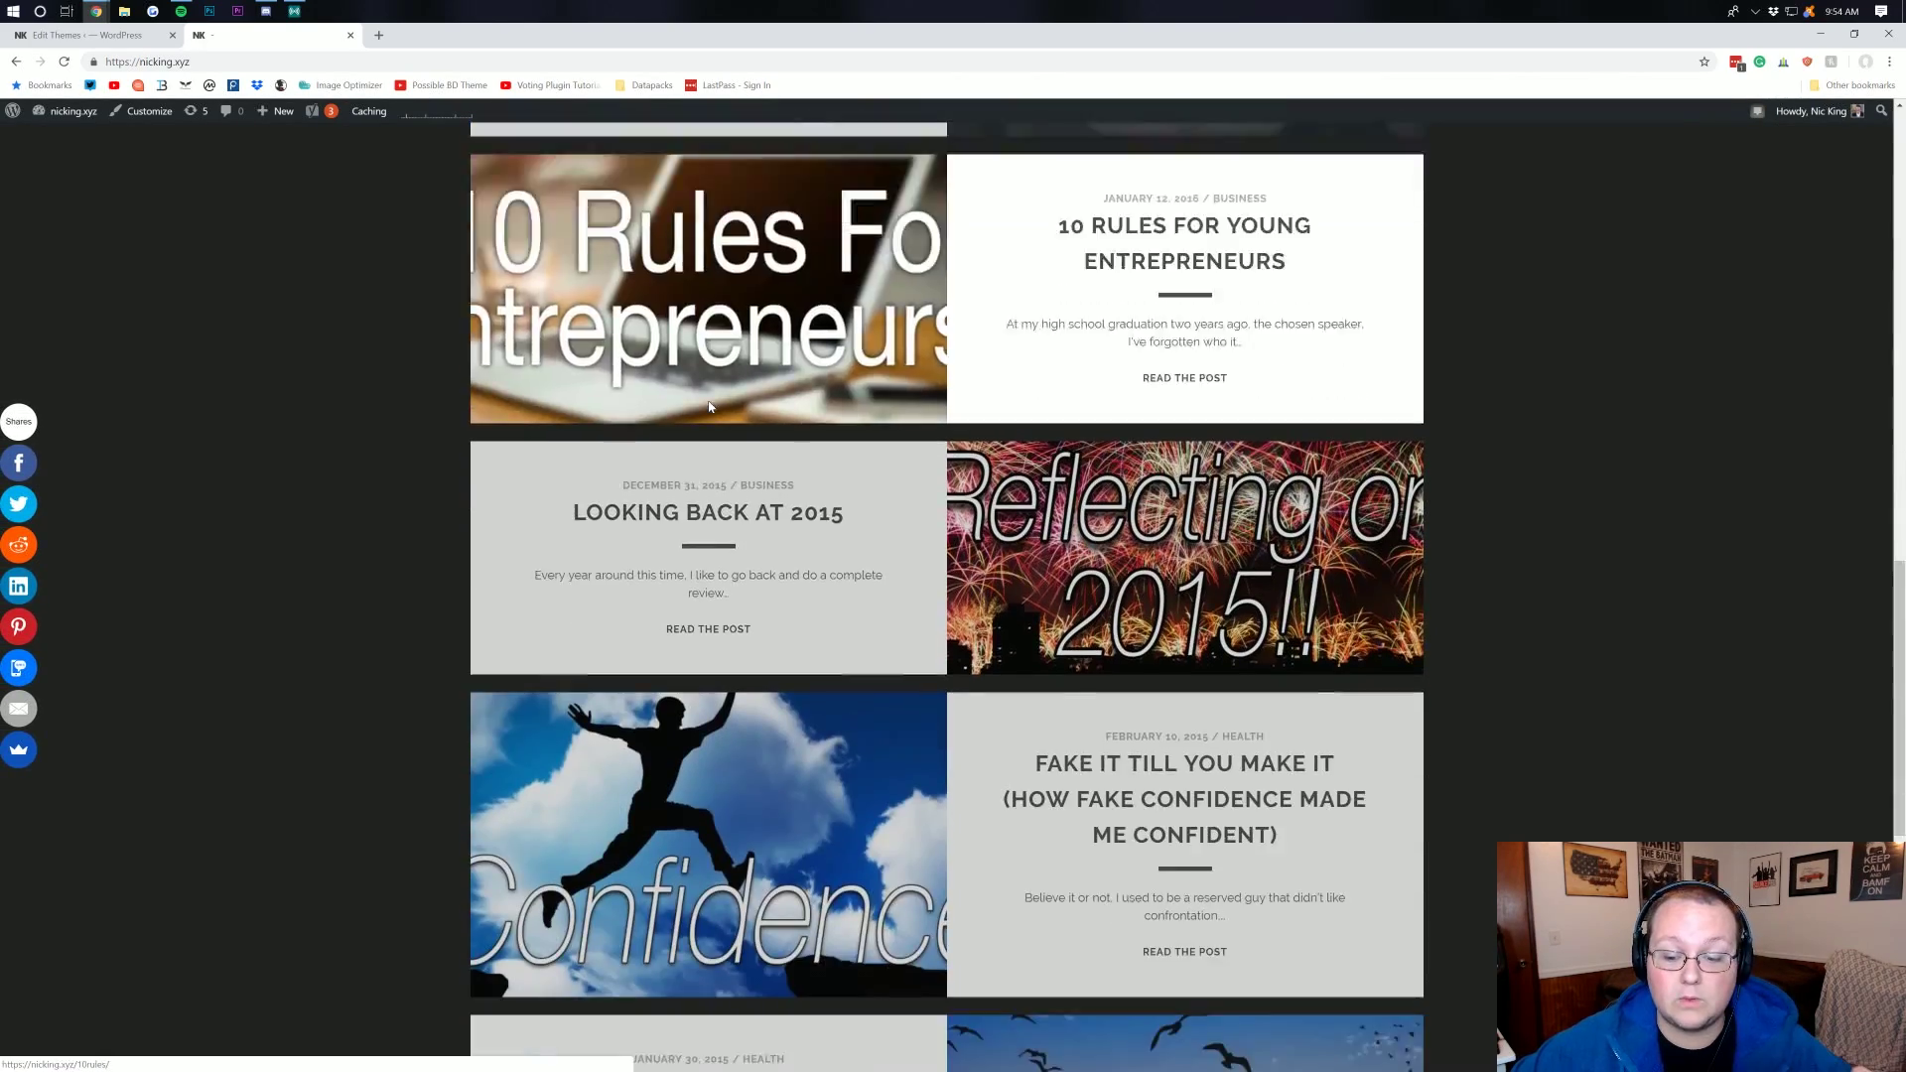
{"action": "scroll", "coordinate": [709, 402], "scroll_direction": "up", "scroll_amount": 15}
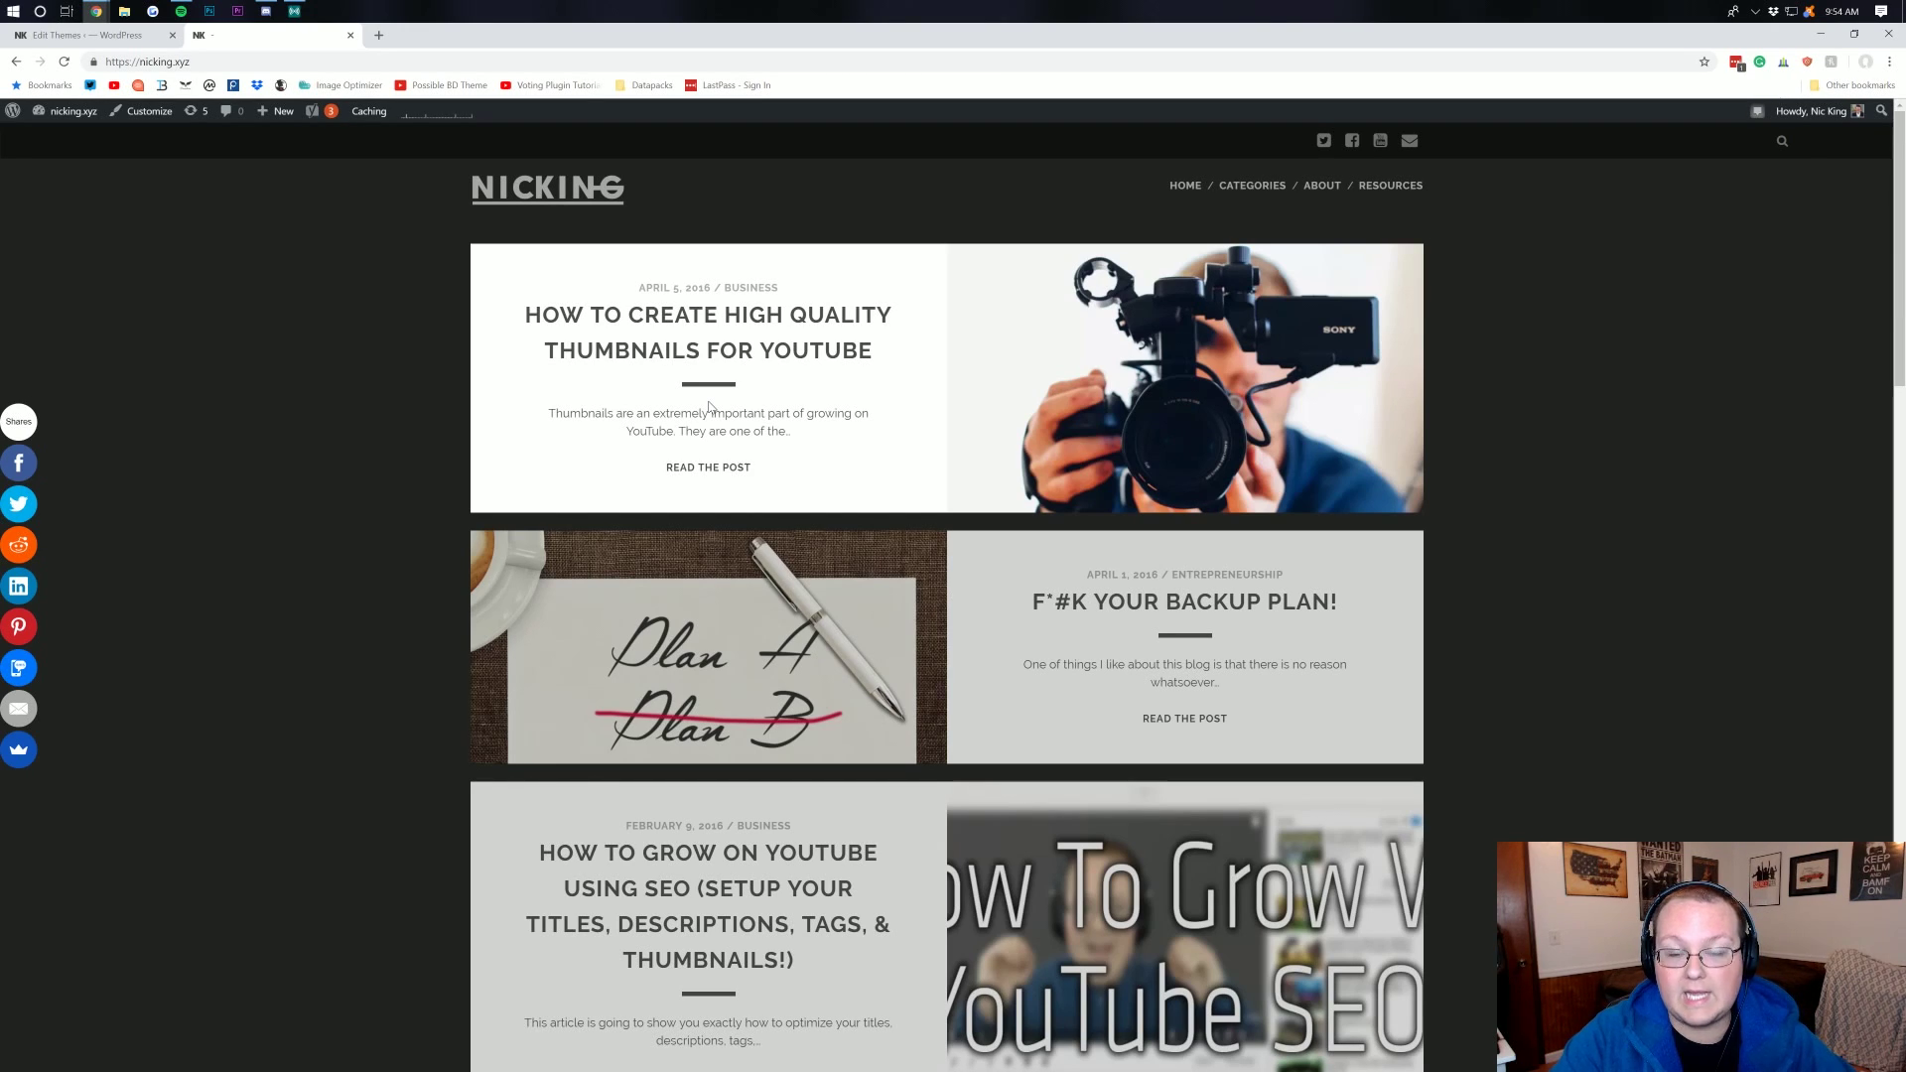
{"action": "key", "text": "ctrl+t"}
{"action": "type", "text": "the"}
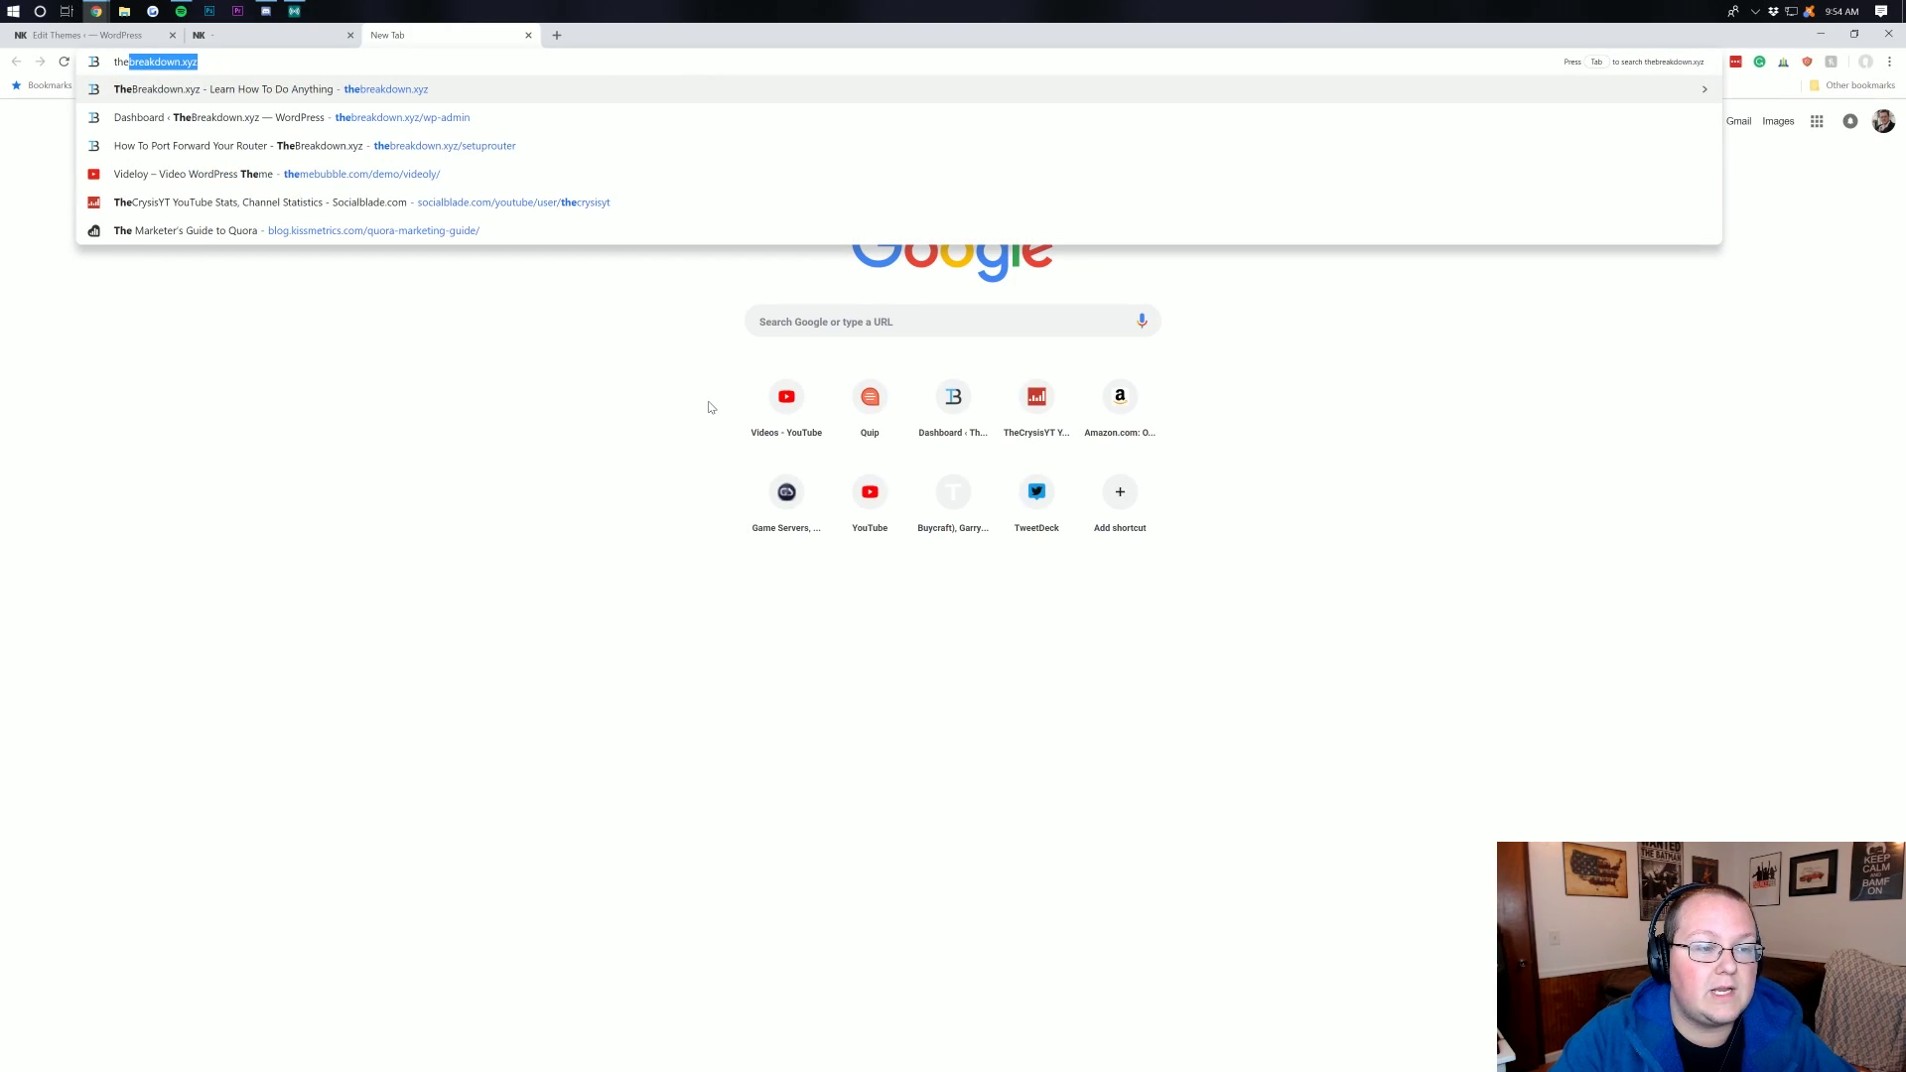
{"action": "key", "text": "Right"}
{"action": "type", "text": "/"}
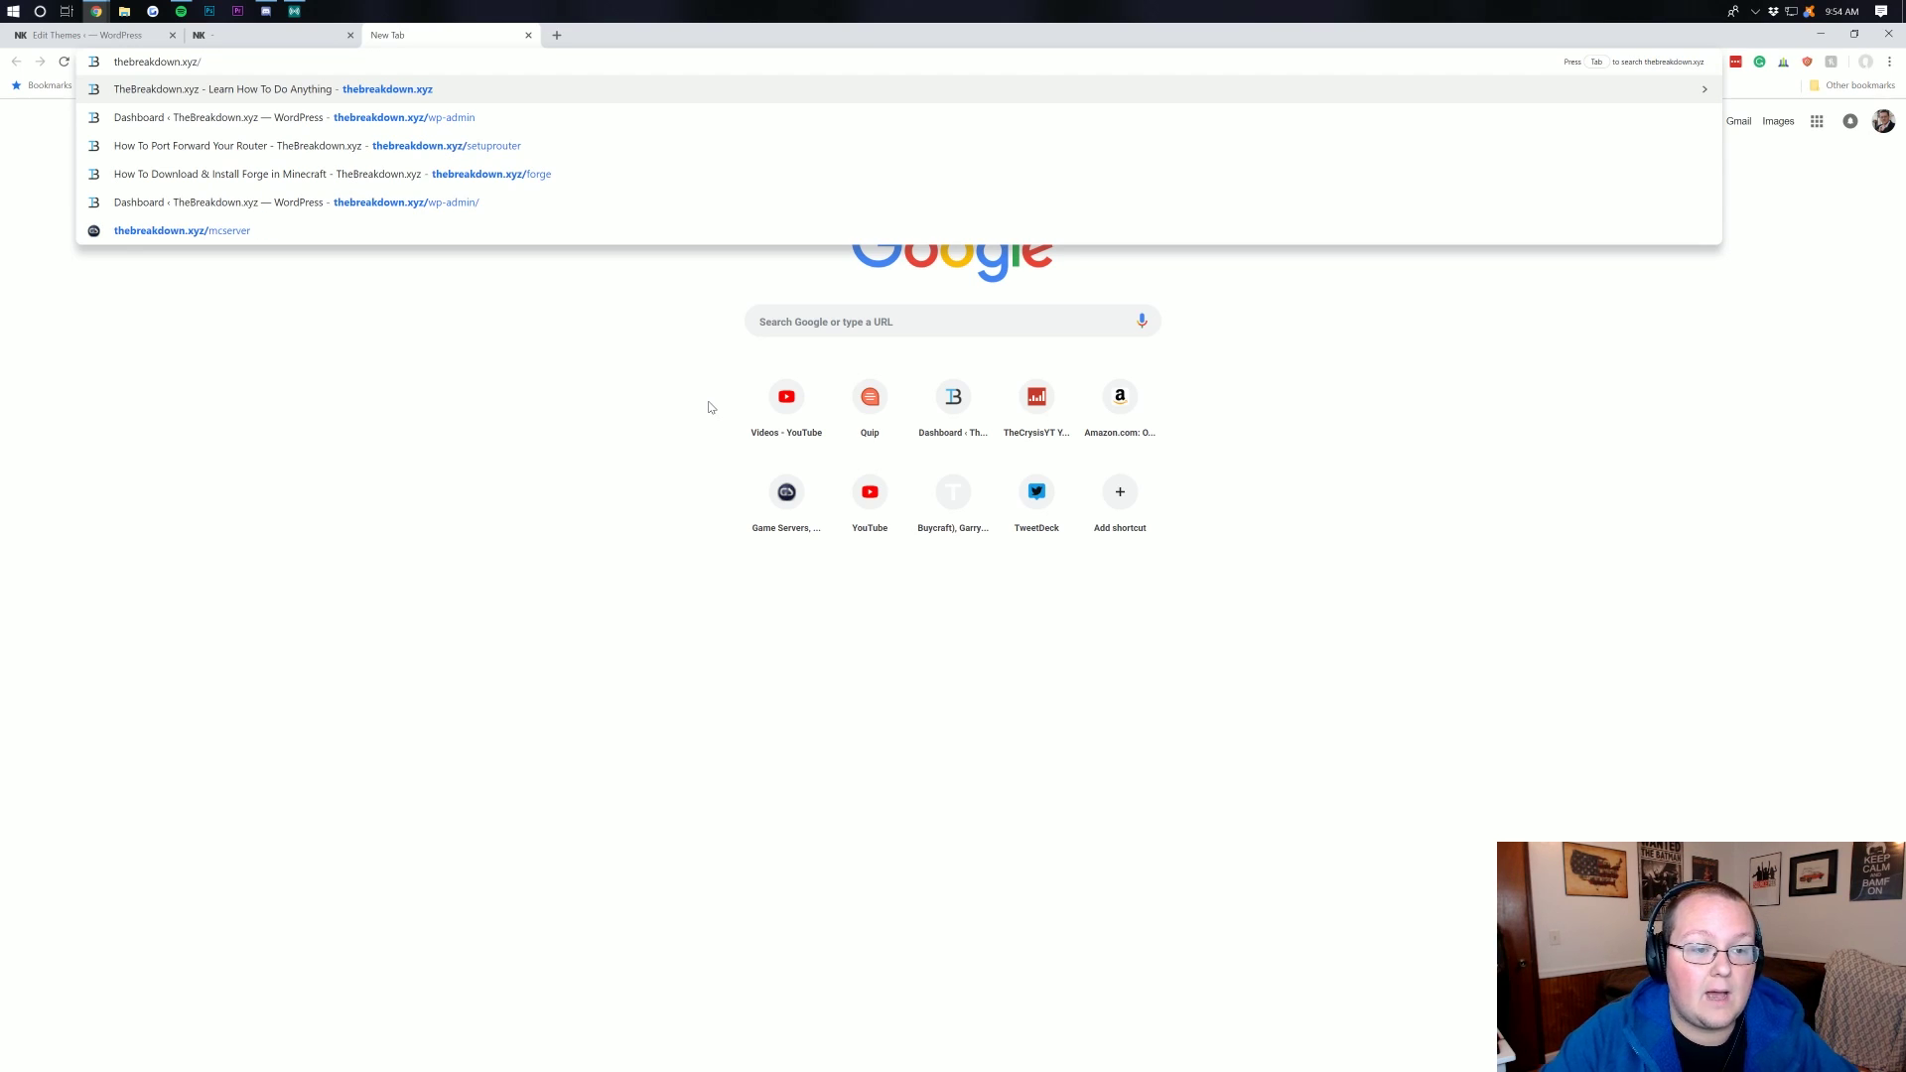
{"action": "left_click", "coordinate": [554, 167]}
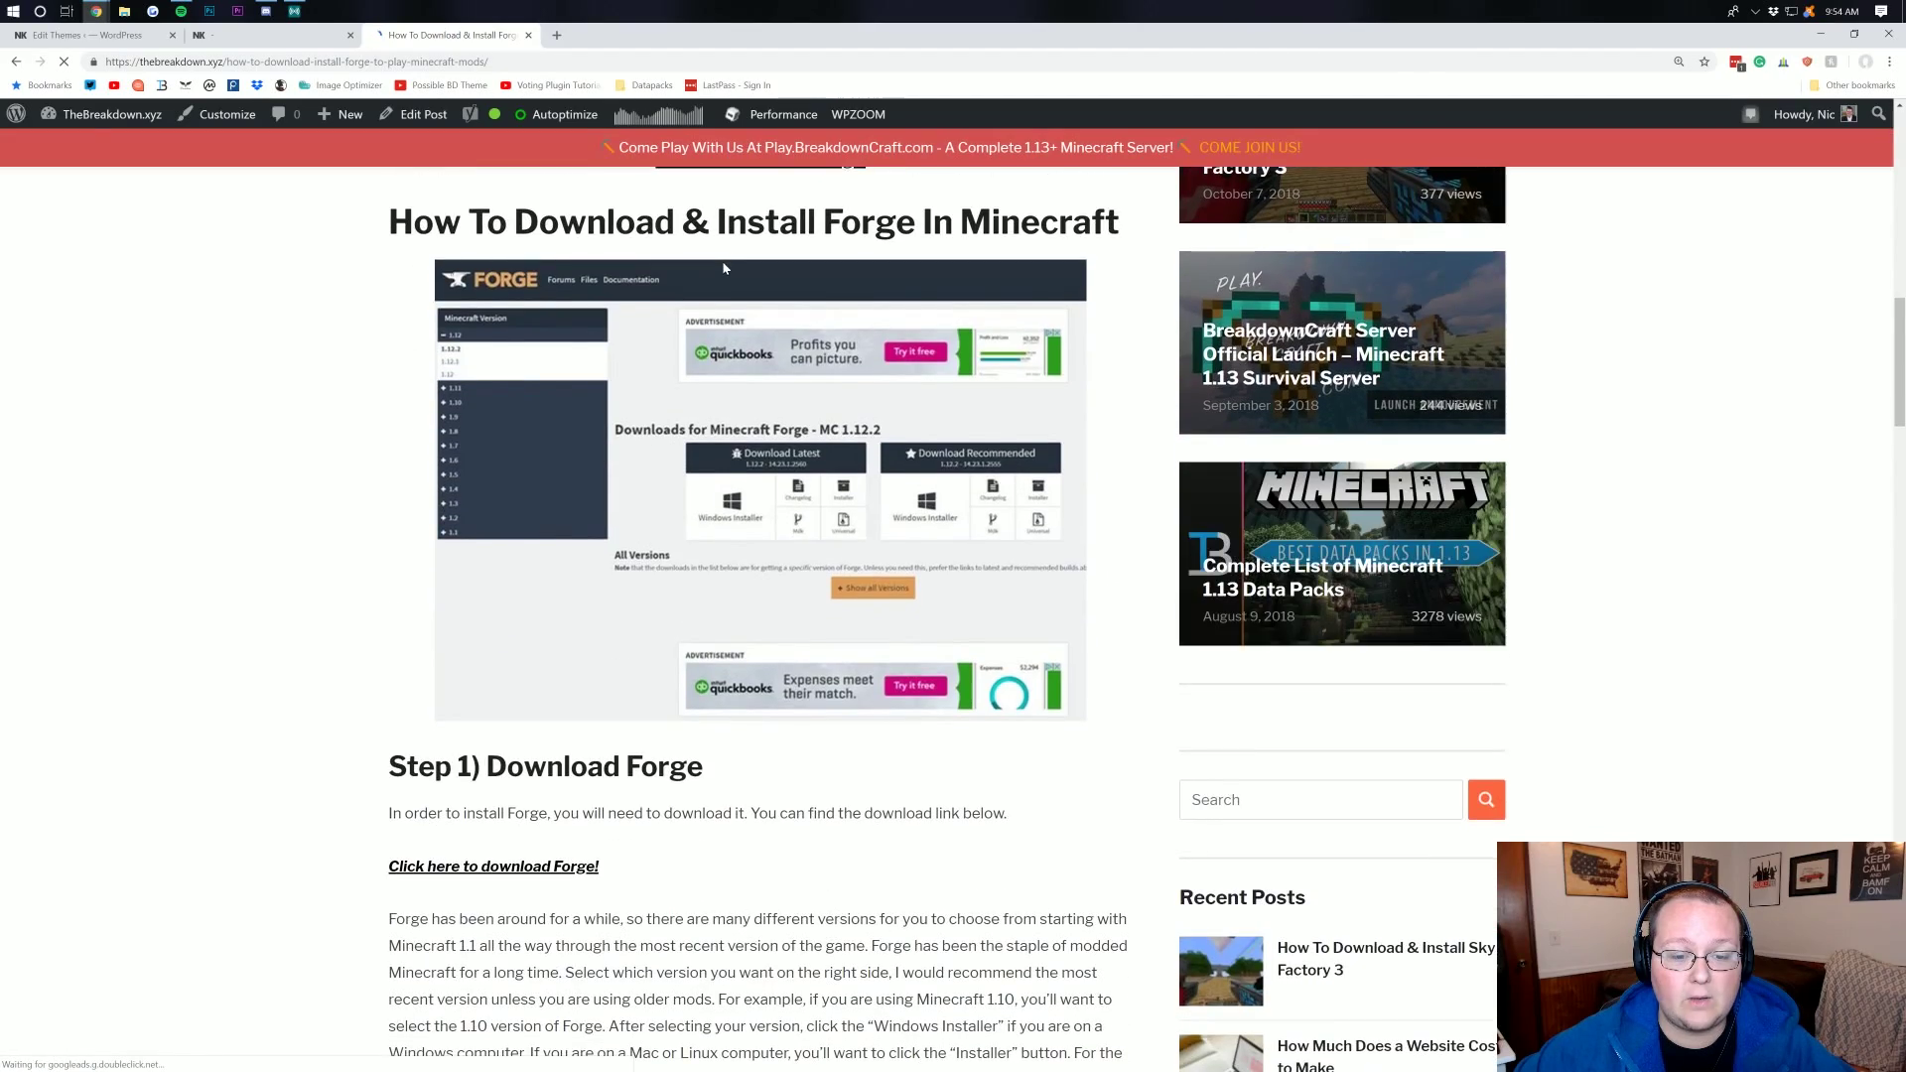
{"action": "scroll", "coordinate": [724, 268], "scroll_direction": "down", "scroll_amount": 15}
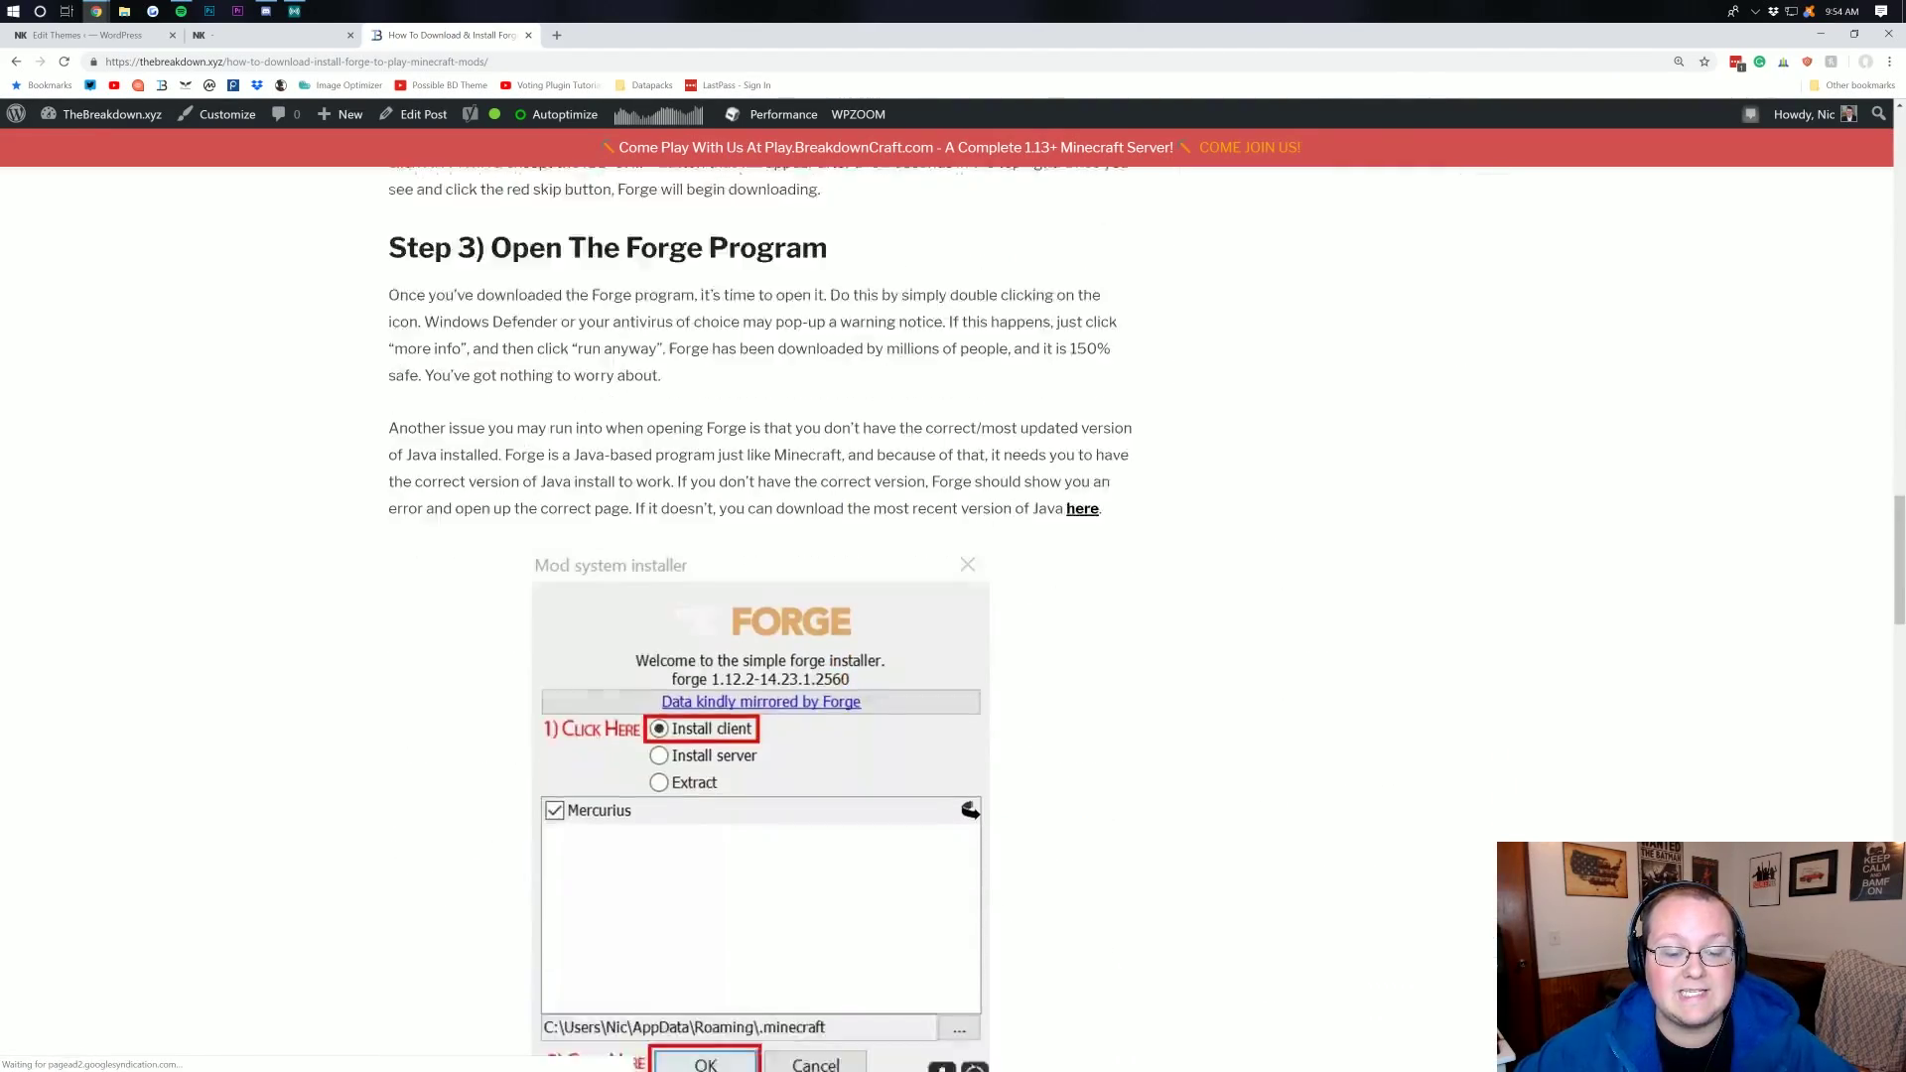
{"action": "scroll", "coordinate": [728, 283], "scroll_direction": "down", "scroll_amount": 18}
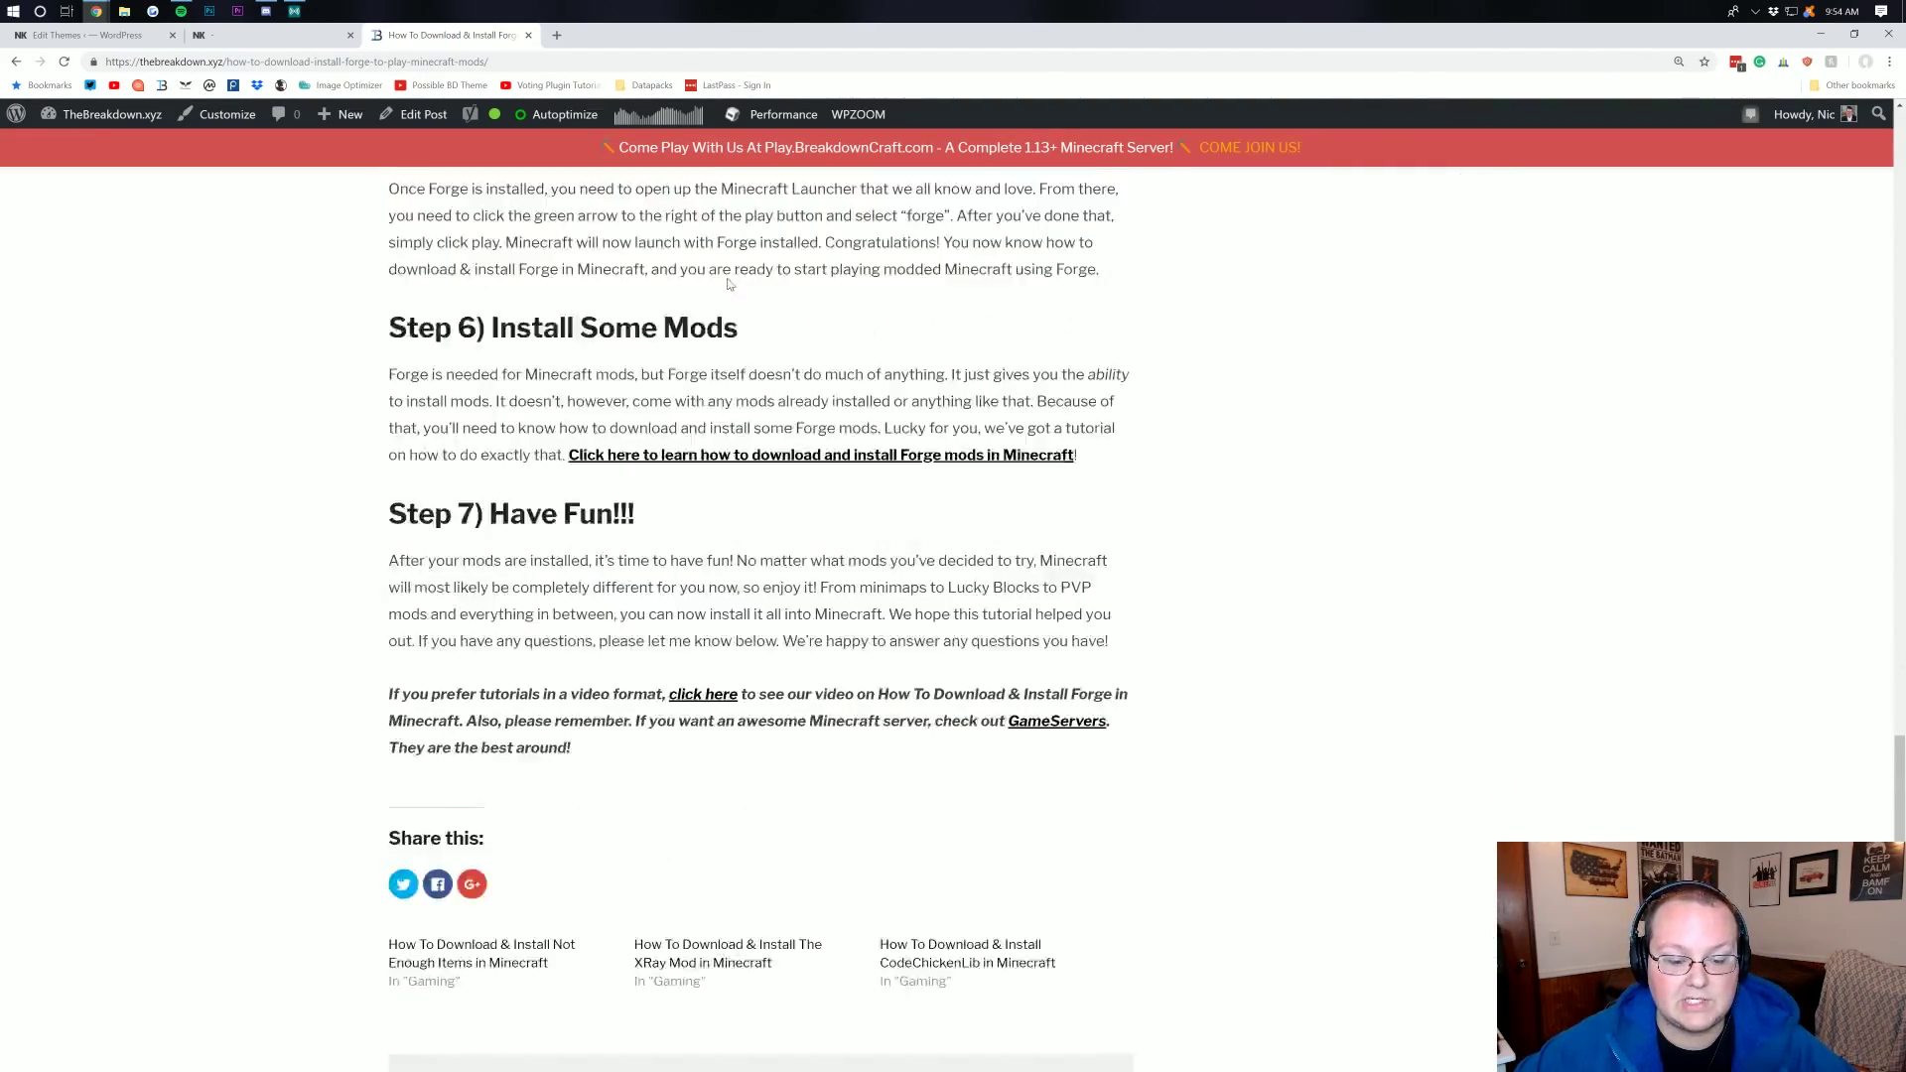
{"action": "scroll", "coordinate": [730, 285], "scroll_direction": "down", "scroll_amount": 8}
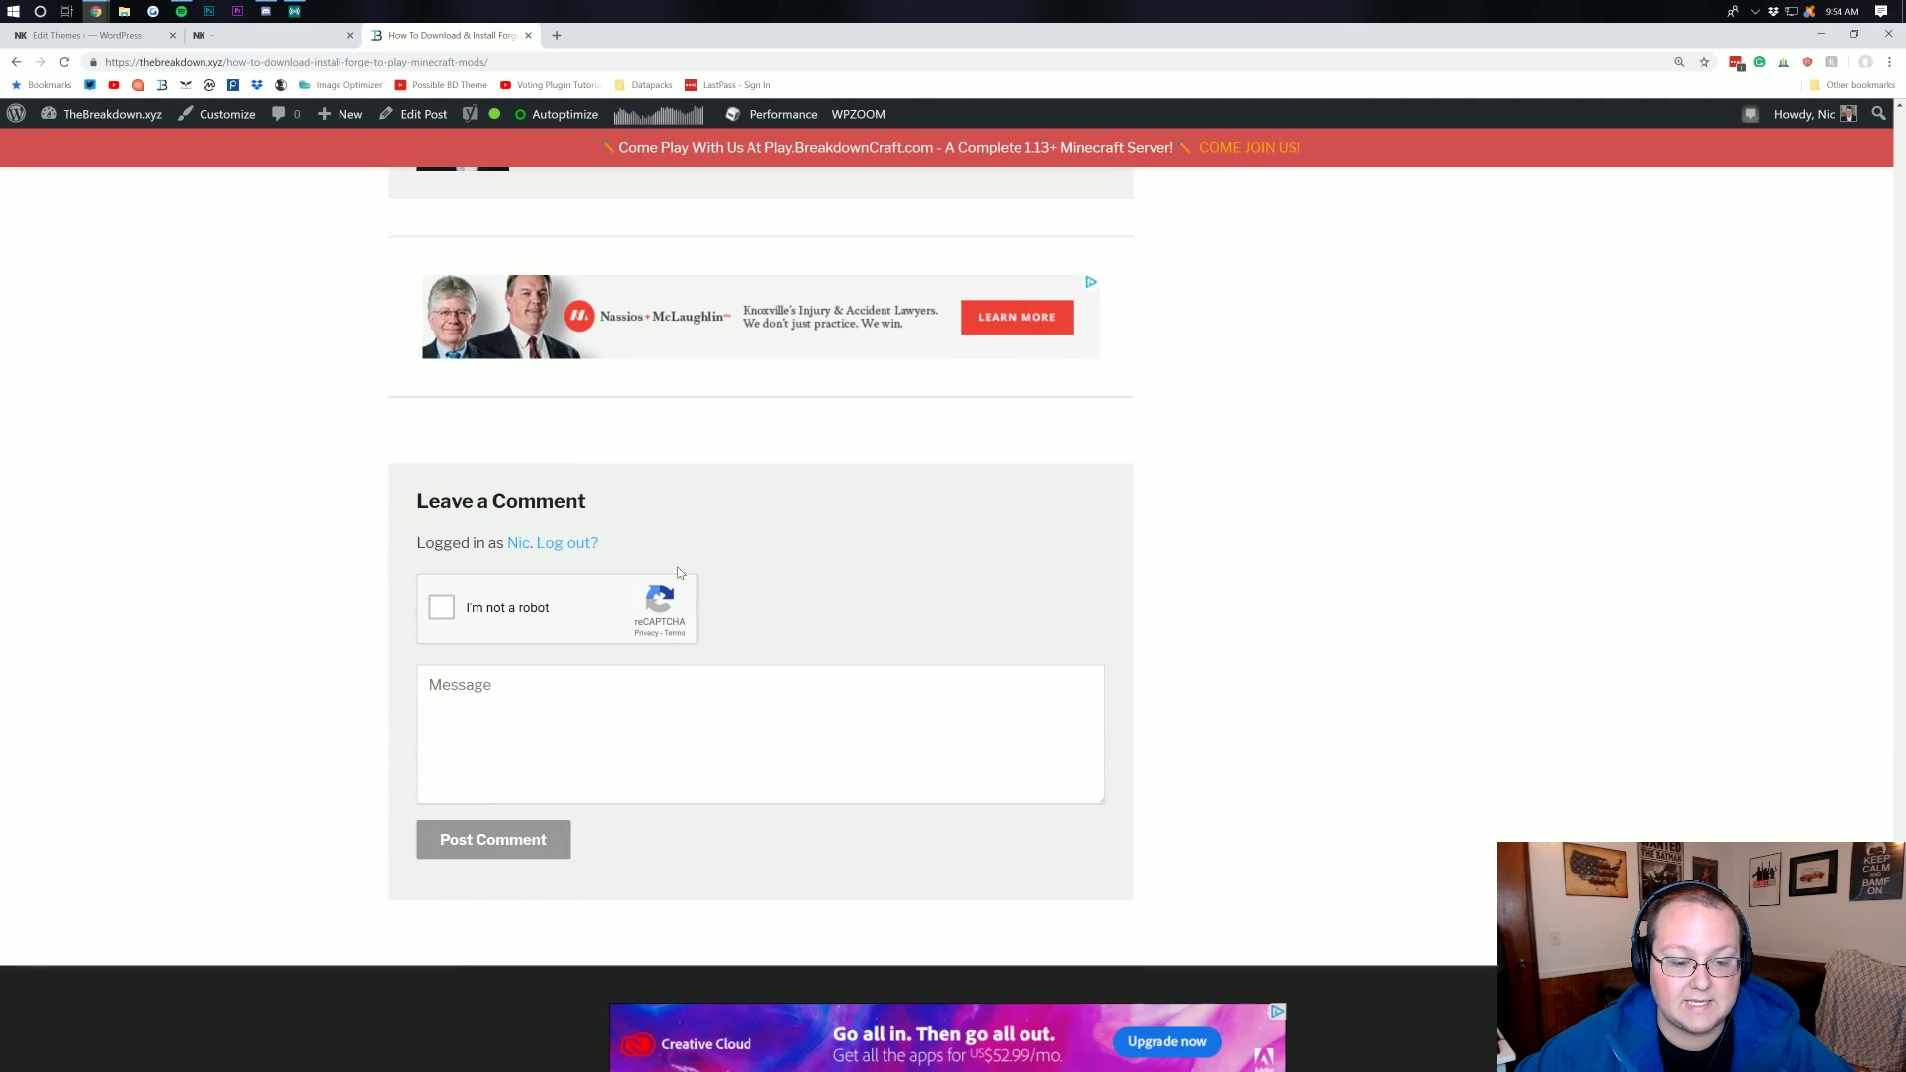
{"action": "scroll", "coordinate": [782, 492], "scroll_direction": "up", "scroll_amount": 20}
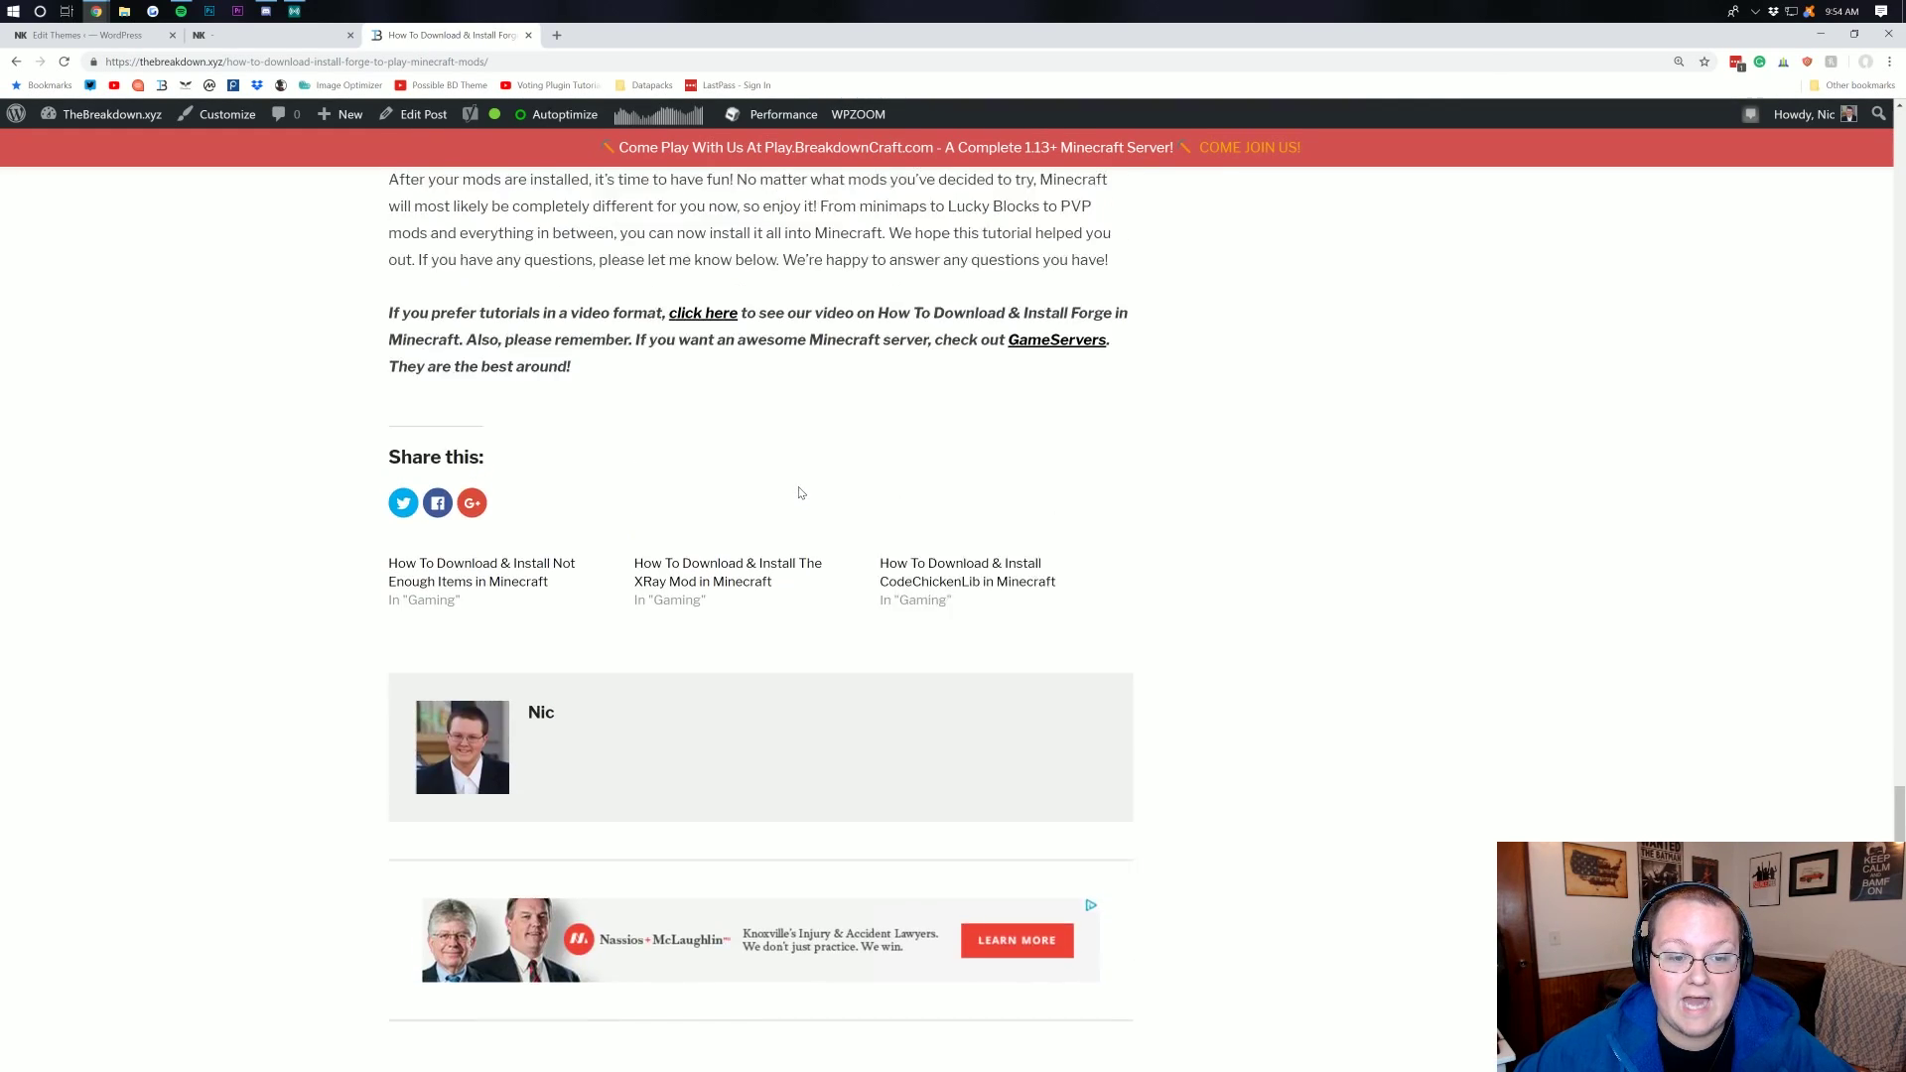
{"action": "scroll", "coordinate": [928, 498], "scroll_direction": "up", "scroll_amount": 10}
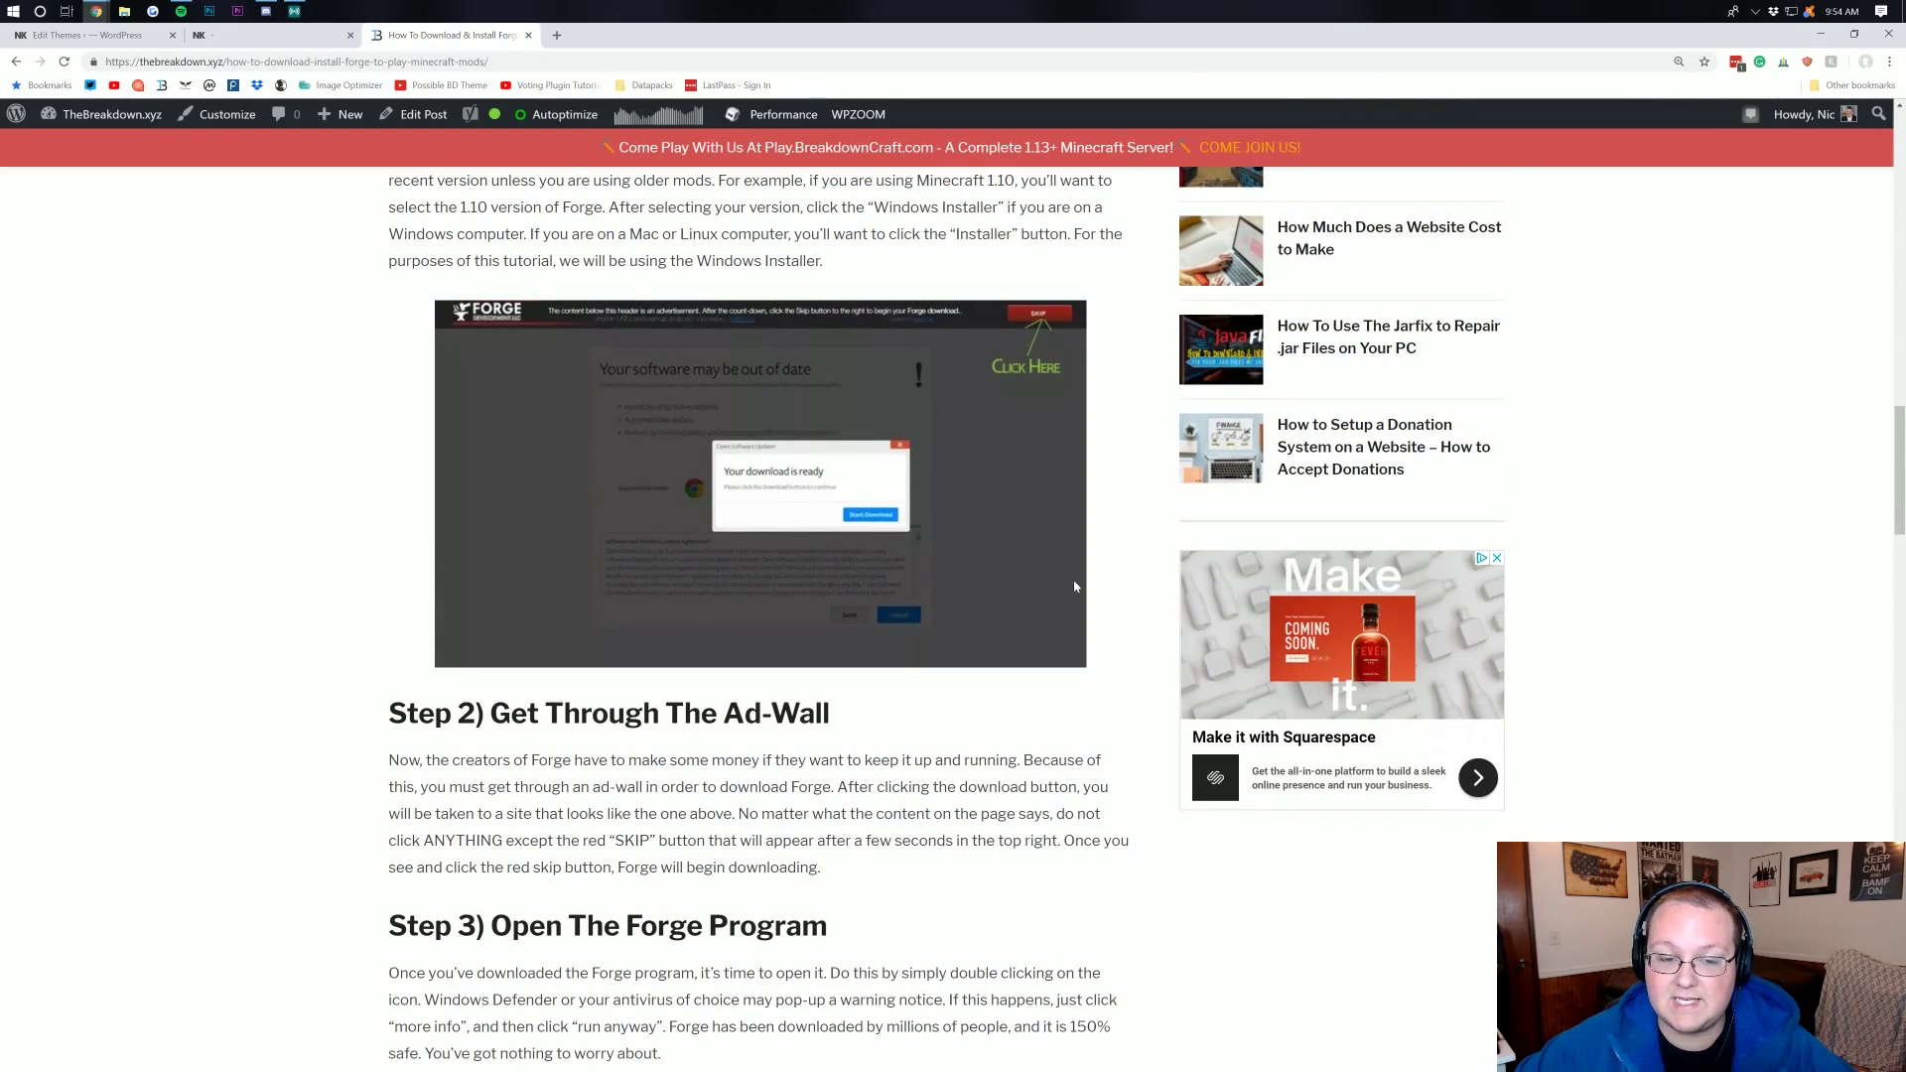
{"action": "scroll", "coordinate": [1074, 587], "scroll_direction": "up", "scroll_amount": 15}
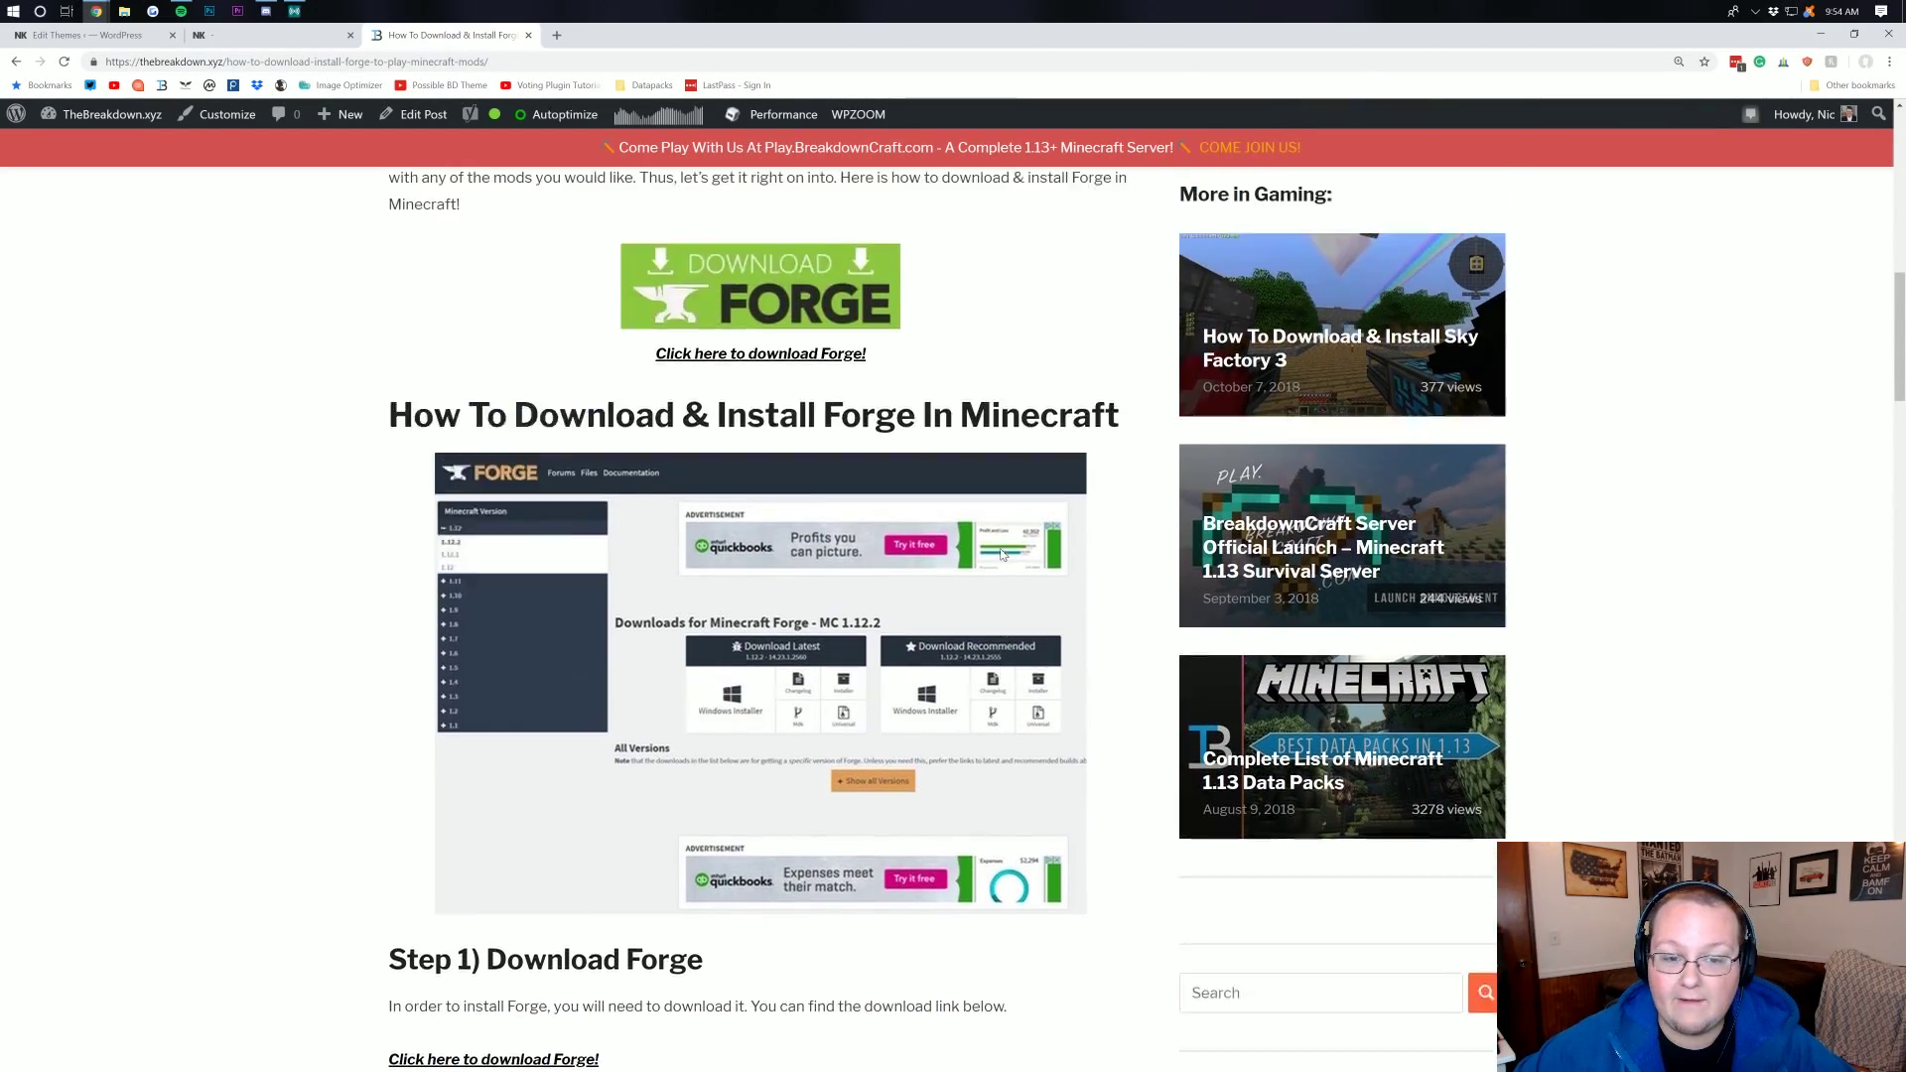
{"action": "scroll", "coordinate": [1003, 554], "scroll_direction": "up", "scroll_amount": 5}
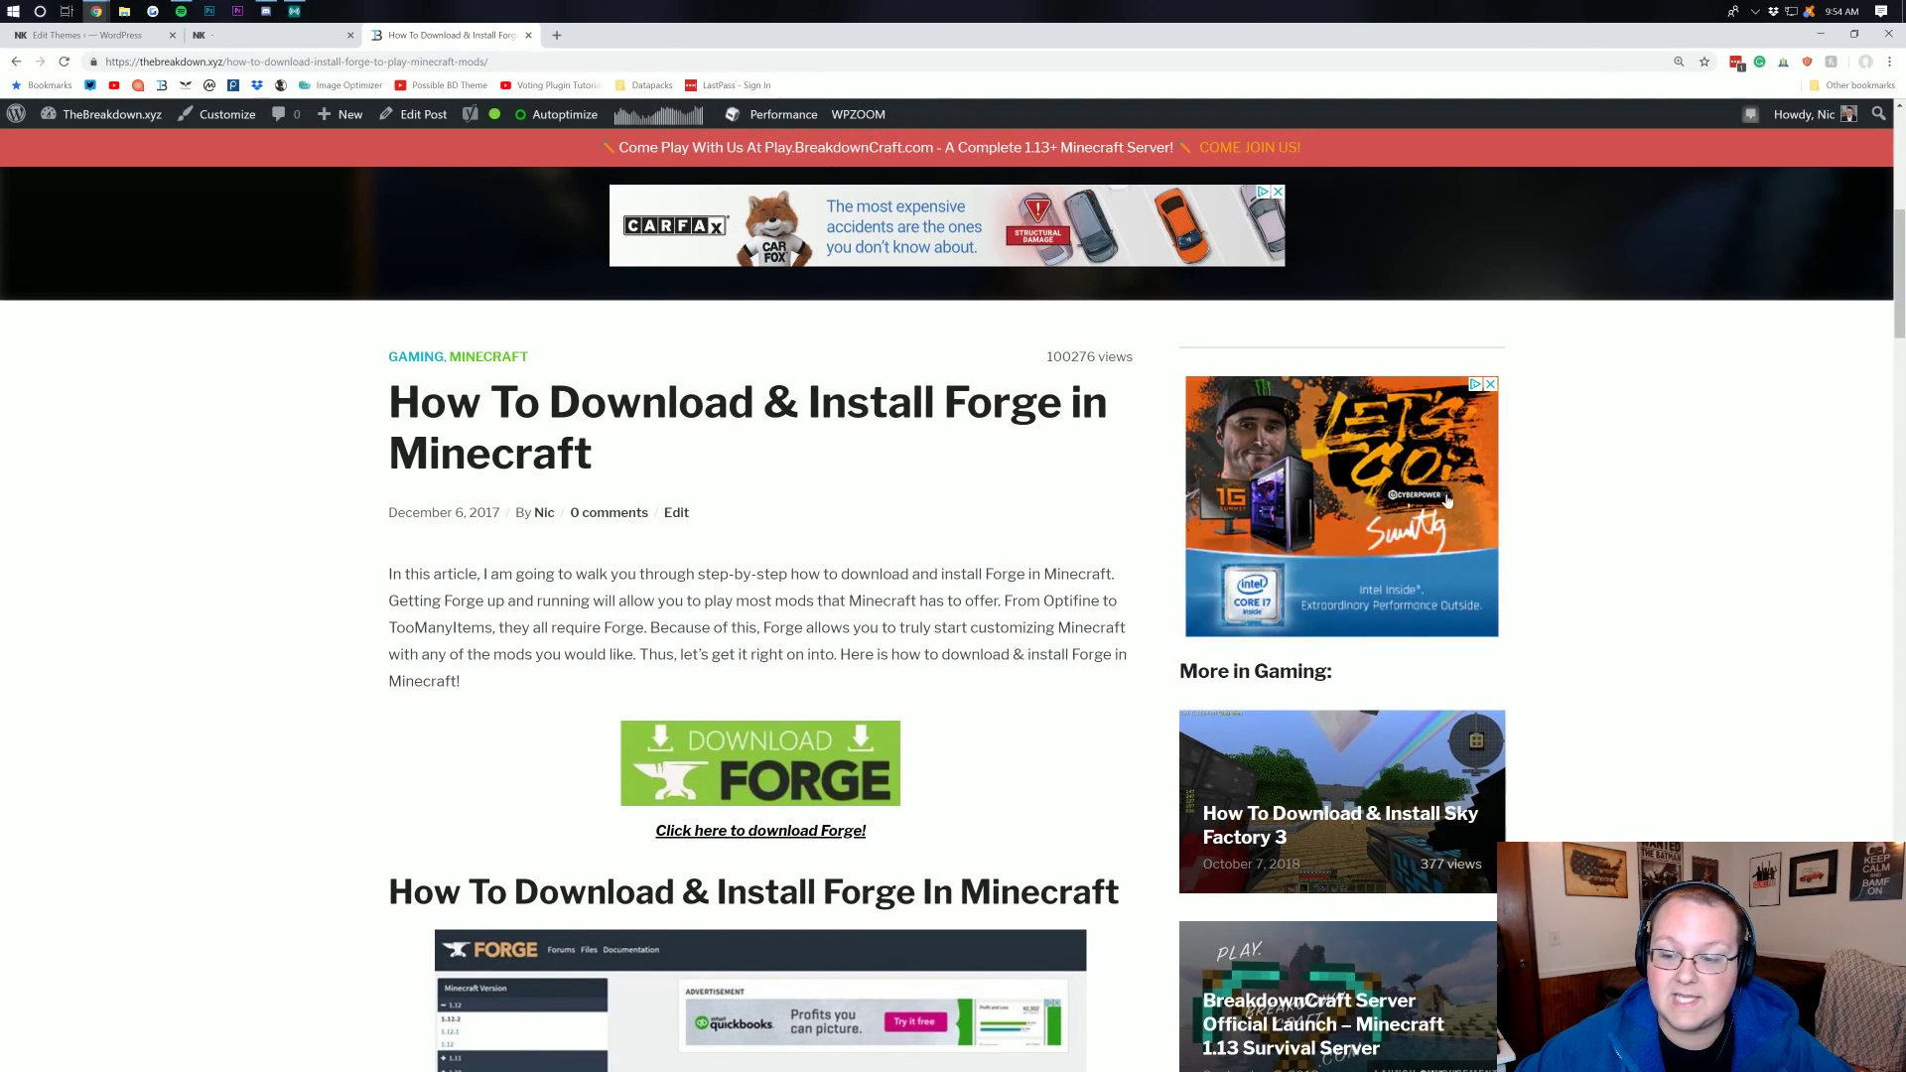
{"action": "scroll", "coordinate": [1112, 338], "scroll_direction": "down", "scroll_amount": 2}
{"action": "scroll", "coordinate": [856, 206], "scroll_direction": "up", "scroll_amount": 9}
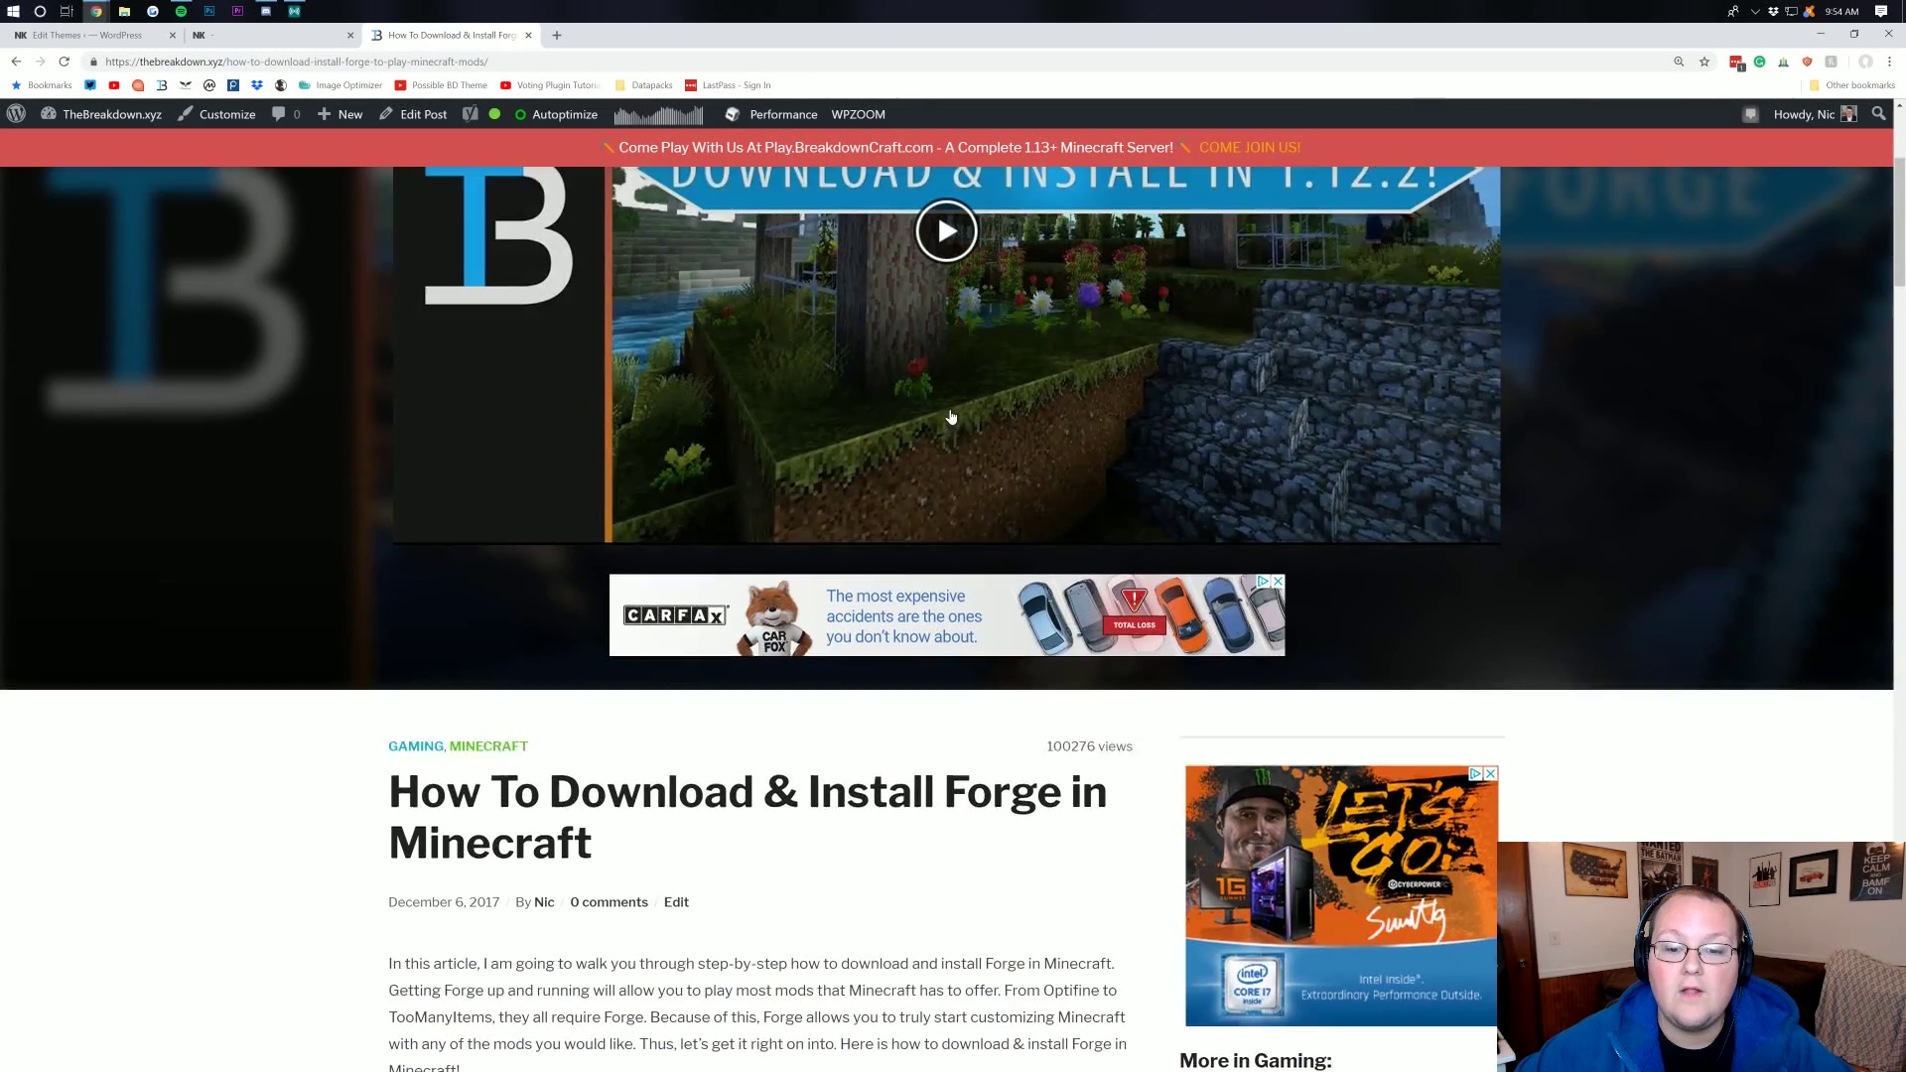
Load TheBreakdown.xyz home page and scroll to the footer, checking ads between post sections.
{"action": "left_click", "coordinate": [856, 206]}
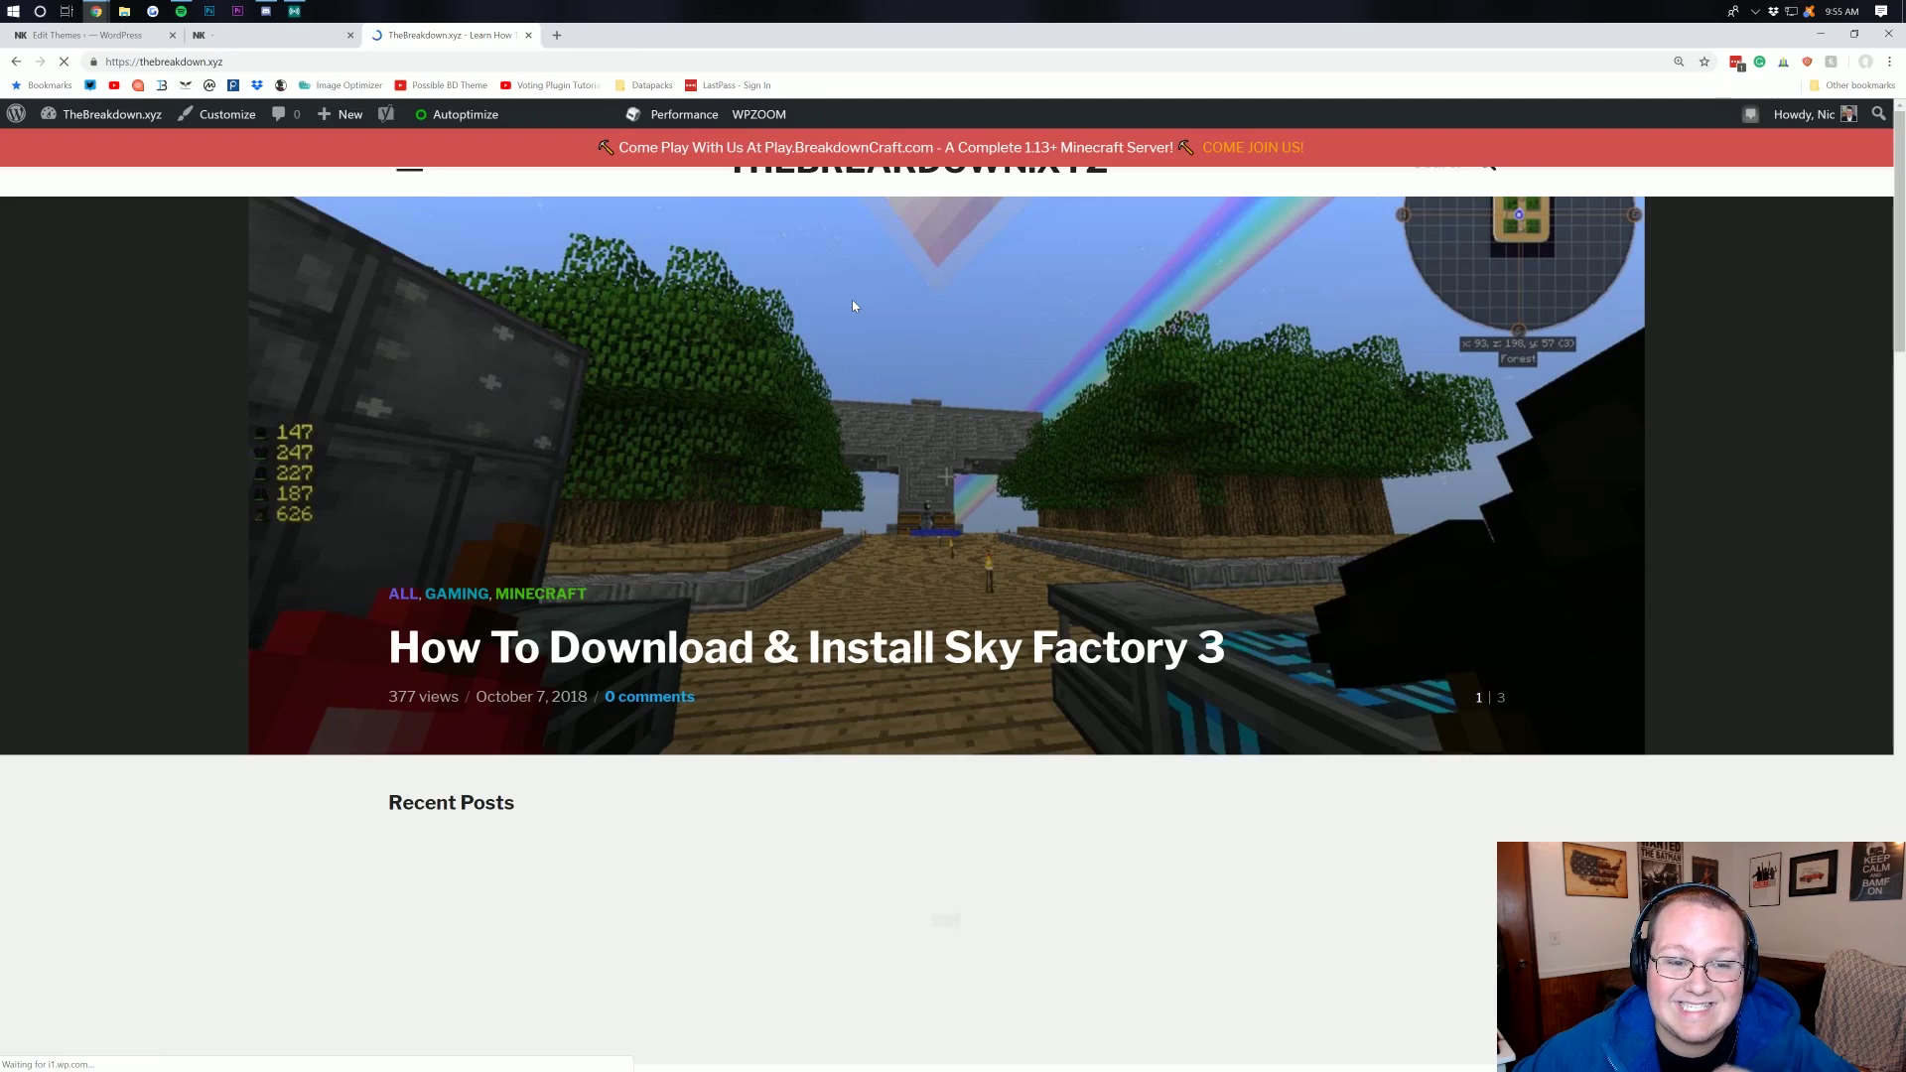
{"action": "scroll", "coordinate": [853, 306], "scroll_direction": "down", "scroll_amount": 5}
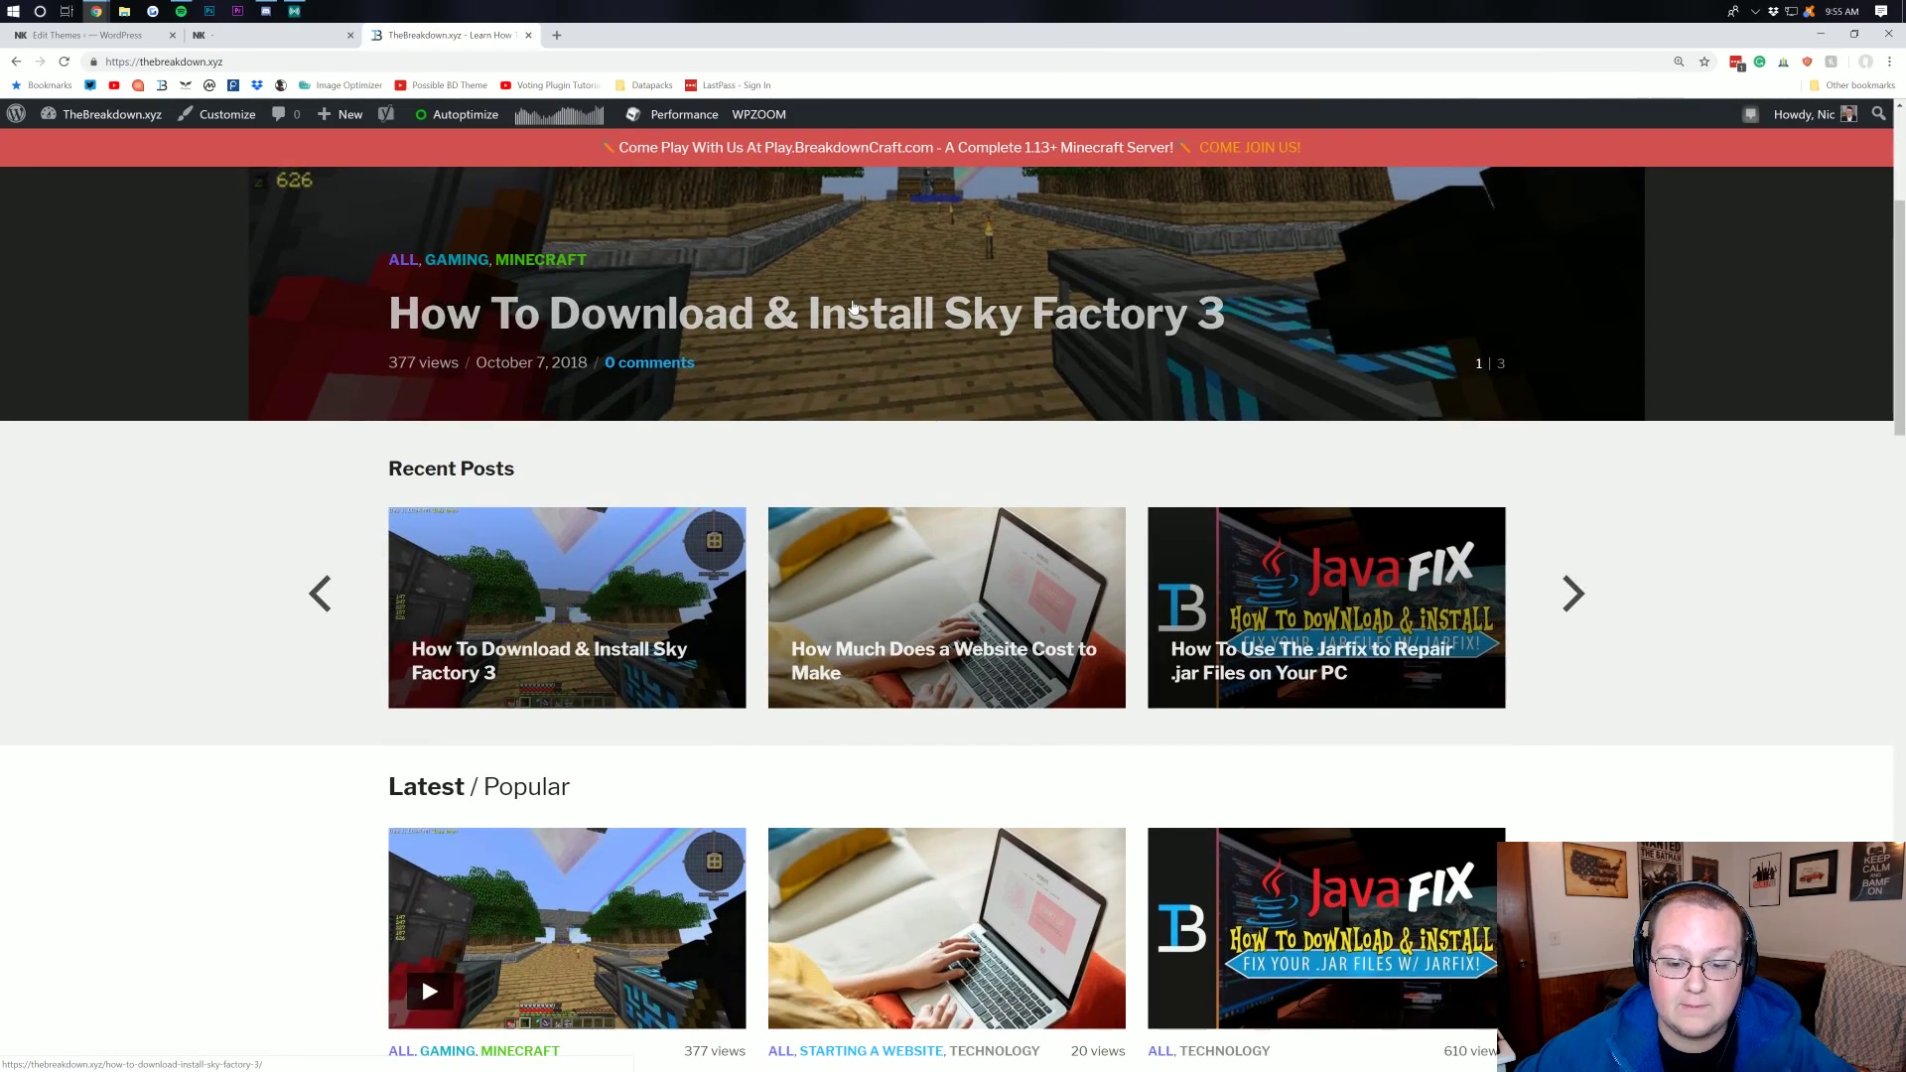
{"action": "scroll", "coordinate": [853, 306], "scroll_direction": "down", "scroll_amount": 13}
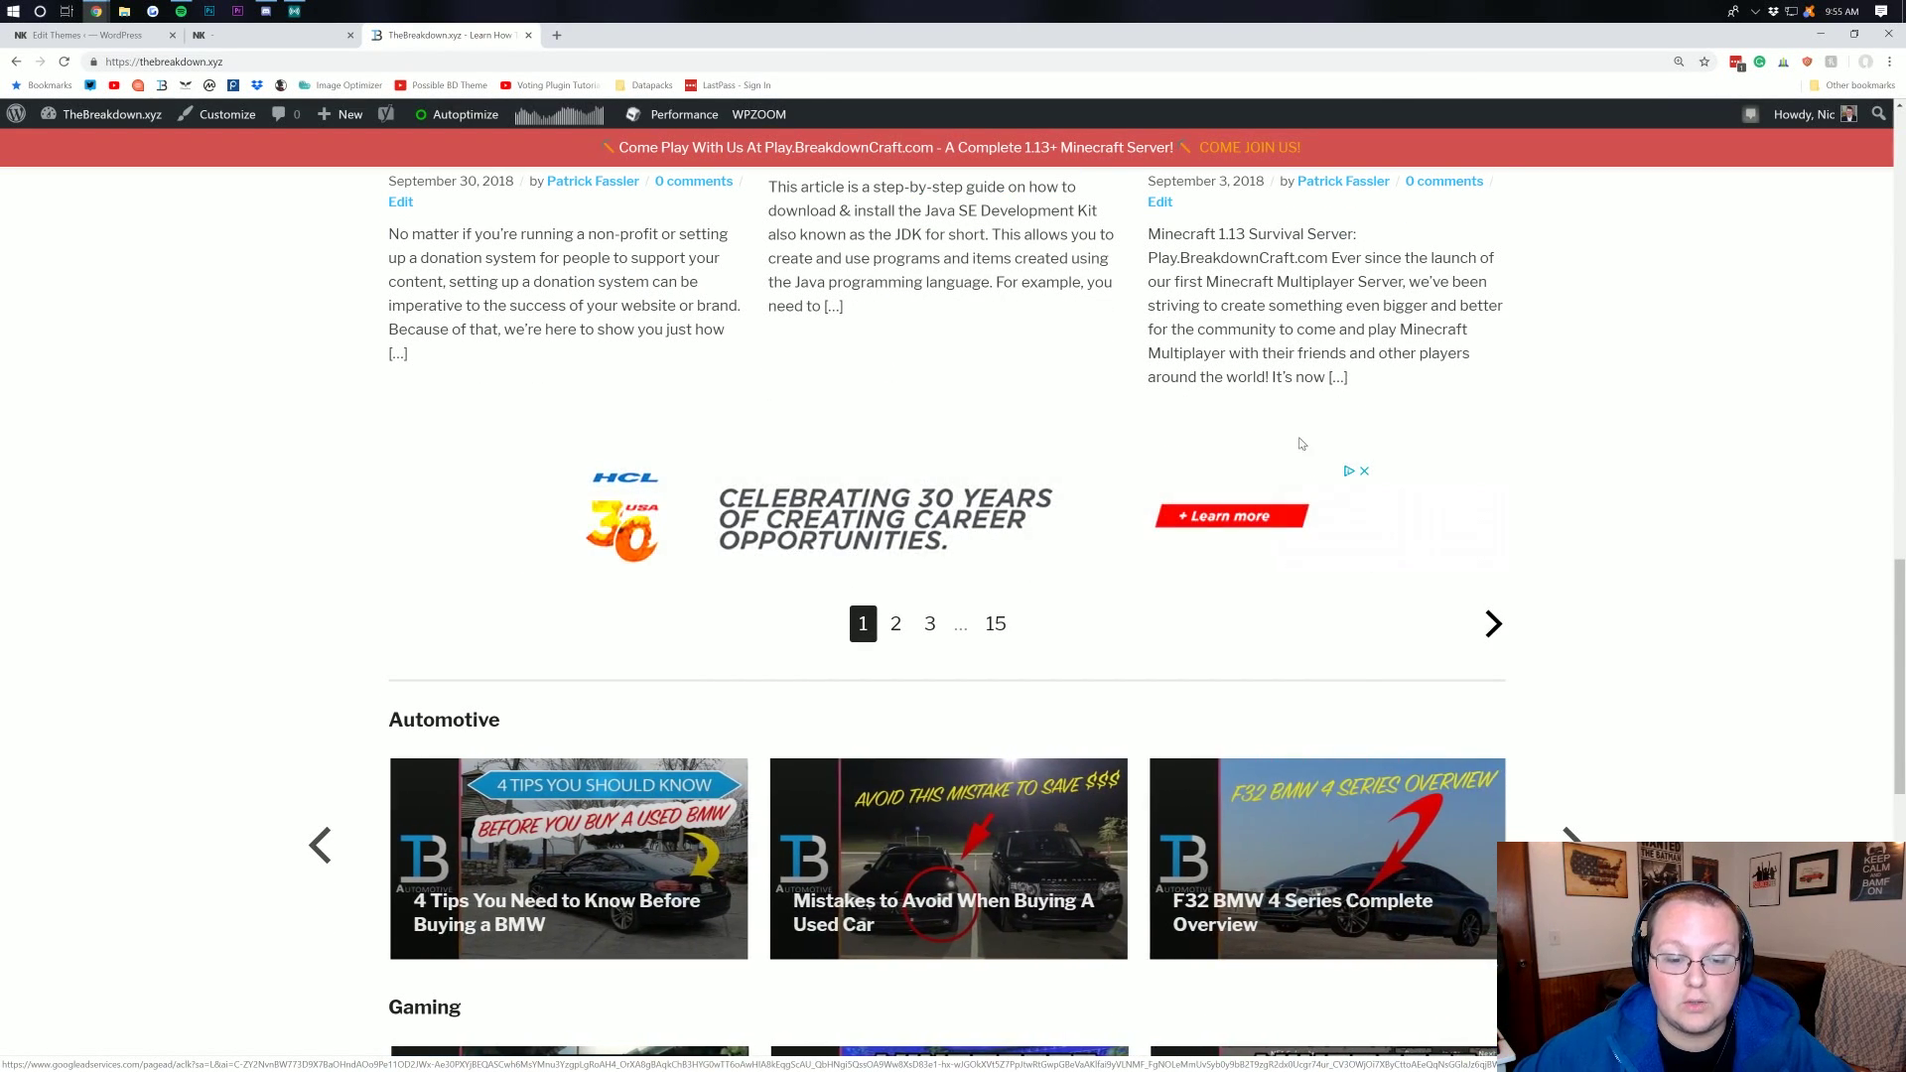
{"action": "scroll", "coordinate": [894, 377], "scroll_direction": "down", "scroll_amount": 3}
{"action": "scroll", "coordinate": [894, 377], "scroll_direction": "down", "scroll_amount": 9}
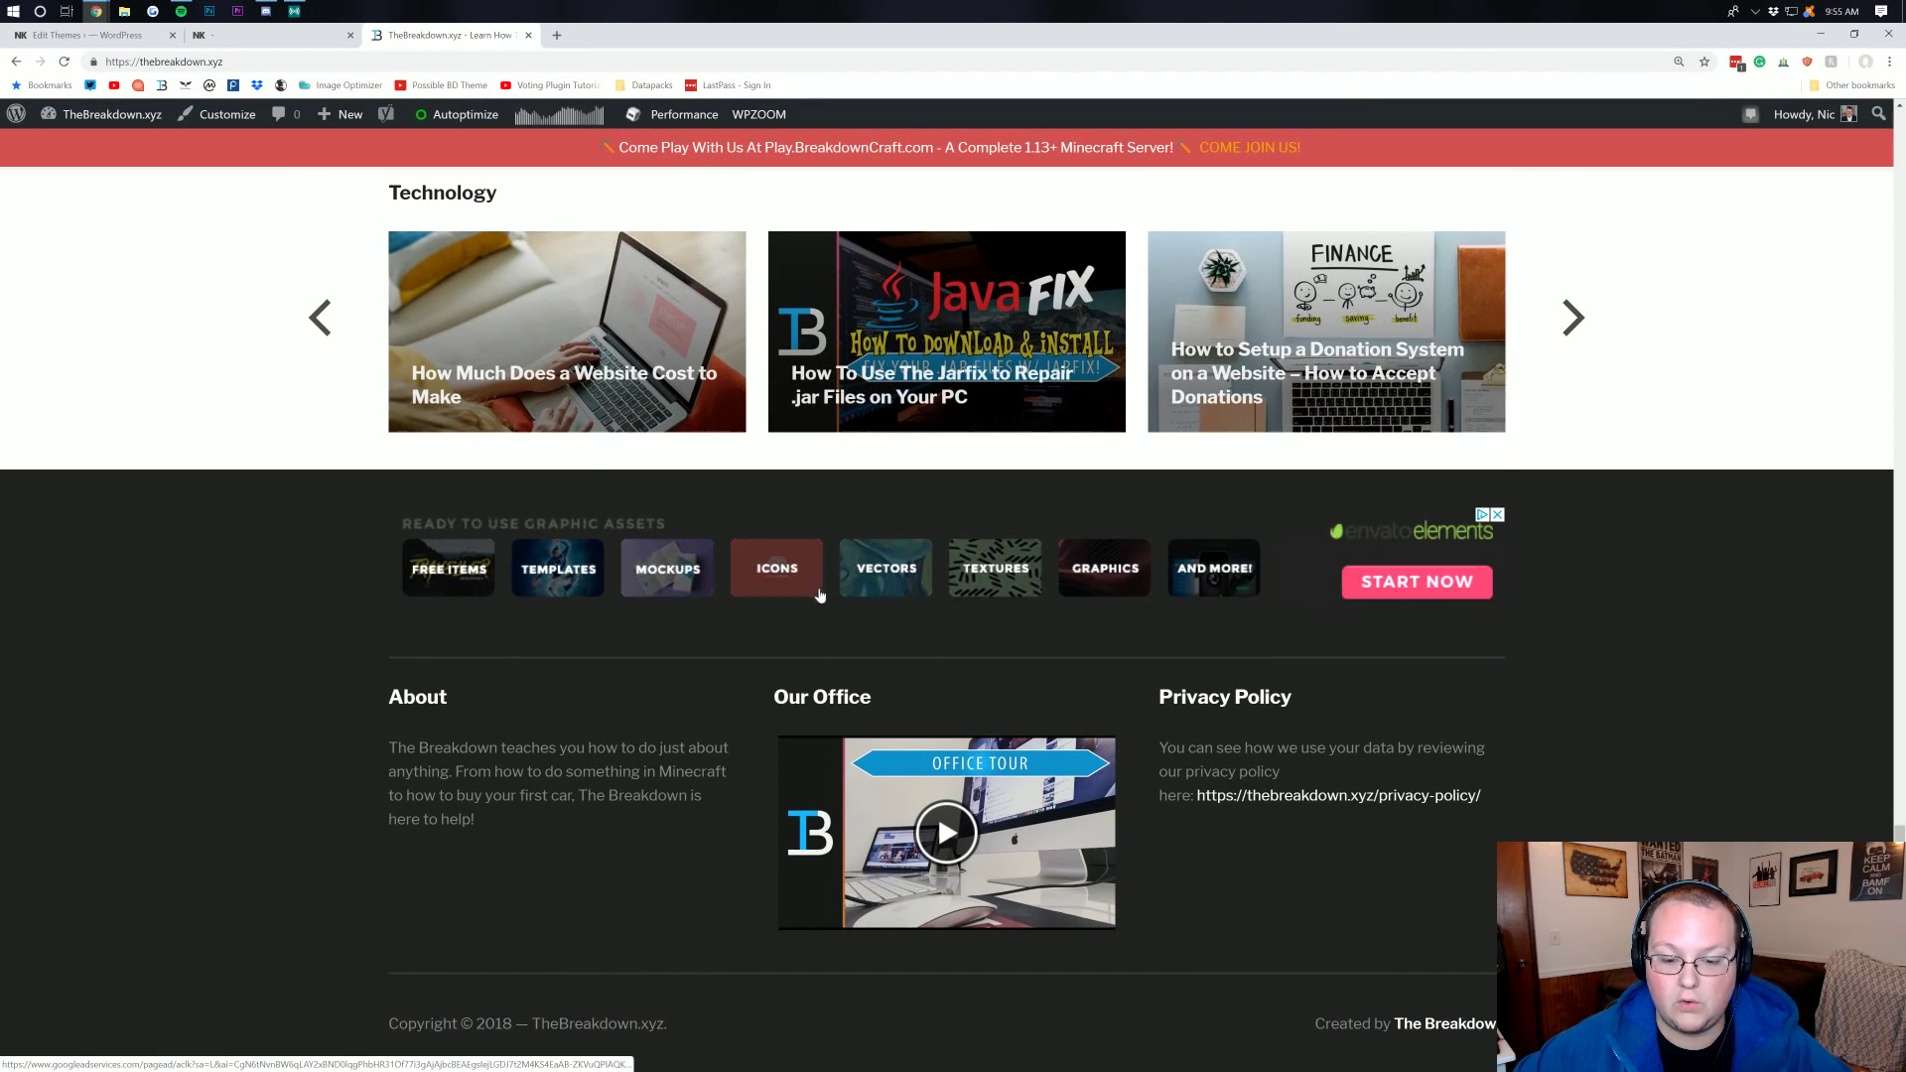
{"action": "scroll", "coordinate": [752, 613], "scroll_direction": "up", "scroll_amount": 1}
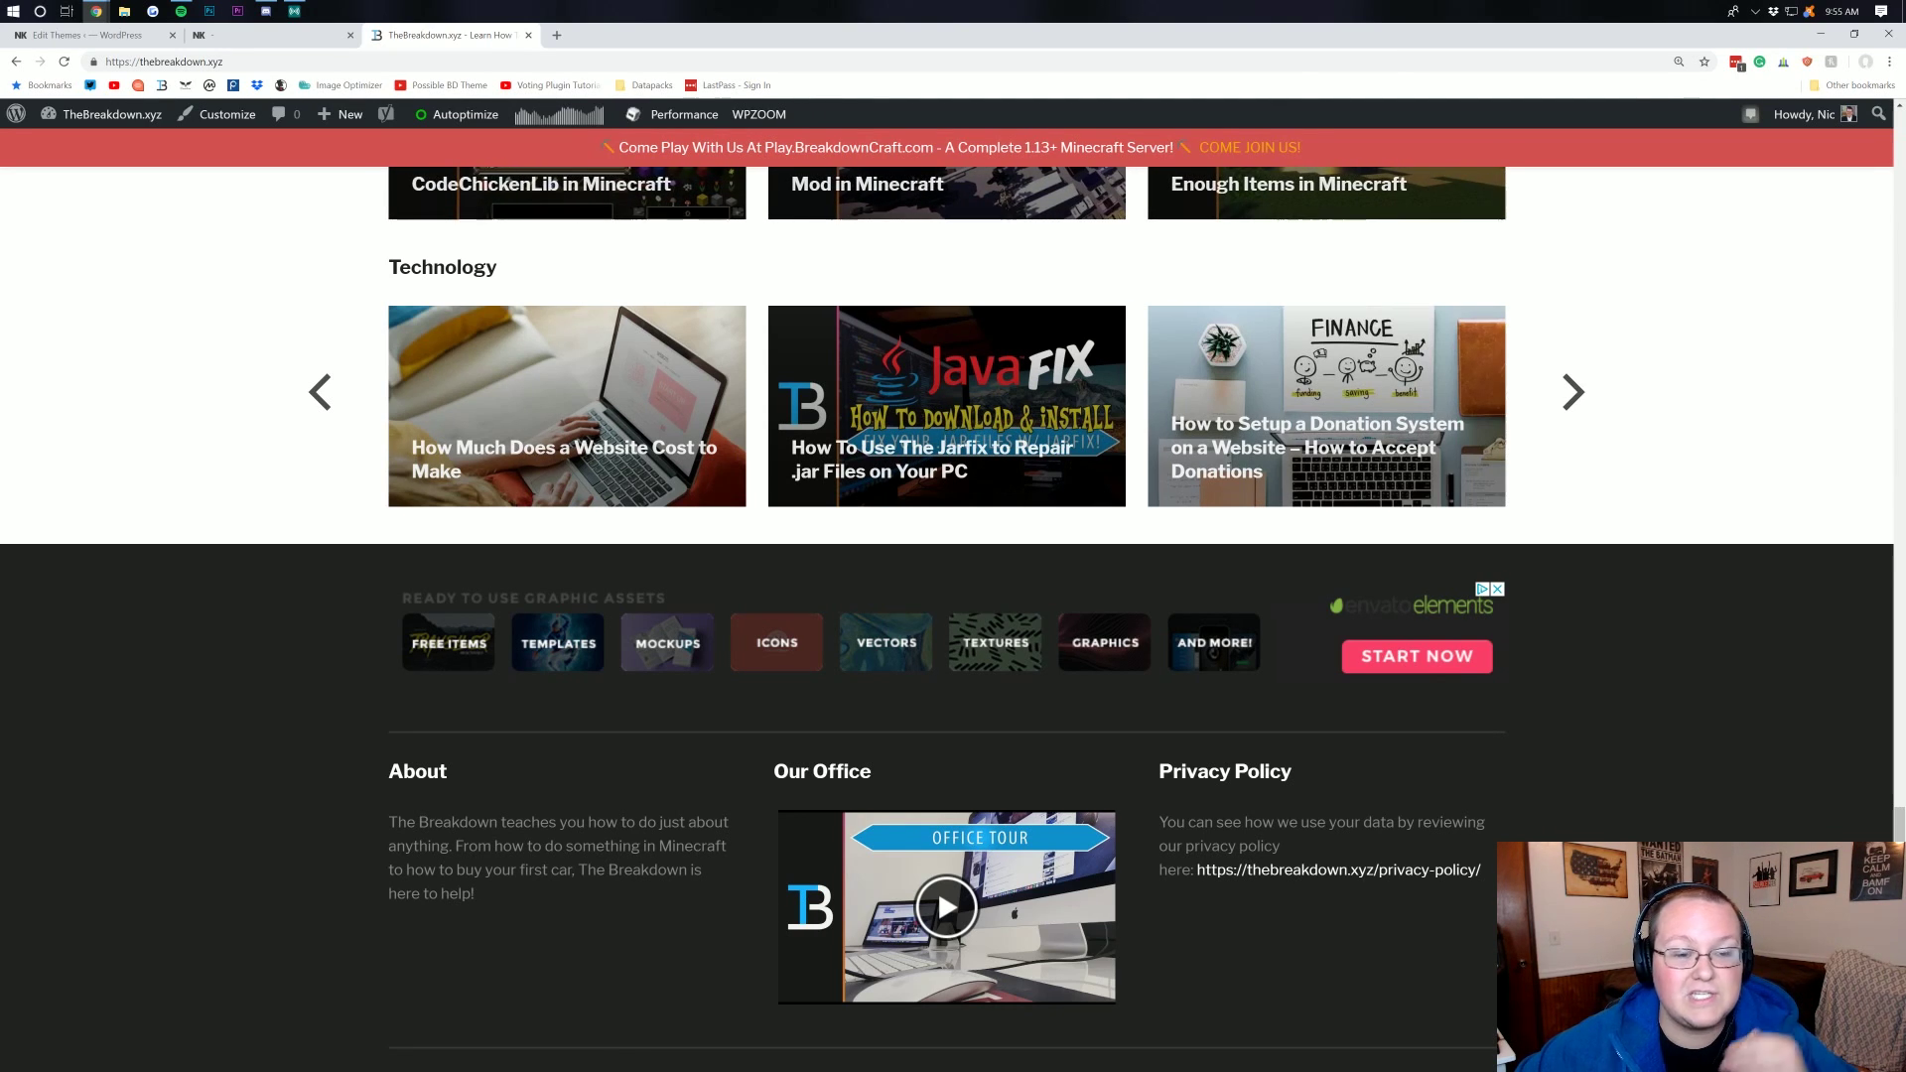
Open the Jarfix .jar repair article and scroll through it to check its sidebar ad.
{"action": "left_click", "coordinate": [948, 461]}
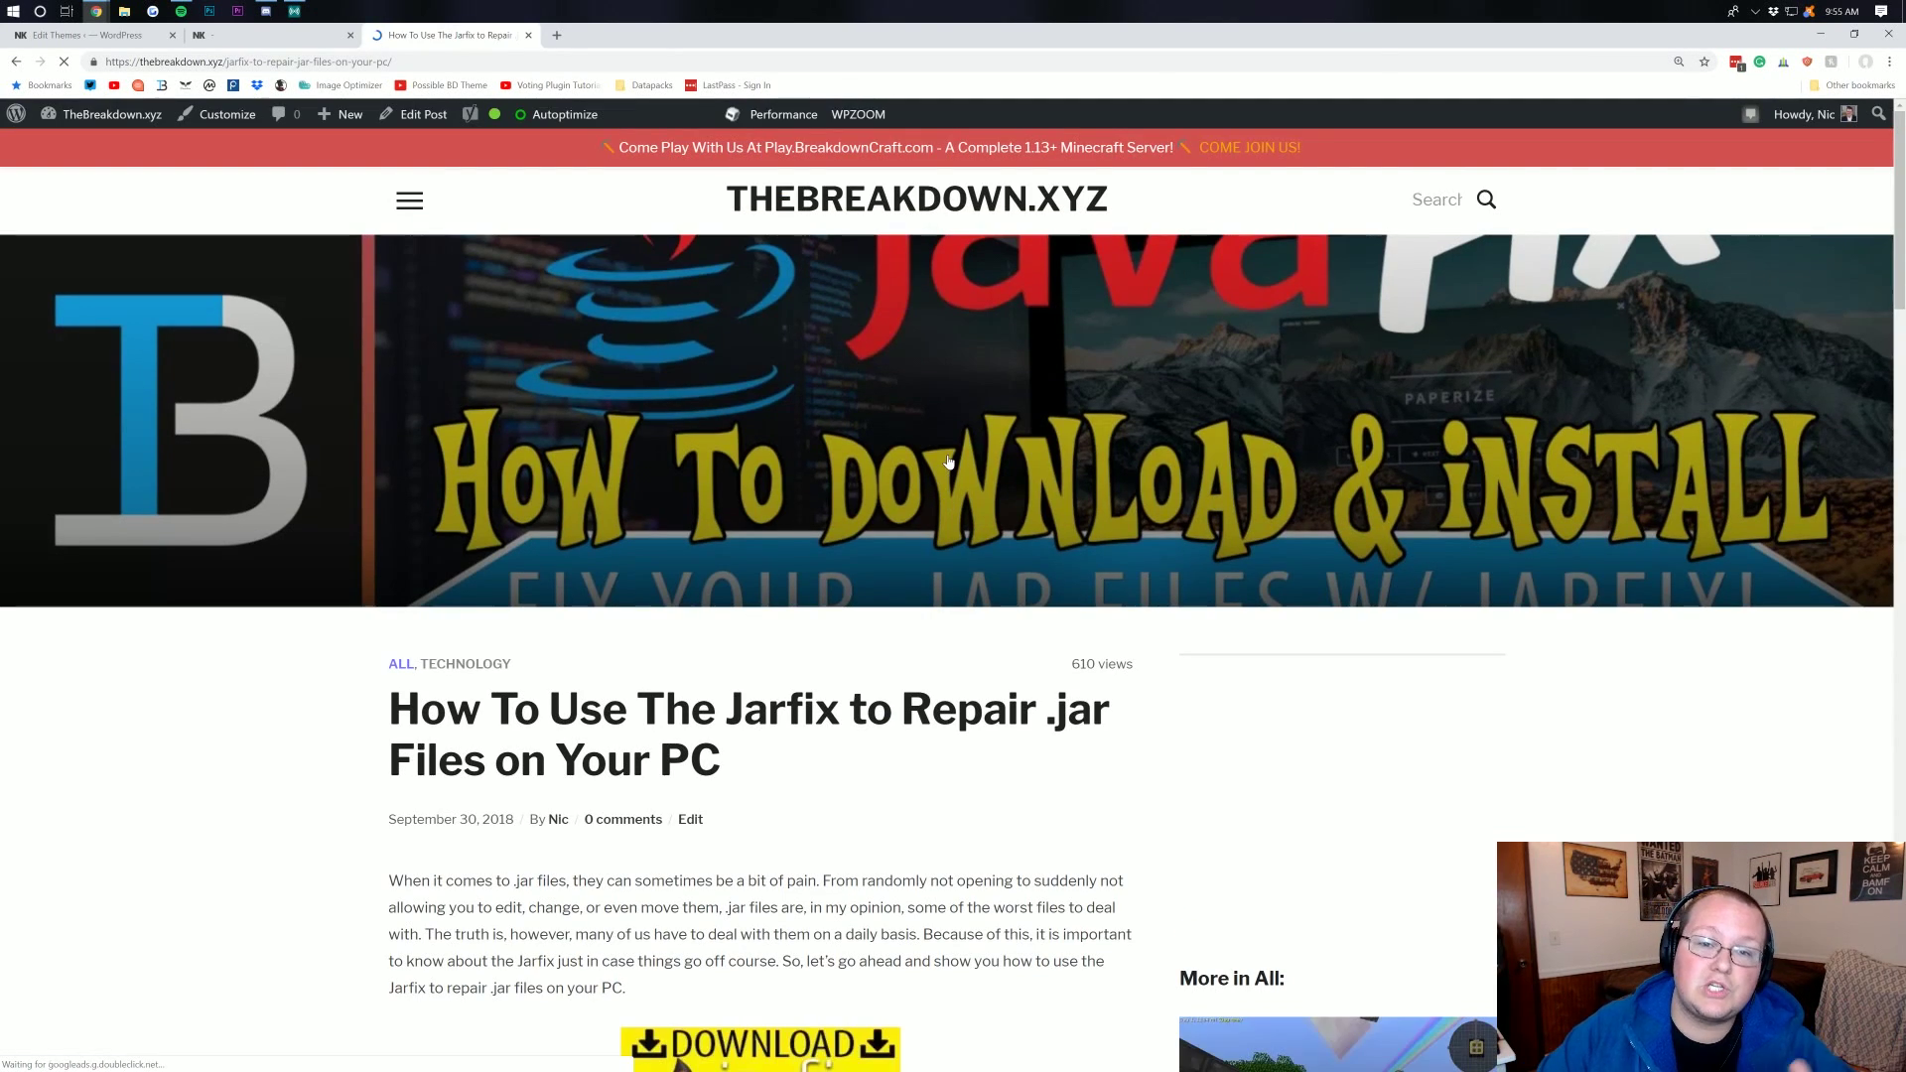
{"action": "scroll", "coordinate": [948, 461], "scroll_direction": "down", "scroll_amount": 4}
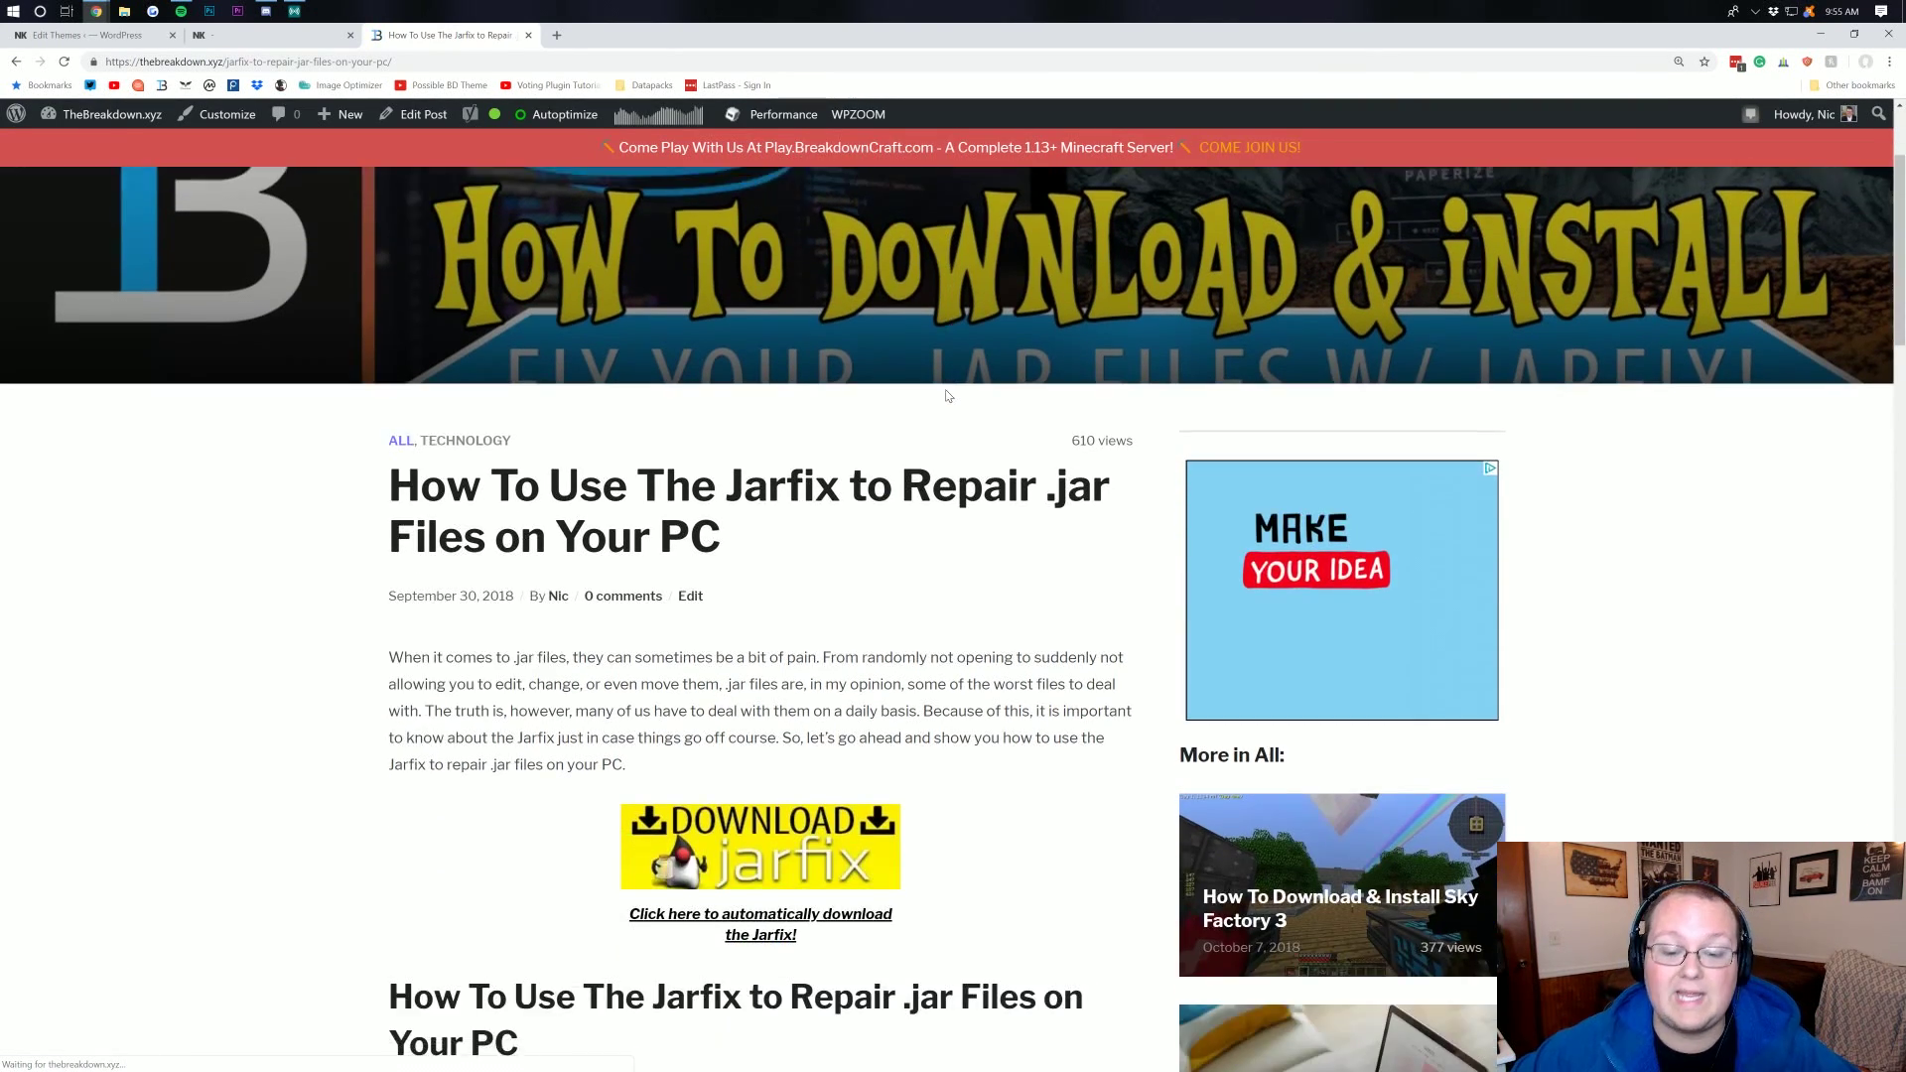
{"action": "scroll", "coordinate": [948, 396], "scroll_direction": "down", "scroll_amount": 12}
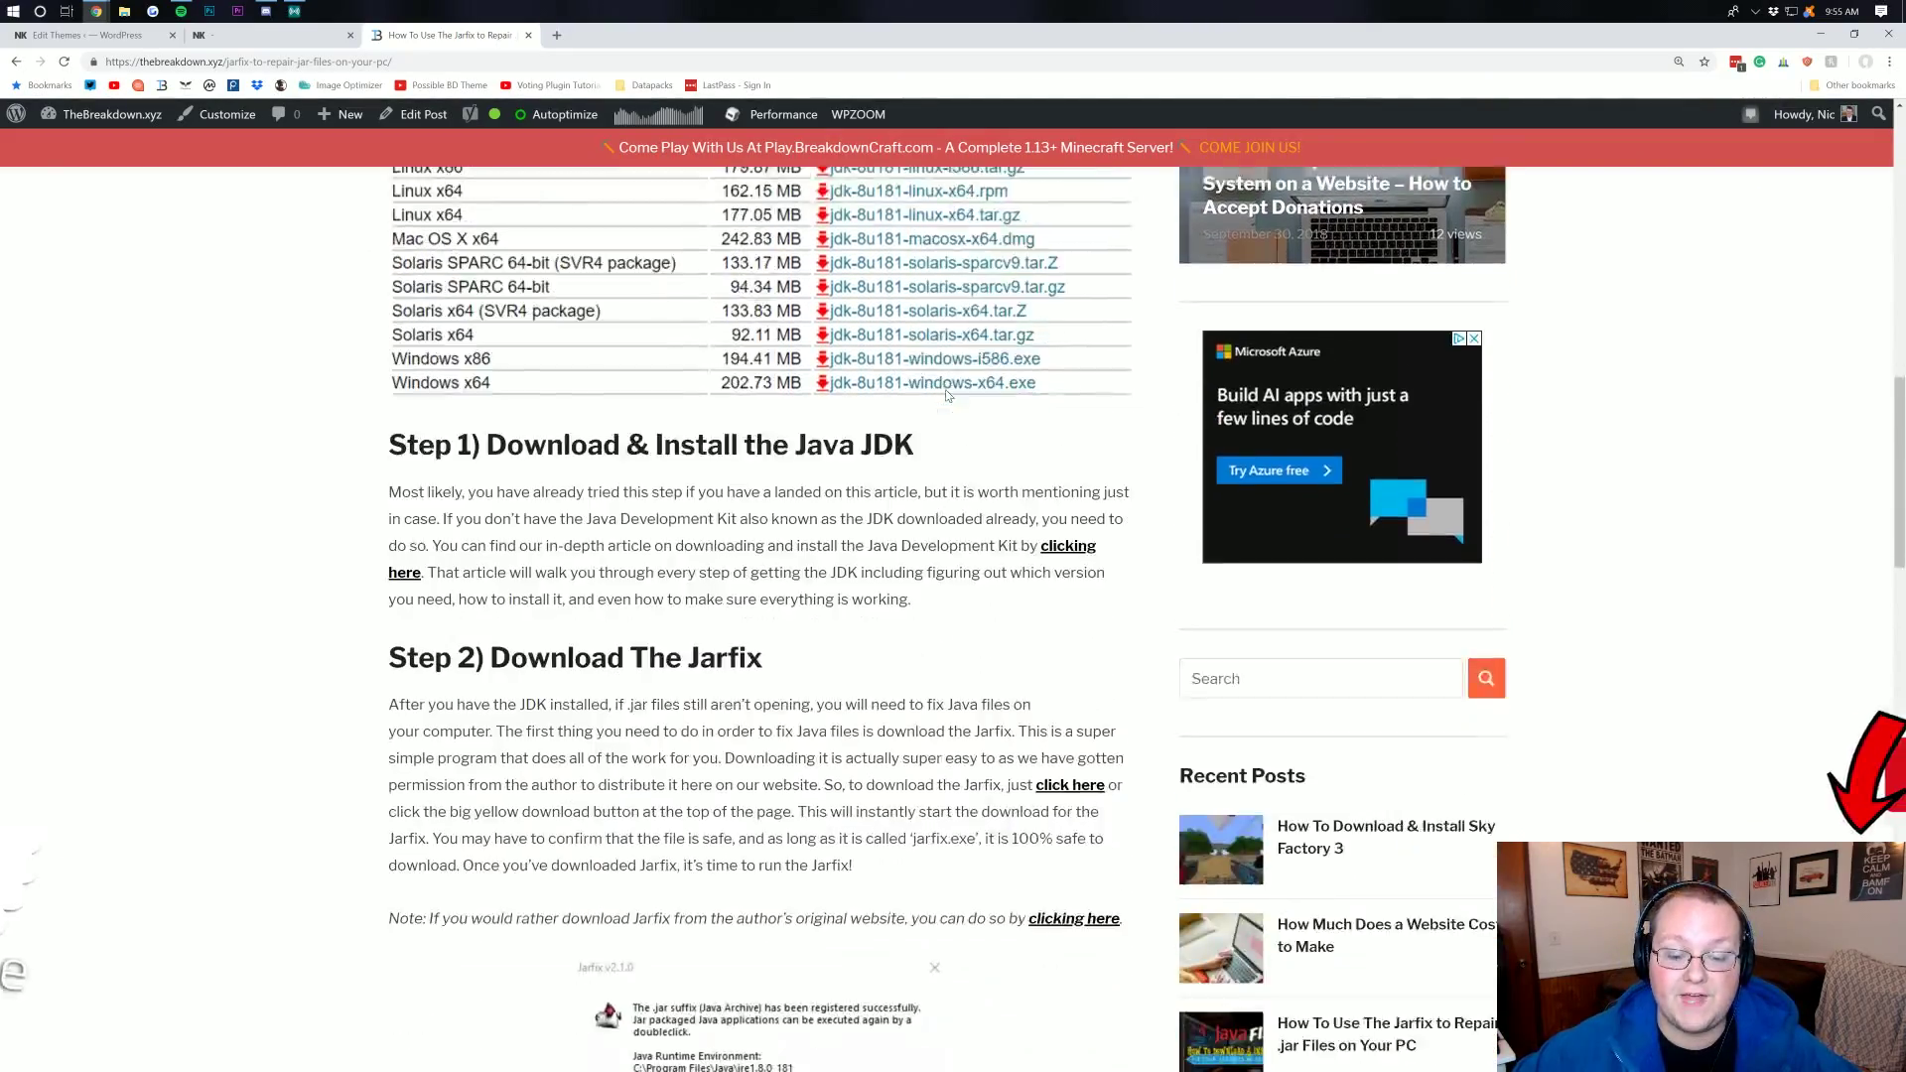
{"action": "scroll", "coordinate": [948, 396], "scroll_direction": "down", "scroll_amount": 11}
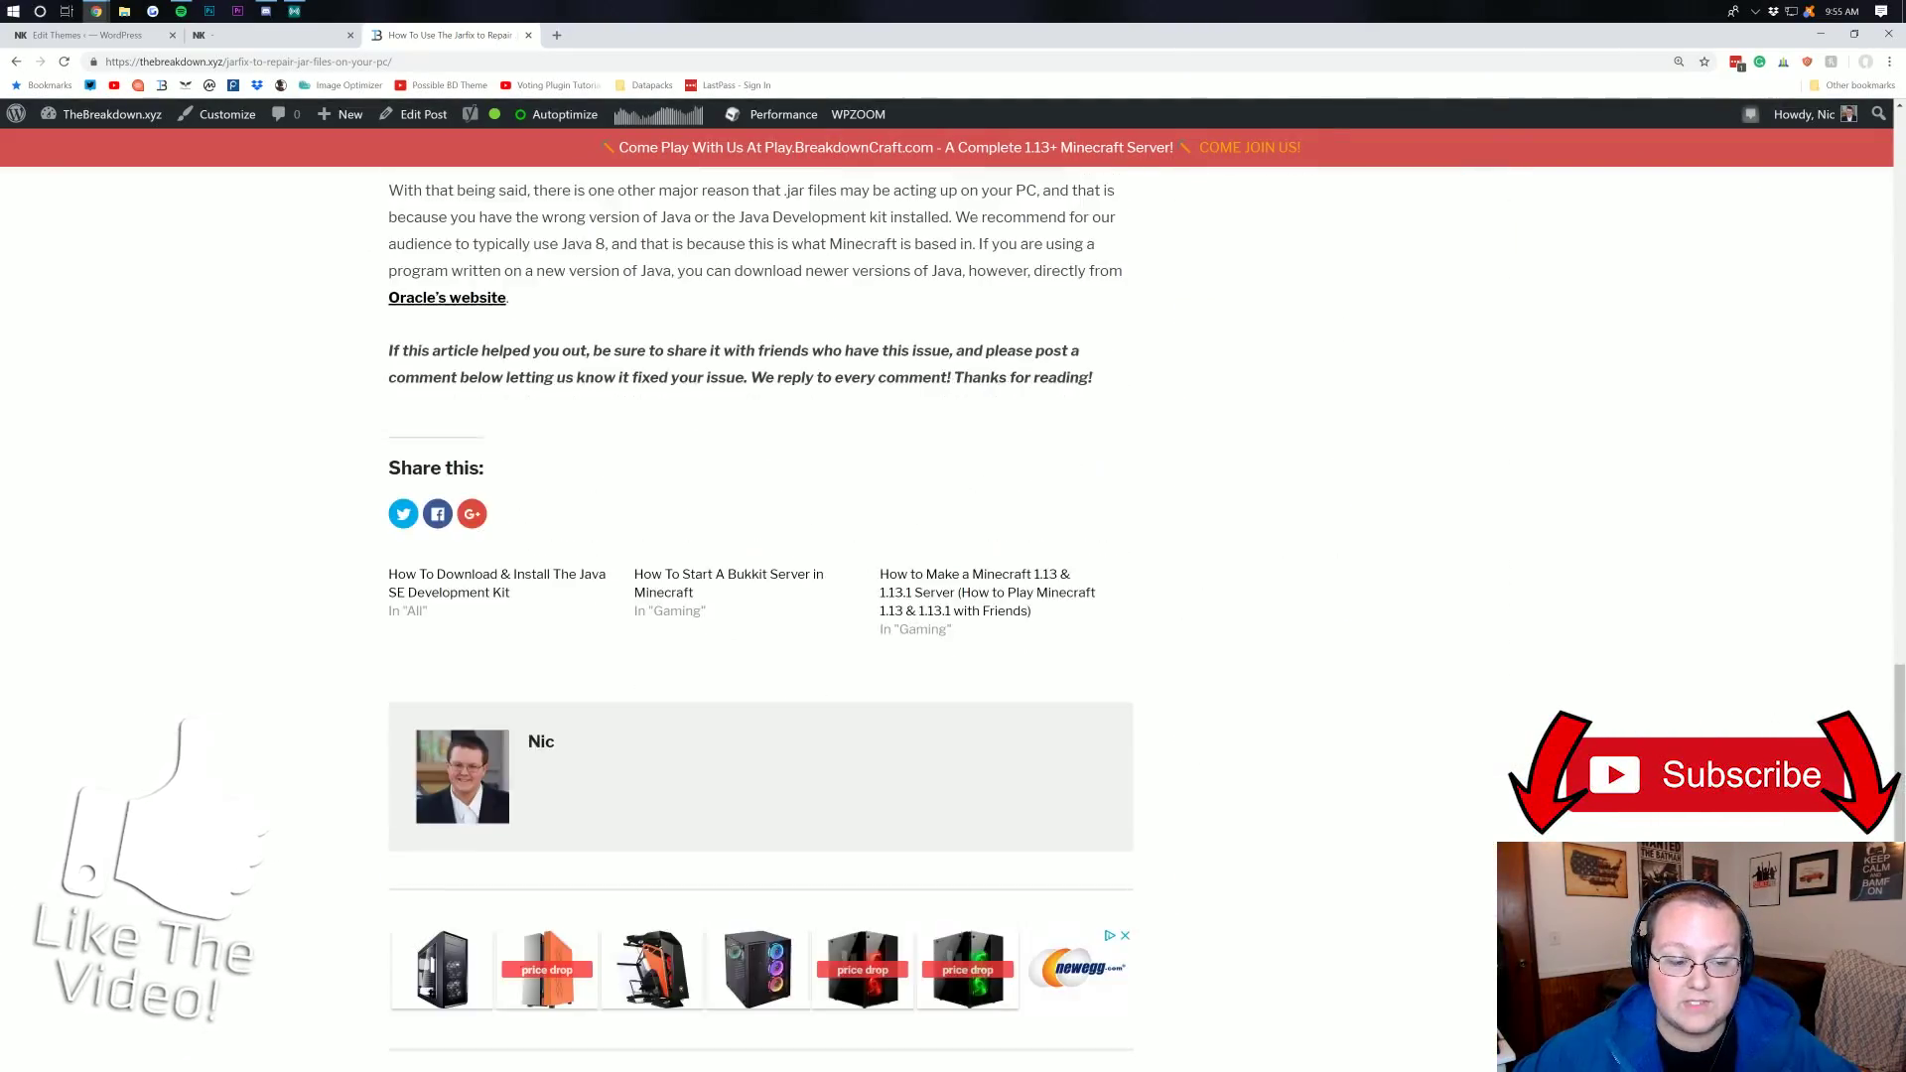
{"action": "scroll", "coordinate": [948, 396], "scroll_direction": "down", "scroll_amount": 5}
{"action": "scroll", "coordinate": [939, 389], "scroll_direction": "up", "scroll_amount": 5}
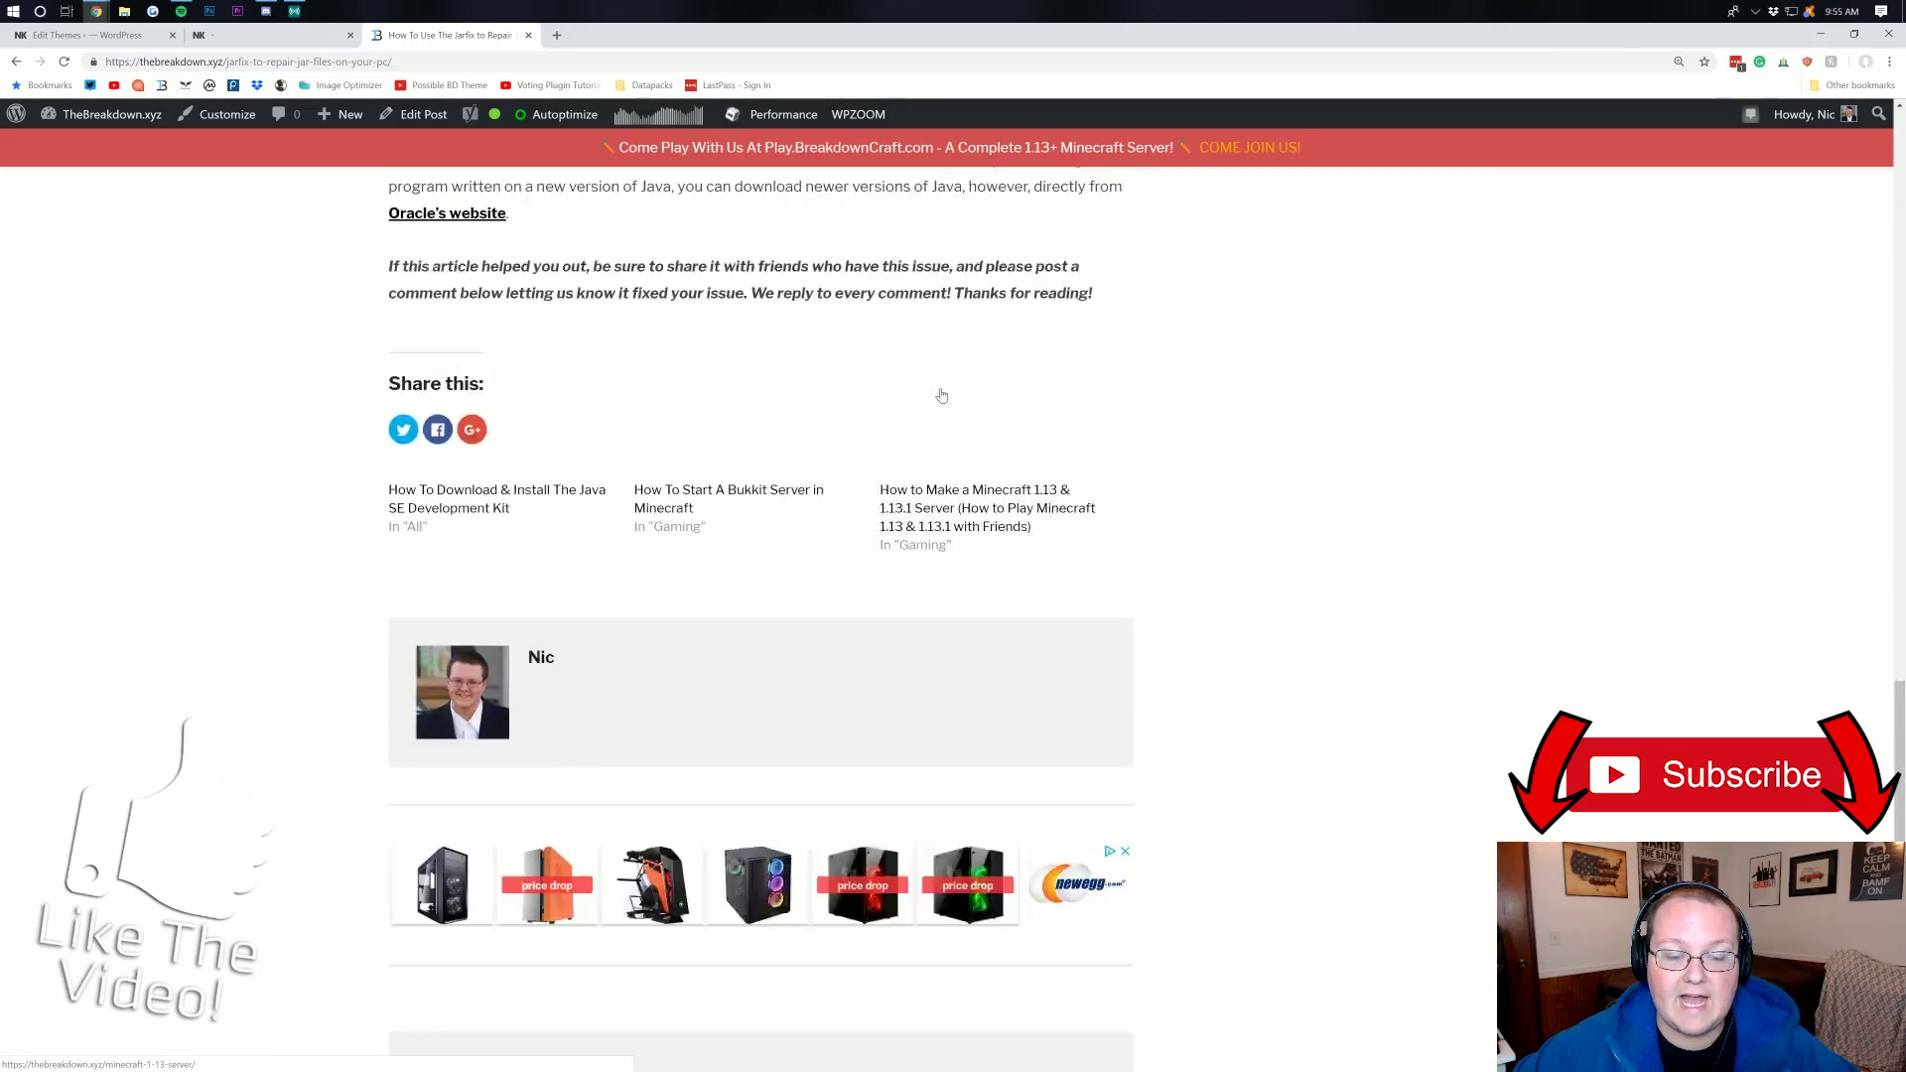
{"action": "scroll", "coordinate": [934, 402], "scroll_direction": "down", "scroll_amount": 4}
{"action": "scroll", "coordinate": [935, 406], "scroll_direction": "down", "scroll_amount": 4}
{"action": "scroll", "coordinate": [933, 400], "scroll_direction": "up", "scroll_amount": 17}
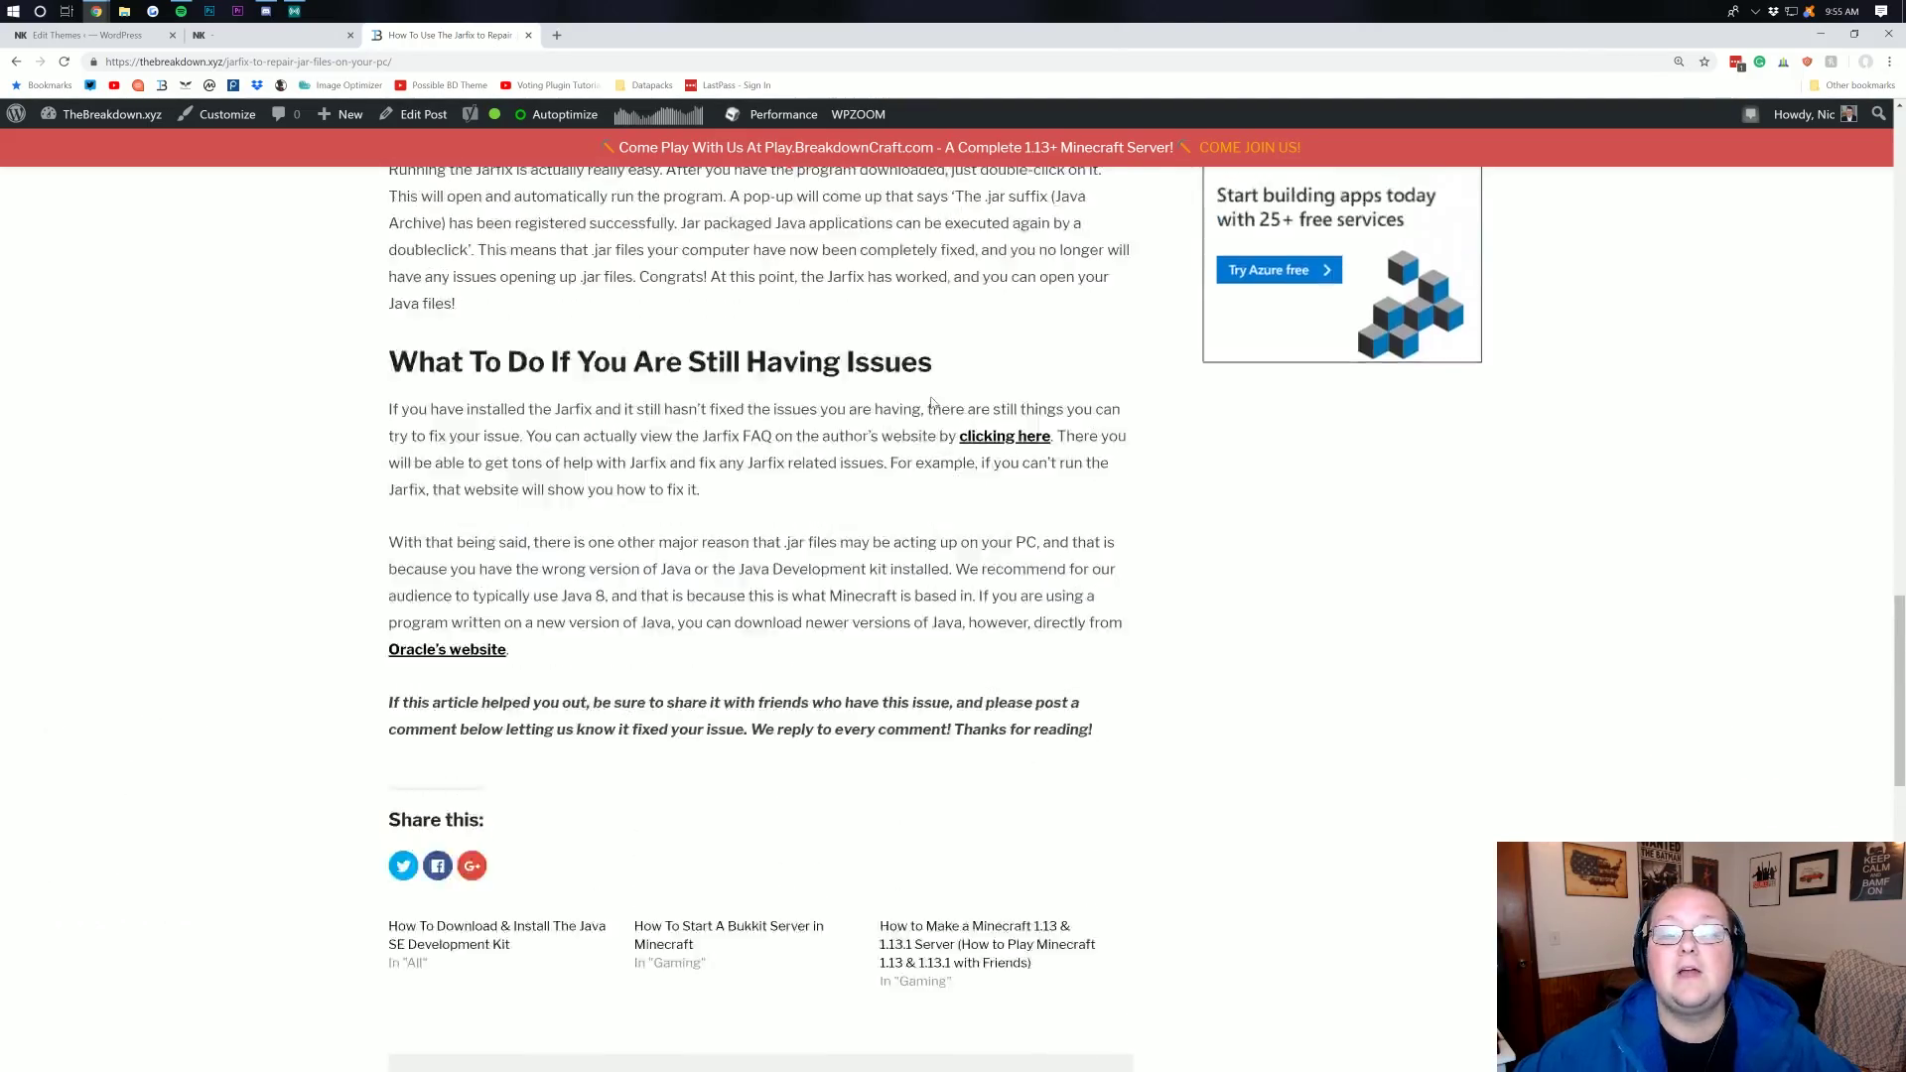
{"action": "scroll", "coordinate": [931, 402], "scroll_direction": "up", "scroll_amount": 20}
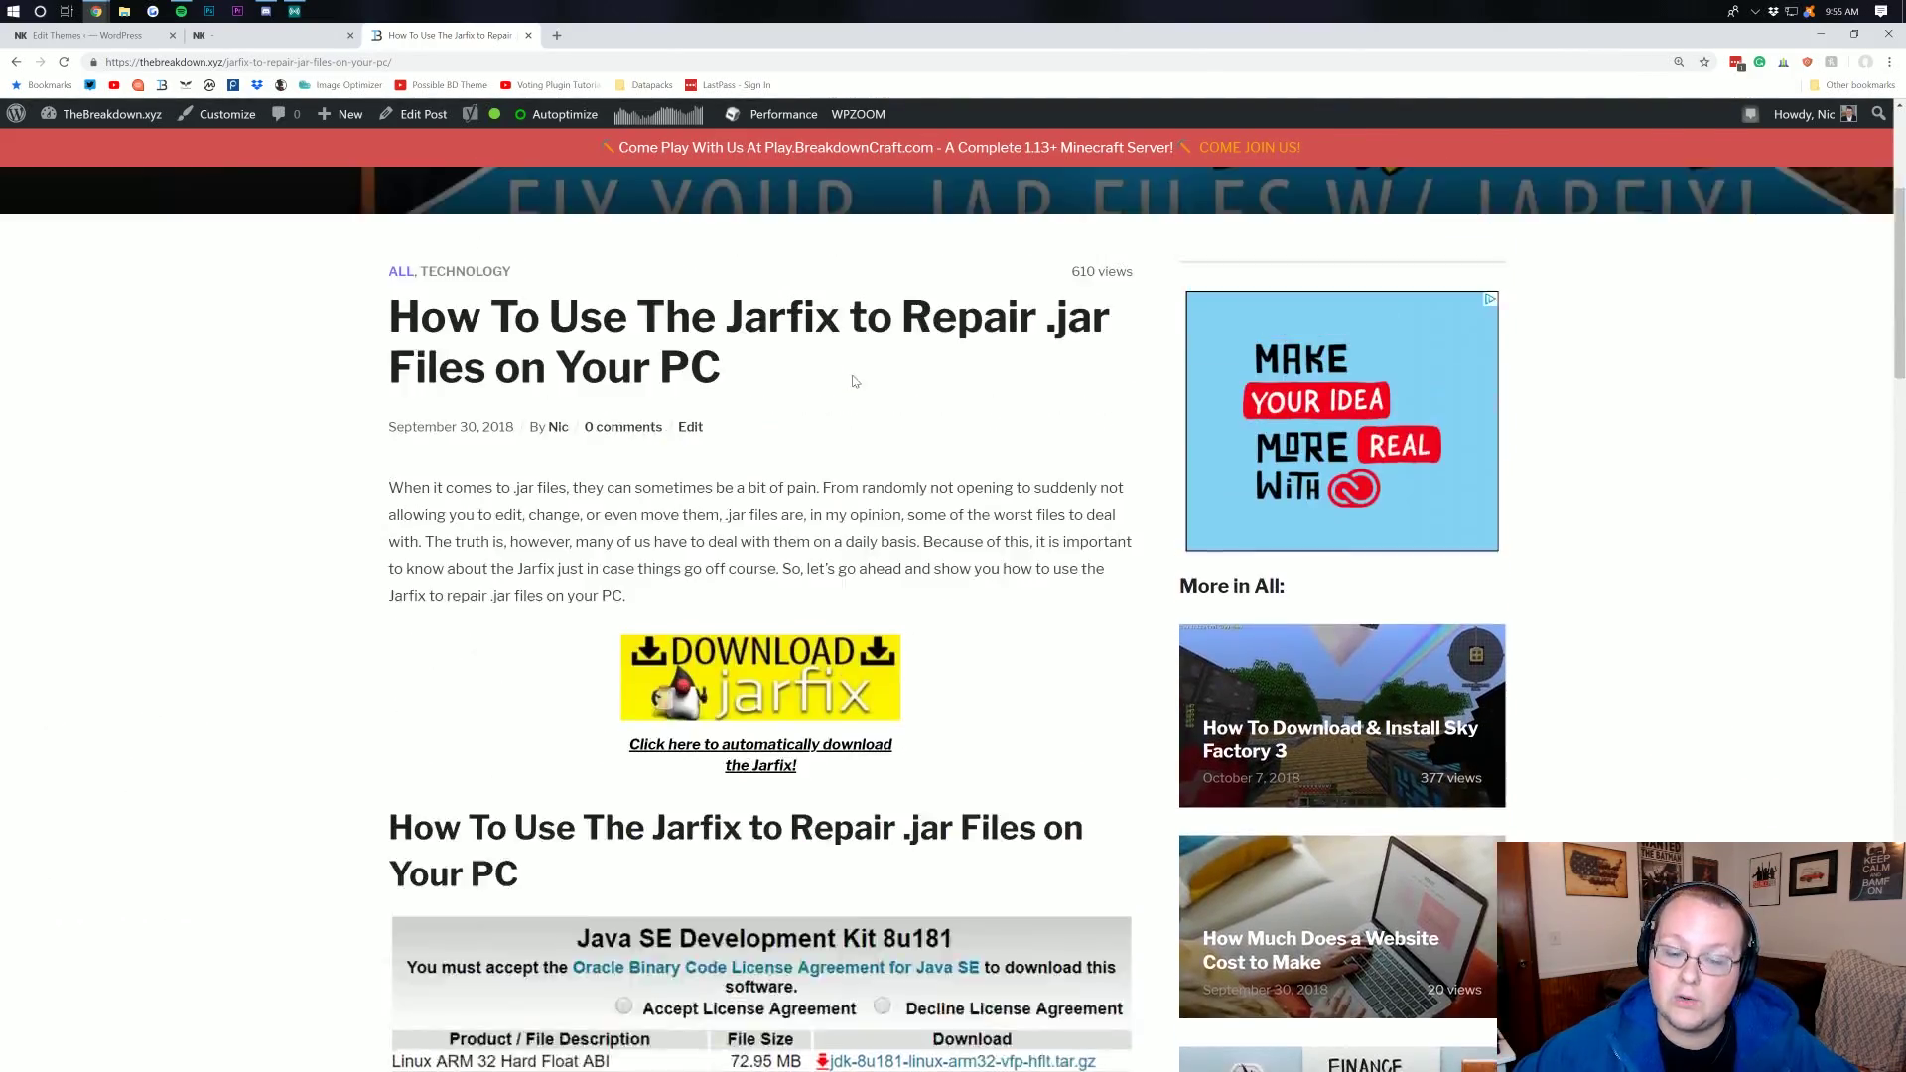
{"action": "scroll", "coordinate": [849, 373], "scroll_direction": "up", "scroll_amount": 1}
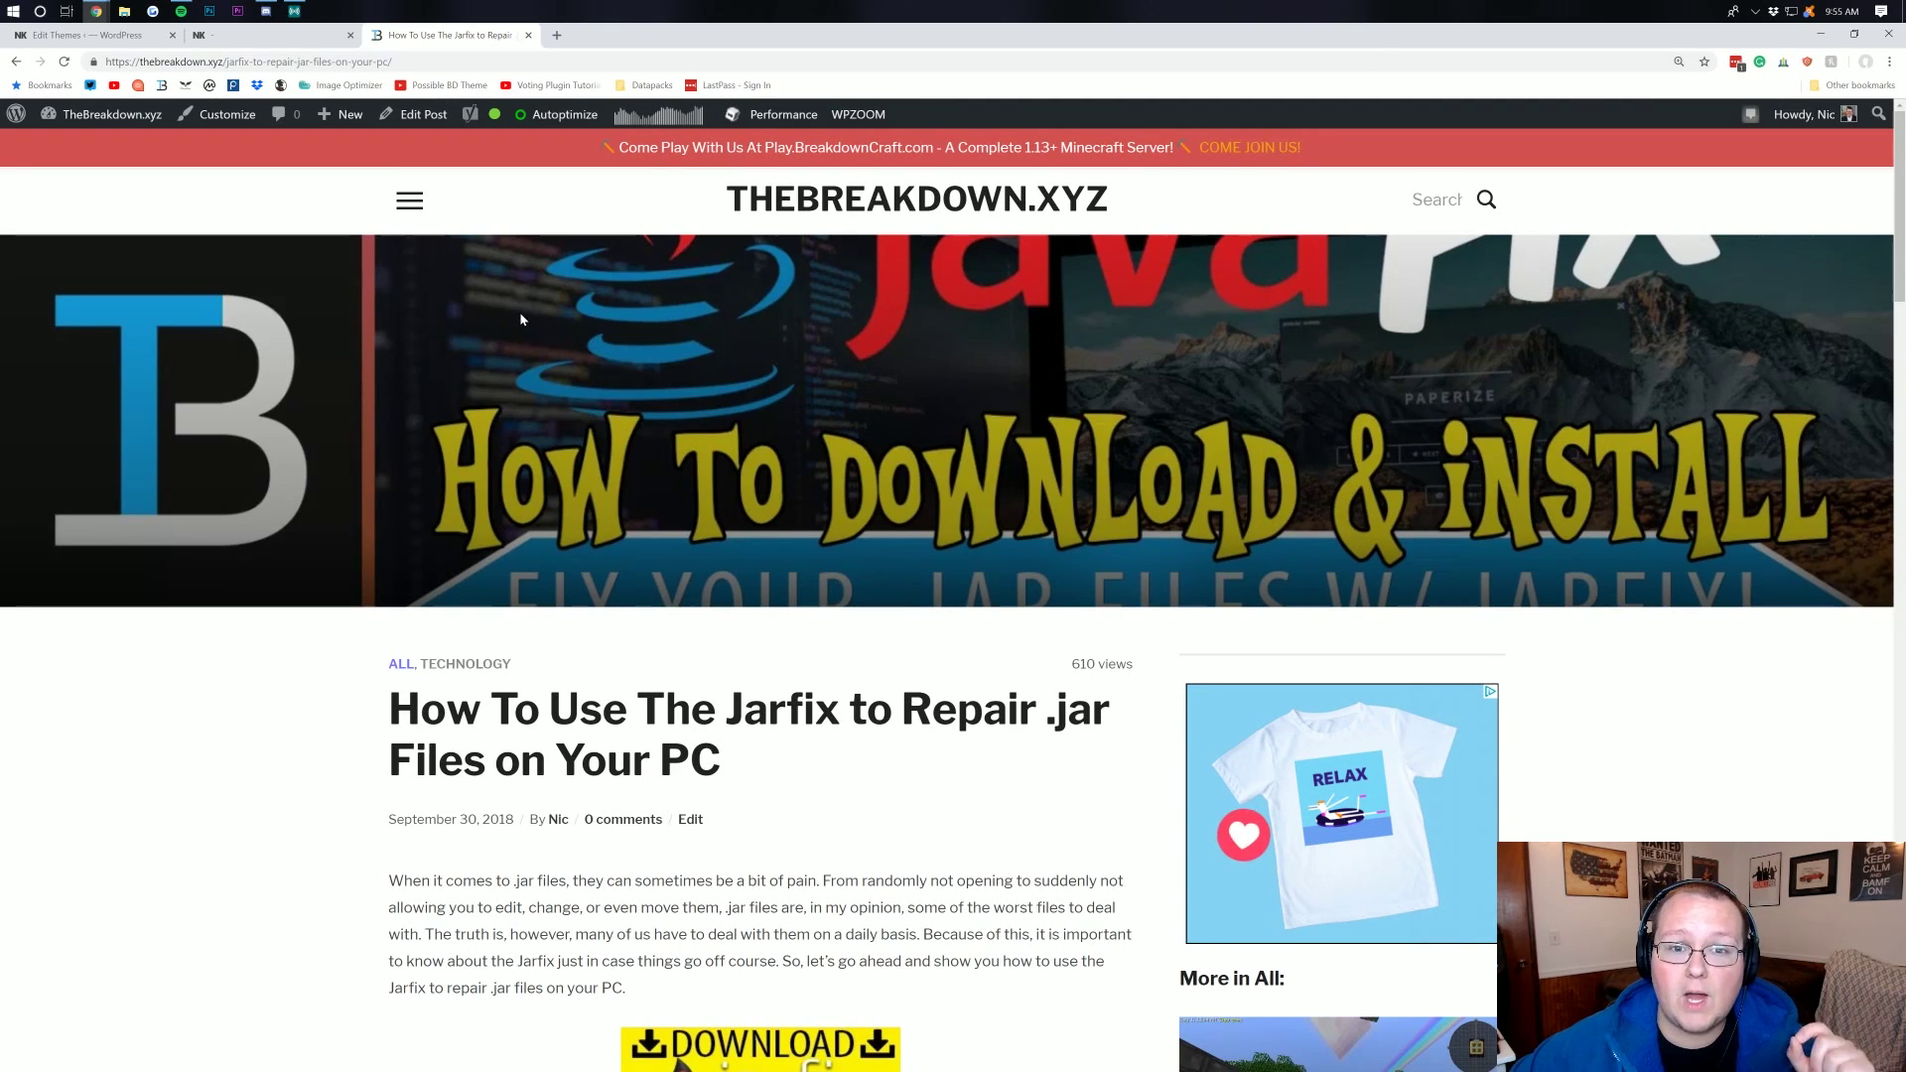
Back in the Tracks header.php editor, select the auto-ads script on lines 8–15.
{"action": "left_click", "coordinate": [112, 38]}
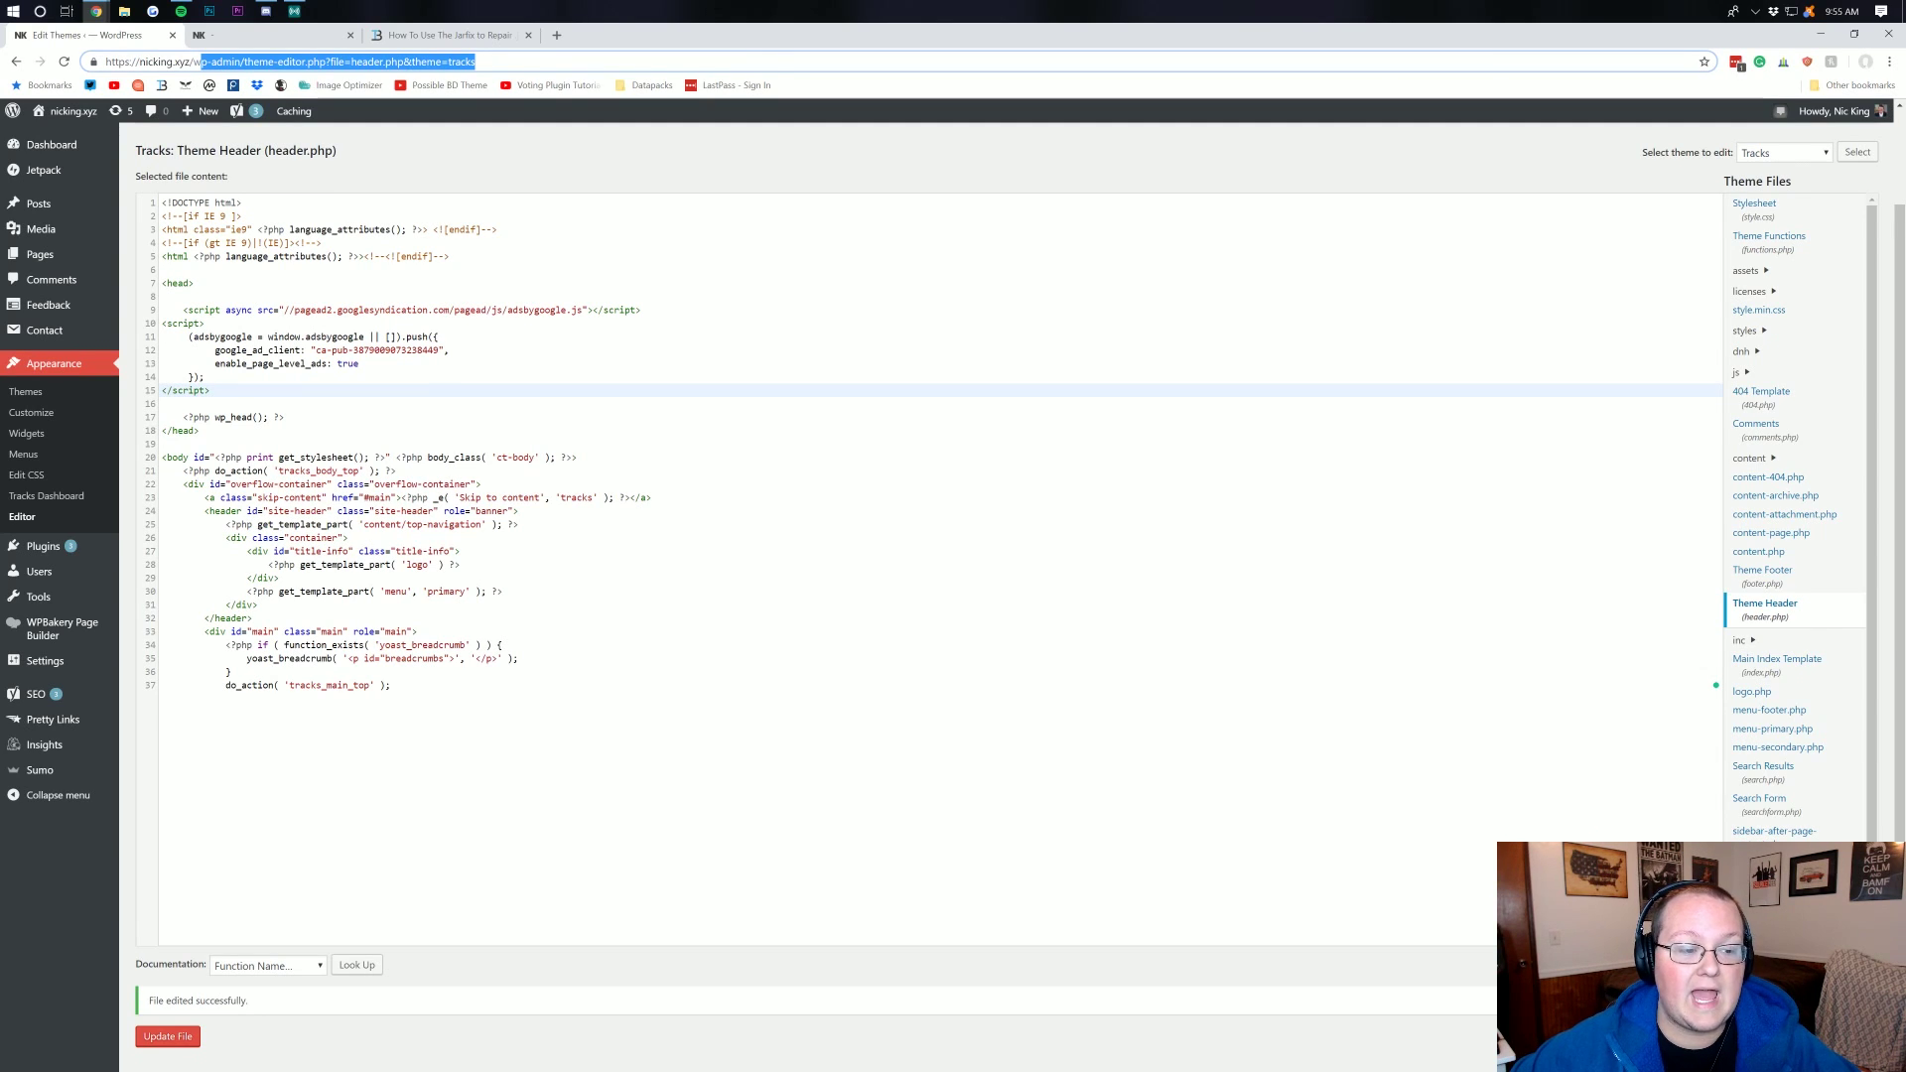
{"action": "left_click_drag", "start_coordinate": [213, 390], "coordinate": [149, 304]}
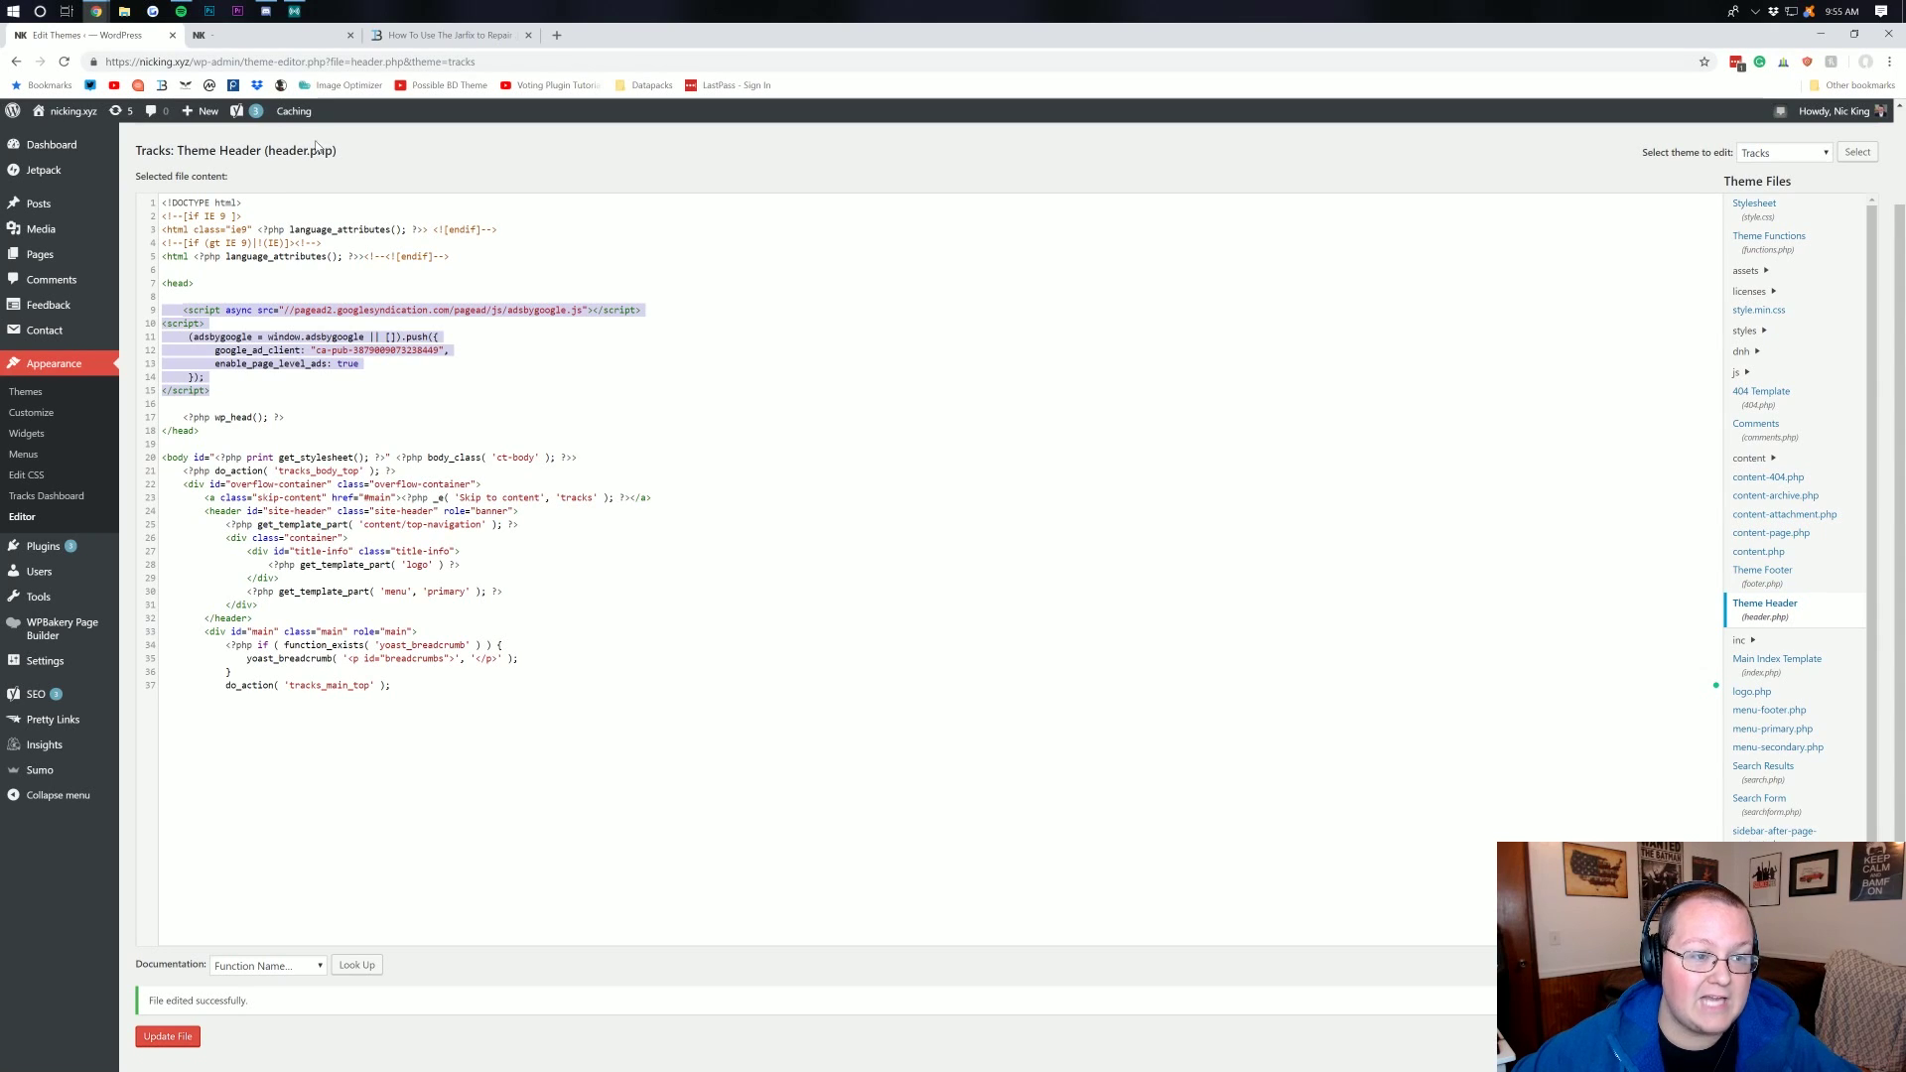
Close the Set up Auto ads code dialog in AdSense and go to the Ad units list.
{"action": "mouse_move", "coordinate": [98, 10]}
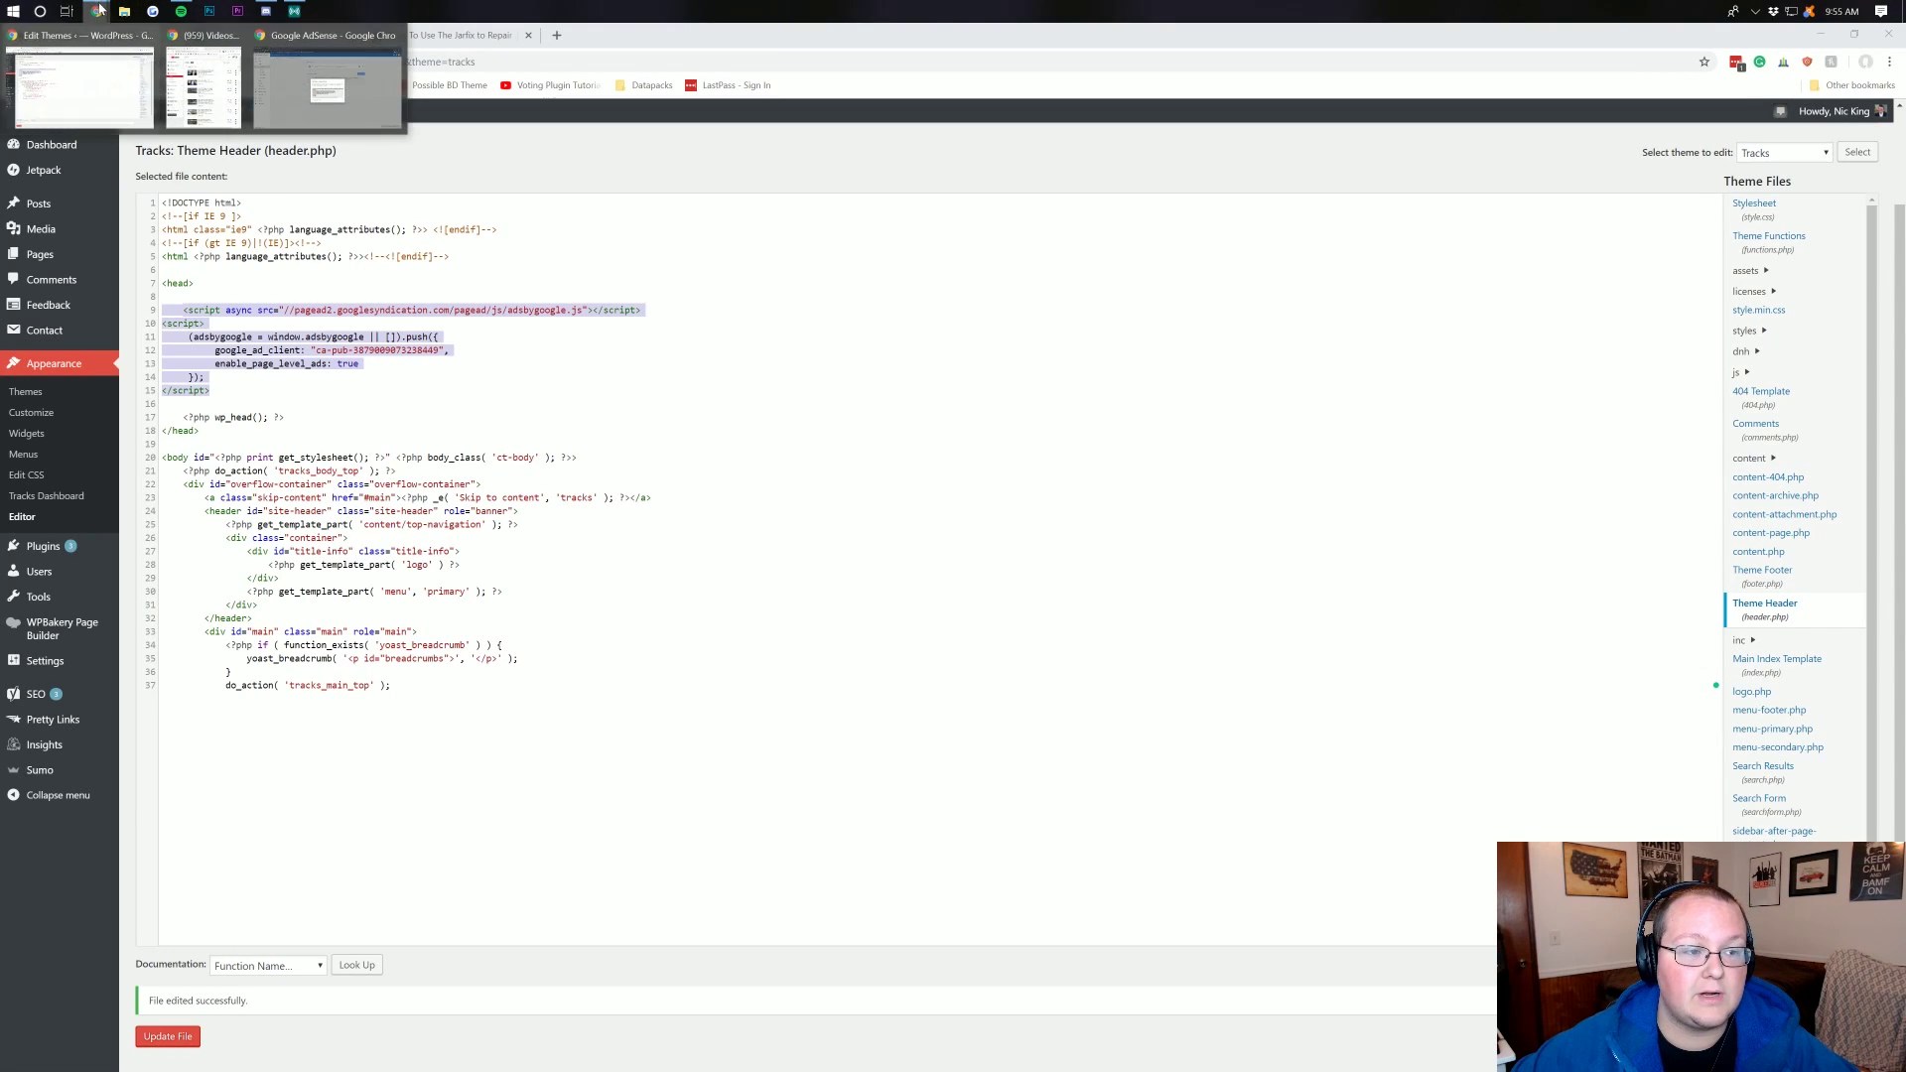
{"action": "left_click", "coordinate": [288, 75]}
{"action": "left_click", "coordinate": [698, 319]}
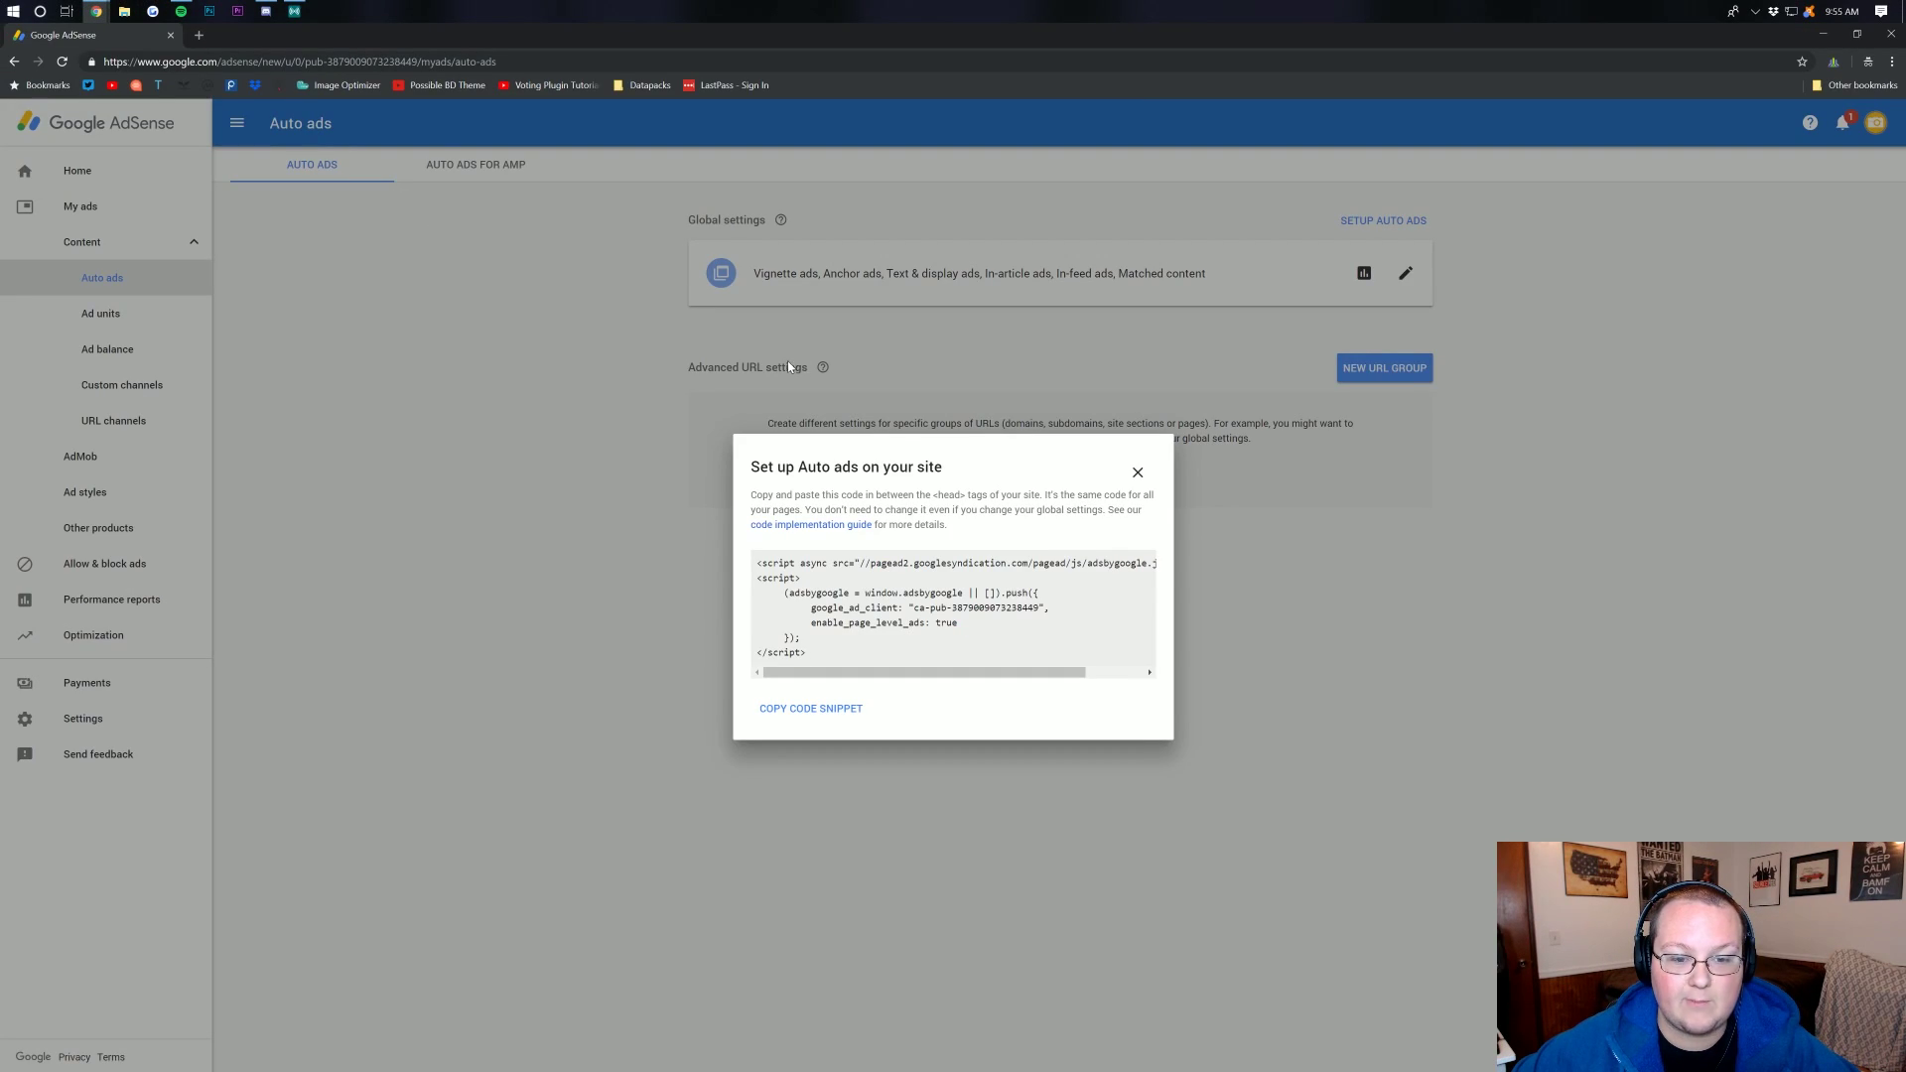
{"action": "left_click", "coordinate": [1138, 471]}
{"action": "left_click", "coordinate": [1370, 222]}
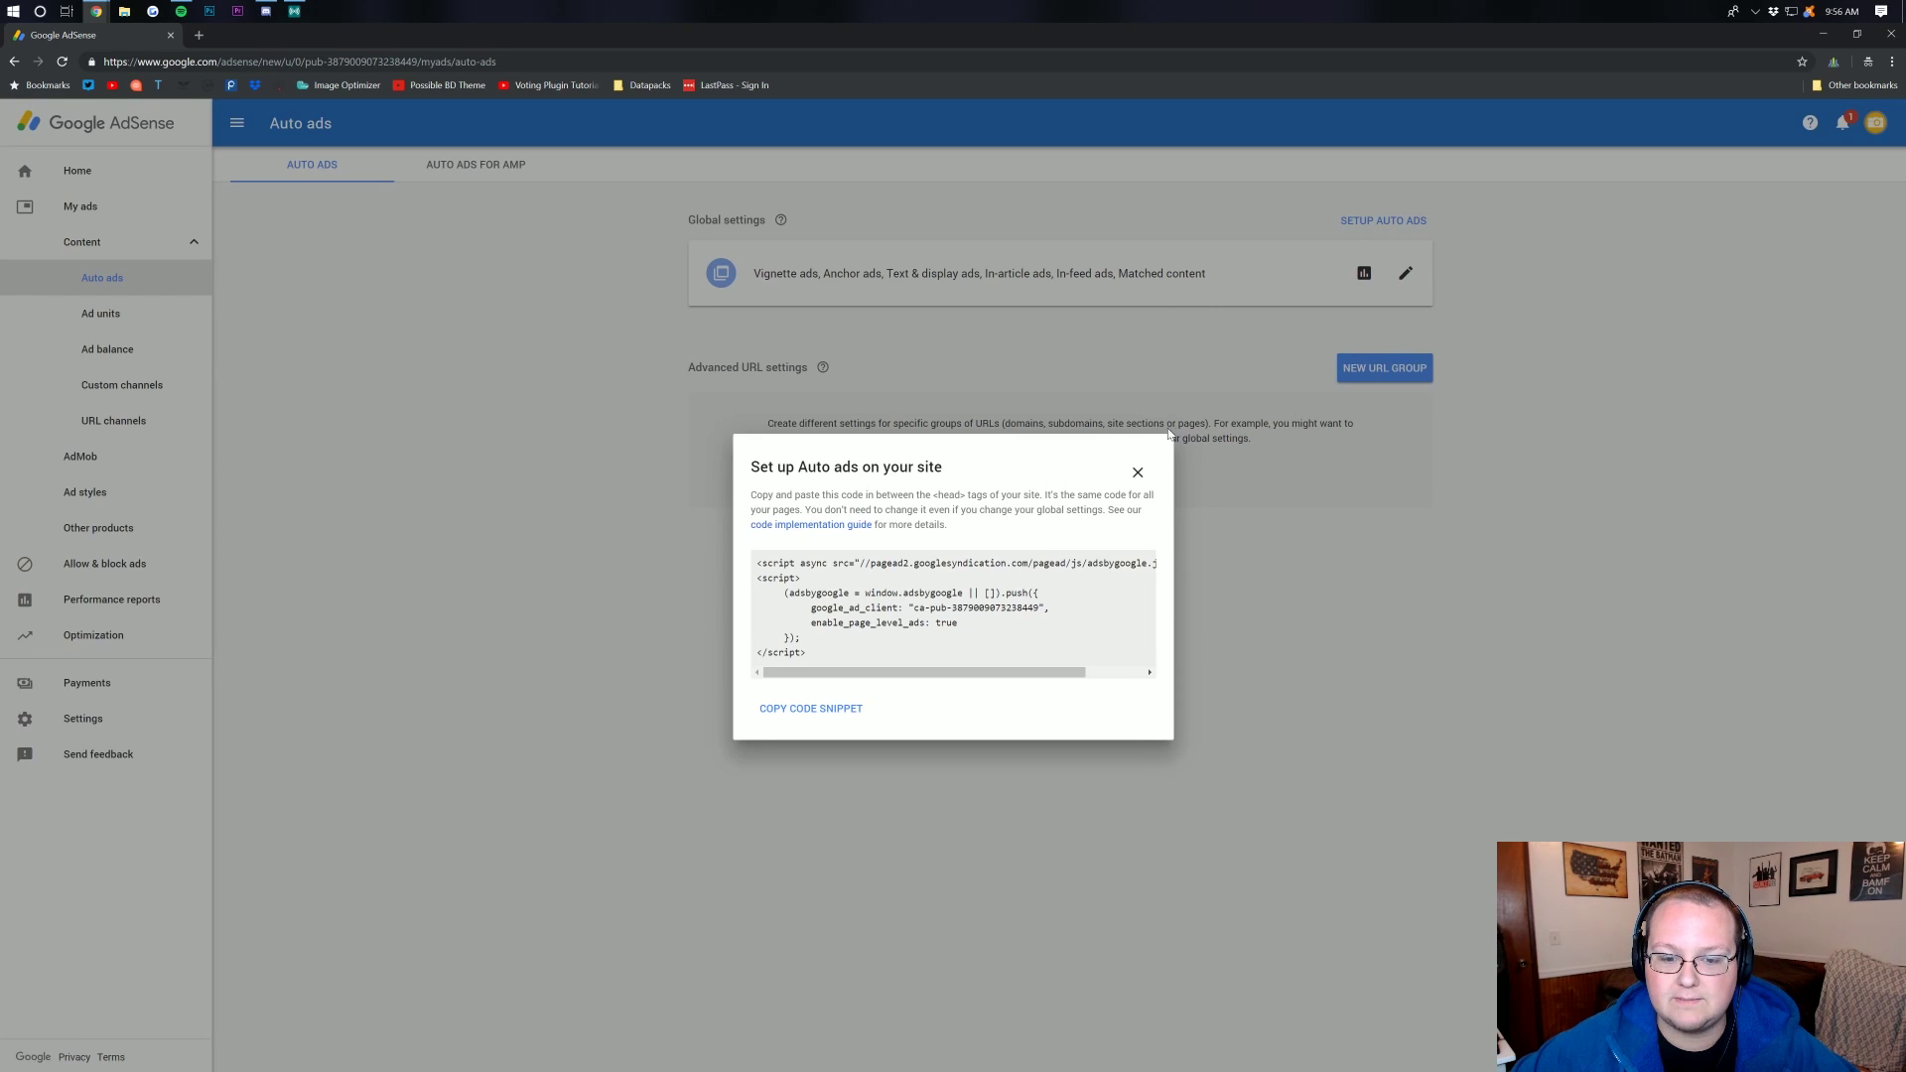
{"action": "left_click", "coordinate": [1137, 473]}
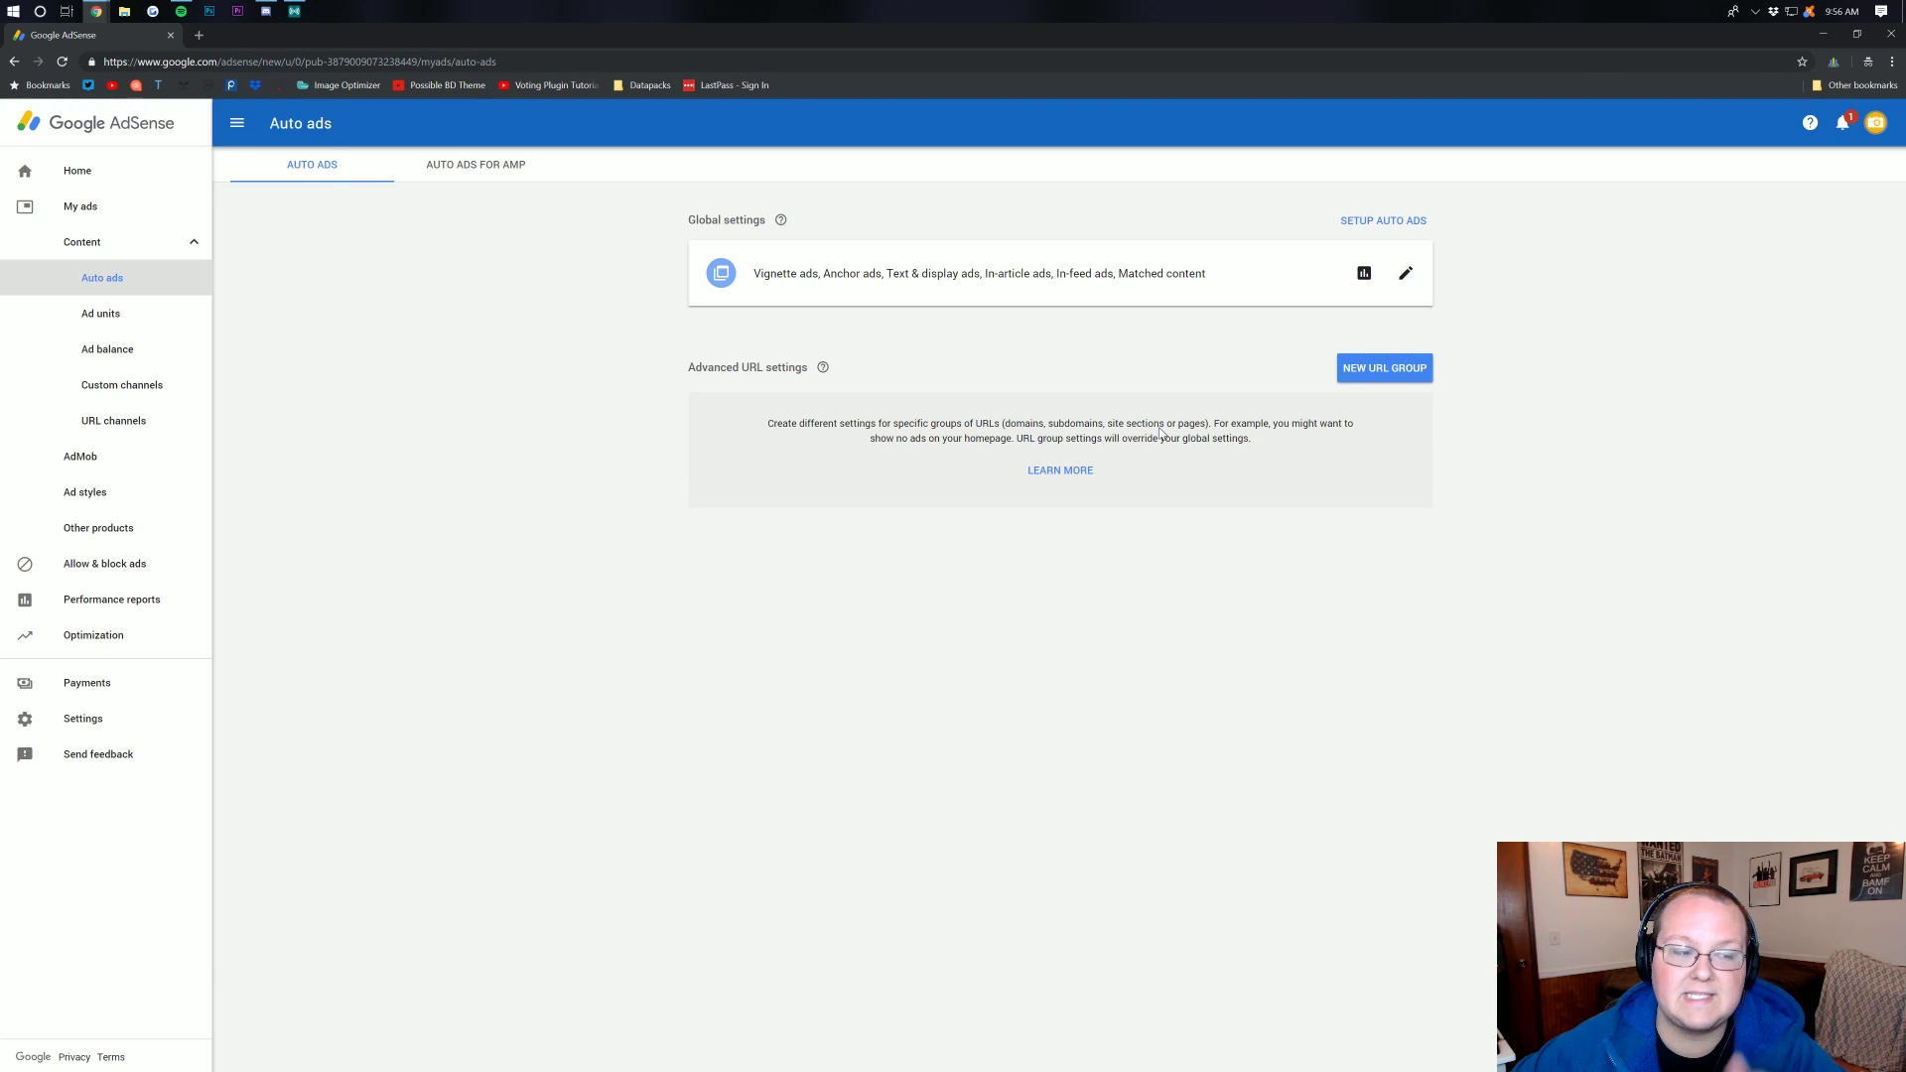
{"action": "left_click", "coordinate": [132, 328]}
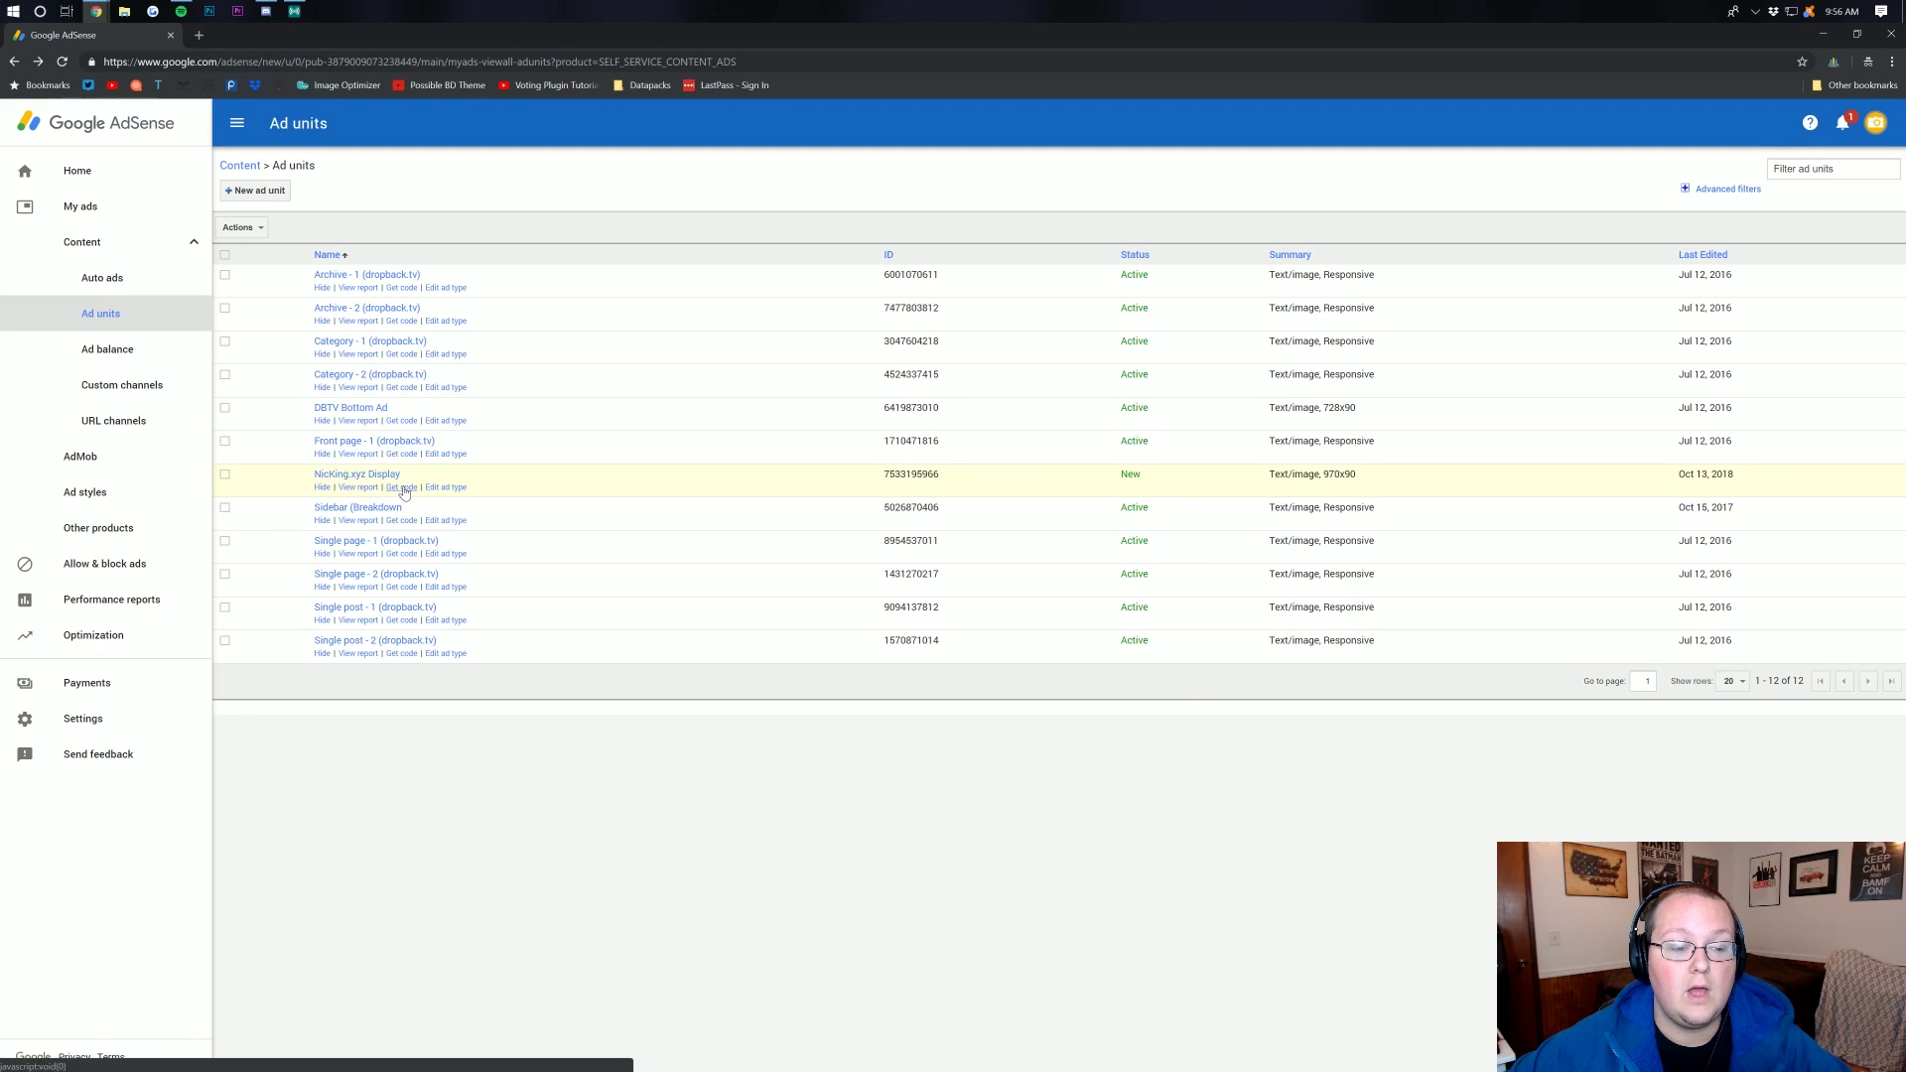
Show the NicKing.xyz Display unit's ad code and select all of it.
{"action": "left_click", "coordinate": [402, 488]}
{"action": "key", "text": "ctrl+a"}
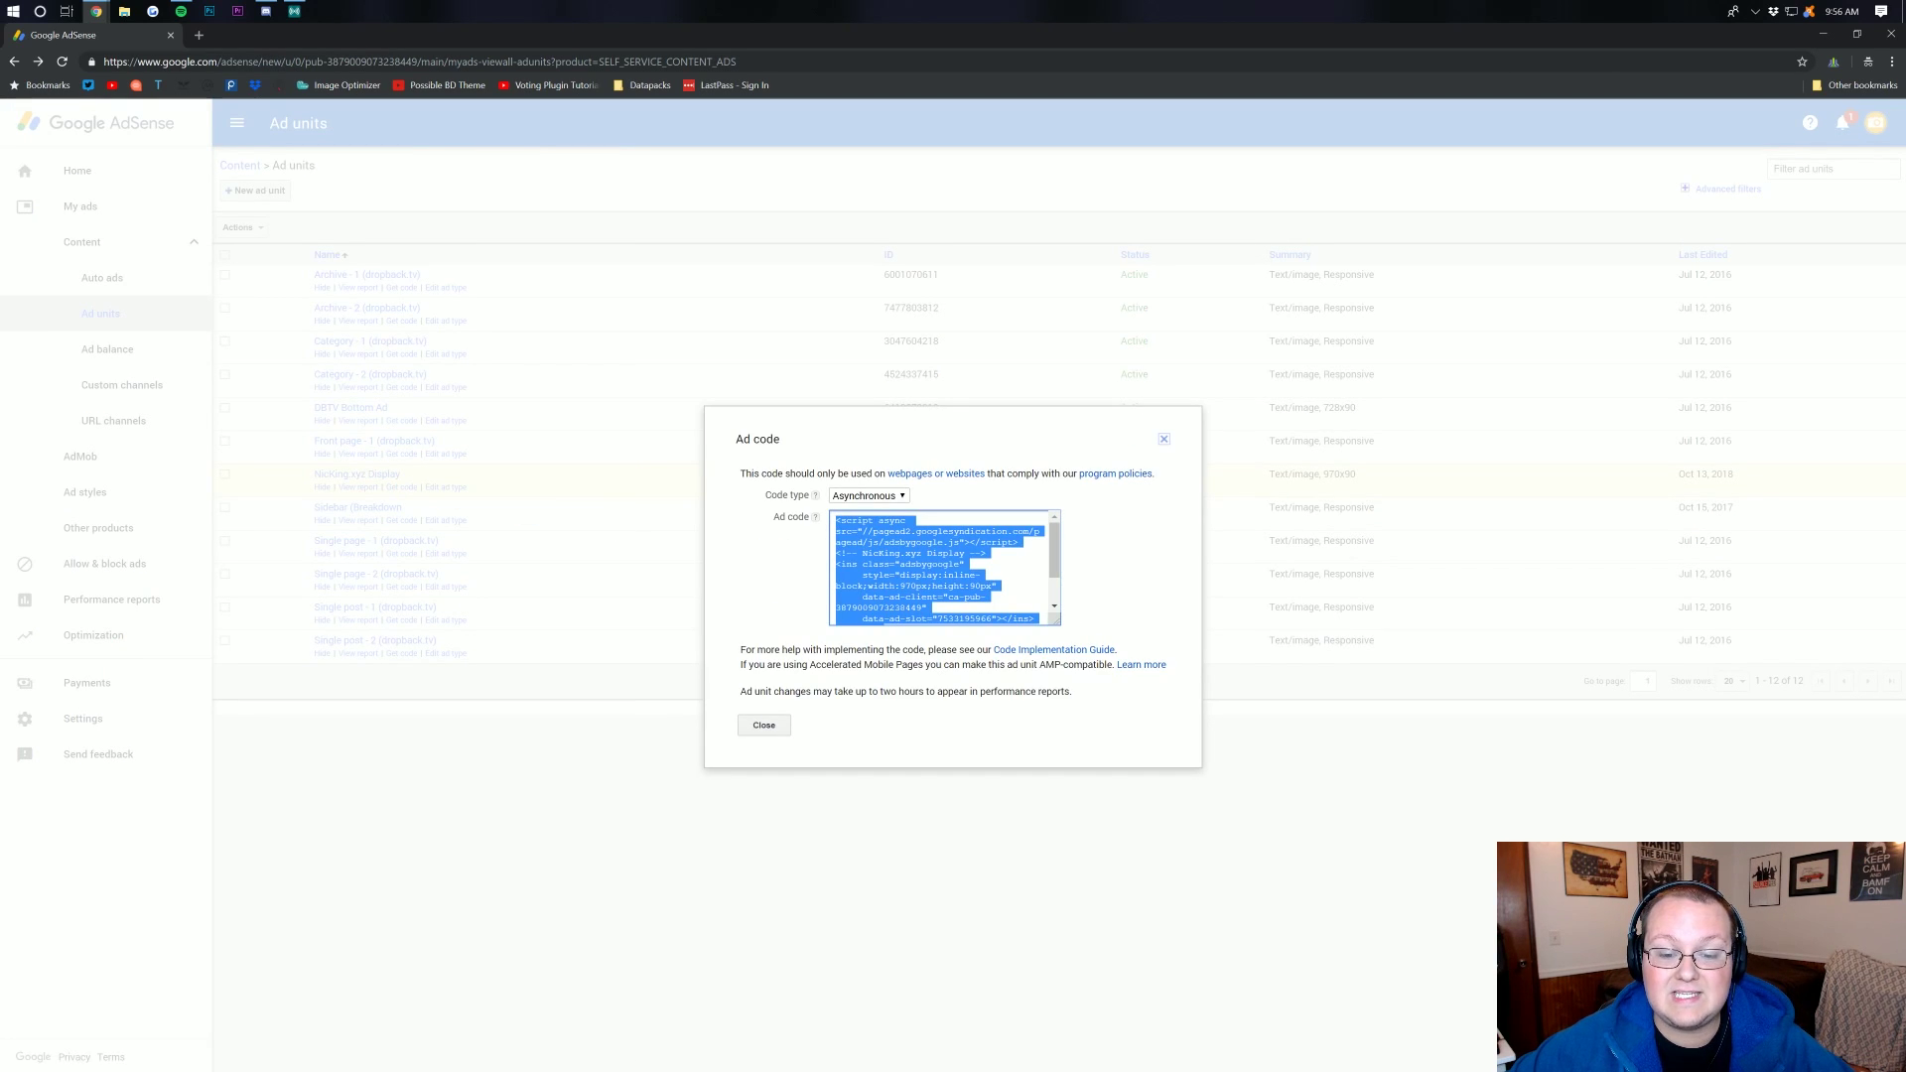